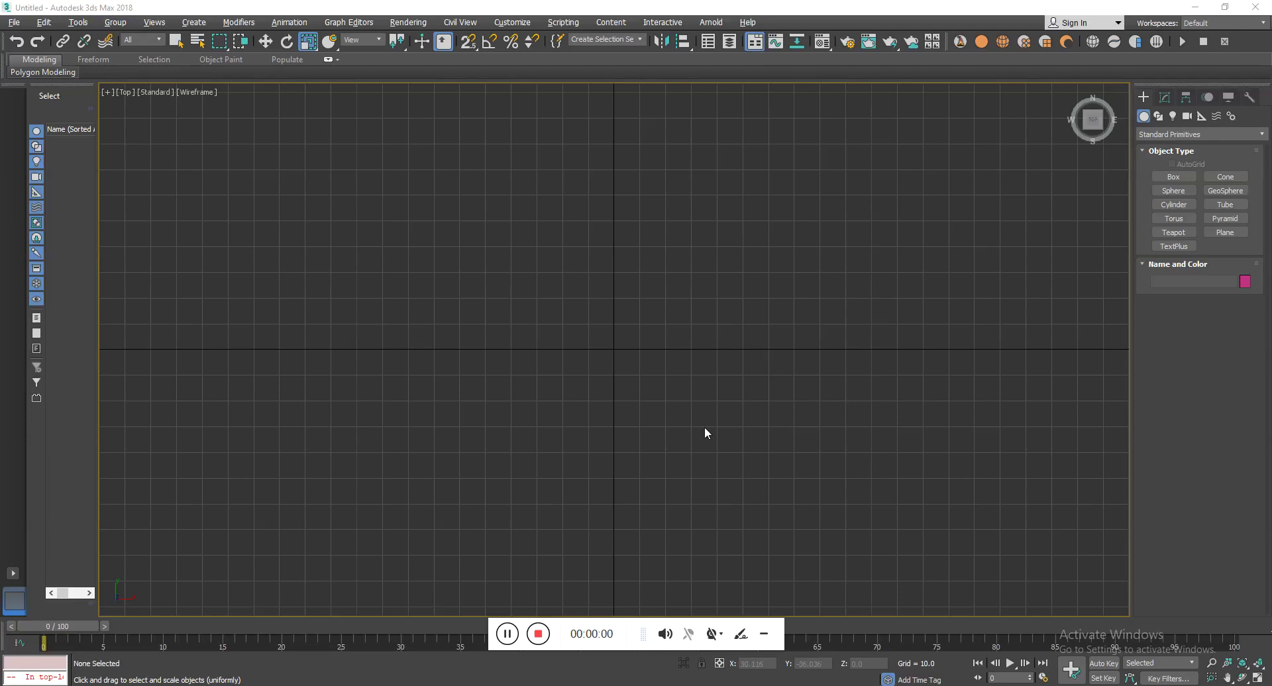
Reset the timeline to frame 0 and draw a long, thin plane across the top of the Top view.
left_click(497, 626)
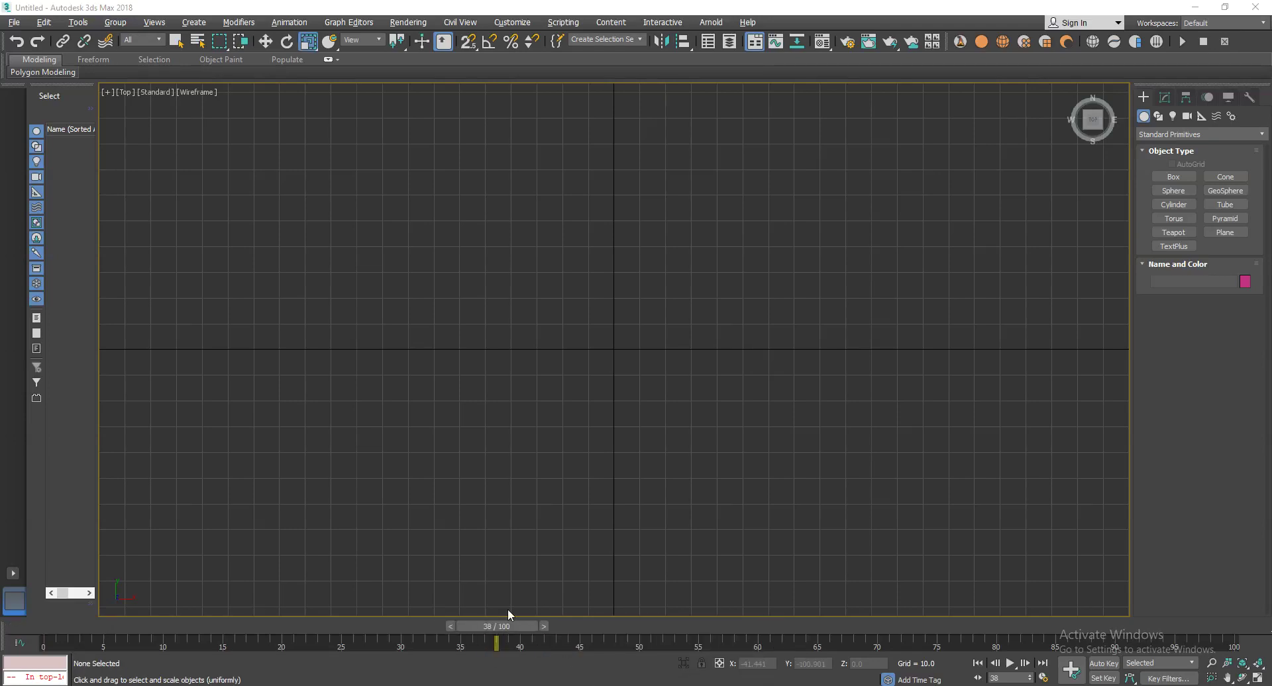
left_click_drag(507, 628, 39, 626)
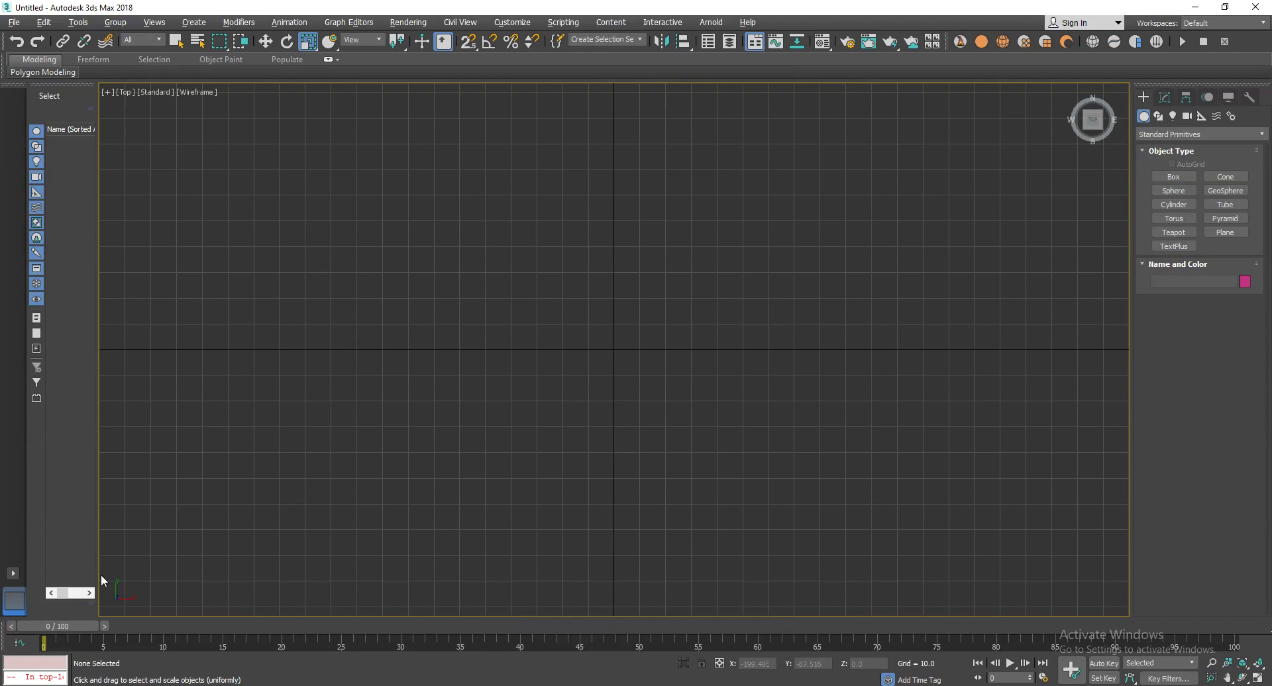
left_click(1224, 232)
scroll(580, 315, "down", 2)
scroll(525, 275, "down", 2)
mouse_move(261, 141)
left_mouse_down()
mouse_move(363, 322)
mouse_move(1035, 148)
left_mouse_up()
Set Plane001's length and width segments to 1.
key("r")
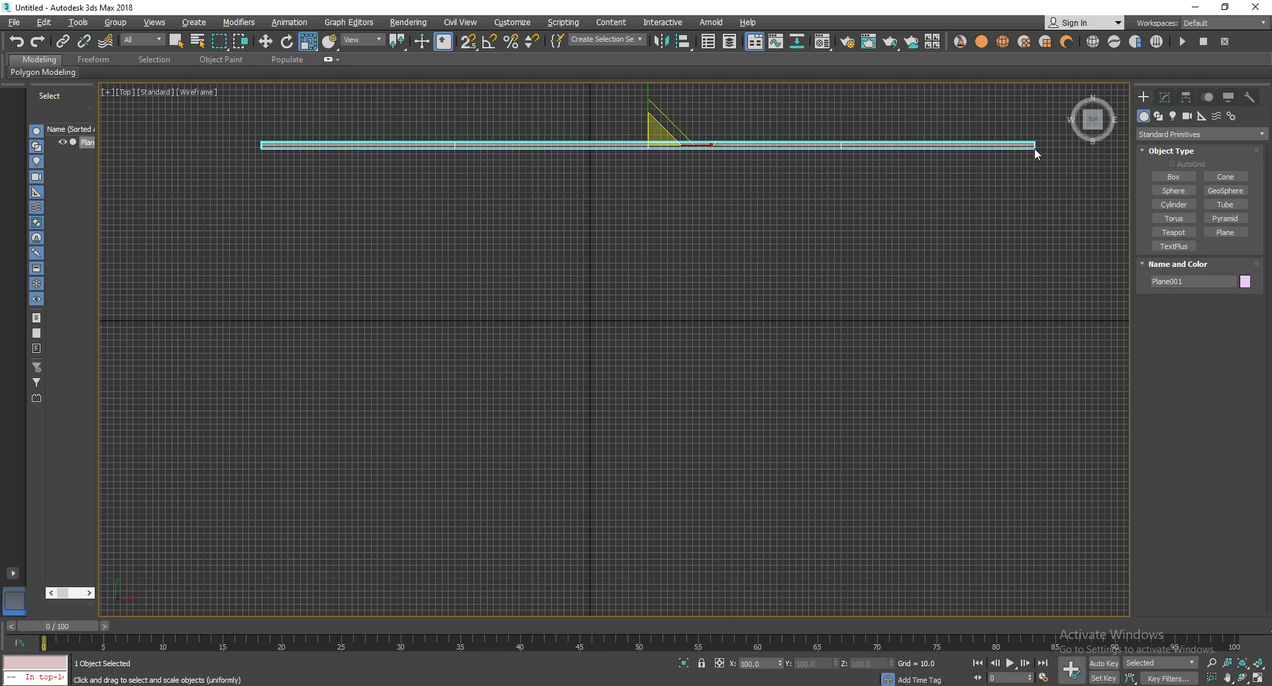
left_click(1164, 97)
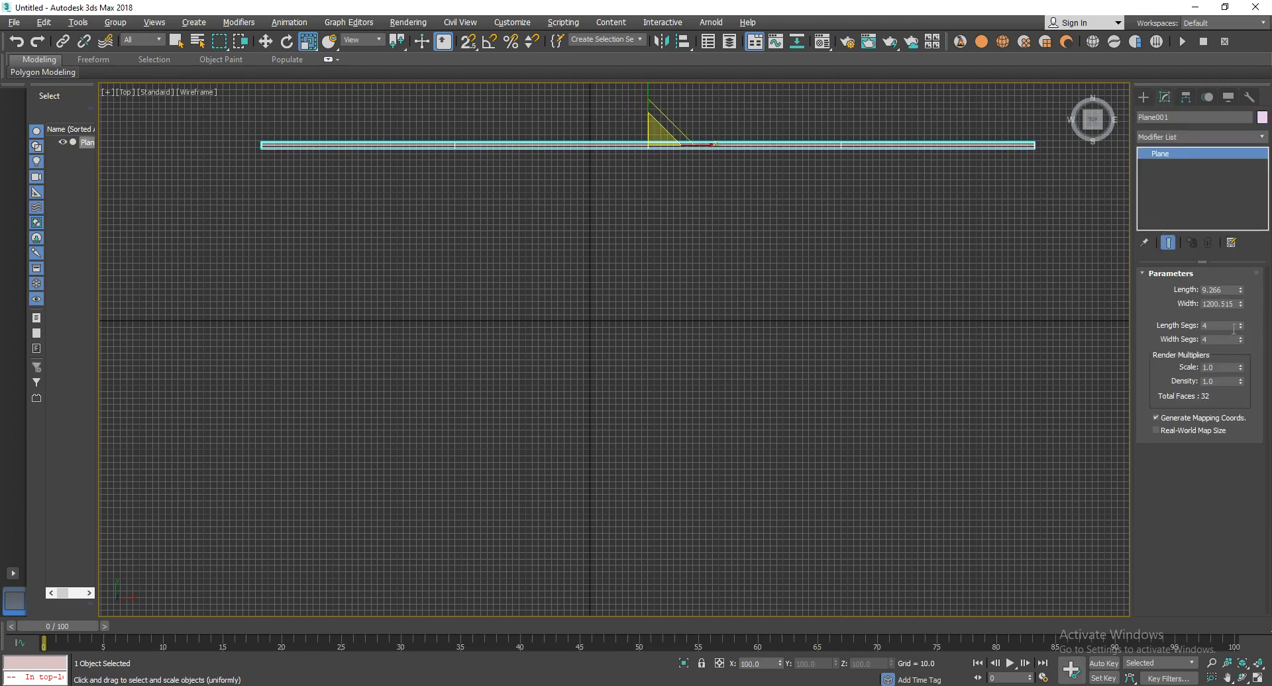
right_click(1240, 340)
right_click(1240, 326)
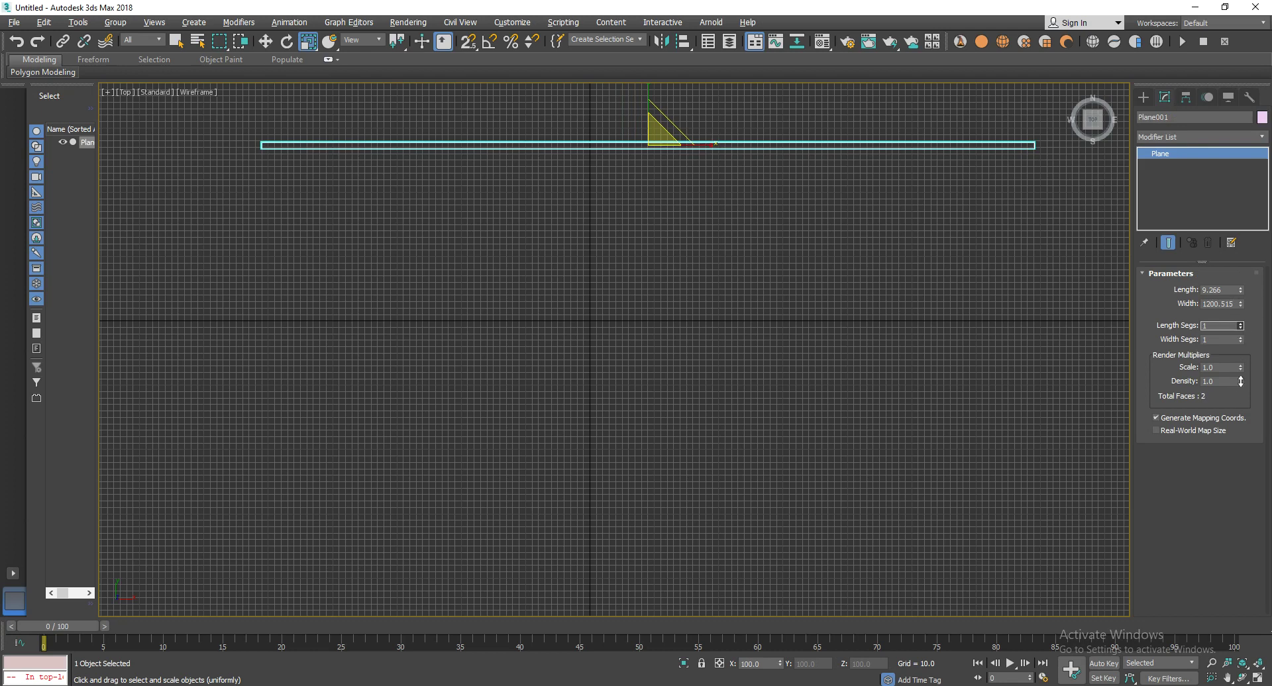
Add an Edit Poly modifier to the plane and enter vertex editing.
left_click(1183, 137)
type("esh")
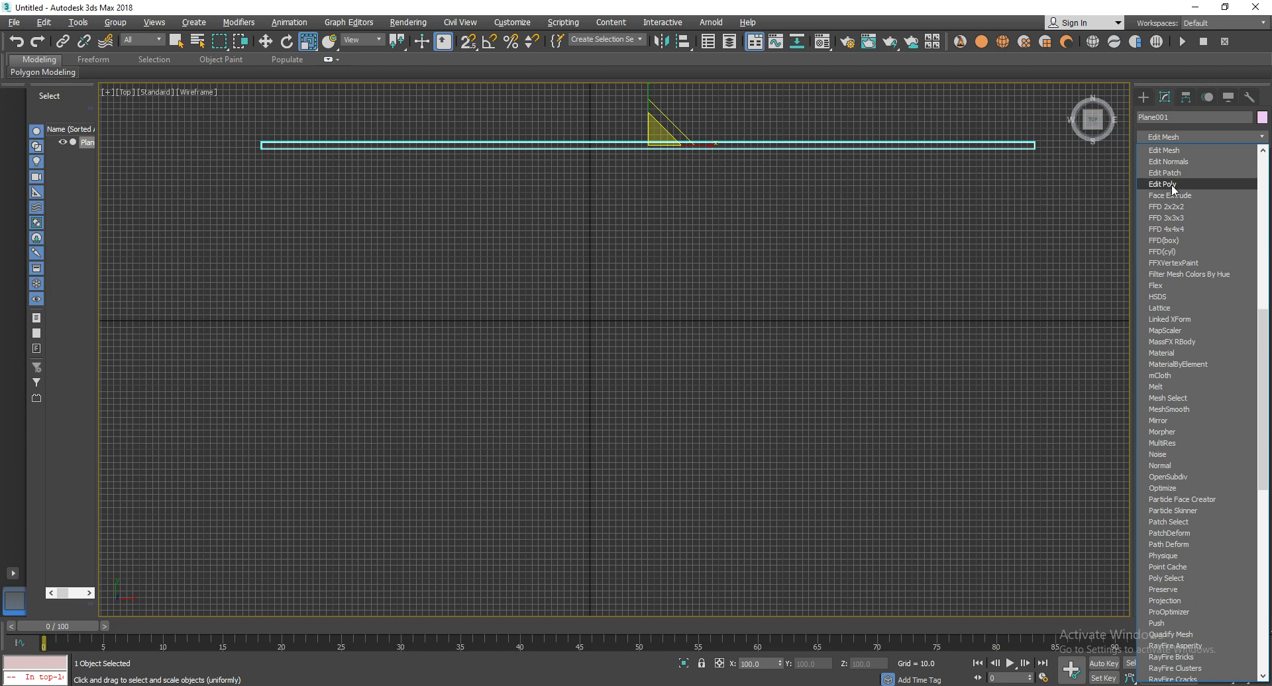
left_click(1171, 184)
scroll(590, 225, "down", 2)
middle_click_drag(589, 225, 599, 221)
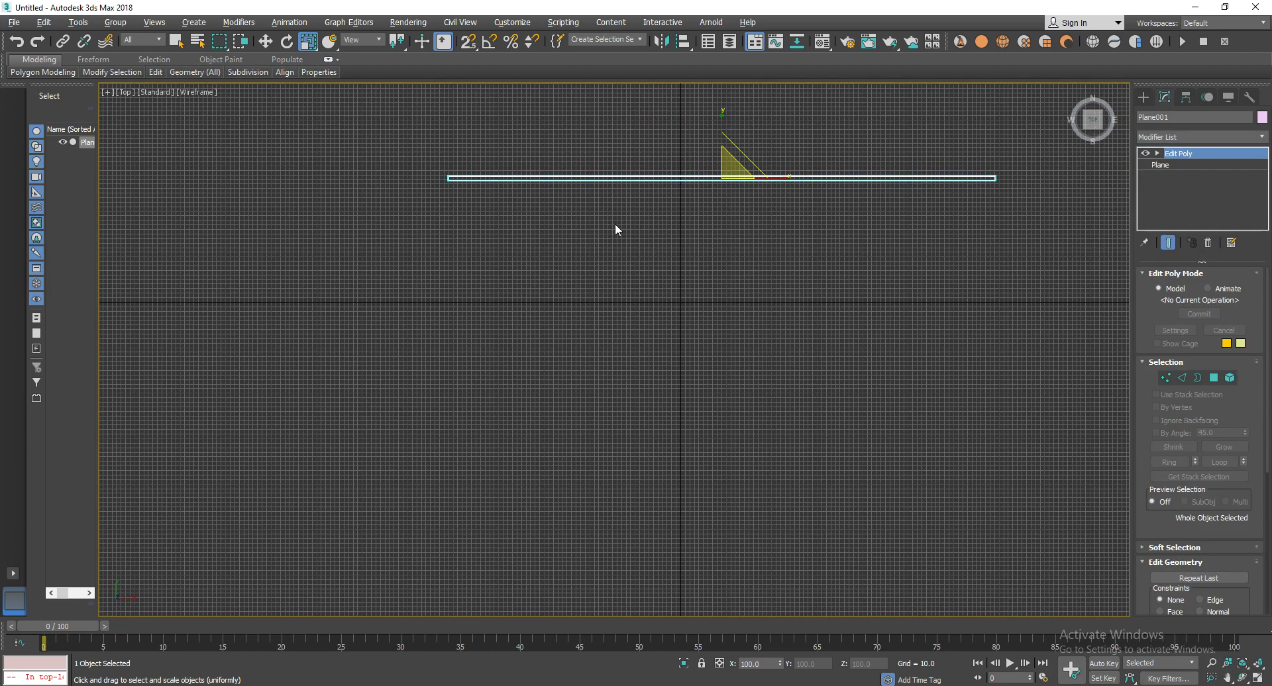
left_click(1165, 377)
Move the strip's two left-end vertices further left, then deselect them.
middle_click_drag(776, 297, 950, 341)
left_click_drag(652, 161, 596, 232)
key("w")
left_click_drag(674, 226, 422, 219)
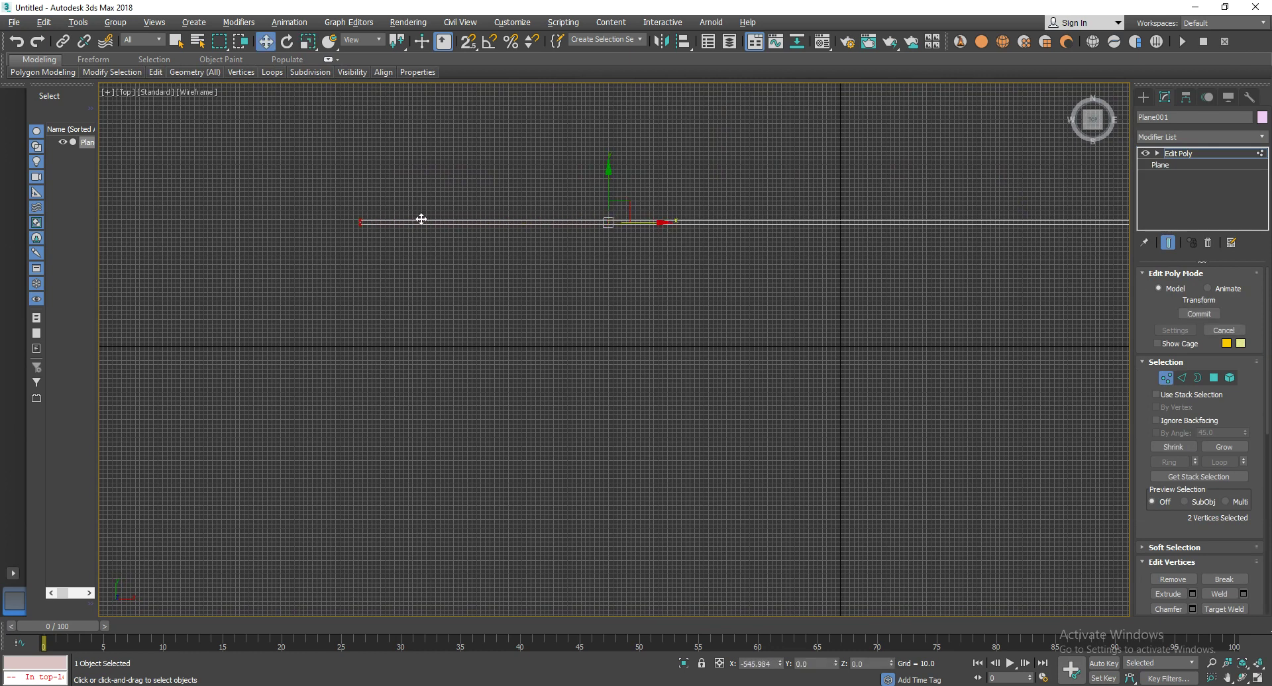
left_click_drag(422, 219, 458, 219)
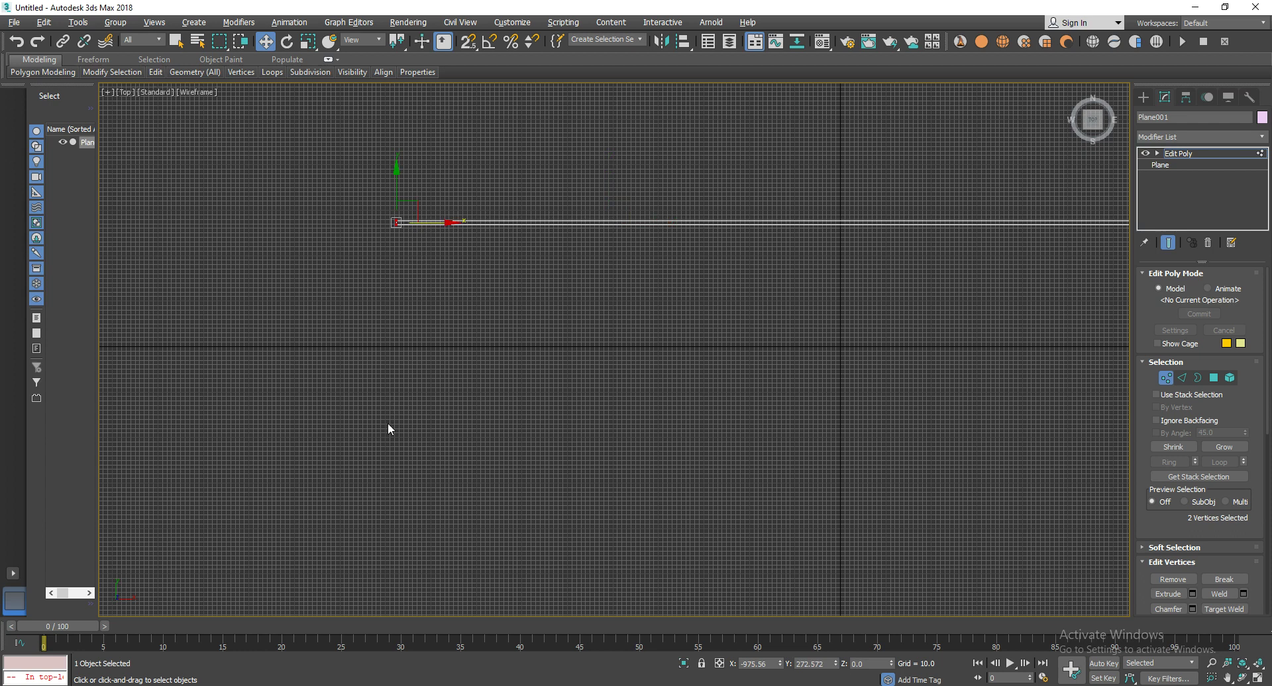
scroll(379, 234, "up", 3)
scroll(378, 235, "up", 3)
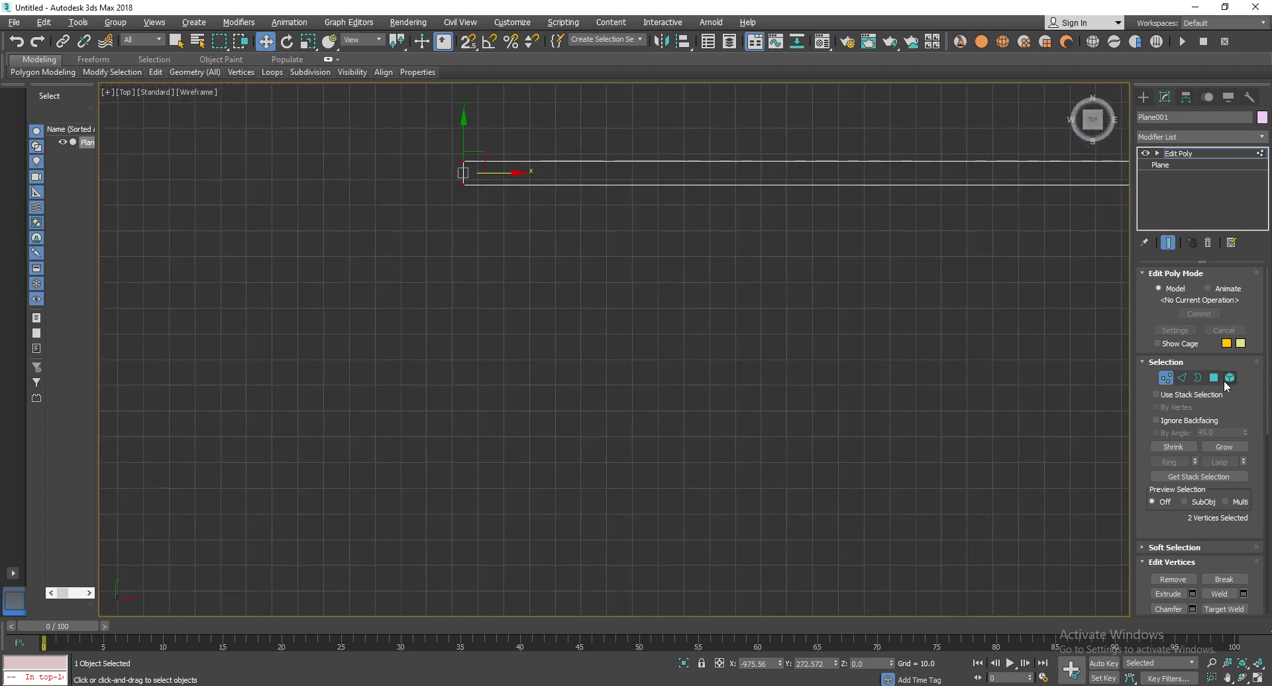
left_click(462, 200)
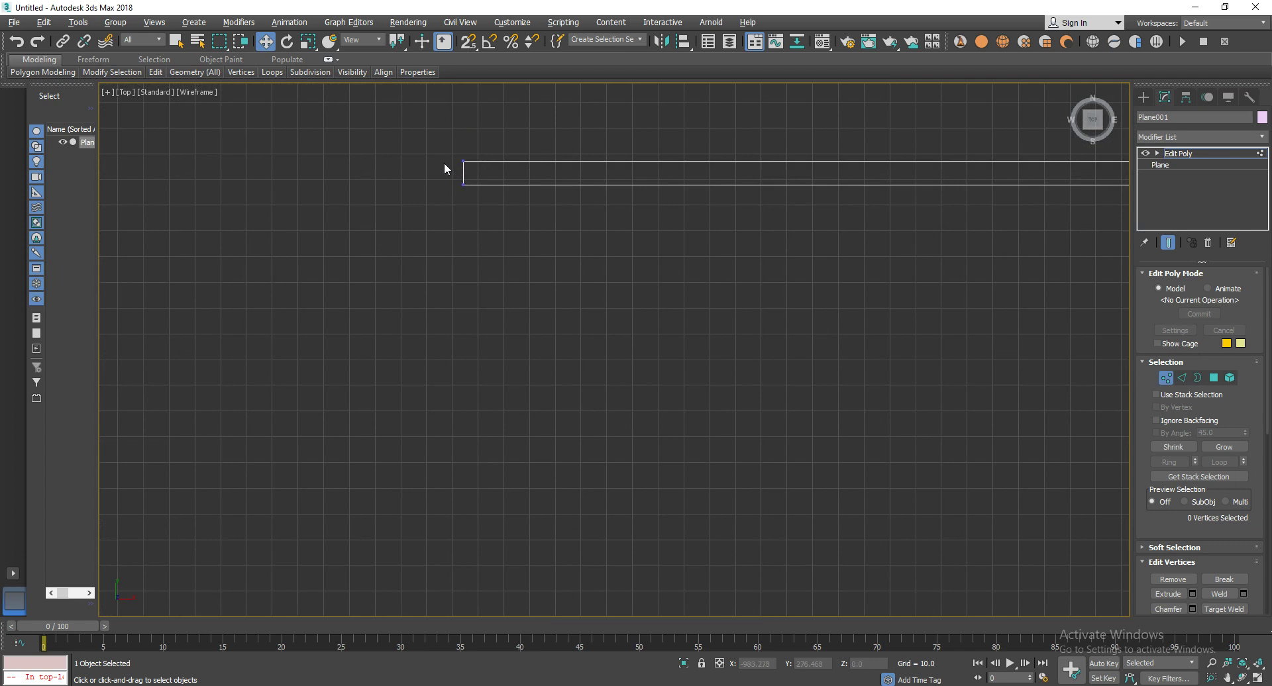
Shift-drag the strip's left end edge leftward to clone a short extra section.
key("2")
left_click(463, 170)
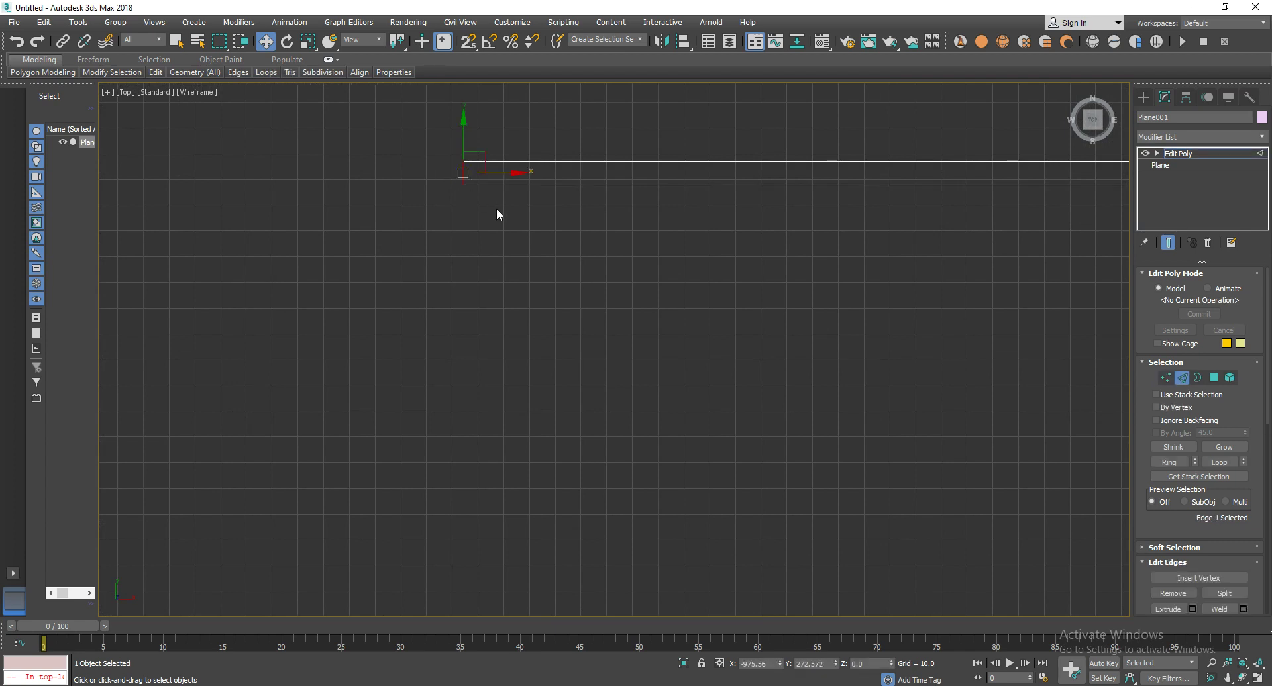
left_click_drag(518, 175, 496, 173, "shift")
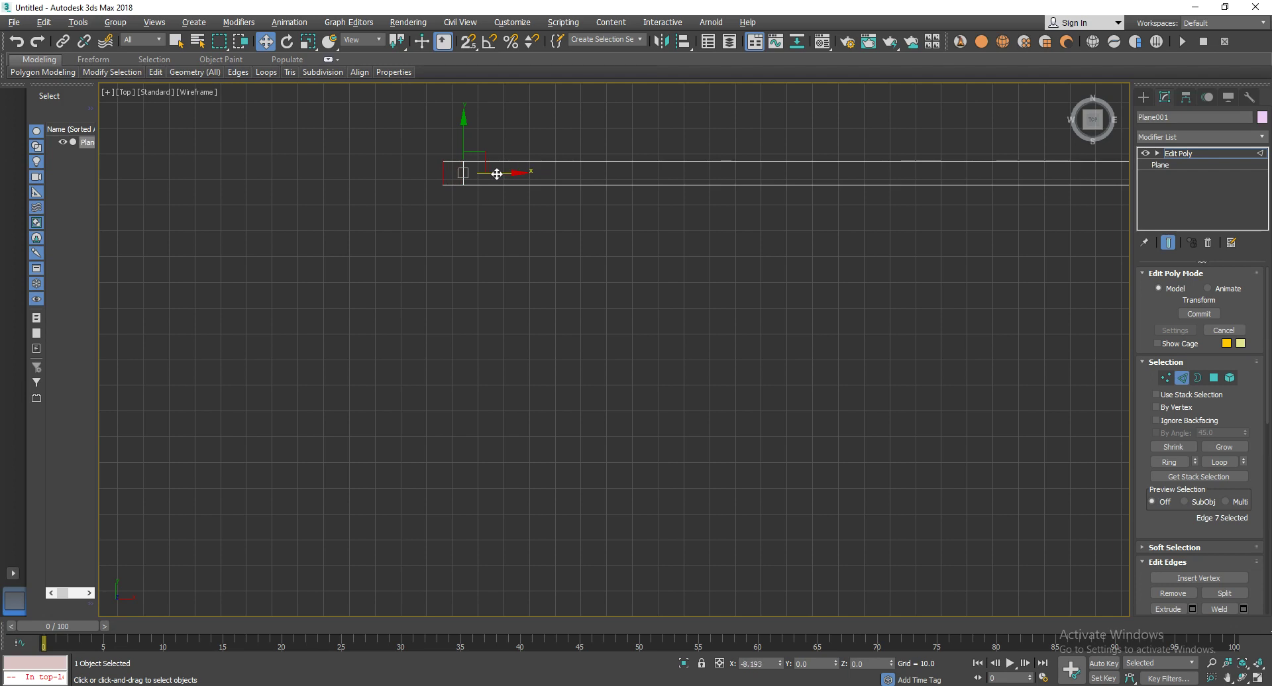
left_click(453, 188)
scroll(526, 267, "down", 3)
Shift-drag the strip's right end edge outward to extend the wall on that side.
mouse_move(877, 257)
middle_mouse_down()
mouse_move(551, 249)
mouse_move(959, 227)
mouse_move(581, 227)
middle_mouse_up()
mouse_move(718, 202)
middle_mouse_down()
mouse_move(913, 203)
mouse_move(796, 210)
middle_mouse_up()
scroll(786, 229, "up", 3)
scroll(785, 229, "up", 3)
left_click(775, 235)
left_click_drag(821, 236, 855, 235, "shift")
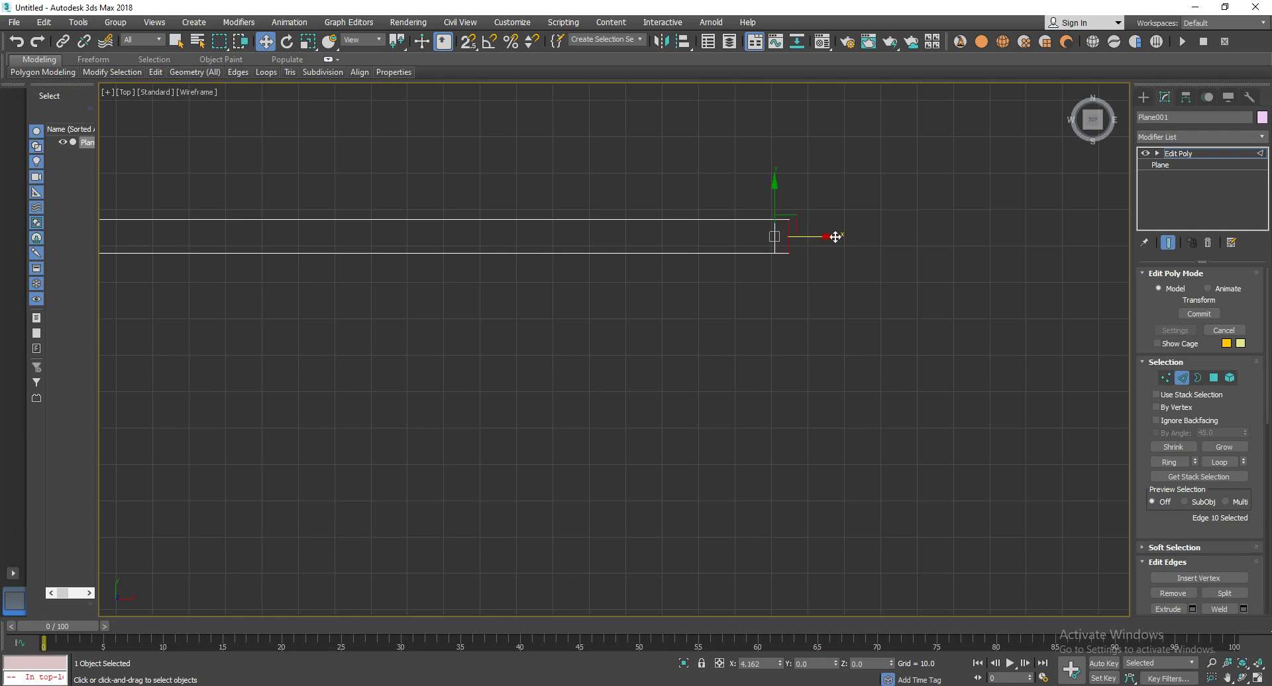
scroll(840, 241, "down", 5)
scroll(830, 259, "down", 2)
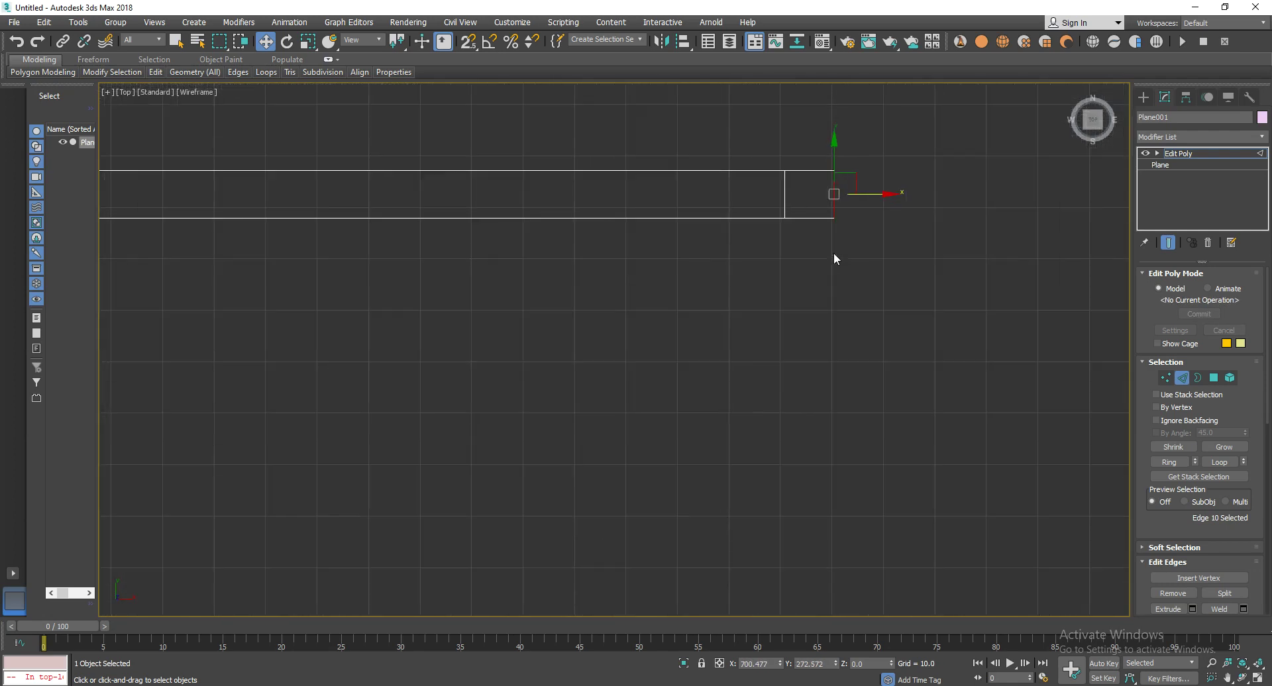
scroll(714, 230, "down", 2)
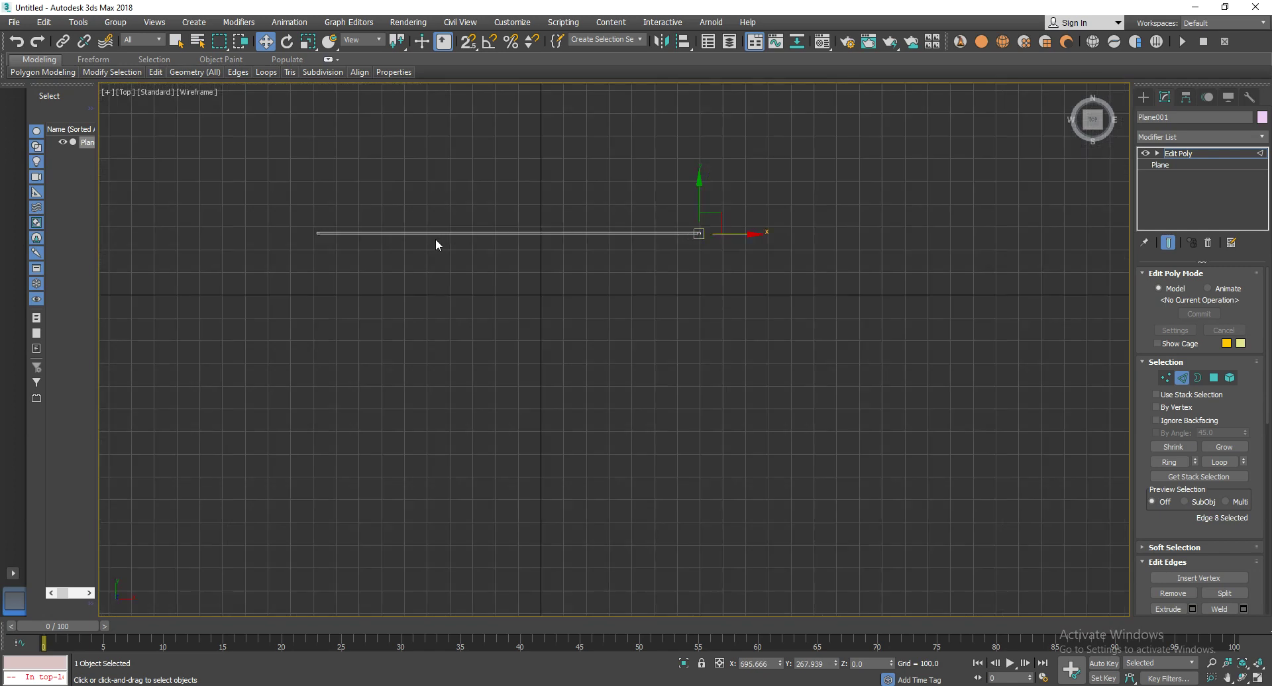
middle_click_drag(391, 238, 510, 275)
scroll(510, 273, "up", 6)
scroll(557, 271, "up", 3)
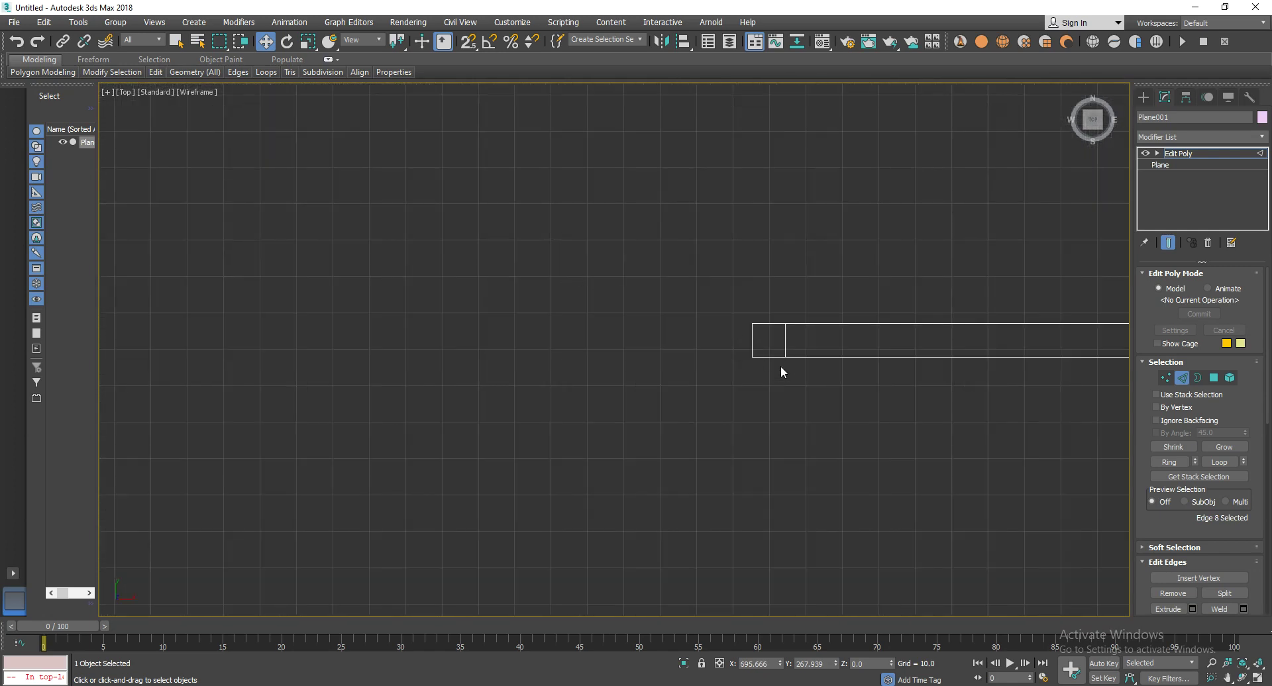
Shift-drag both end edges downward to form the two side walls, then lengthen them further.
scroll(857, 349, "down", 3)
scroll(897, 324, "down", 3)
scroll(897, 318, "up", 3)
mouse_move(897, 318)
middle_mouse_down()
mouse_move(524, 241)
mouse_move(320, 221)
middle_mouse_up()
middle_click_drag(546, 207, 670, 227)
left_click_drag(887, 261, 989, 282)
left_click_drag(907, 218, 956, 513, "shift")
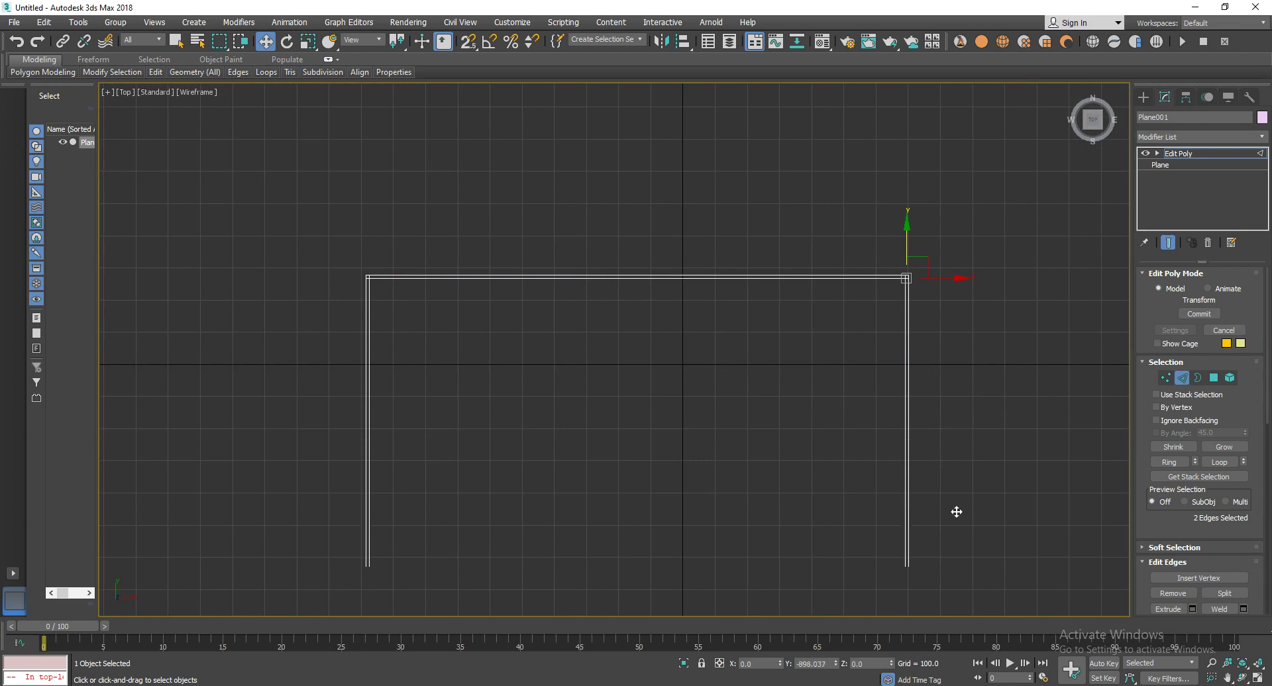
scroll(902, 599, "up", 5)
scroll(912, 550, "up", 4)
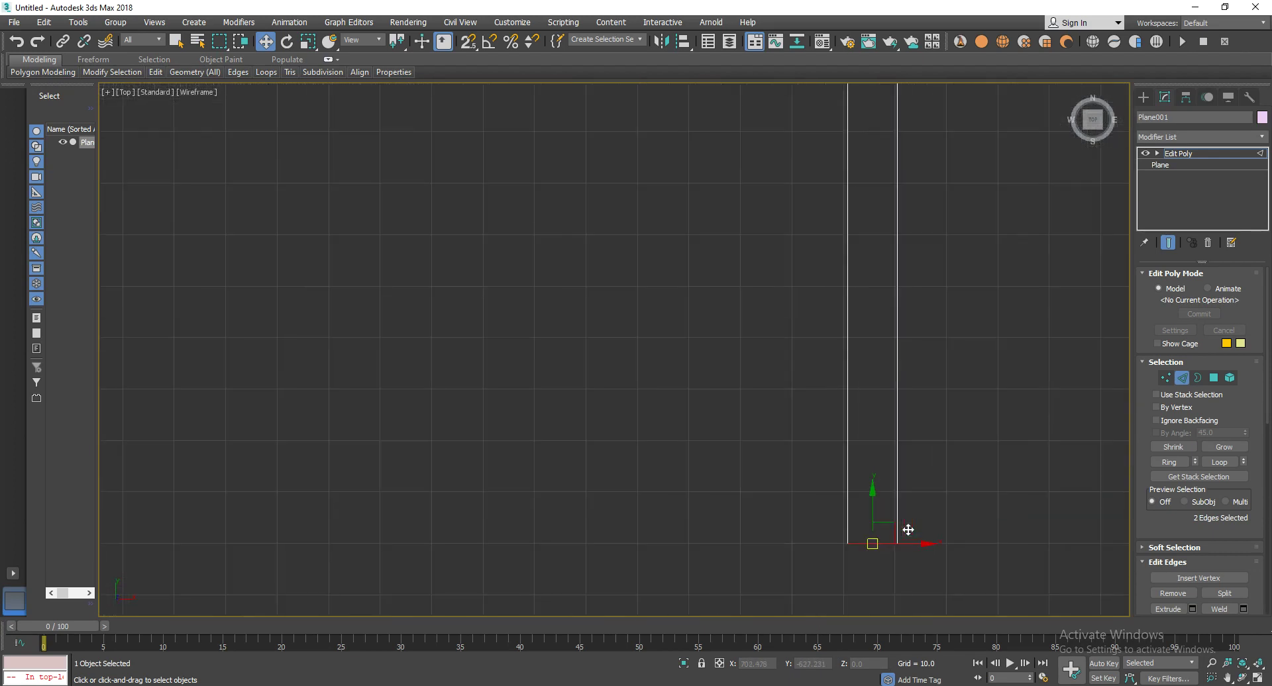
left_click_drag(875, 514, 875, 534, "shift")
Select the side walls' lower end edges and bridge them into a bottom wall.
left_click(847, 565)
scroll(762, 530, "down", 5)
mouse_move(642, 474)
middle_mouse_down()
mouse_move(744, 426)
mouse_move(797, 420)
mouse_move(1074, 451)
mouse_move(613, 460)
mouse_move(684, 463)
middle_mouse_up()
scroll(656, 484, "up", 5)
left_click(704, 286)
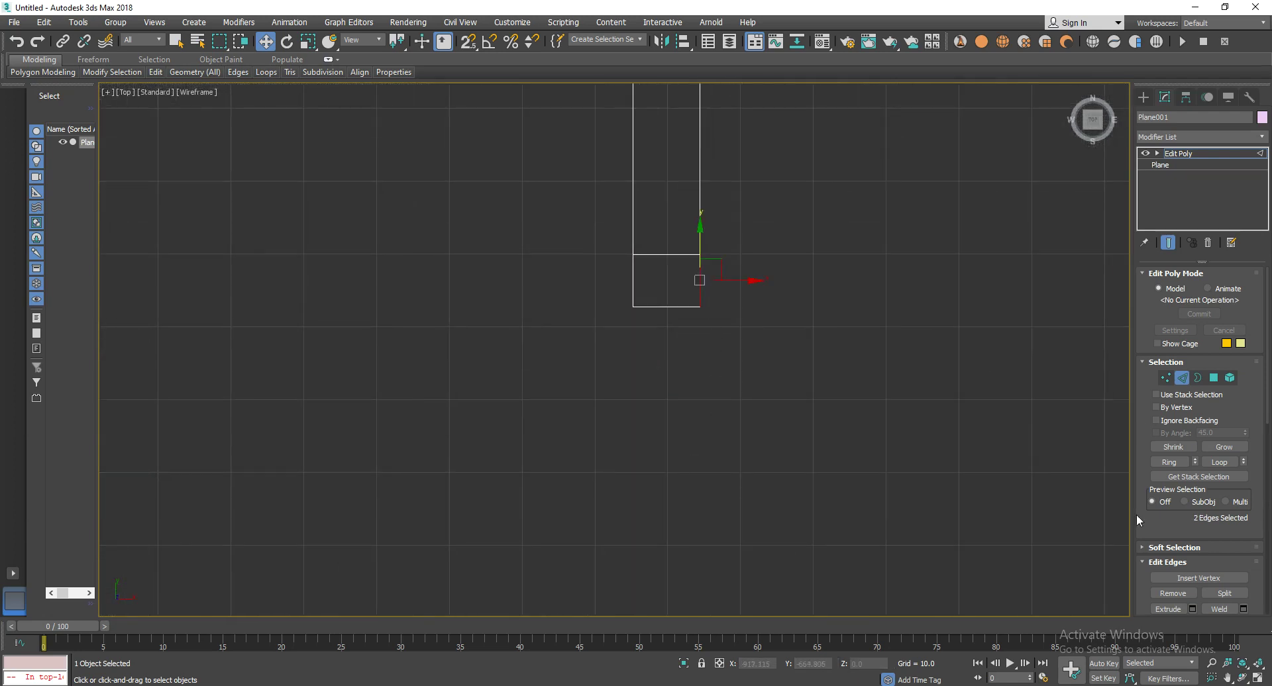
left_click_drag(1181, 528, 1177, 376)
left_click(1168, 493)
scroll(839, 407, "down", 3)
scroll(847, 337, "down", 3)
scroll(846, 337, "down", 2)
mouse_move(718, 369)
middle_mouse_down()
mouse_move(556, 383)
mouse_move(628, 414)
mouse_move(666, 407)
middle_mouse_up()
scroll(666, 407, "up", 5)
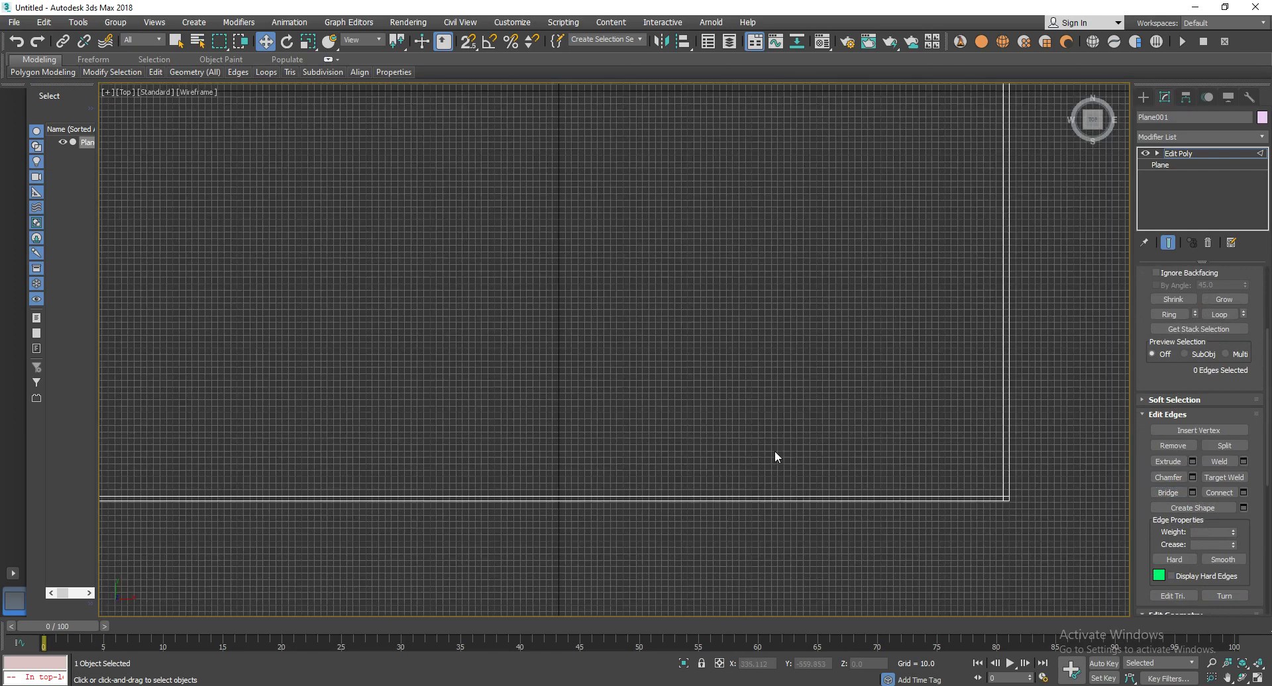
middle_click_drag(775, 451, 676, 419)
scroll(759, 460, "up", 1)
middle_click_drag(759, 460, 438, 303)
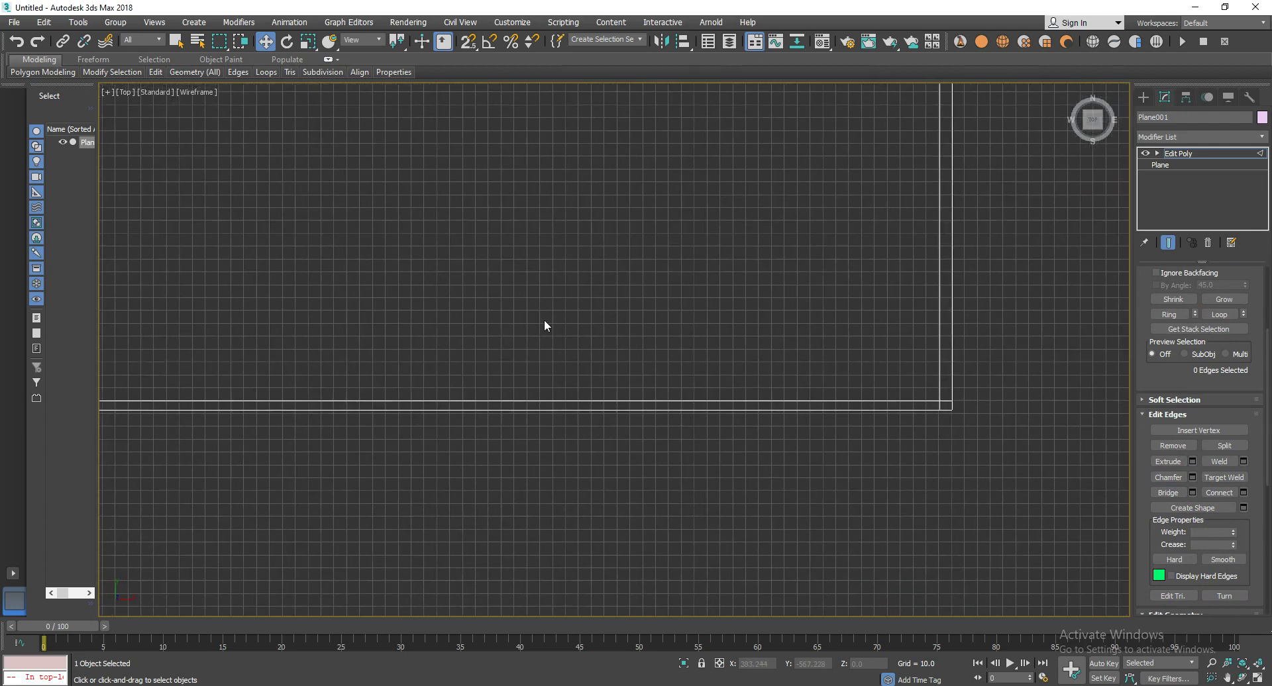
Region-select the vertices at one bottom corner of the wall outline.
key("1")
left_click_drag(981, 442, 906, 399)
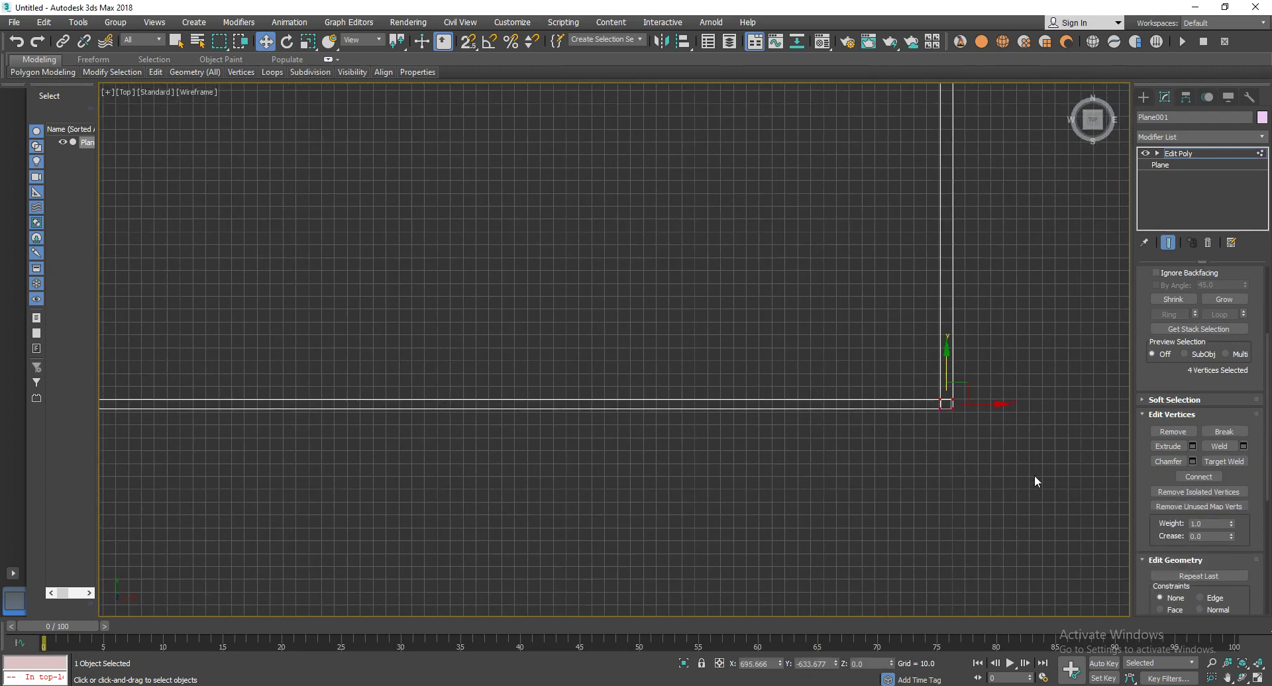
left_click_drag(830, 413, 828, 409)
scroll(588, 414, "down", 4)
scroll(522, 419, "down", 2)
middle_click_drag(511, 416, 362, 406)
scroll(566, 440, "up", 5)
scroll(592, 418, "up", 2)
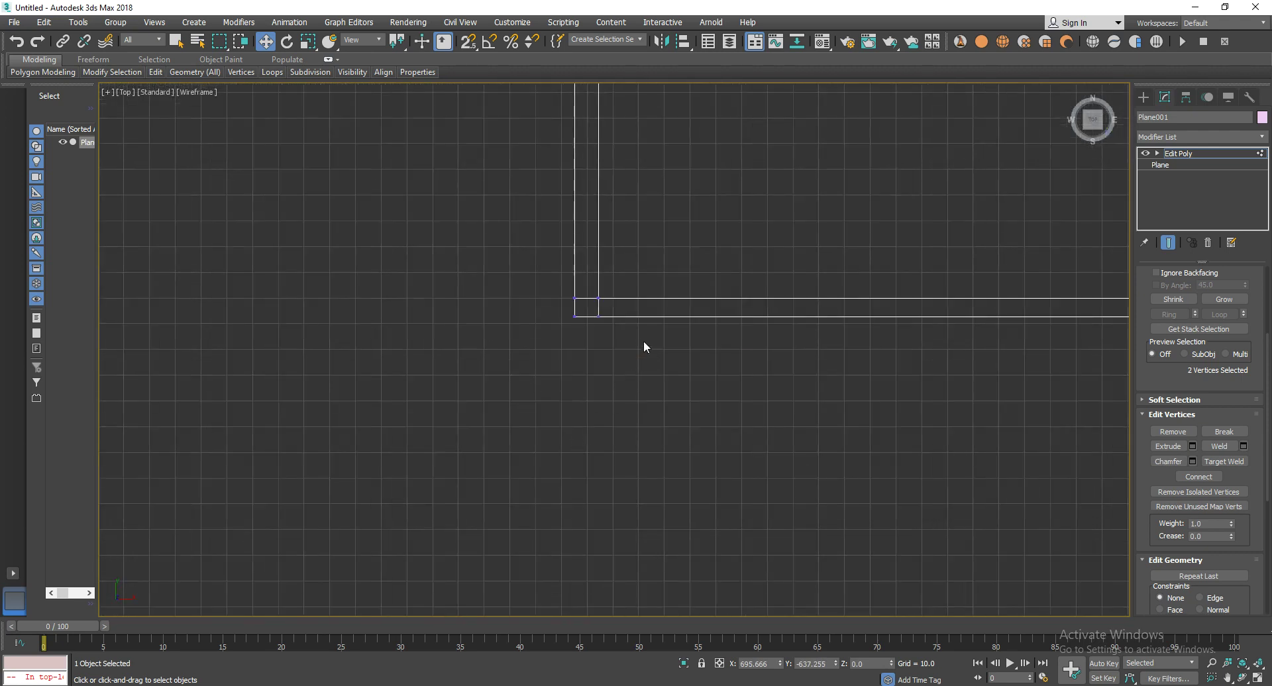
Add the other bottom corner's vertices and nudge the bottom wall vertices slightly down.
left_click_drag(630, 335, 548, 312, "ctrl")
scroll(630, 335, "down", 3)
scroll(630, 335, "down", 4)
mouse_move(916, 349)
middle_mouse_down()
mouse_move(723, 355)
mouse_move(886, 440)
middle_mouse_up()
scroll(720, 353, "up", 3)
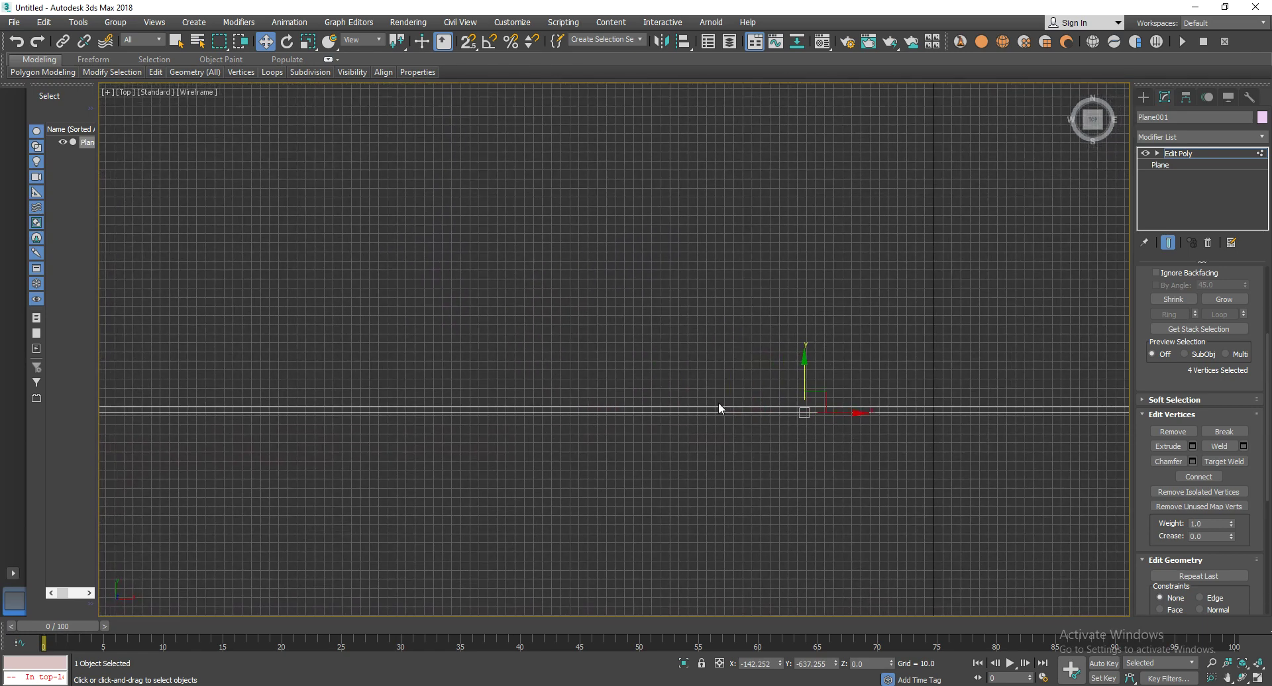
middle_click_drag(718, 406, 690, 452)
middle_click_drag(711, 364, 680, 463)
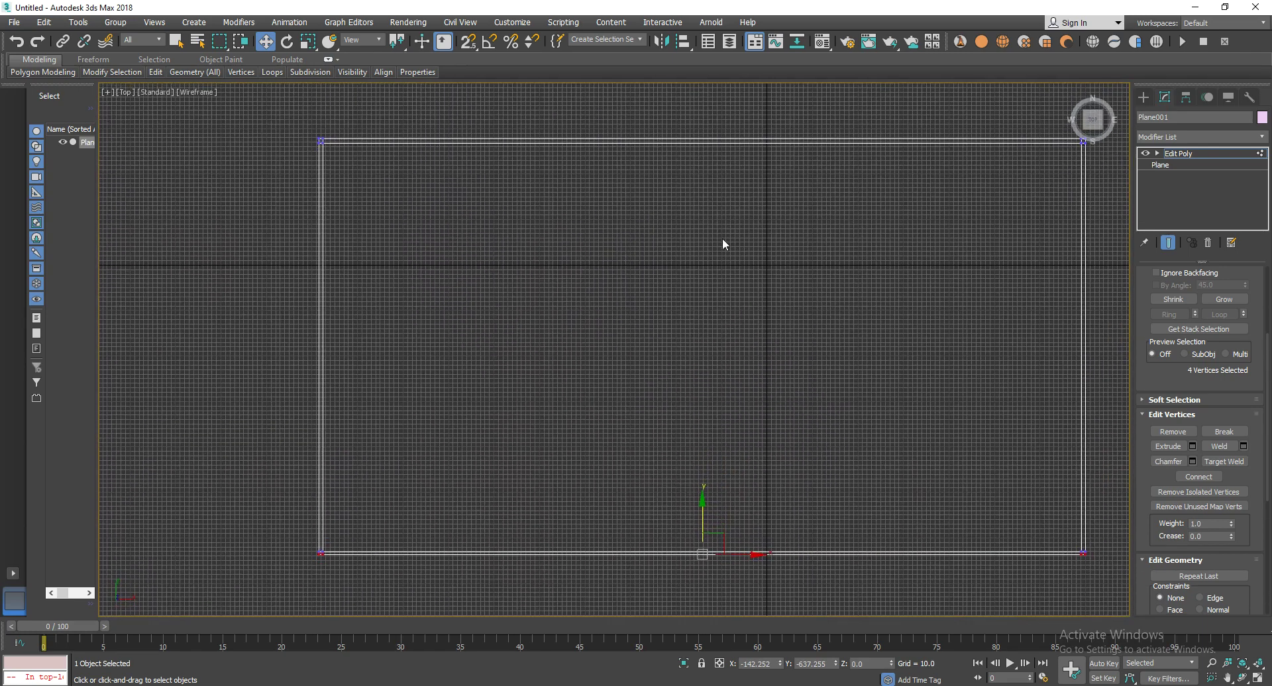
left_click_drag(705, 511, 702, 510)
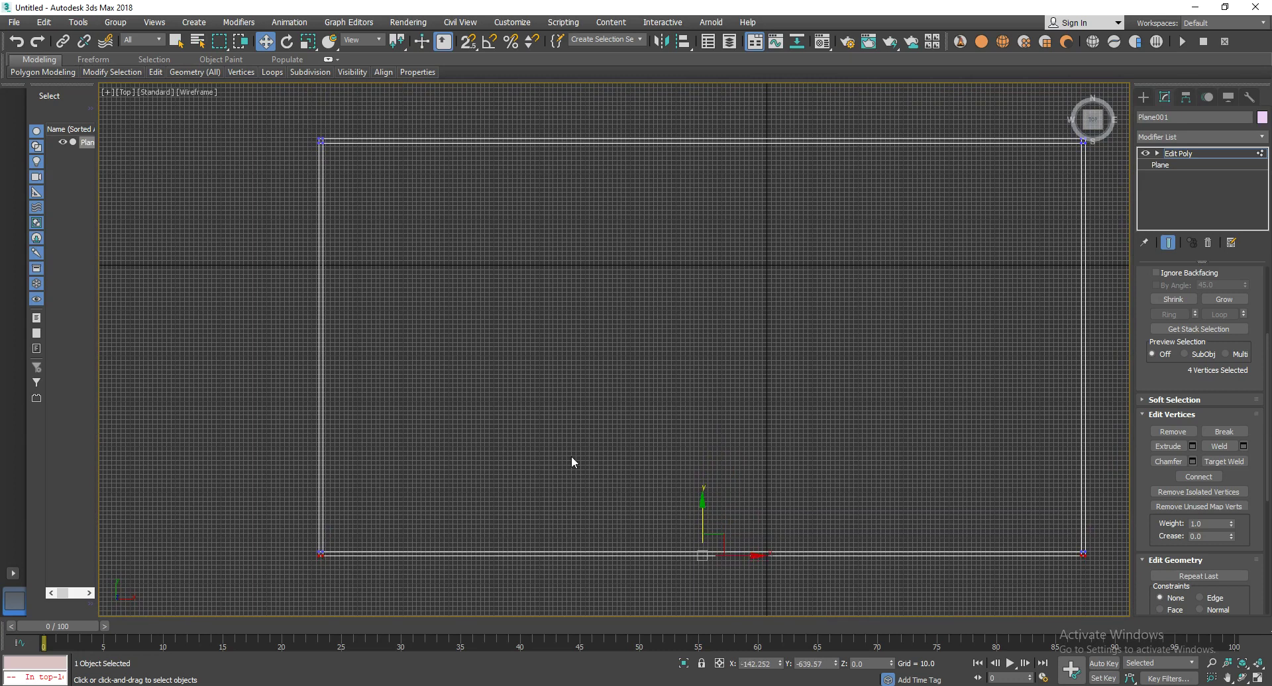
Nudge the left wall vertices slightly right and the bottom wall vertices slightly up.
left_click_drag(338, 635, 325, 650)
left_click_drag(363, 349, 367, 348)
left_click_drag(859, 555, 295, 554)
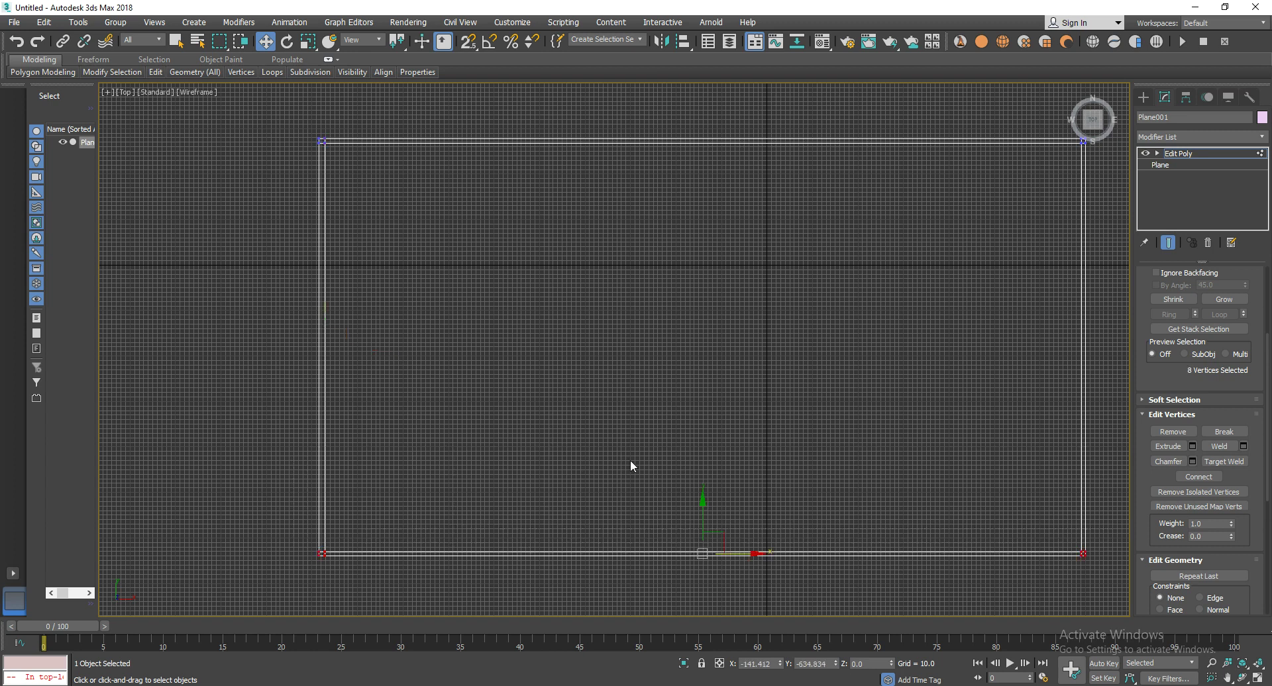
left_click_drag(1092, 464, 627, 568)
left_click_drag(74, 553, 74, 554)
left_click_drag(703, 502, 713, 495)
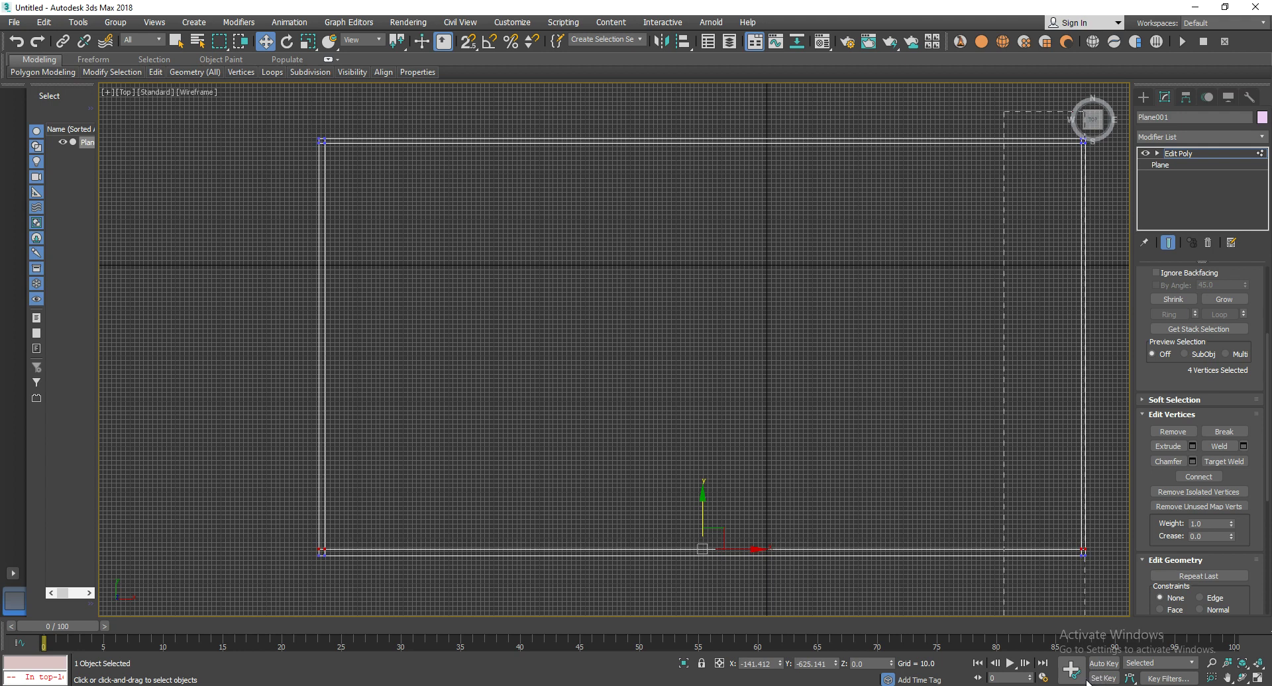
Move the four right-wall vertices slightly left, then check the outline's edges.
left_click_drag(1087, 681, 1086, 679)
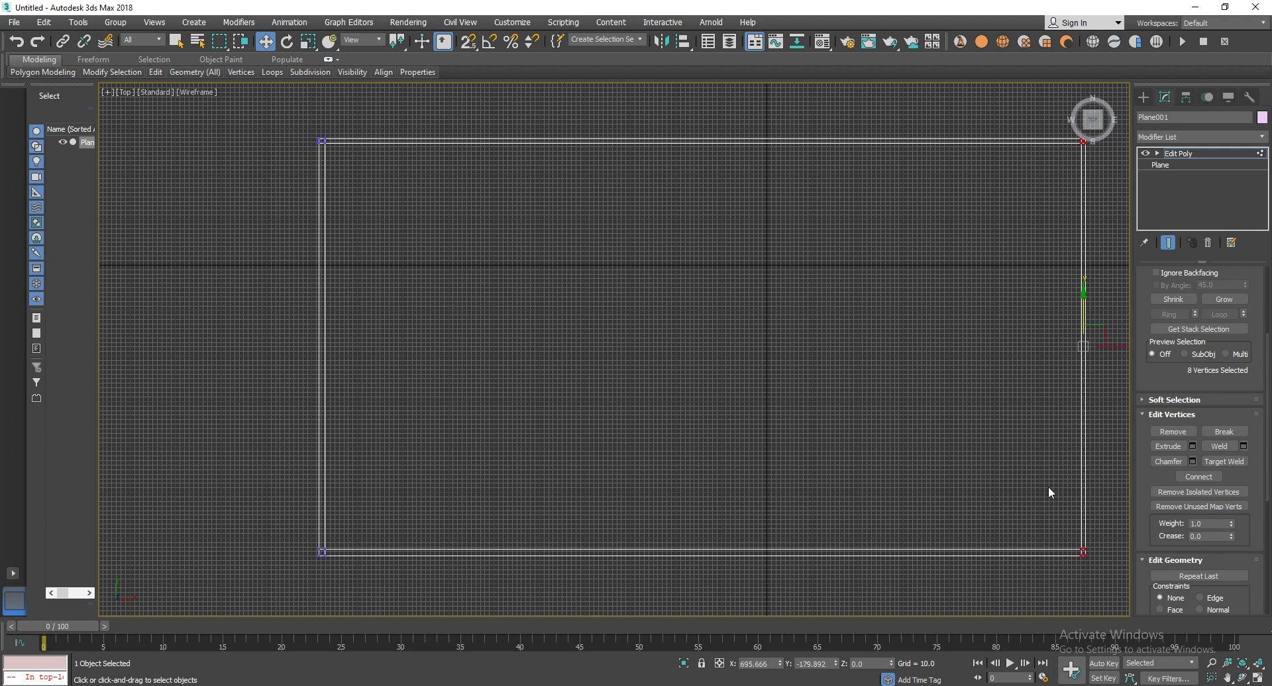
middle_click_drag(1067, 375, 950, 412)
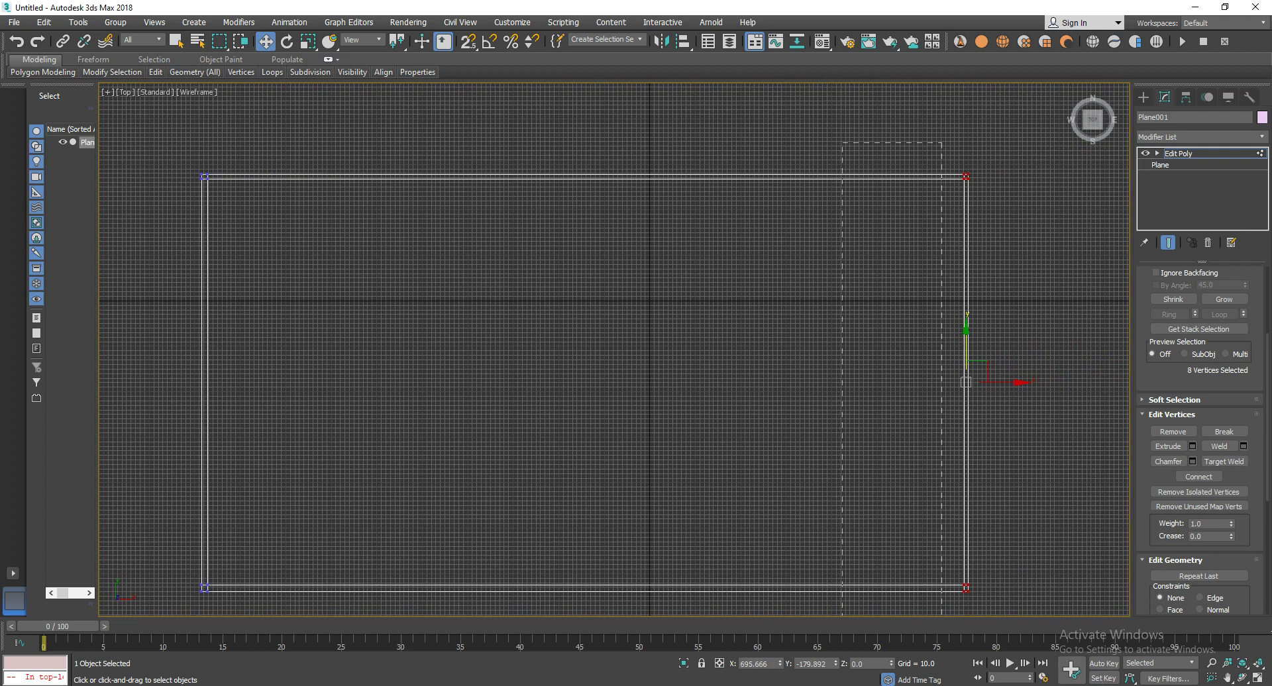
left_click_drag(847, 111, 920, 555)
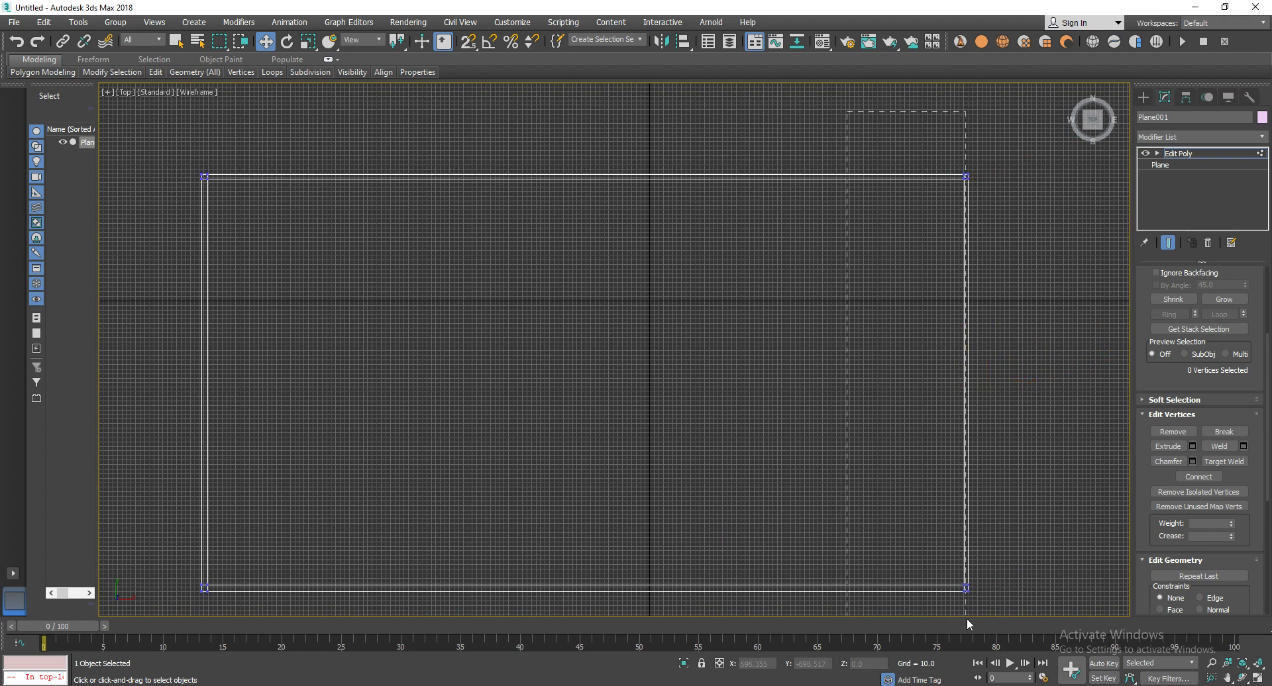
left_click_drag(967, 618, 964, 619)
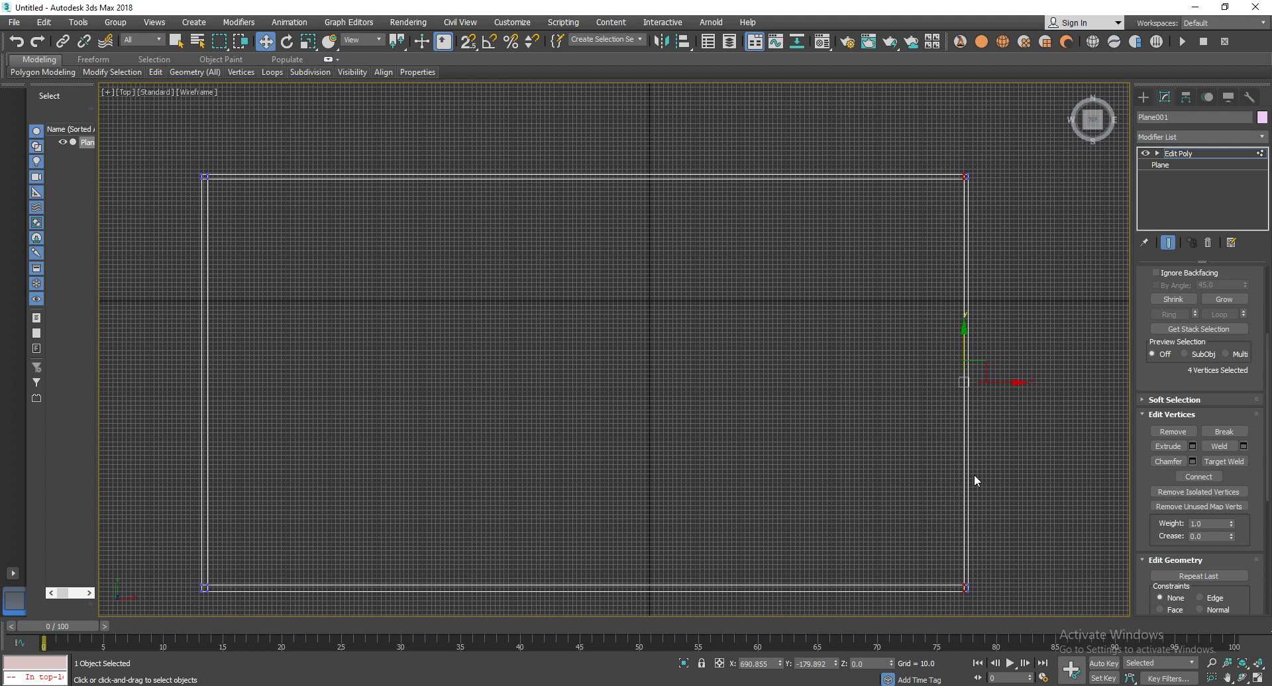
left_click_drag(1014, 384, 1013, 383)
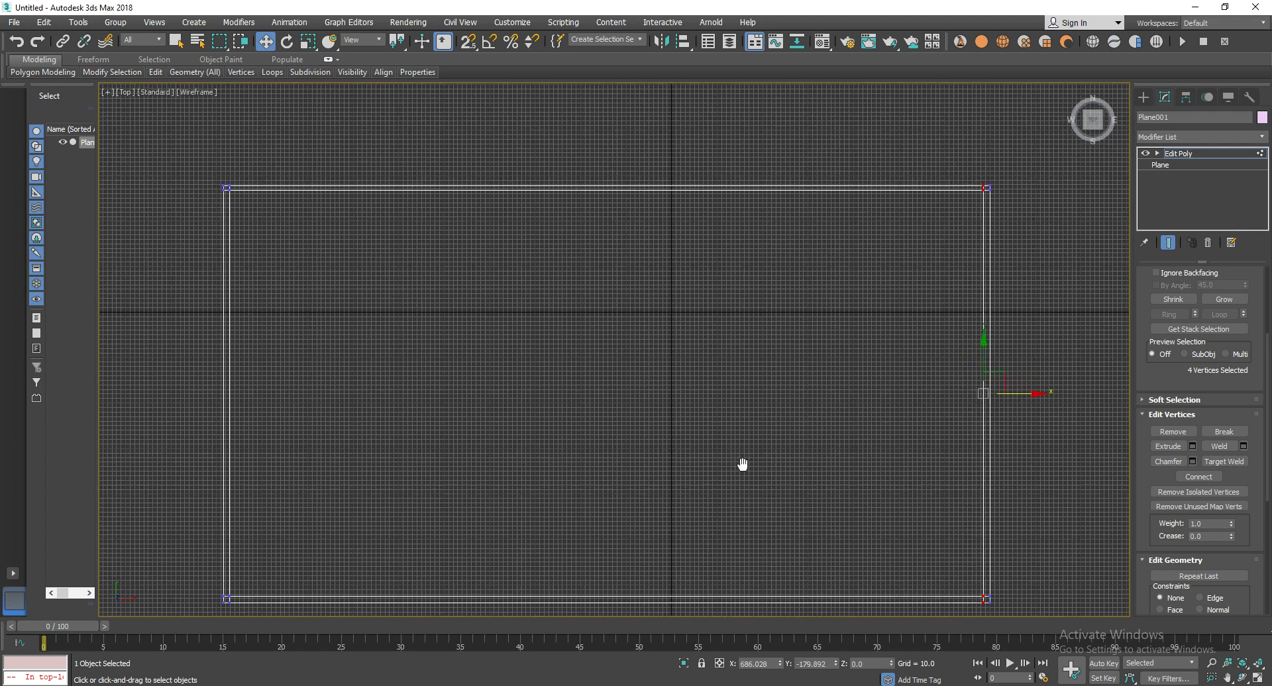
middle_click_drag(738, 463, 658, 435)
left_click(509, 192)
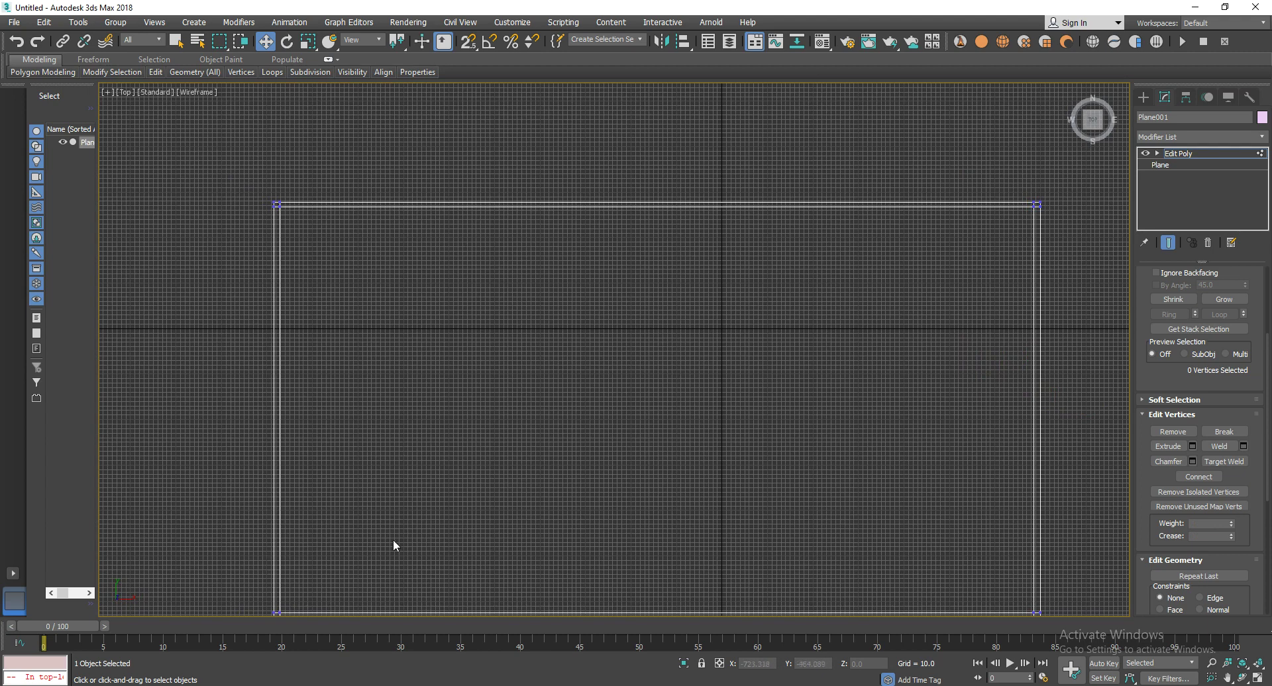
middle_click_drag(395, 543, 409, 383)
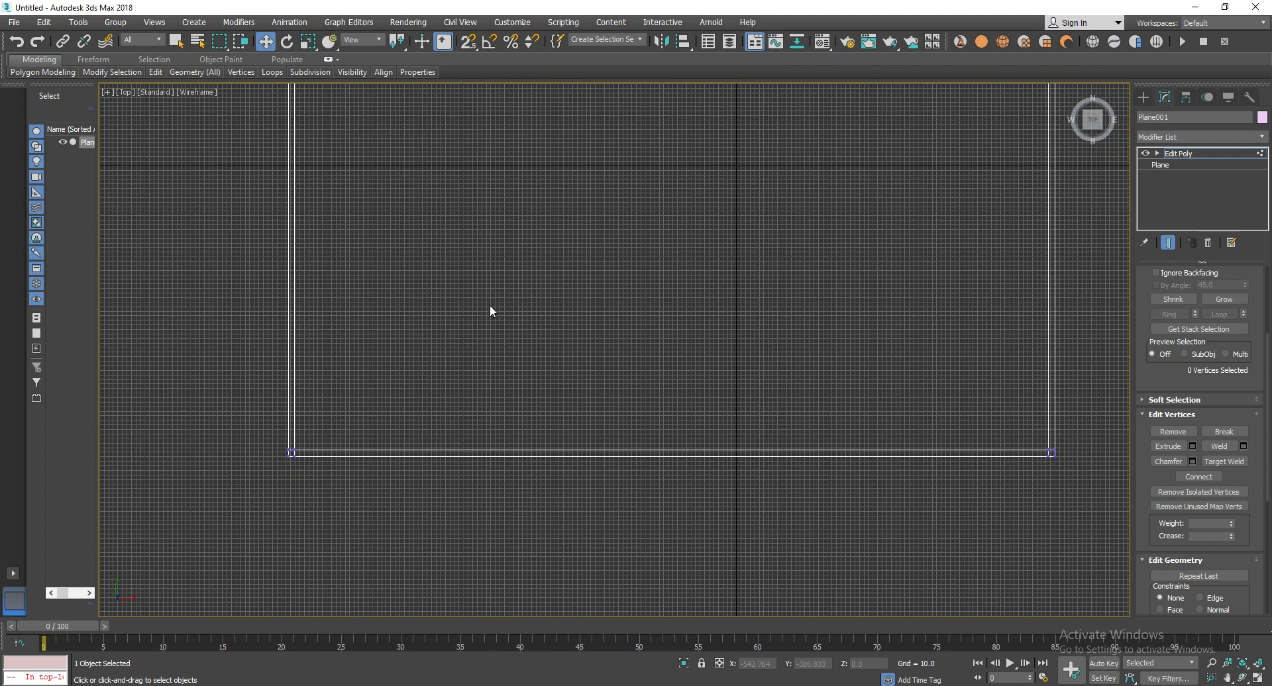
middle_click_drag(681, 126, 614, 252)
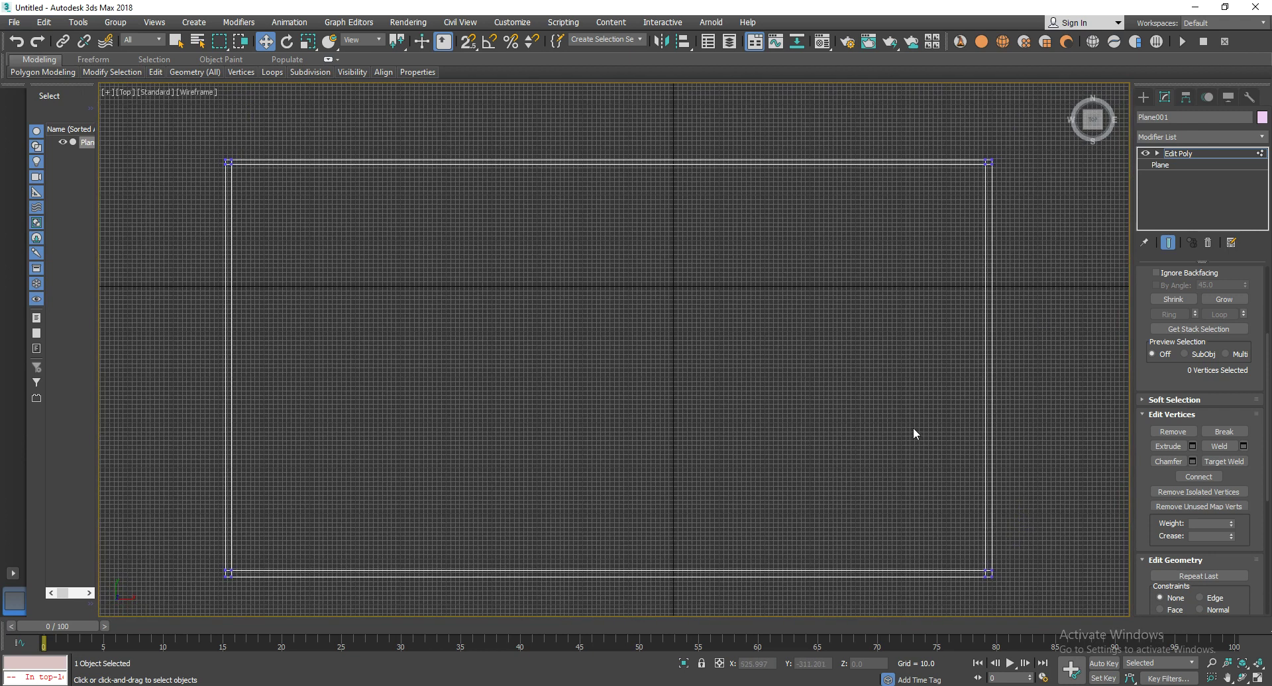
scroll(976, 400, "up", 3)
middle_click_drag(946, 386, 907, 403)
scroll(907, 403, "down", 2)
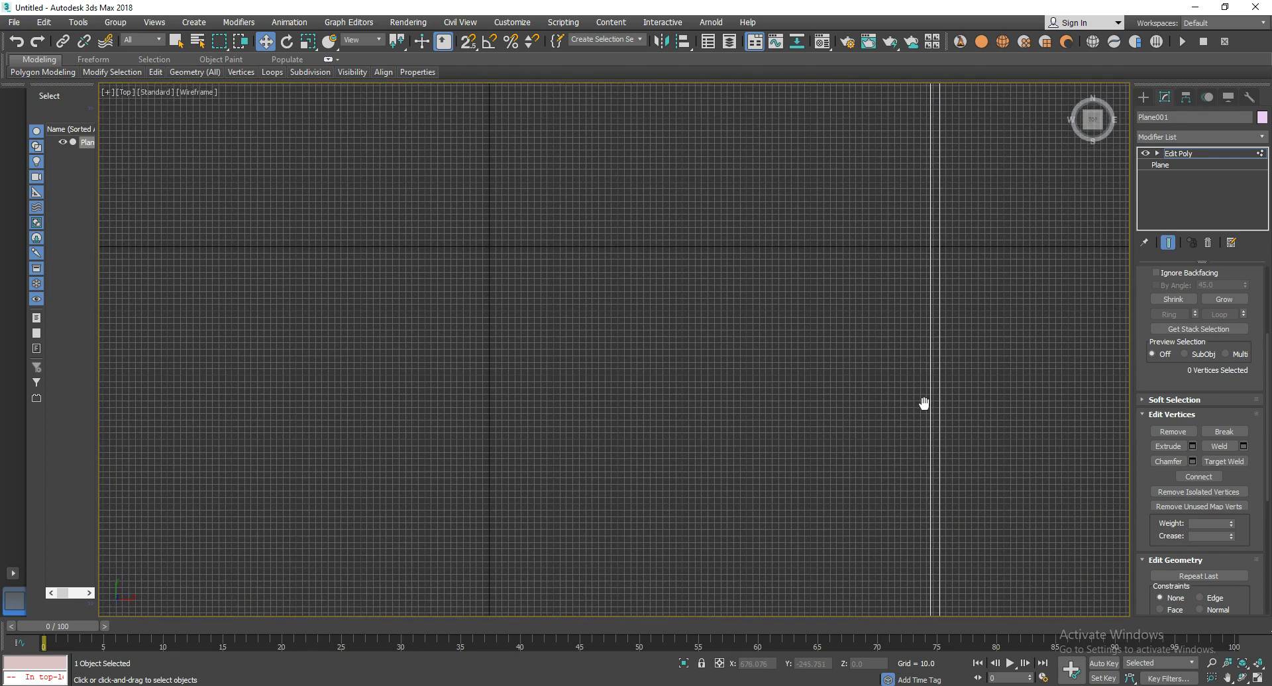
scroll(892, 370, "down", 5)
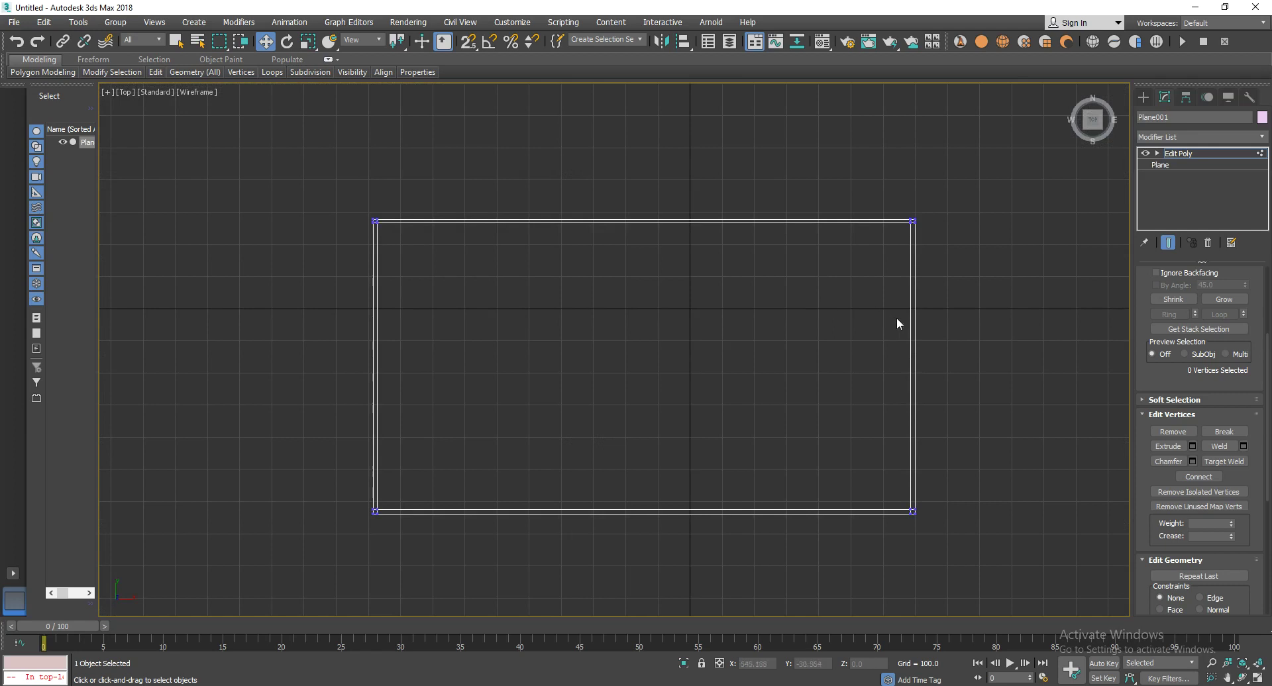
Select the right wall's two long edges and Connect them with a crossing edge.
key("2")
left_click(914, 334)
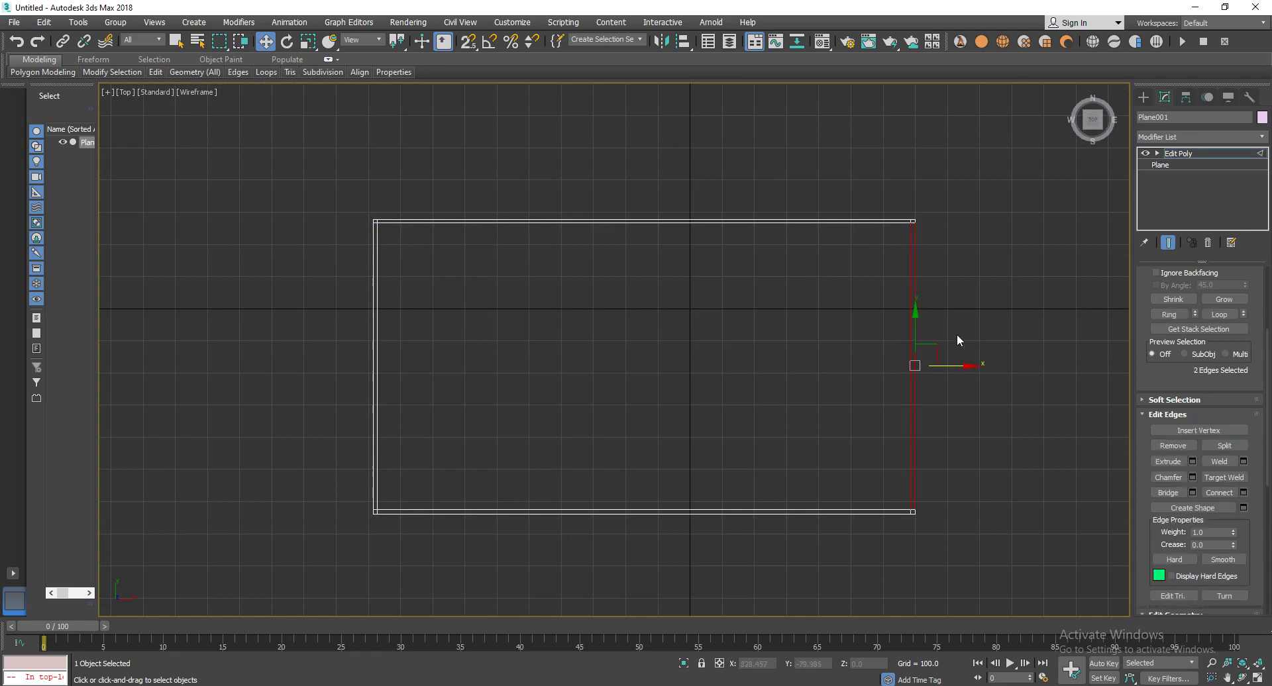
left_click(1047, 320)
left_click_drag(688, 328, 693, 341)
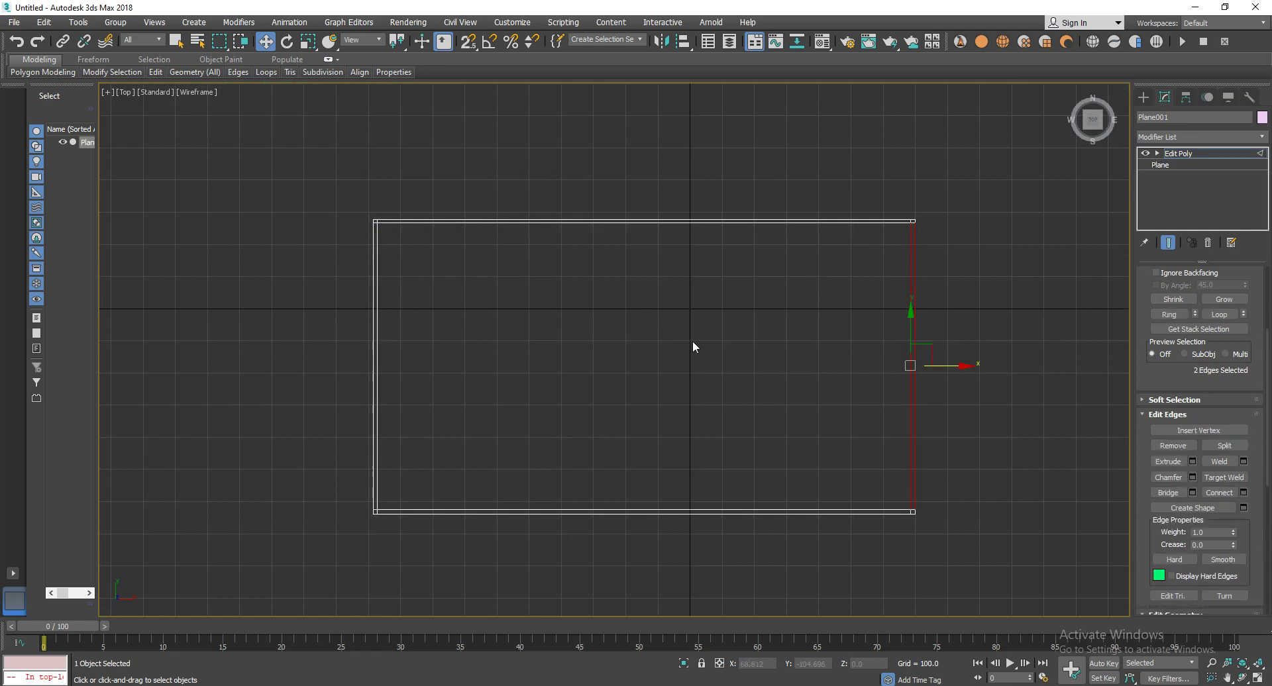
right_click(946, 340)
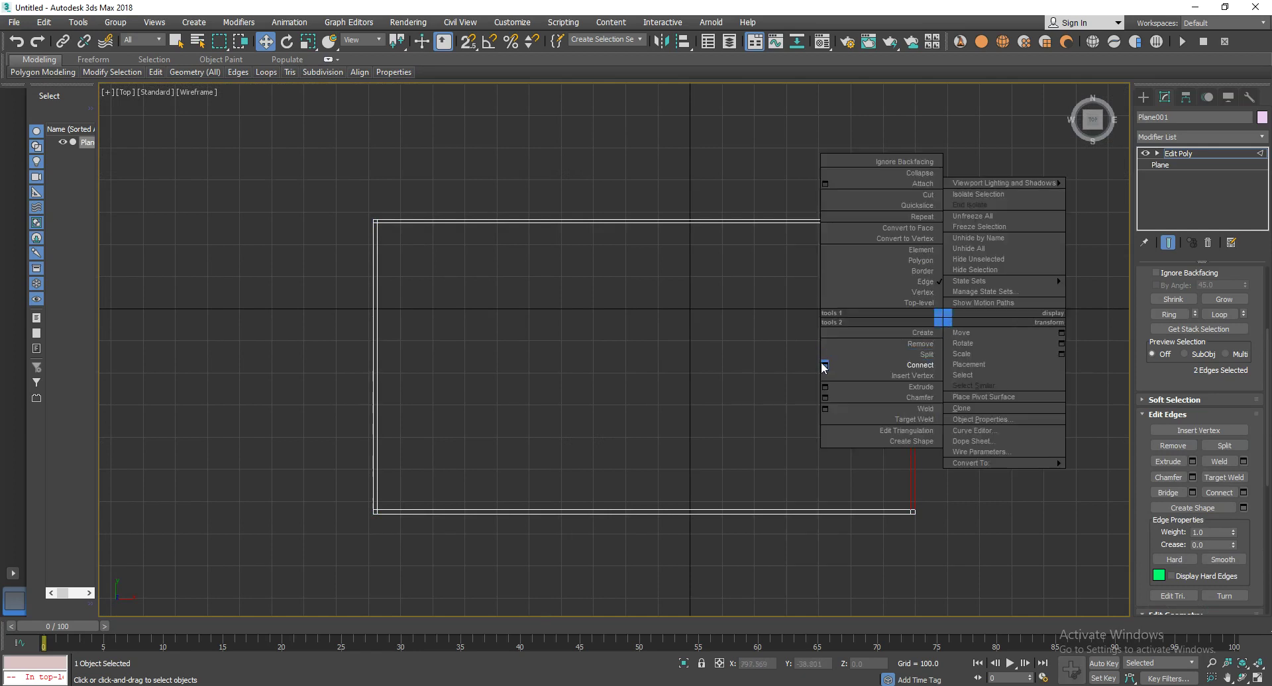
left_click(821, 365)
left_click(622, 413)
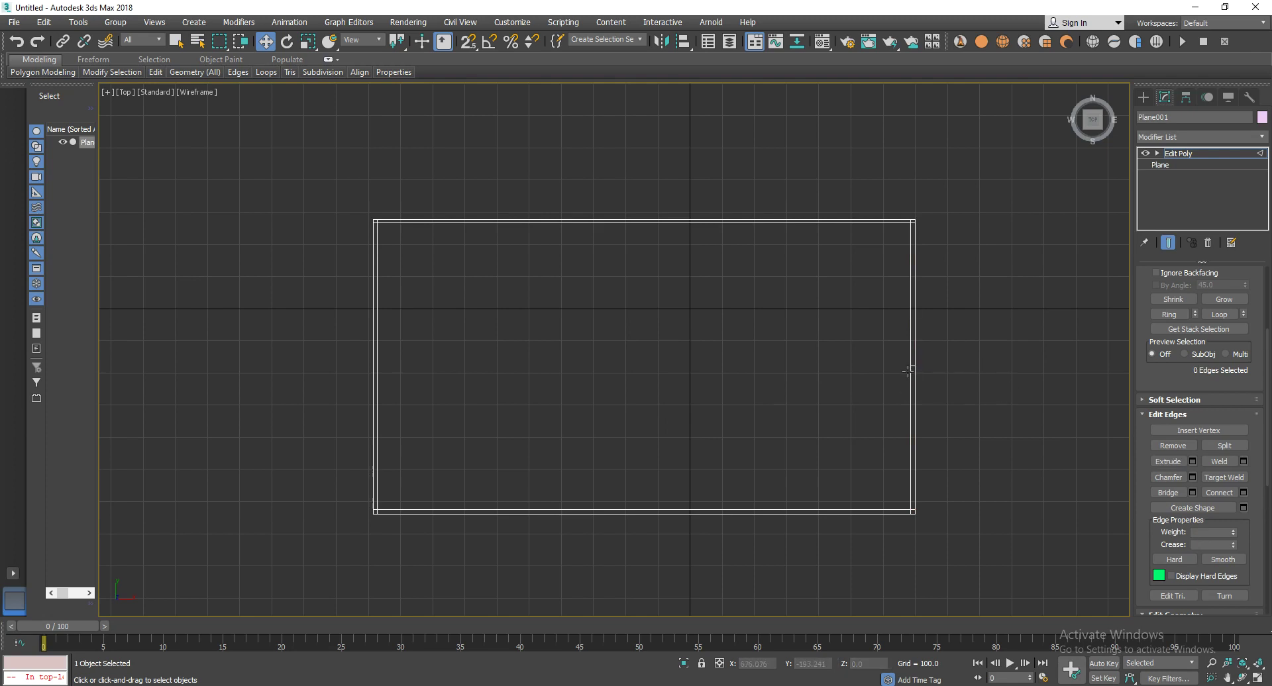
Select the new crossing edge on the right wall and start chamfering it.
scroll(937, 379, "up", 2)
scroll(952, 350, "up", 3)
scroll(967, 432, "down", 3)
scroll(968, 427, "down", 2)
mouse_move(968, 426)
middle_mouse_down()
mouse_move(949, 388)
mouse_move(851, 378)
middle_mouse_up()
scroll(808, 404, "up", 3)
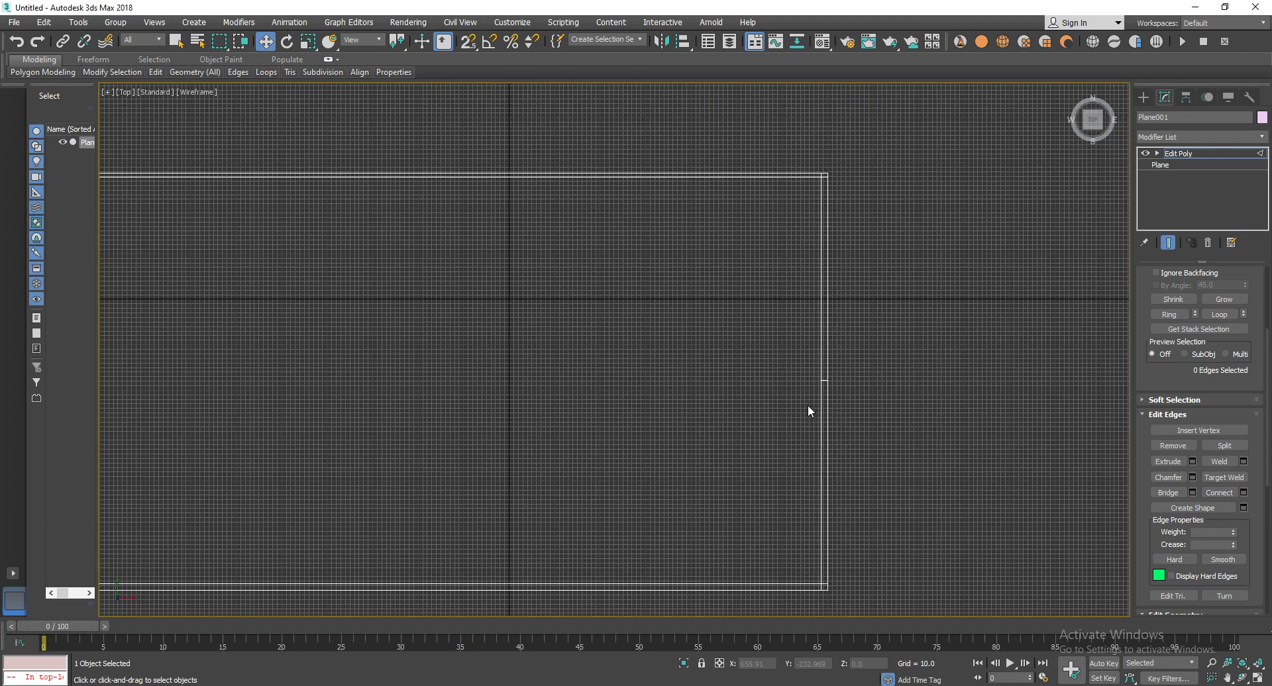
scroll(835, 387, "up", 3)
scroll(835, 387, "up", 2)
left_click(817, 373)
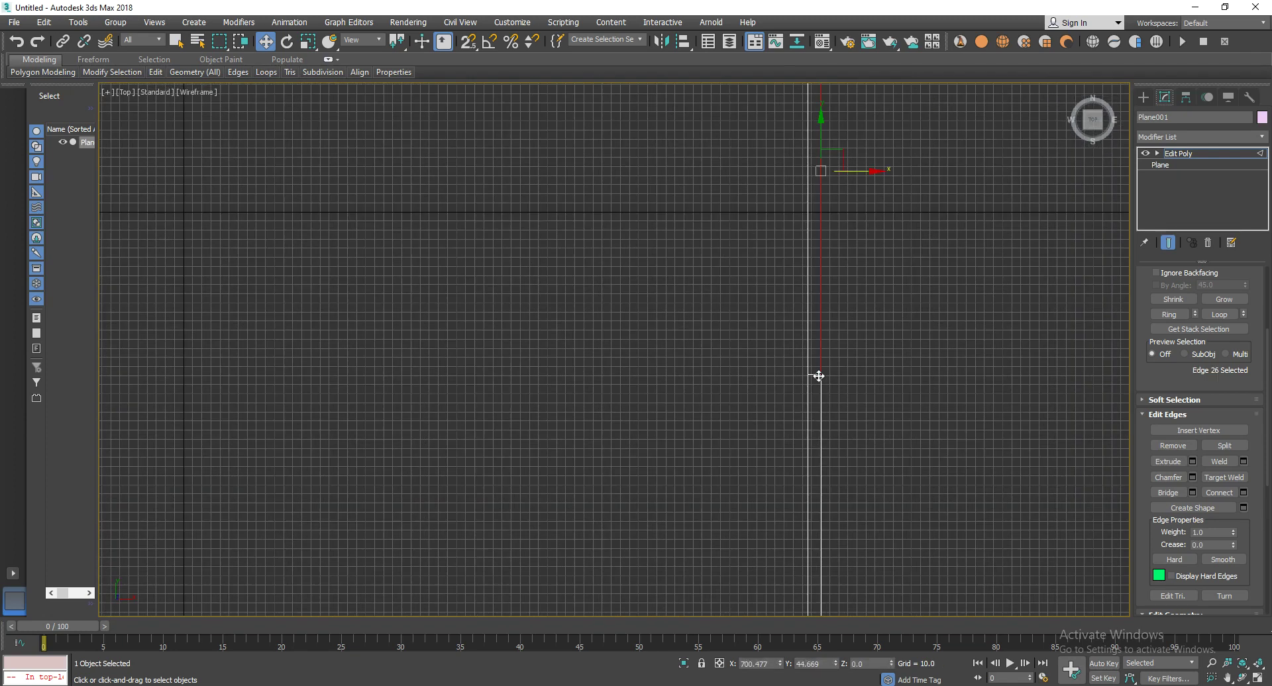
left_click(817, 376)
scroll(855, 435, "up", 1)
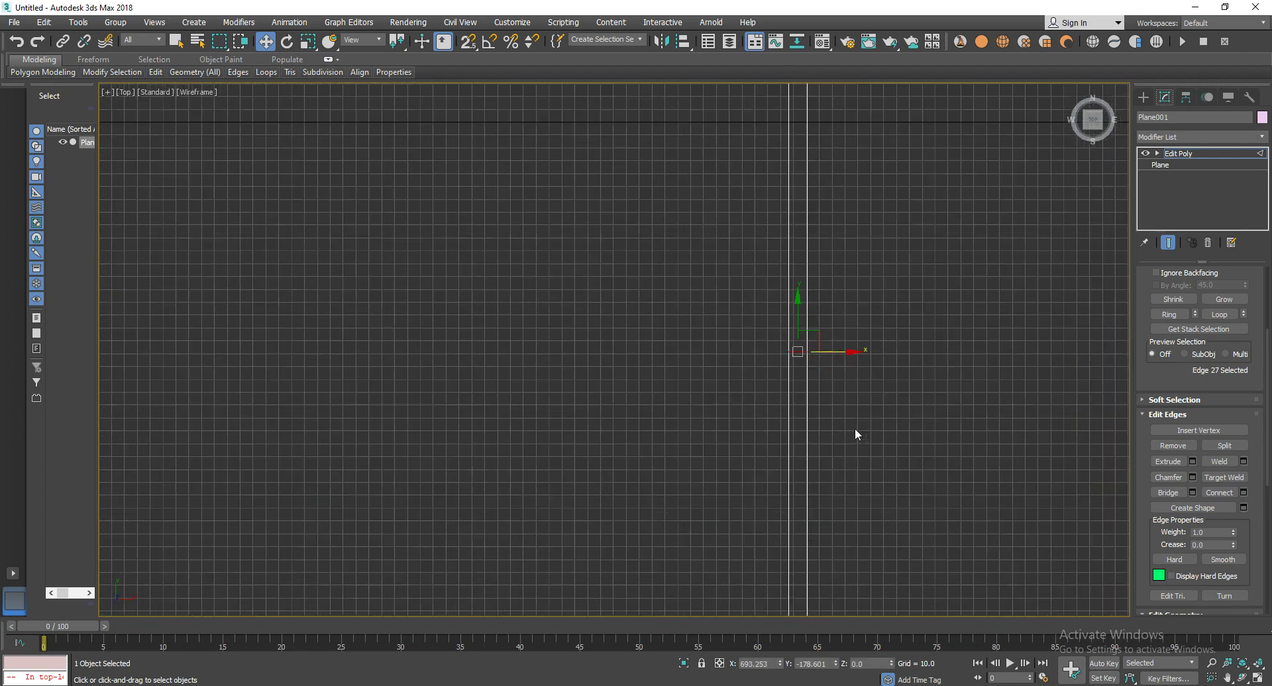
left_click(1169, 477)
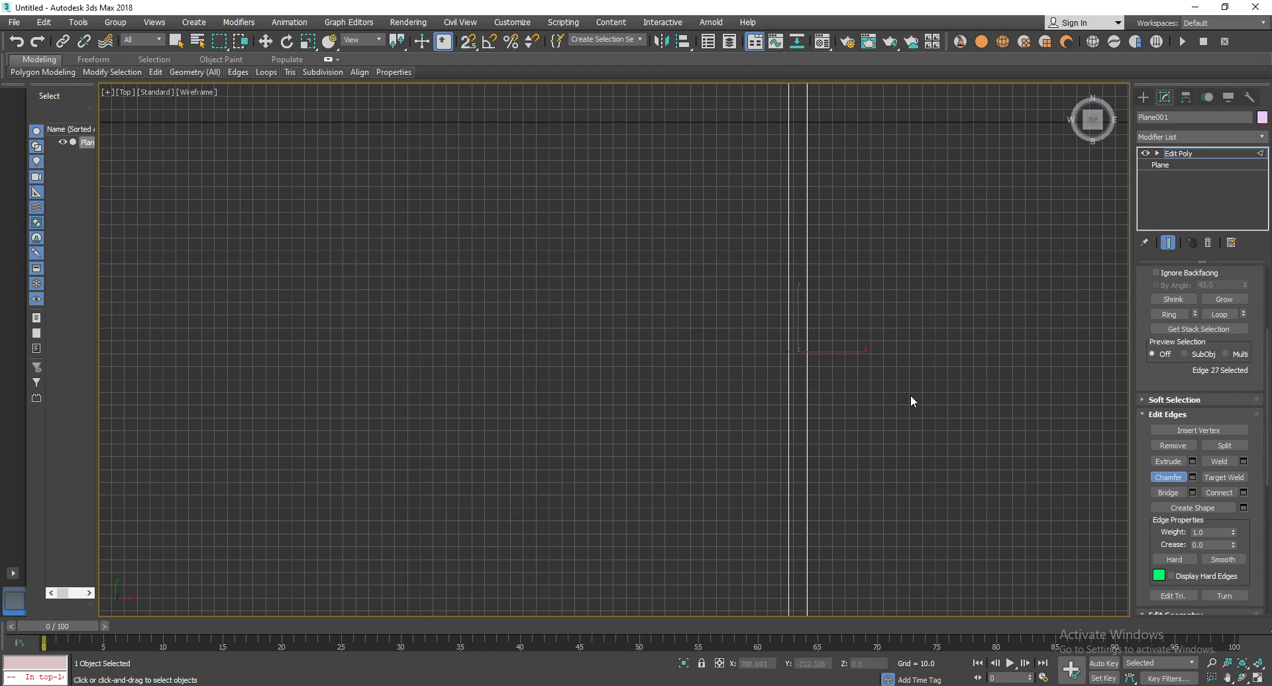
Replace the freehand chamfer with a 4.604-unit chamfer on the right wall's crossing edge.
left_click_drag(799, 355, 802, 343)
key("w")
middle_click_drag(850, 384, 865, 401)
key("ctrl+z")
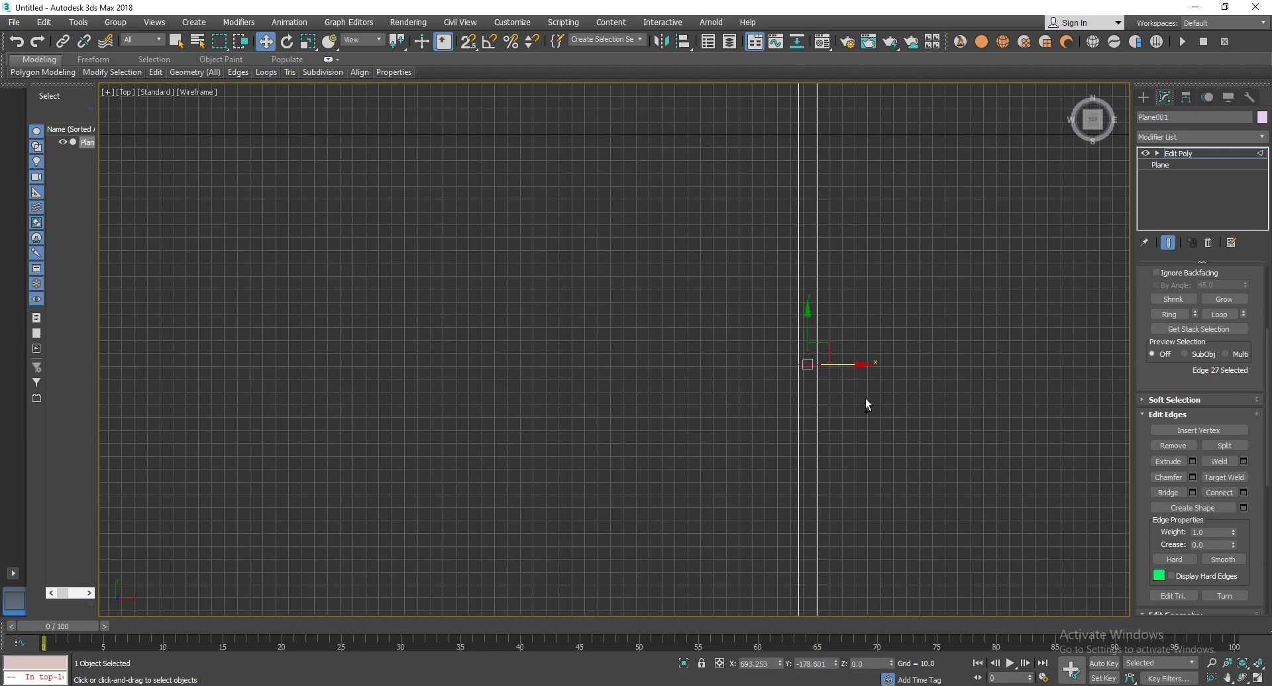
left_click(1192, 478)
left_click_drag(624, 381, 624, 373)
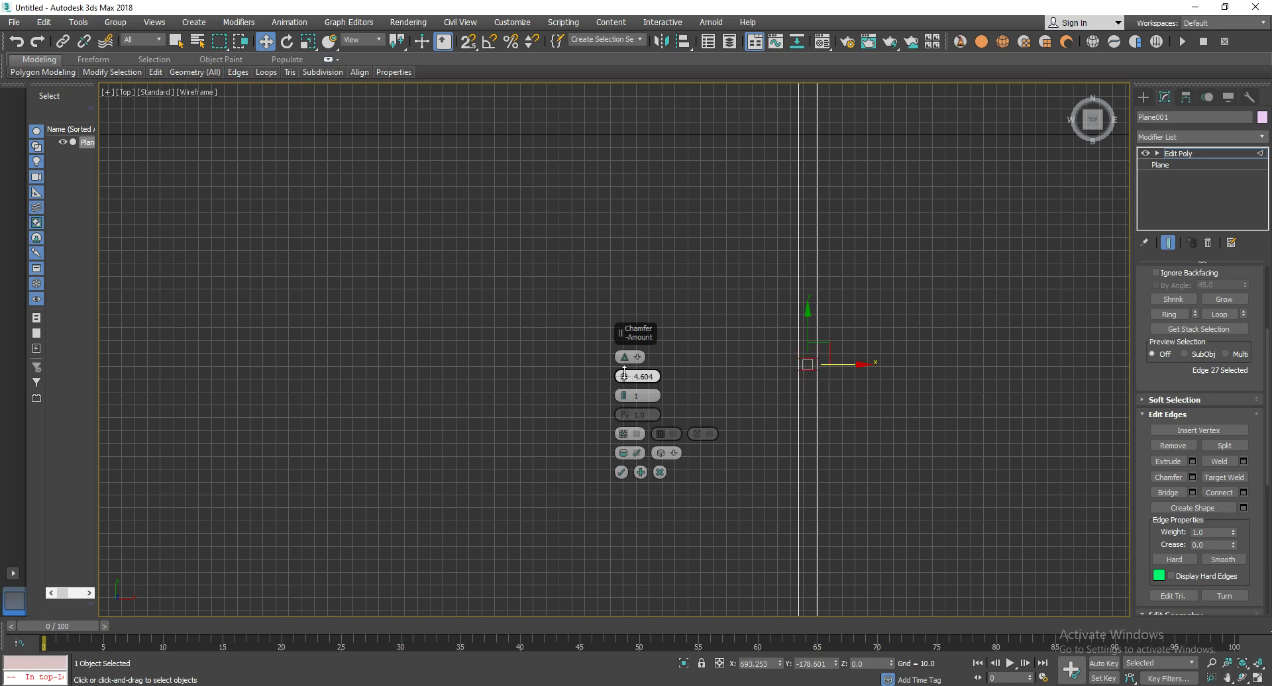
left_click(620, 473)
left_click(618, 475)
Connect the left wall's two long edges with a new crossing edge.
scroll(611, 379, "down", 5)
middle_click_drag(786, 356, 458, 347)
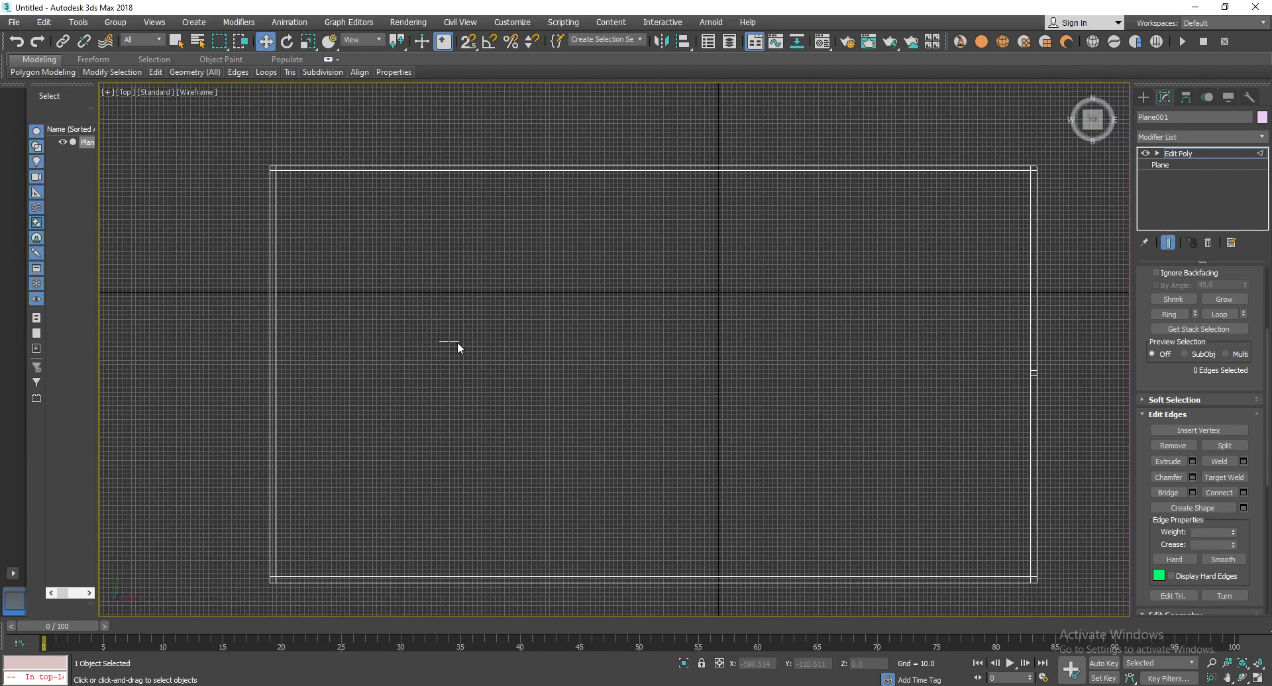
left_click_drag(457, 342, 251, 365)
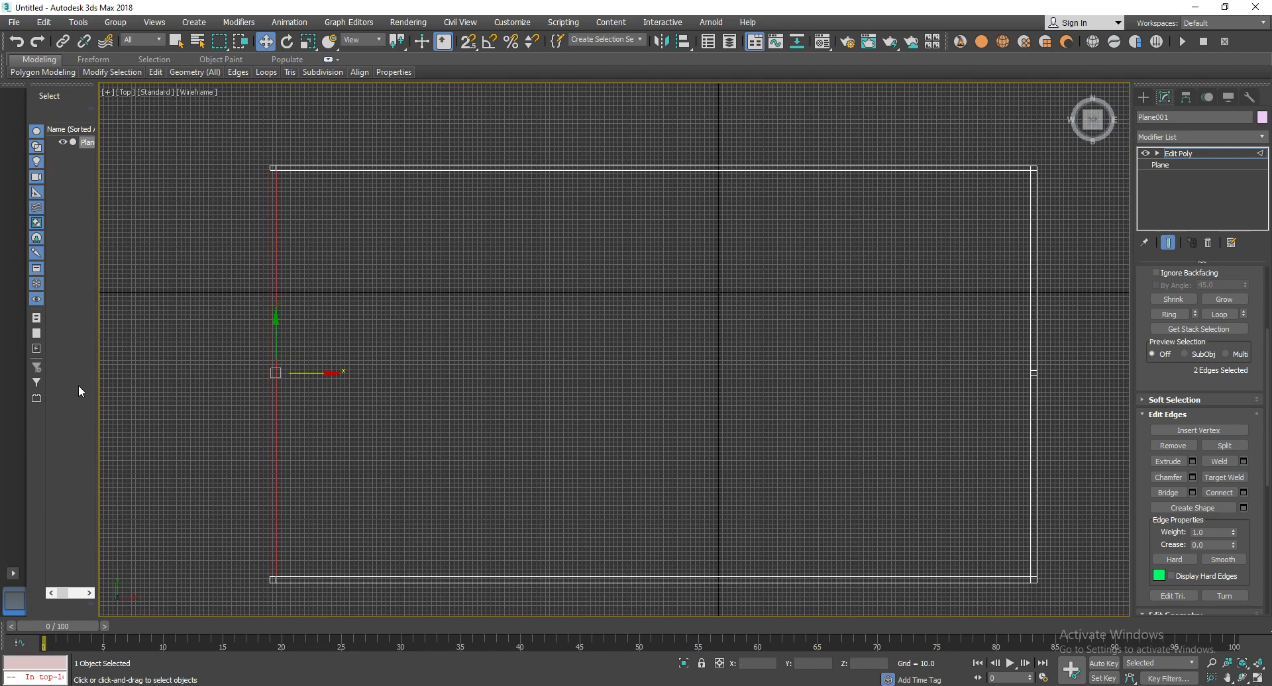
right_click(282, 326)
left_click(170, 370)
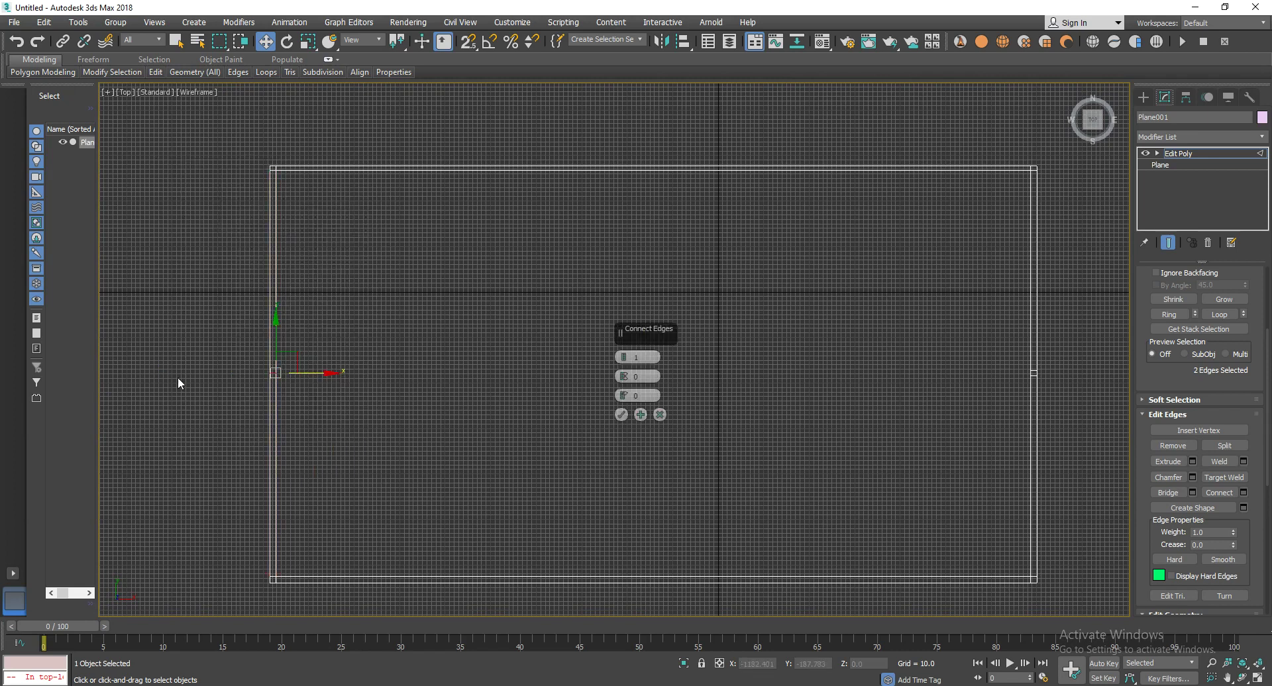
middle_click_drag(178, 383, 407, 377)
left_click(620, 414)
Chamfer the left wall's new crossing edge into a matching 4.604 gap.
scroll(351, 381, "up", 3)
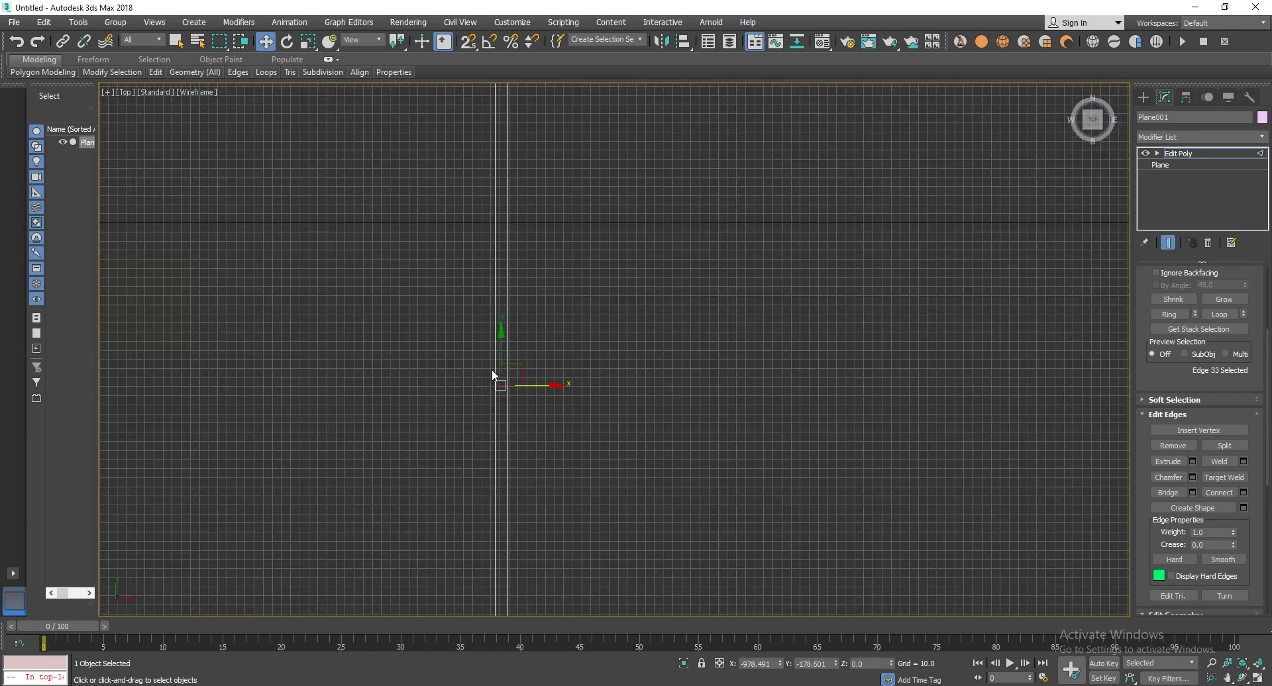
right_click(491, 368)
left_click(1191, 475)
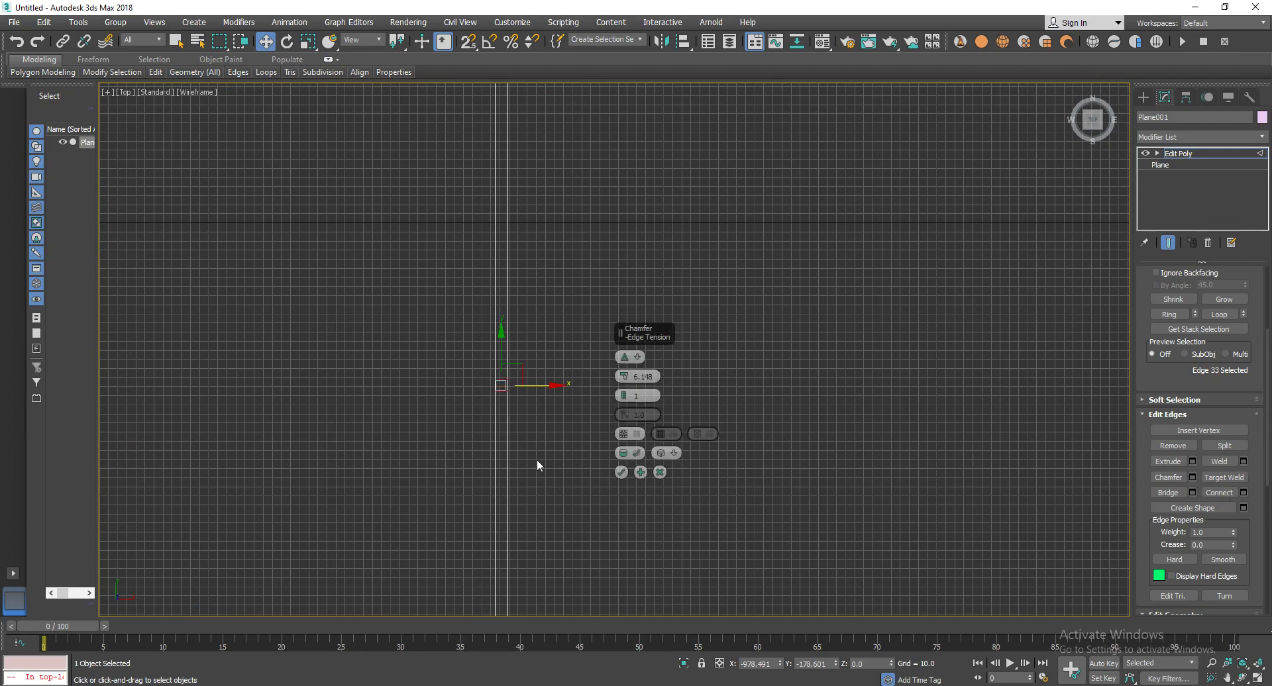
left_click(617, 472)
middle_click_drag(752, 489, 526, 416)
scroll(526, 416, "down", 3)
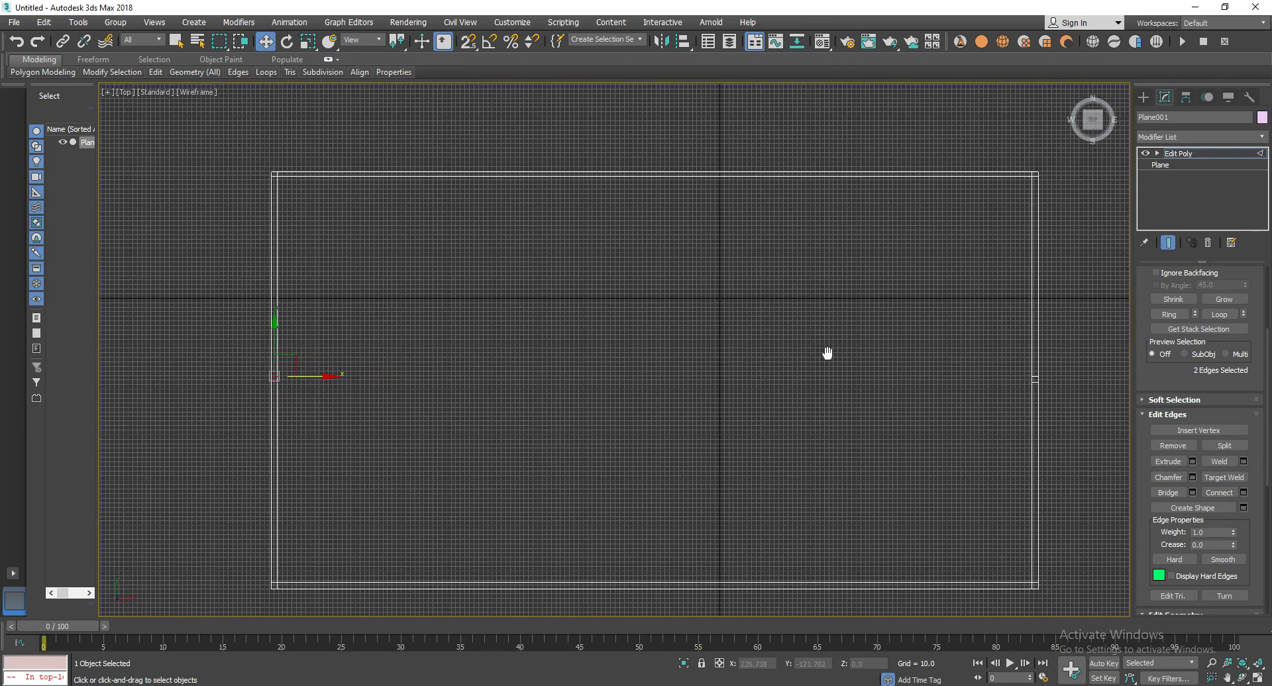
left_click(998, 383)
scroll(987, 397, "up", 5)
left_click(944, 419)
scroll(542, 355, "down", 3)
scroll(603, 380, "down", 2)
middle_click_drag(603, 381, 794, 356)
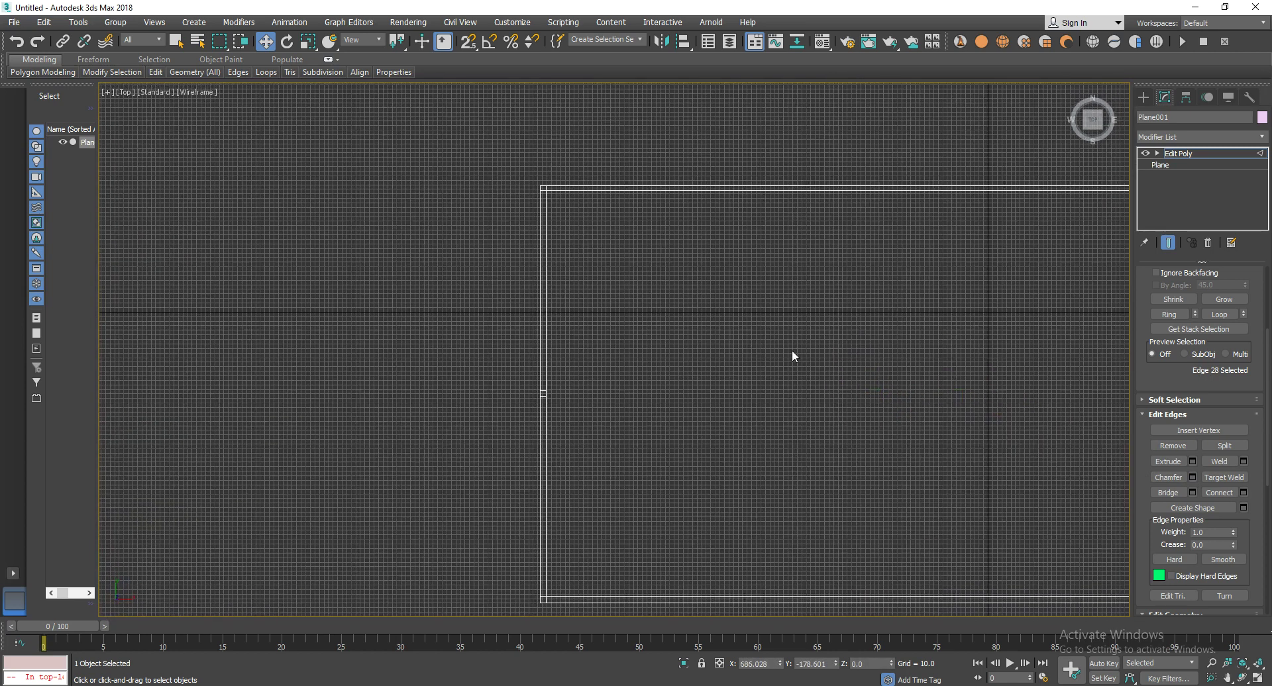
scroll(540, 383, "up", 4)
scroll(596, 387, "up", 3)
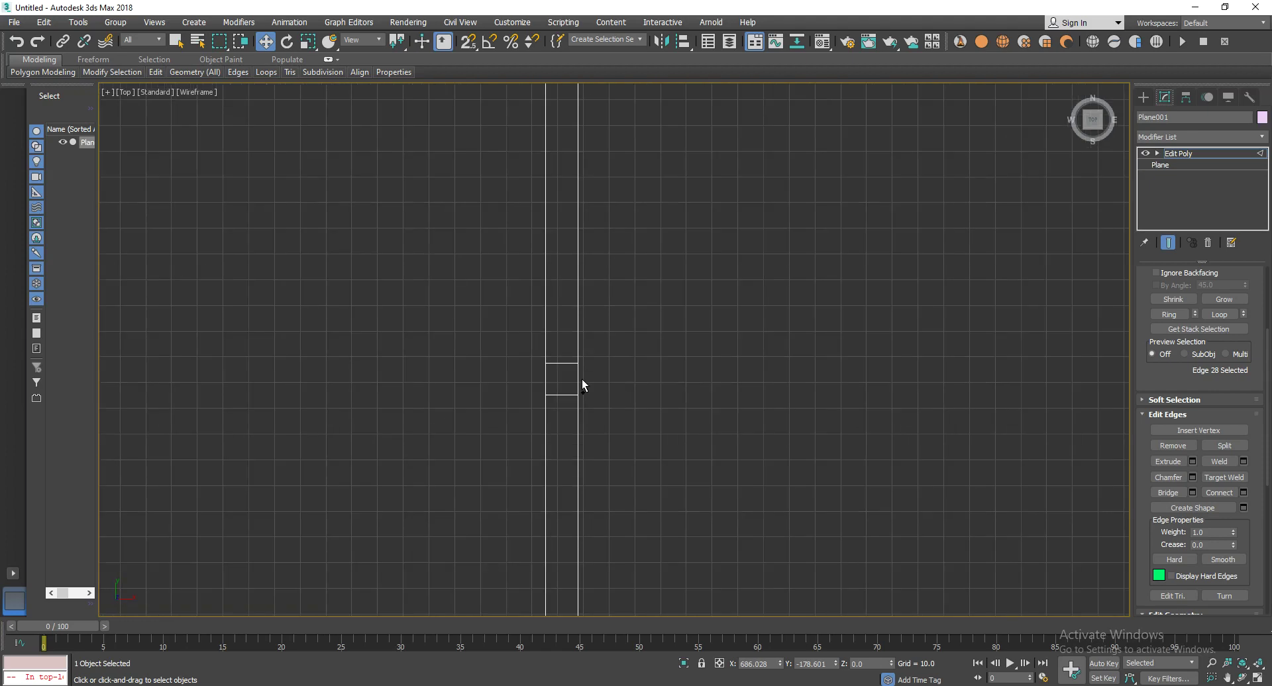
left_click(578, 379, "ctrl")
scroll(772, 402, "down", 3)
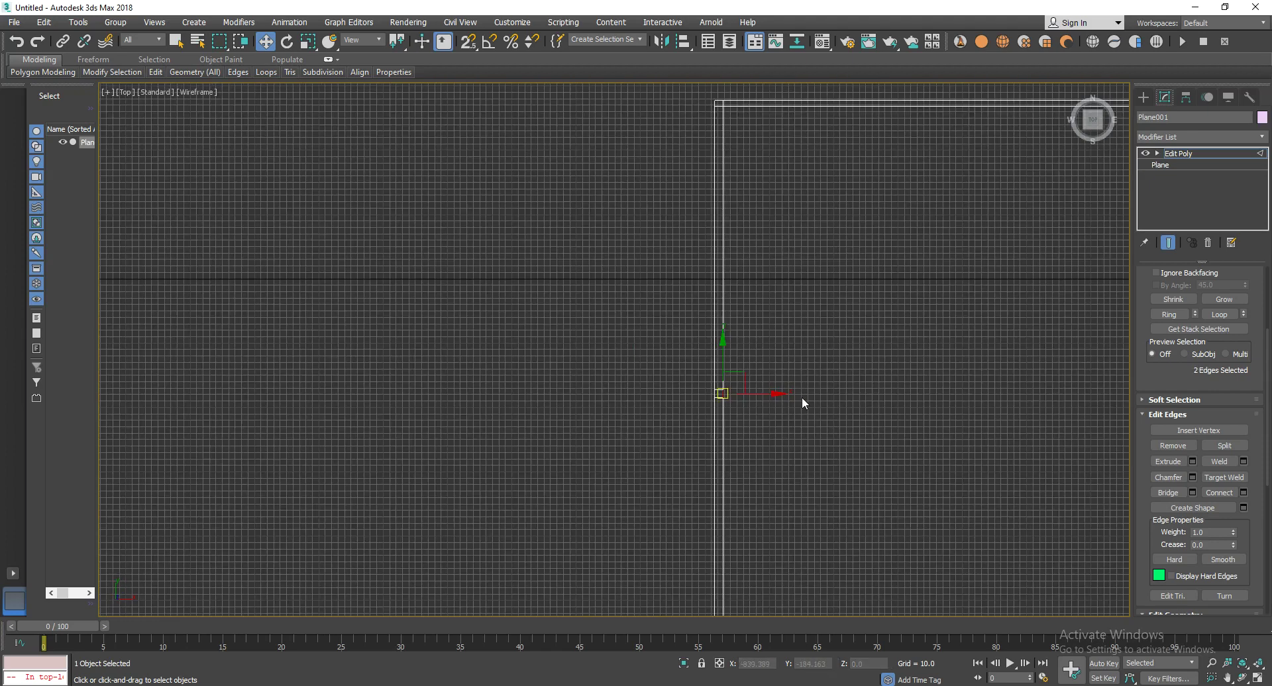
key("r")
left_click_drag(783, 395, 719, 389)
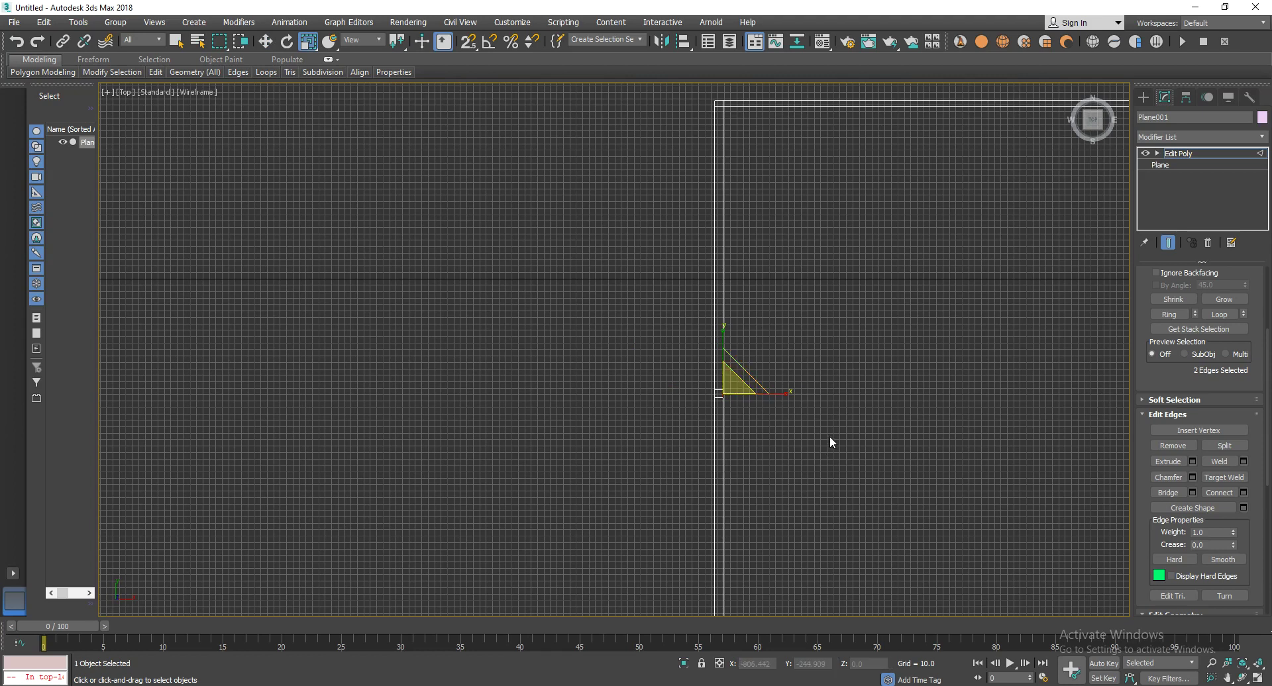
key("z")
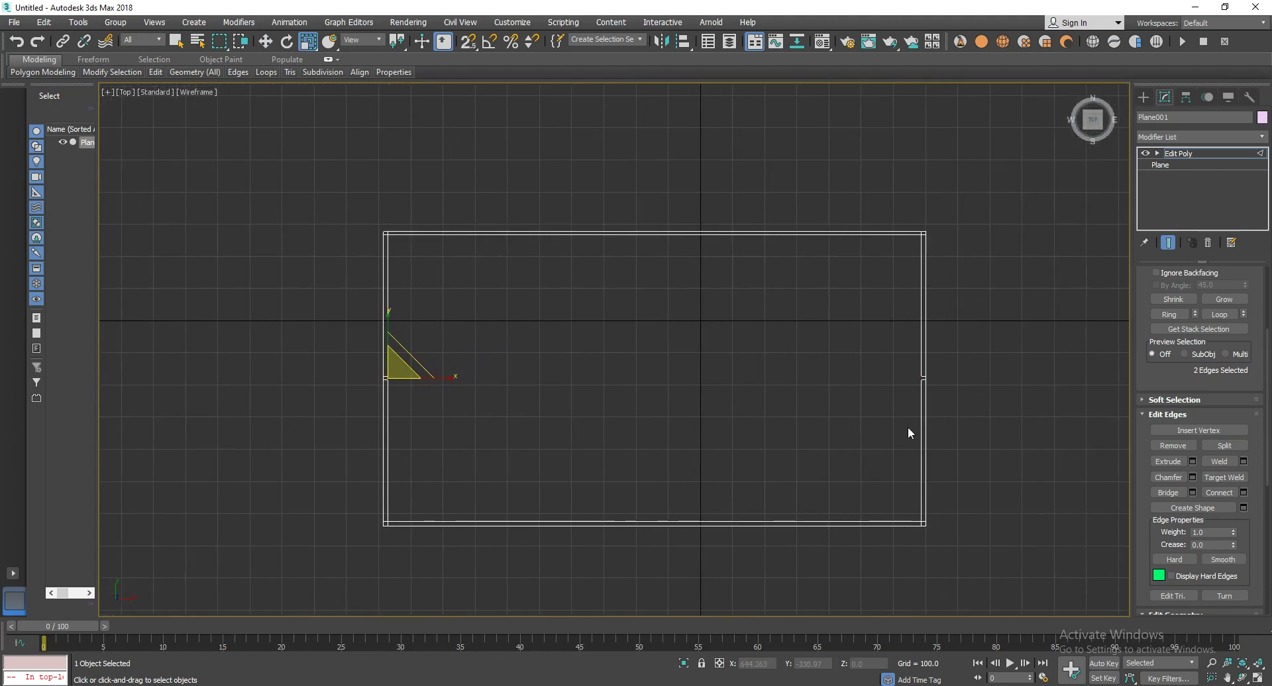
left_click(1193, 461)
mouse_move(623, 376)
left_mouse_down()
mouse_move(620, 343)
mouse_move(674, 408)
left_mouse_up()
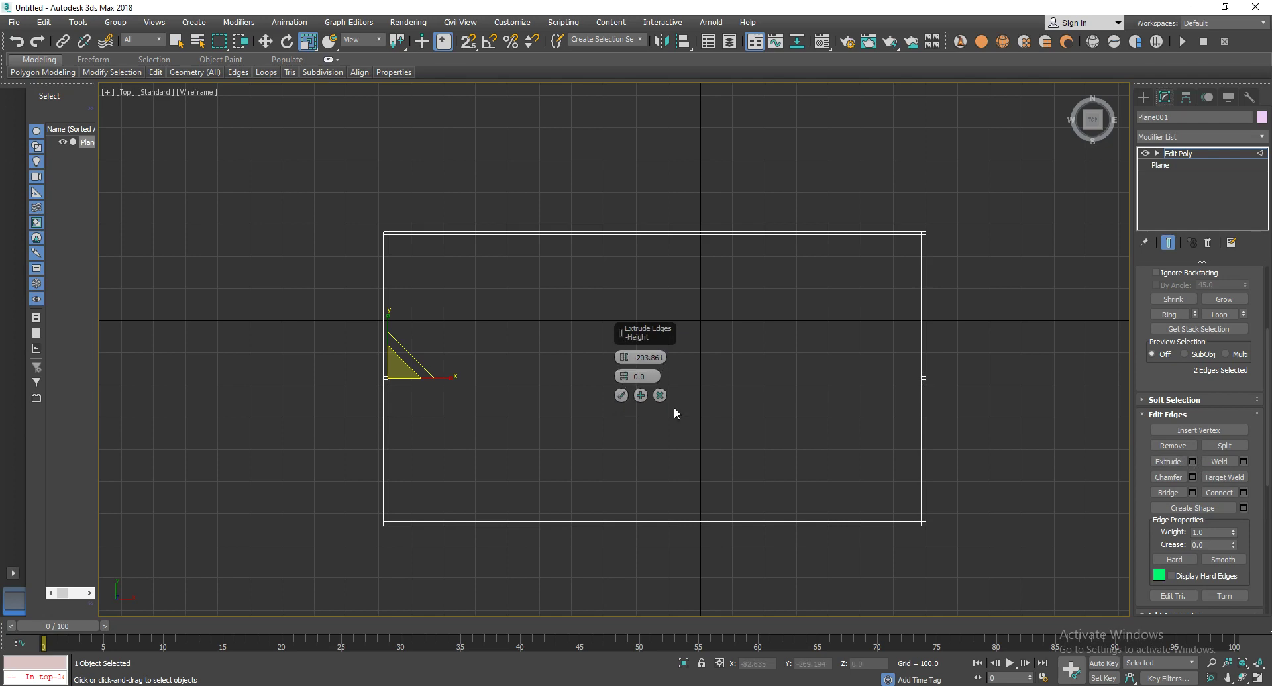
left_click(660, 402)
scroll(400, 396, "up", 5)
scroll(399, 396, "up", 3)
middle_click_drag(335, 343, 399, 361)
left_click(391, 361)
key("w")
scroll(401, 377, "up", 4)
scroll(399, 373, "up", 3)
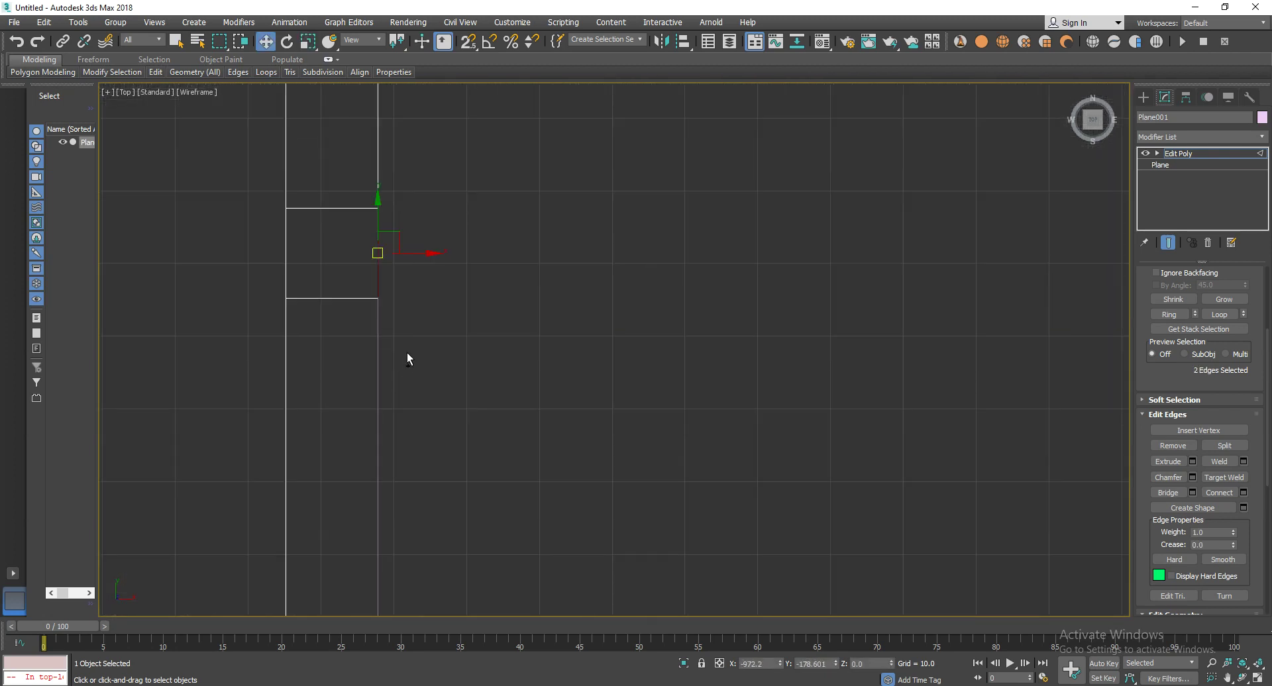
scroll(410, 343, "down", 3)
scroll(412, 342, "down", 3)
middle_click_drag(745, 339, 615, 342)
scroll(377, 342, "up", 4)
middle_click_drag(377, 342, 701, 406)
scroll(701, 406, "down", 1)
left_click_drag(512, 391, 844, 406, "shift")
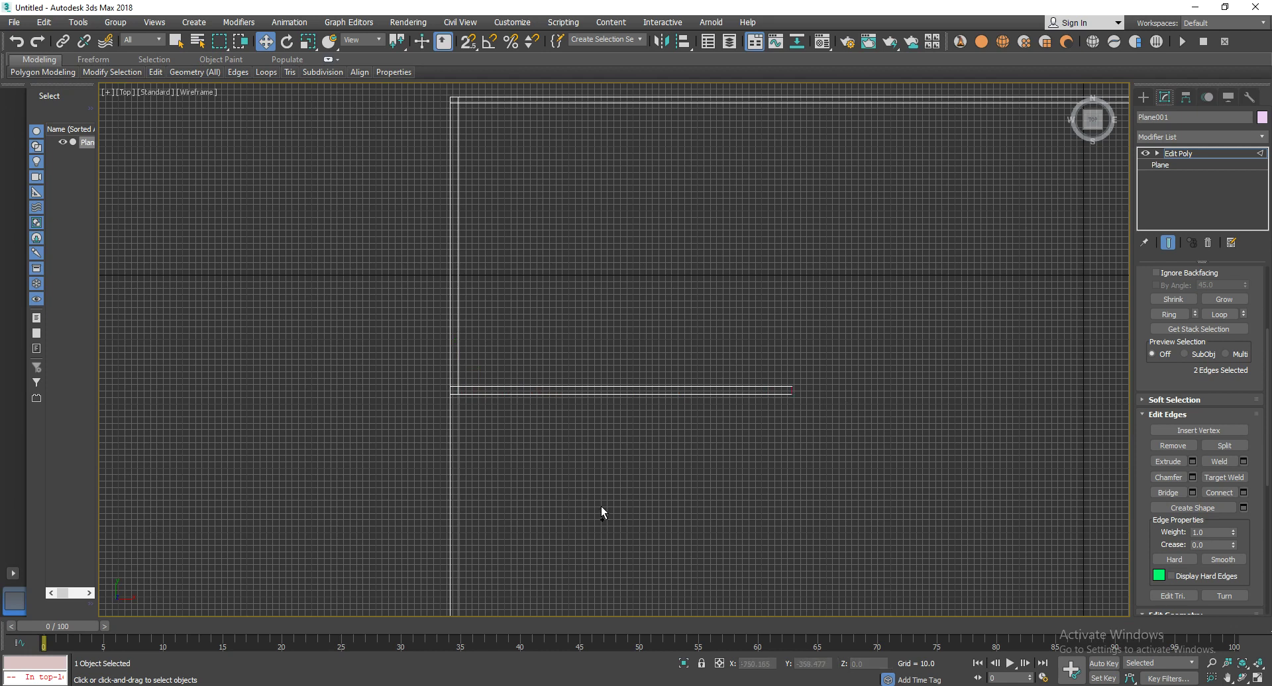
mouse_move(837, 427)
middle_mouse_down()
mouse_move(715, 403)
mouse_move(943, 398)
middle_mouse_up()
scroll(715, 402, "down", 4)
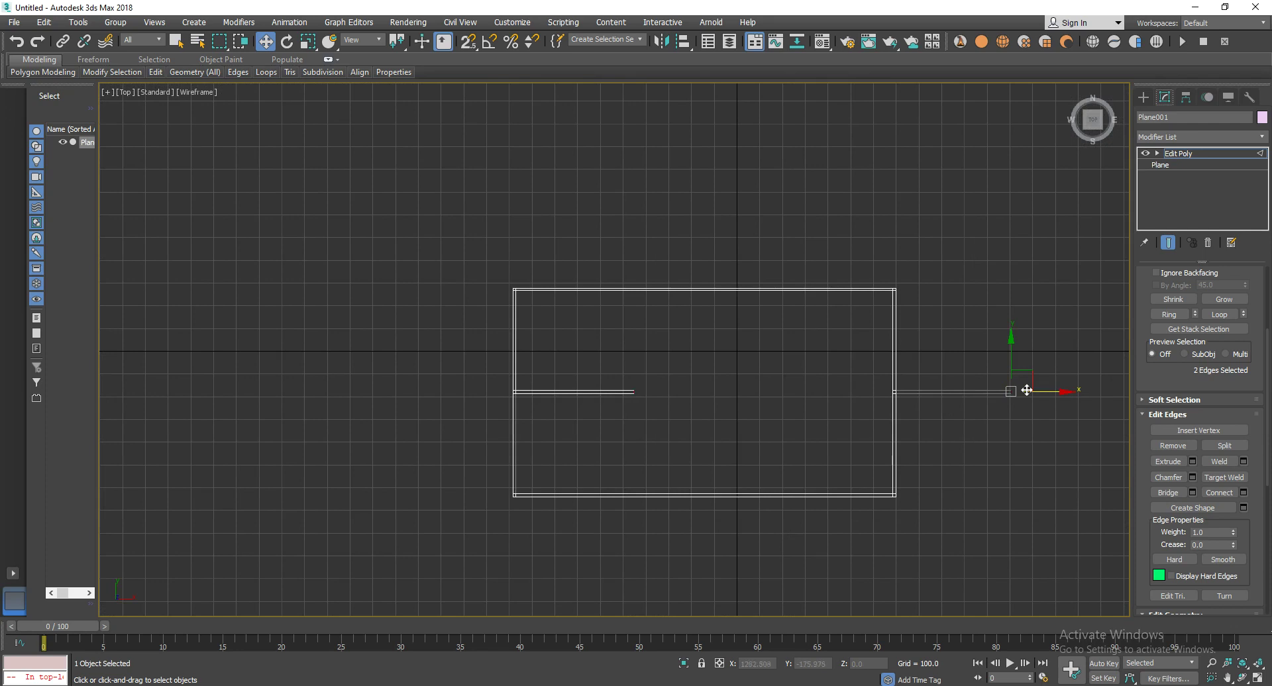
key("ctrl+z")
left_click(954, 471)
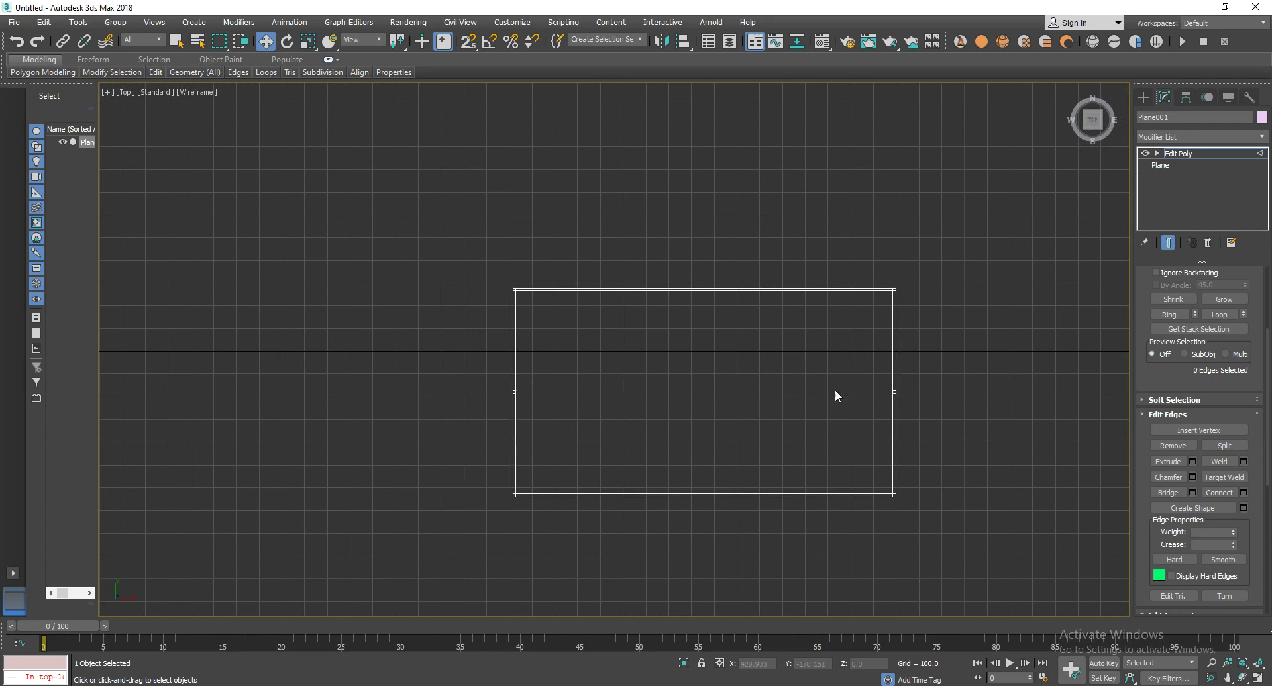
scroll(497, 398, "up", 4)
left_click(571, 374)
scroll(960, 419, "down", 3)
middle_click_drag(849, 390, 491, 408)
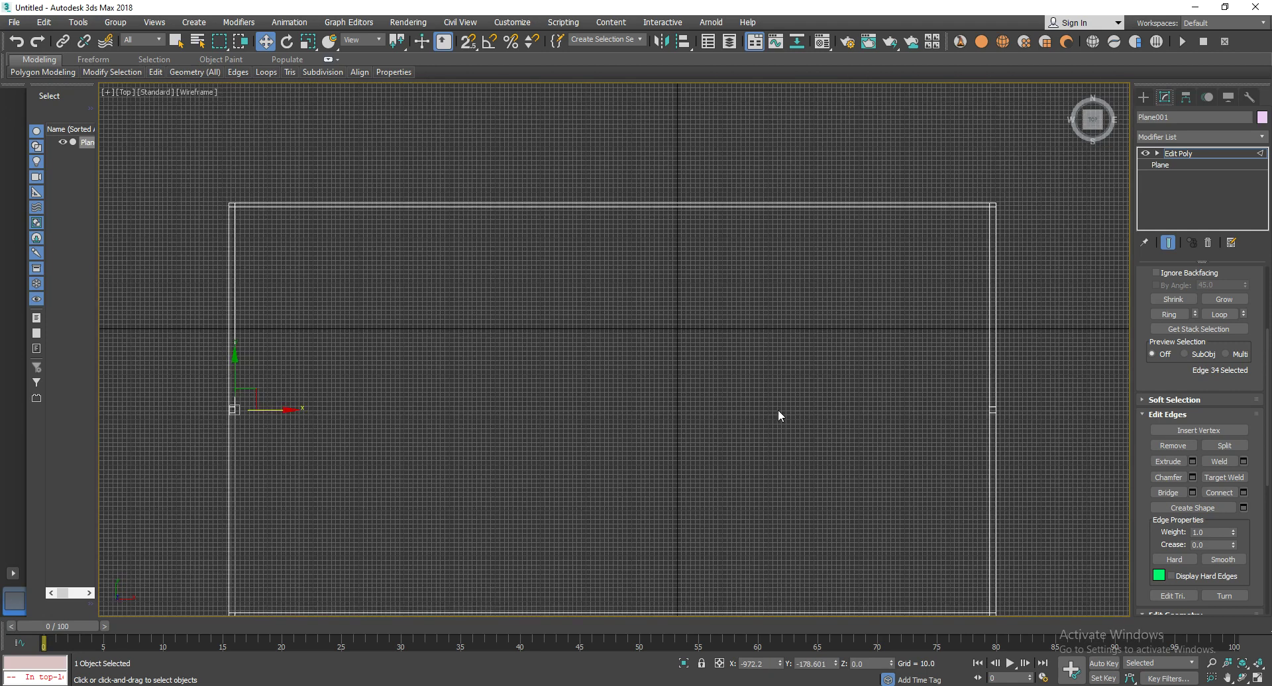
key("z")
scroll(578, 385, "down", 2)
scroll(578, 385, "down", 2)
scroll(578, 384, "down", 3)
key("p")
scroll(592, 374, "down", 3)
scroll(601, 365, "down", 2)
scroll(603, 354, "up", 2)
mouse_move(615, 350)
middle_mouse_down("alt")
mouse_move(576, 371)
mouse_move(664, 239)
mouse_move(396, 284)
mouse_move(383, 320)
mouse_move(398, 369)
mouse_move(610, 441)
middle_mouse_up("alt")
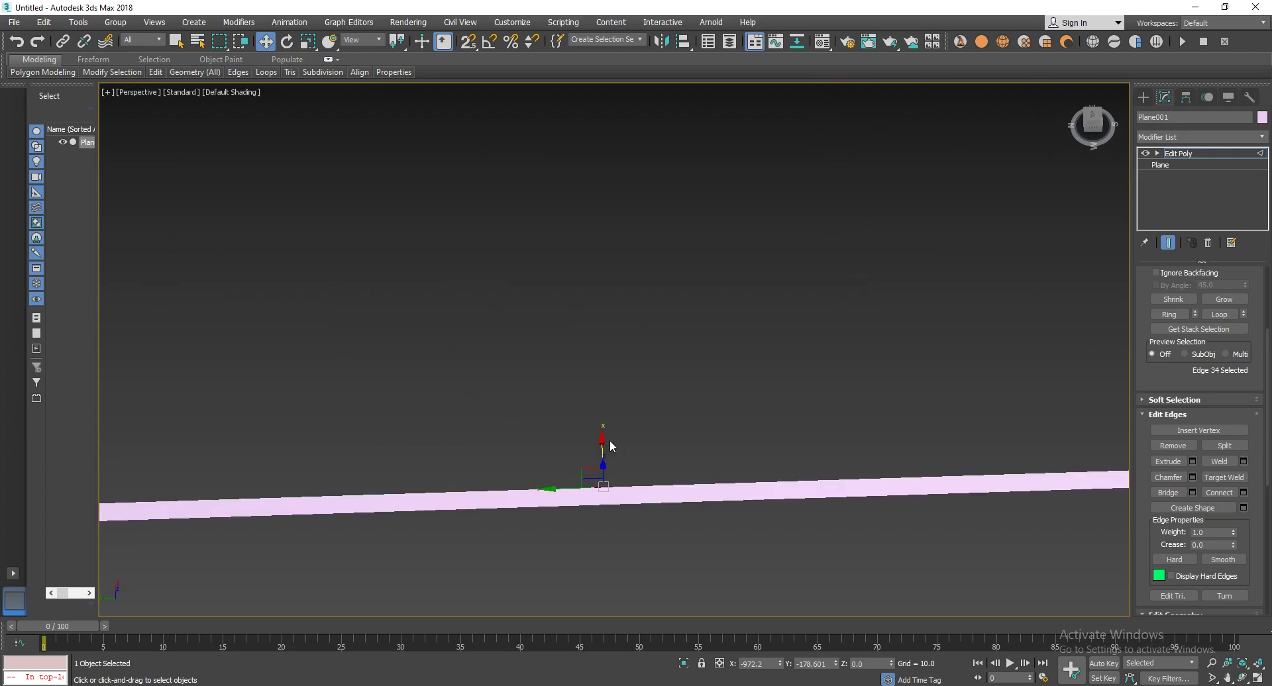
Undo the first strip, turn on Edged Faces (F4), and stretch a strip from the wall-band edge along X.
mouse_move(600, 445)
left_mouse_down("shift")
mouse_move(610, 366)
mouse_move(600, 328)
left_mouse_up("shift")
mouse_move(600, 328)
middle_mouse_down("alt")
mouse_move(443, 435)
mouse_move(418, 393)
mouse_move(446, 378)
mouse_move(497, 448)
middle_mouse_up("alt")
key("ctrl+z")
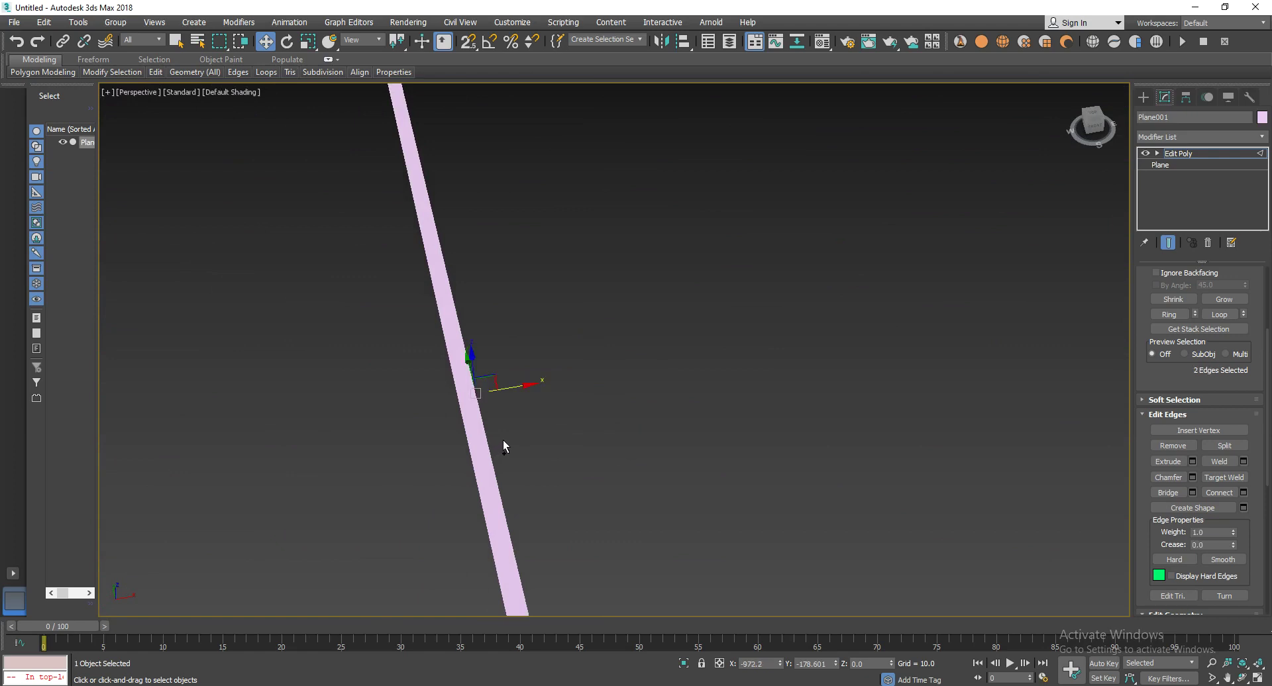
key("F4")
left_click(498, 431)
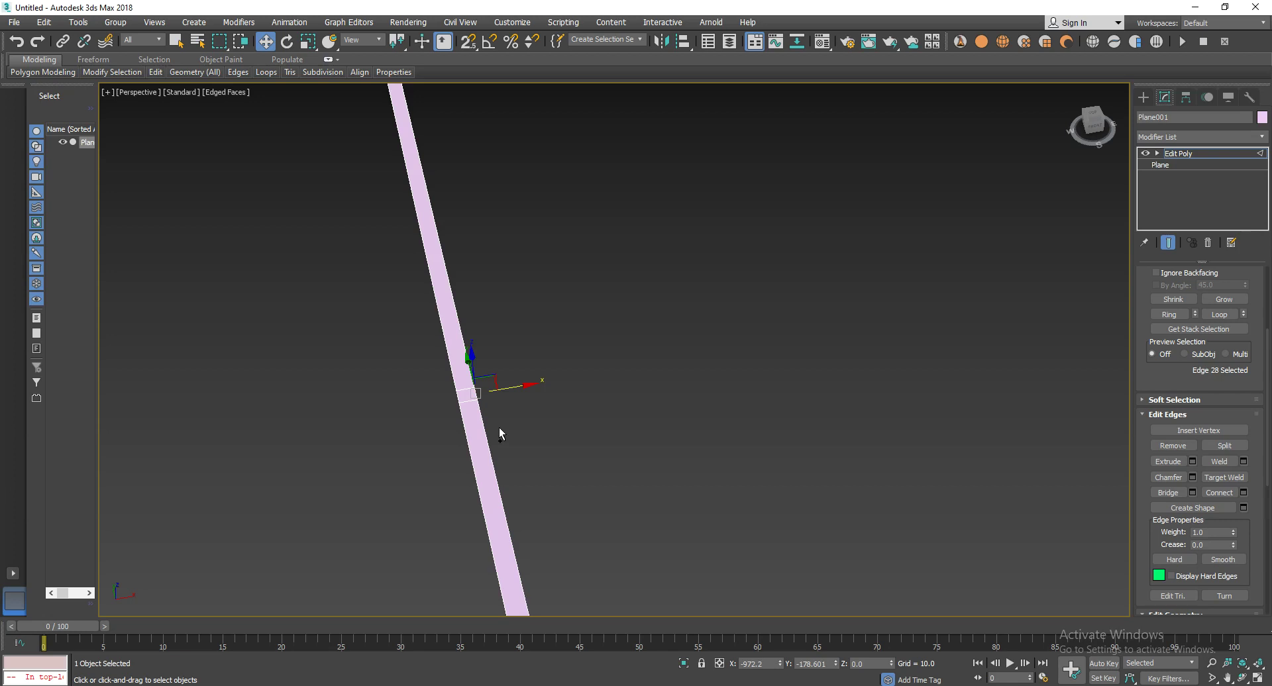
left_click_drag(507, 386, 543, 381, "shift")
scroll(779, 304, "down", 5)
middle_click_drag(779, 305, 576, 379)
scroll(576, 375, "up", 3)
scroll(582, 430, "up", 2)
scroll(553, 439, "up", 4)
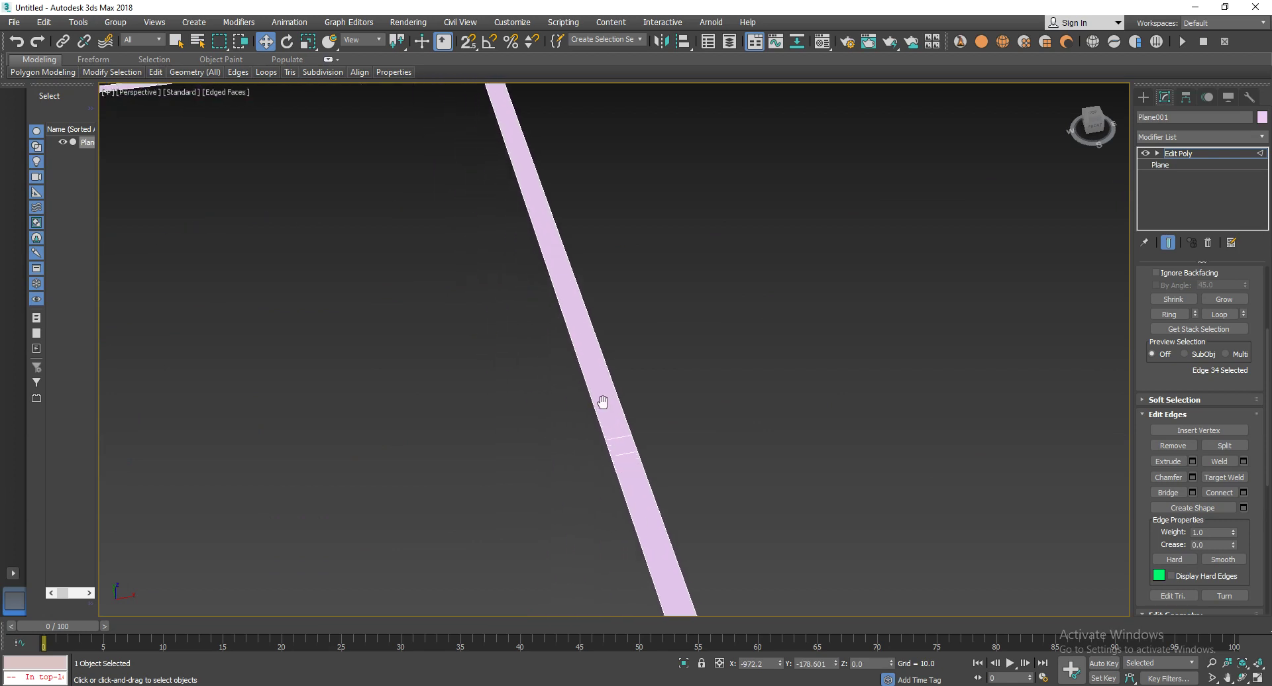
Select the wall band's inner edge and try an edge Extrude of 32.305, then cancel.
left_click(616, 456)
mouse_move(661, 434)
left_mouse_down()
mouse_move(605, 426)
mouse_move(599, 444)
left_mouse_up()
scroll(599, 444, "down", 5)
middle_click_drag(586, 440, 801, 358)
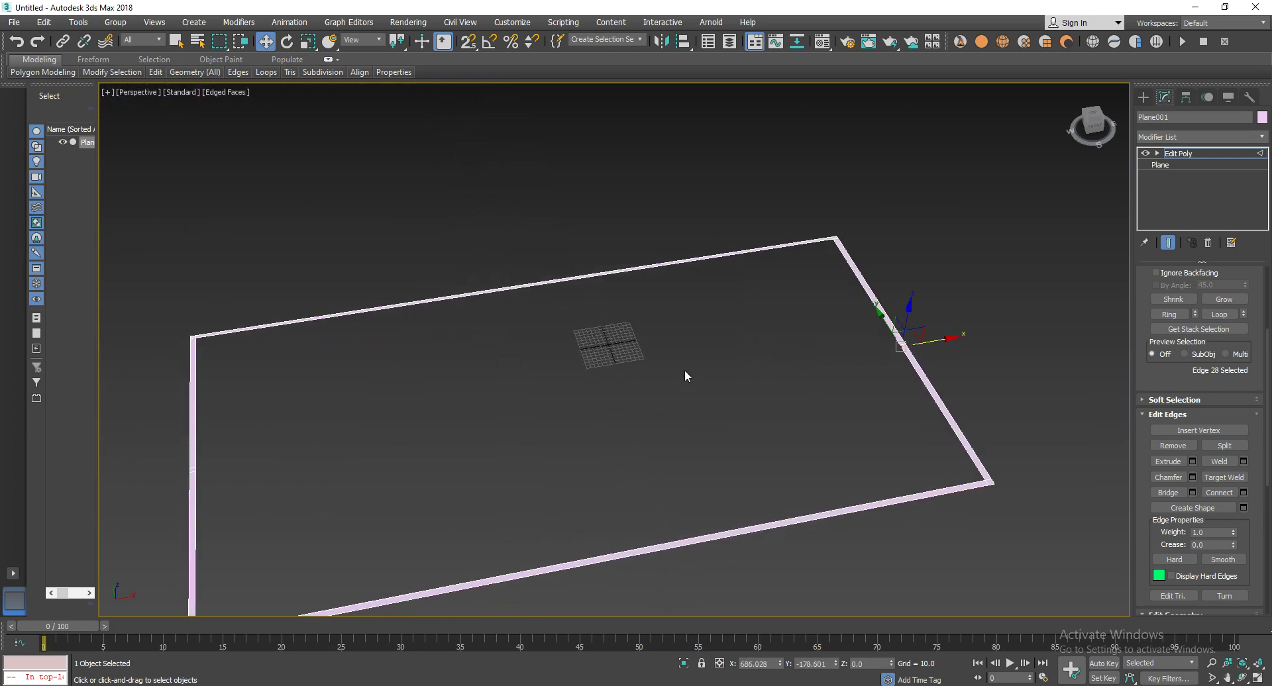
middle_click_drag(680, 381, 676, 335)
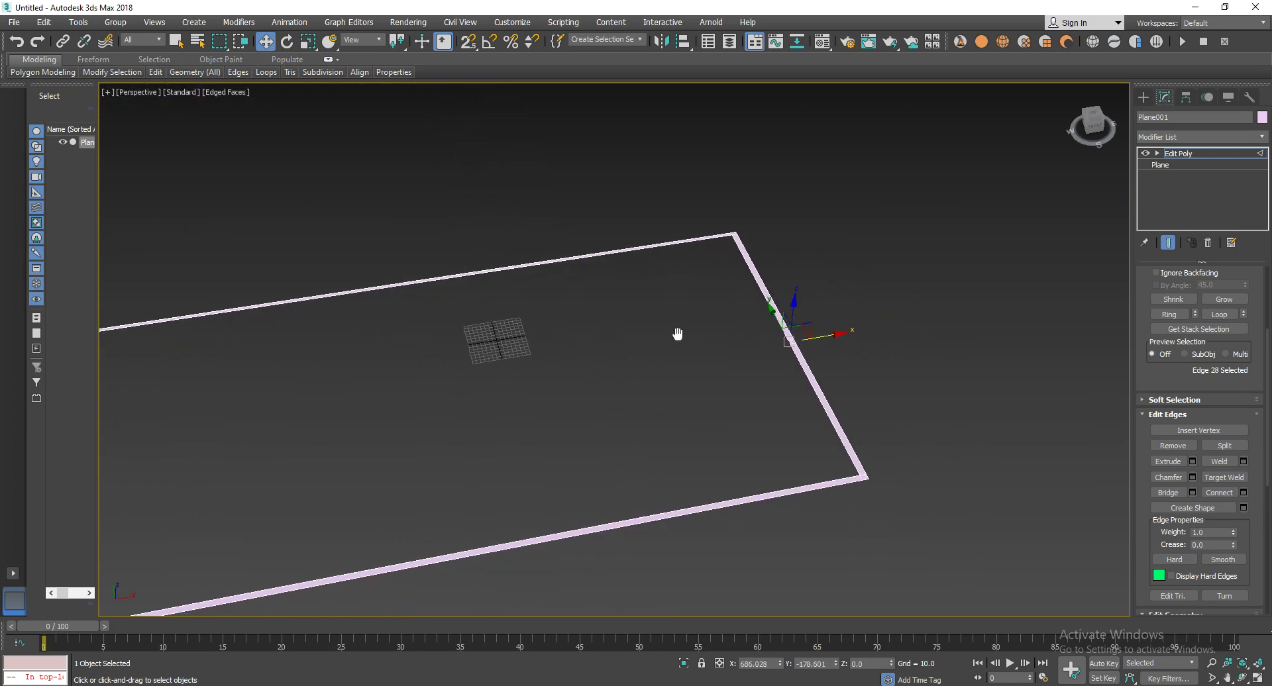
left_click(1192, 462)
left_click_drag(623, 319, 630, 176)
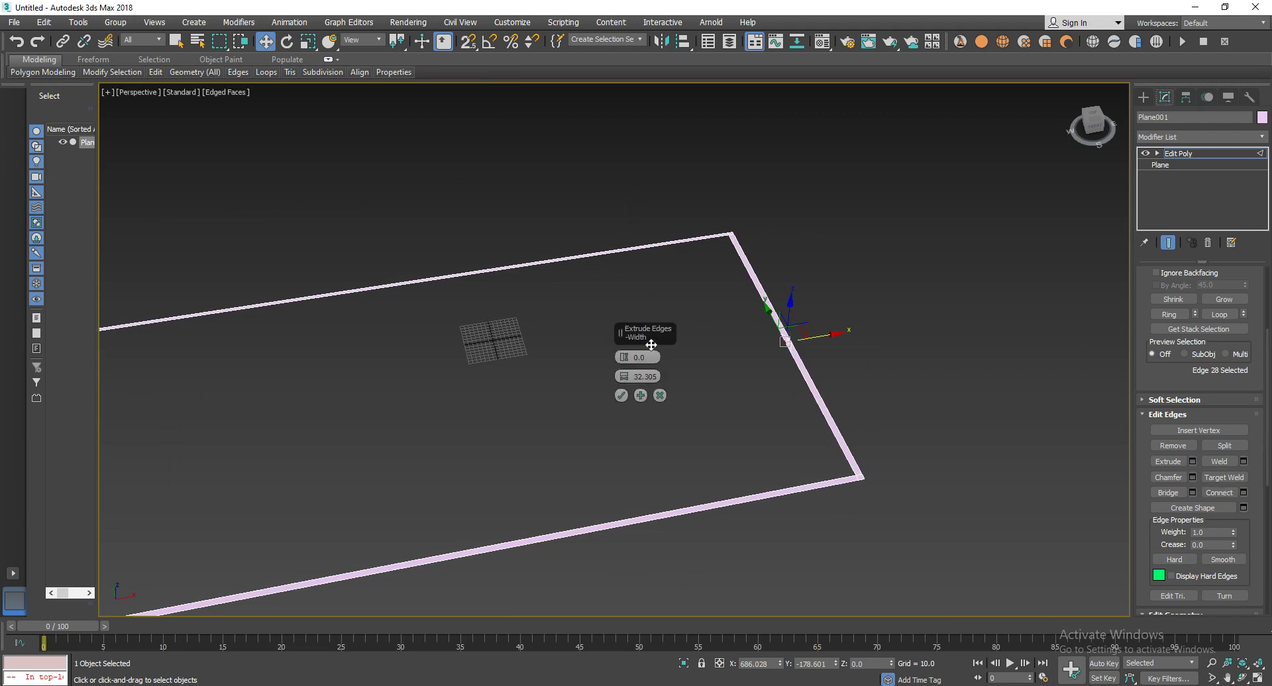
left_click(663, 396)
Extrude a short strip interactively, then try an extrusion height of 18.232 and cancel.
left_click(1165, 462)
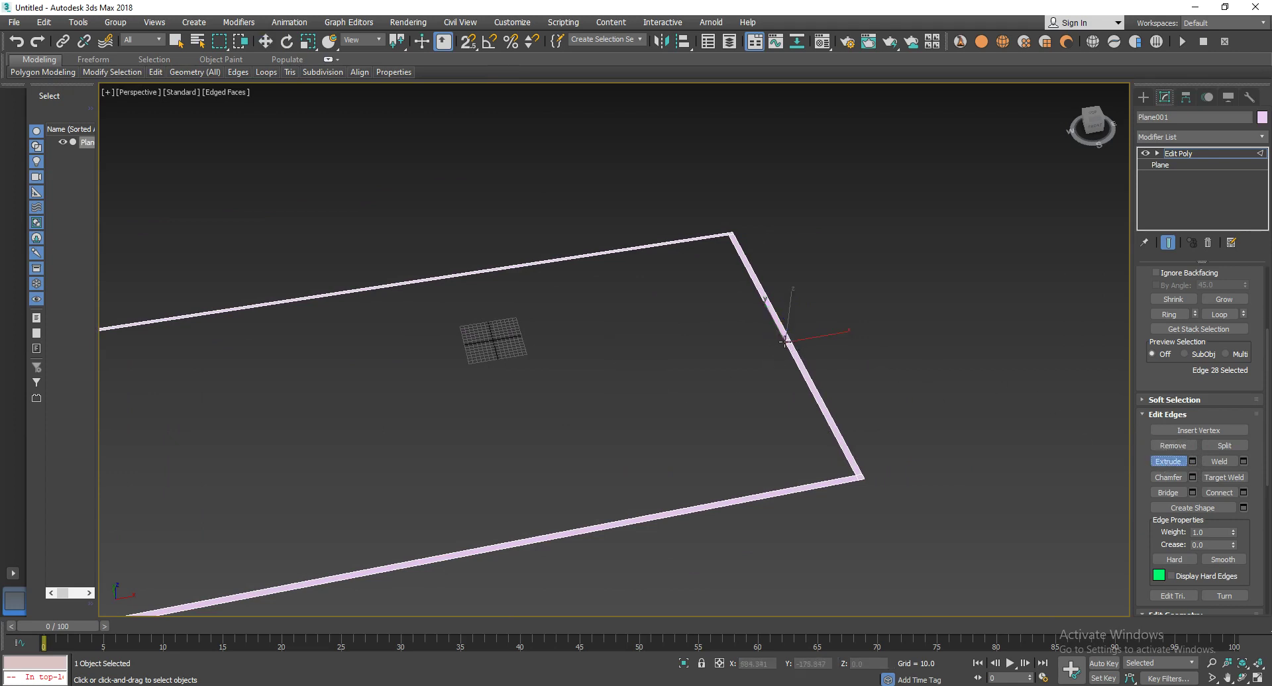
left_click_drag(785, 341, 721, 351)
key("w")
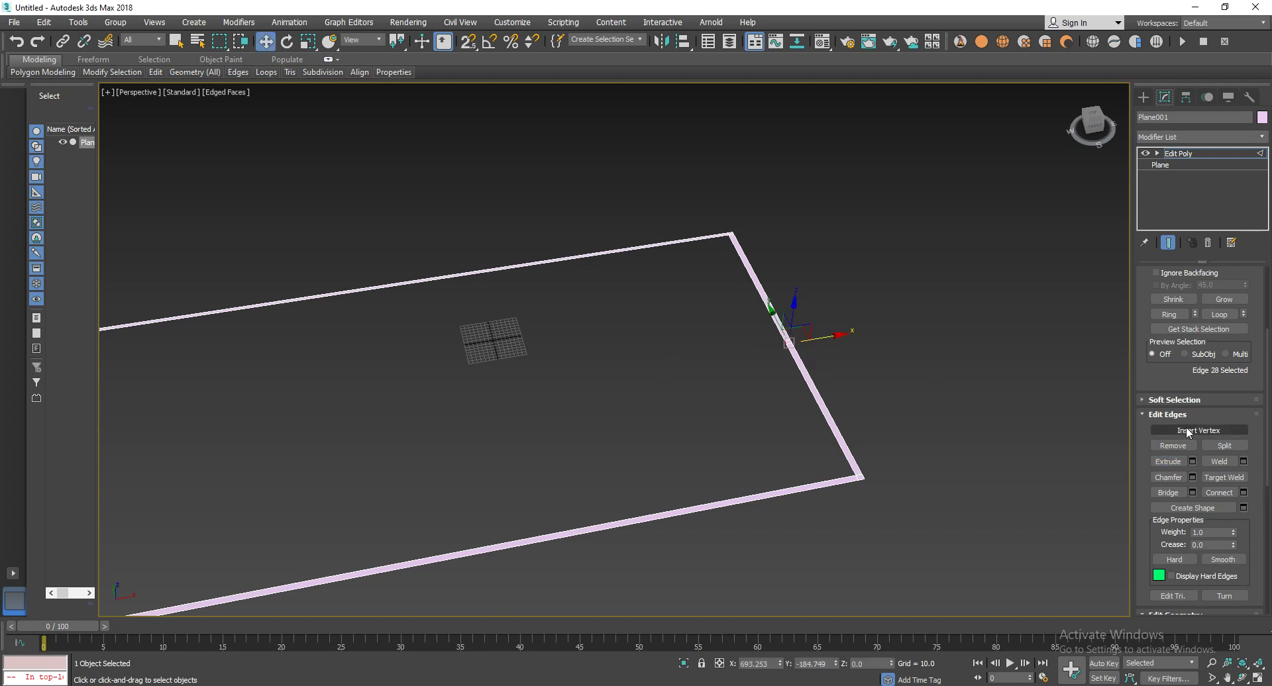
left_click(1192, 462)
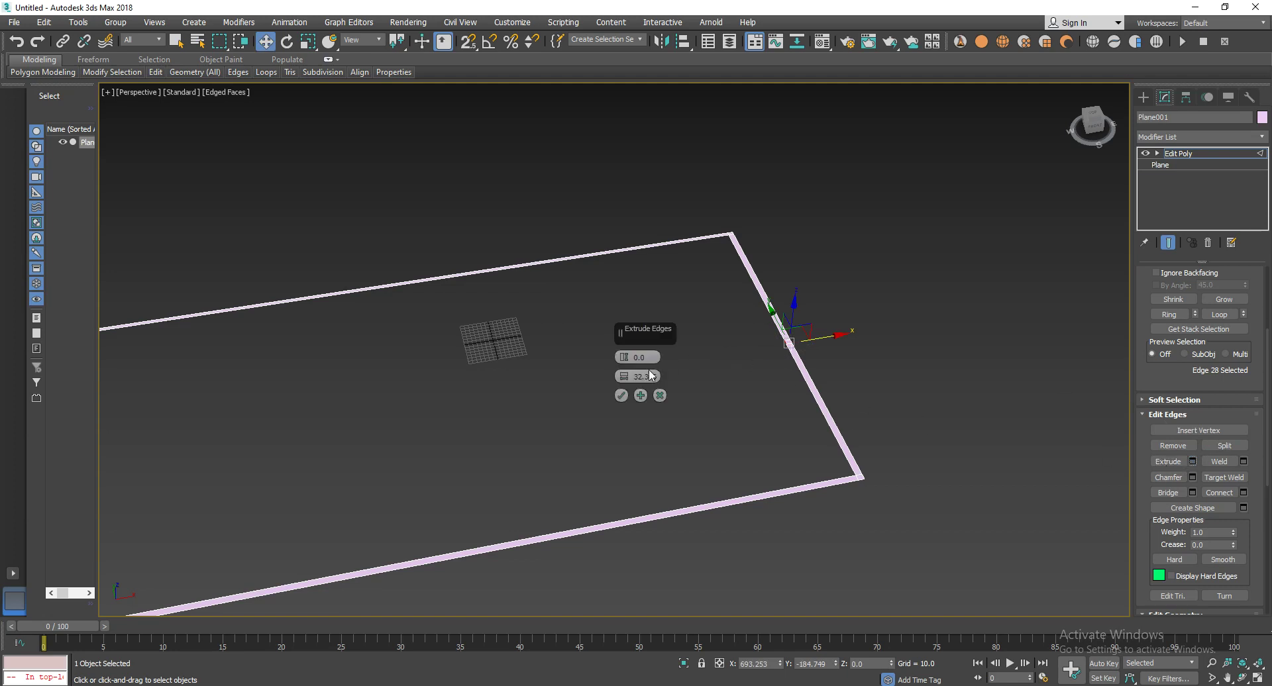
mouse_move(622, 357)
left_mouse_down()
mouse_move(622, 243)
mouse_move(622, 637)
left_mouse_up()
left_click(659, 395)
Pull an inner wall strip inward from the right outer wall.
scroll(709, 428, "up", 2)
scroll(709, 434, "up", 3)
scroll(808, 351, "down", 2)
left_click_drag(853, 392, 429, 456, "shift")
scroll(431, 454, "down", 3)
scroll(431, 454, "down", 2)
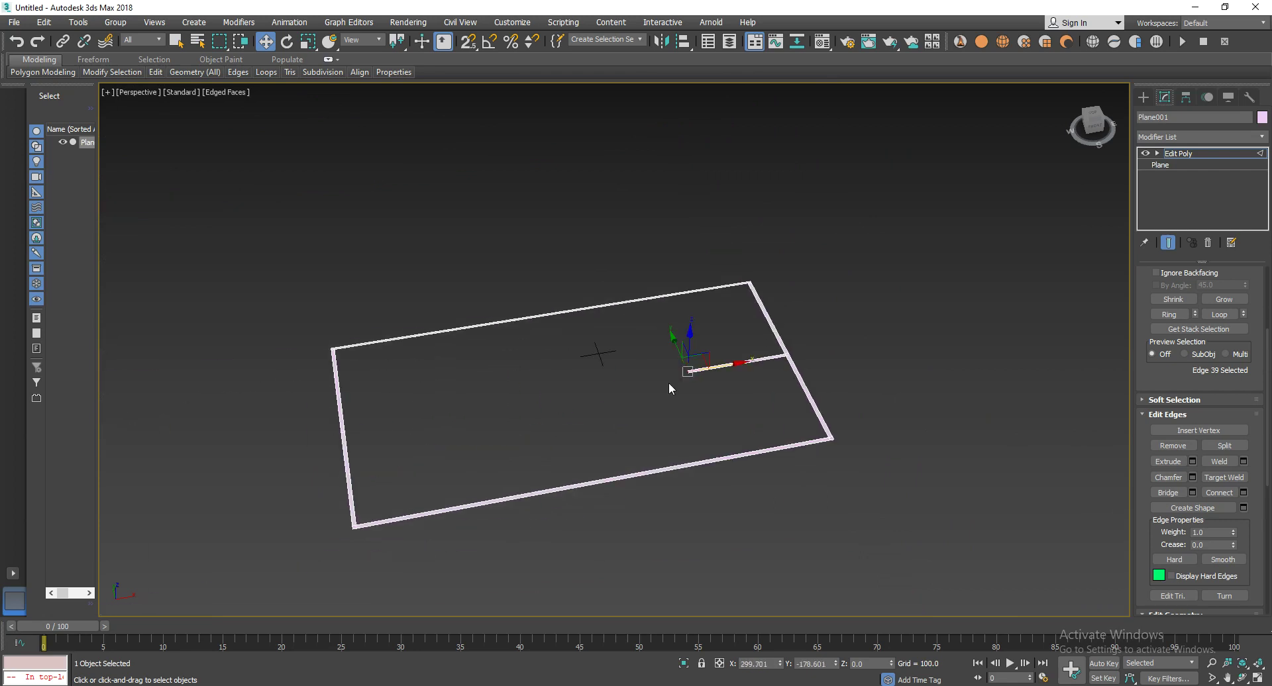
scroll(669, 389, "up", 5)
Pull a second inner wall strip inward from the left wall, leaving a gap.
left_click(700, 337)
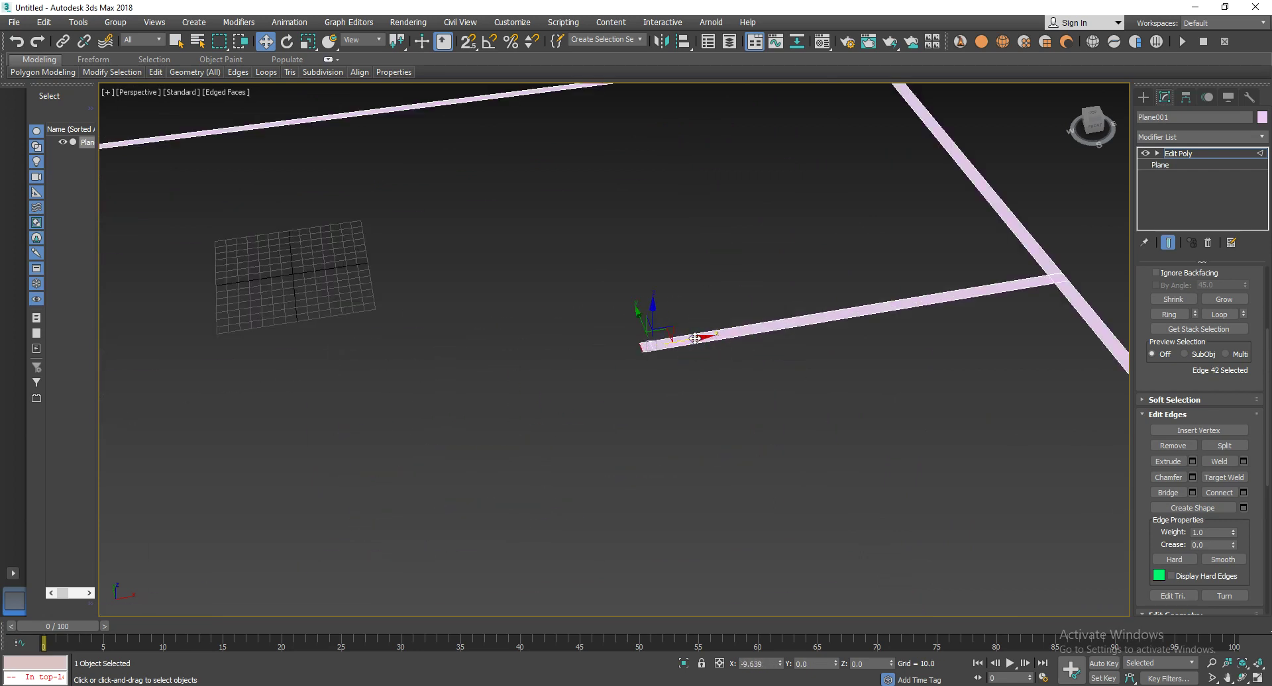
scroll(663, 341, "down", 5)
middle_click_drag(488, 375, 636, 361, "alt")
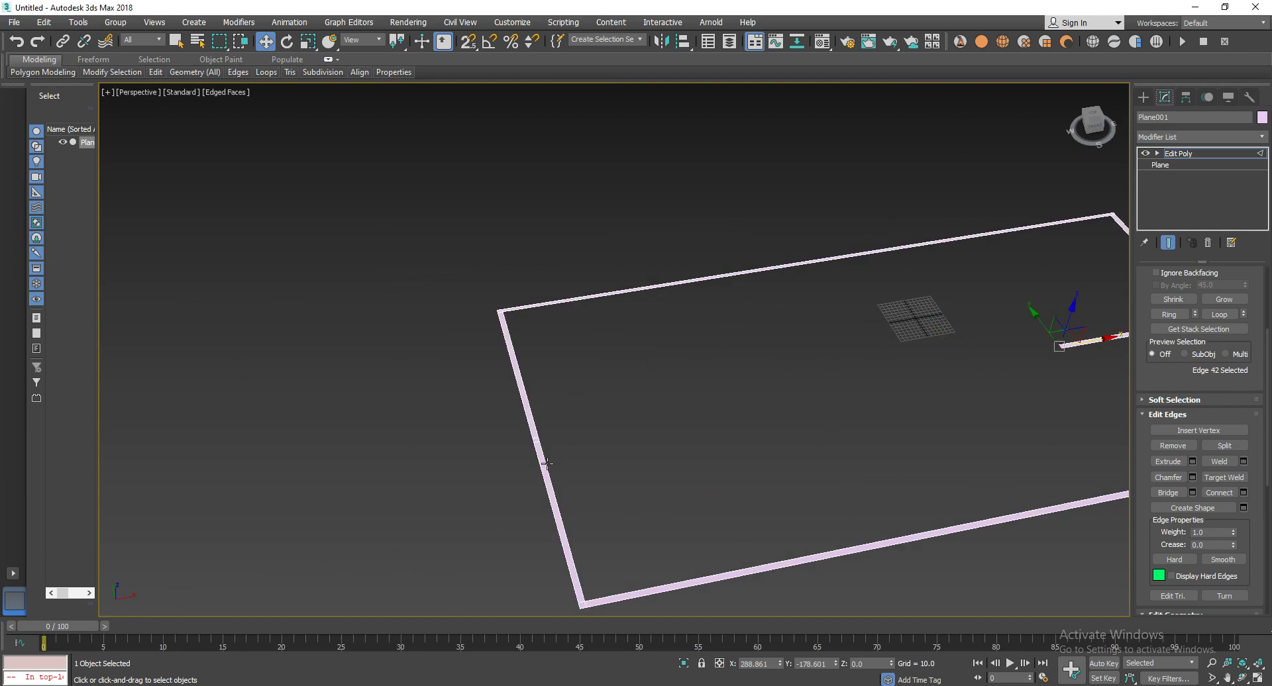
scroll(547, 463, "up", 5)
left_click_drag(537, 400, 1048, 291, "shift")
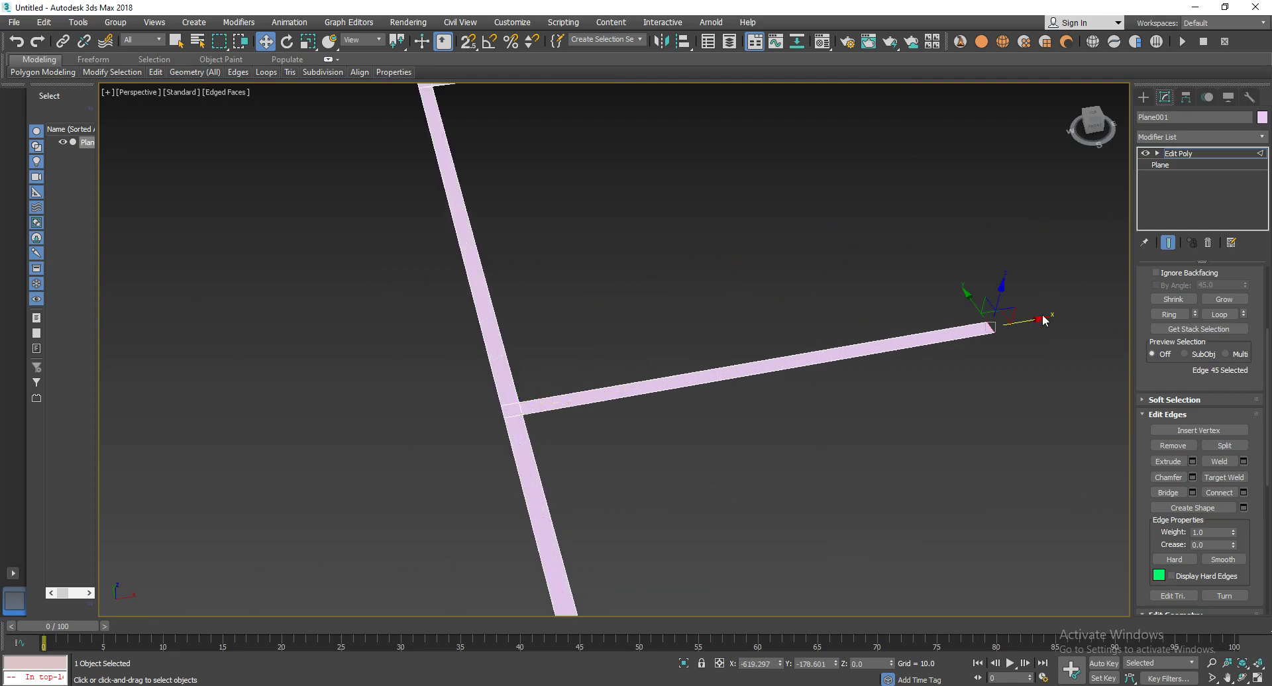
left_click_drag(1048, 292, 1055, 316, "shift")
Switch to the Top view and select the inner strip's left vertex in Vertex mode.
scroll(1054, 316, "down", 5)
mouse_move(1028, 321)
middle_mouse_down()
mouse_move(567, 371)
mouse_move(586, 391)
middle_mouse_up()
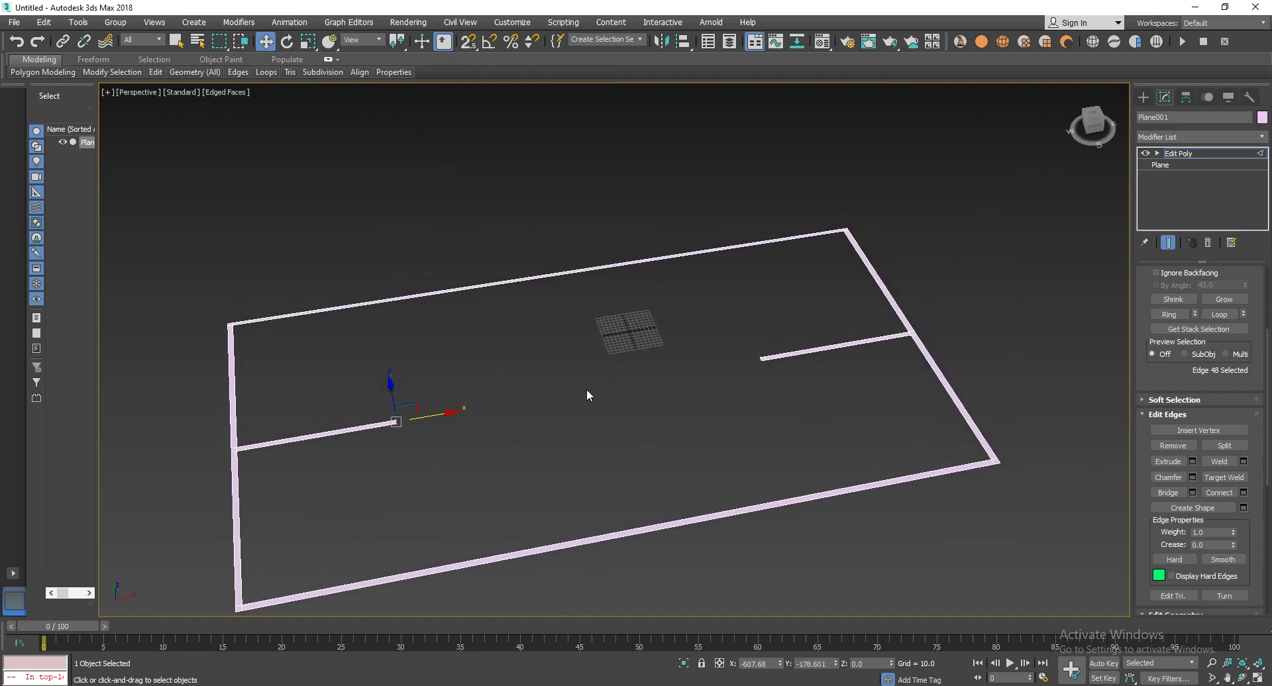
middle_click_drag(504, 439, 539, 419)
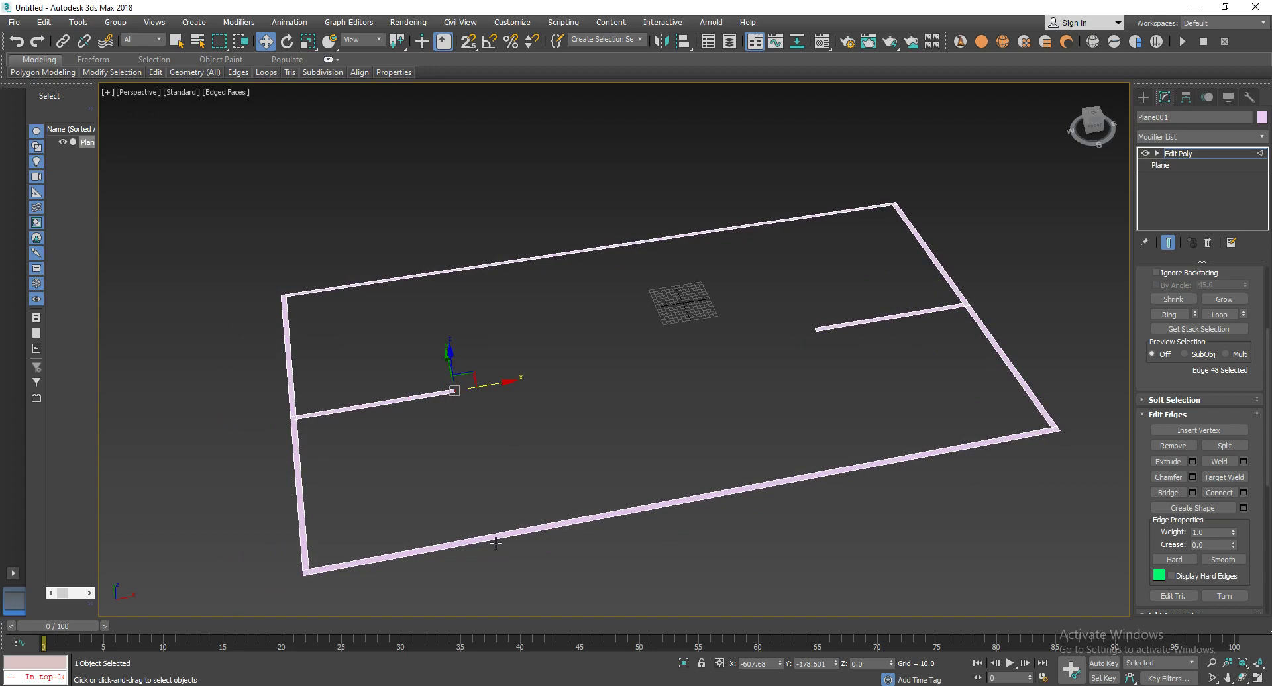
key("t")
scroll(615, 517, "up", 3)
mouse_move(615, 516)
middle_mouse_down()
mouse_move(497, 312)
mouse_move(434, 303)
mouse_move(509, 330)
middle_mouse_up()
key("1")
left_click(432, 334)
Select the inner strip's top-left, top-right and bottom-right vertices in turn.
left_click_drag(455, 343, 506, 348)
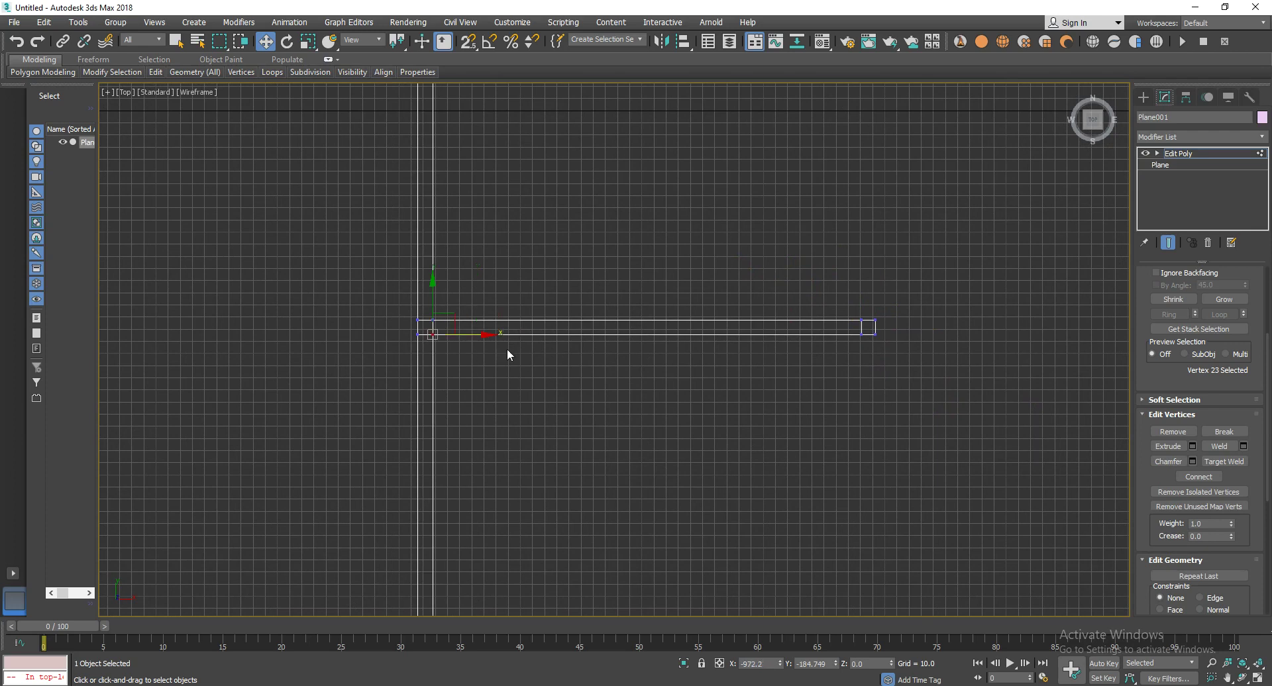
left_click(432, 320)
left_click_drag(481, 320, 575, 319)
scroll(601, 326, "up", 3)
scroll(491, 315, "up", 2)
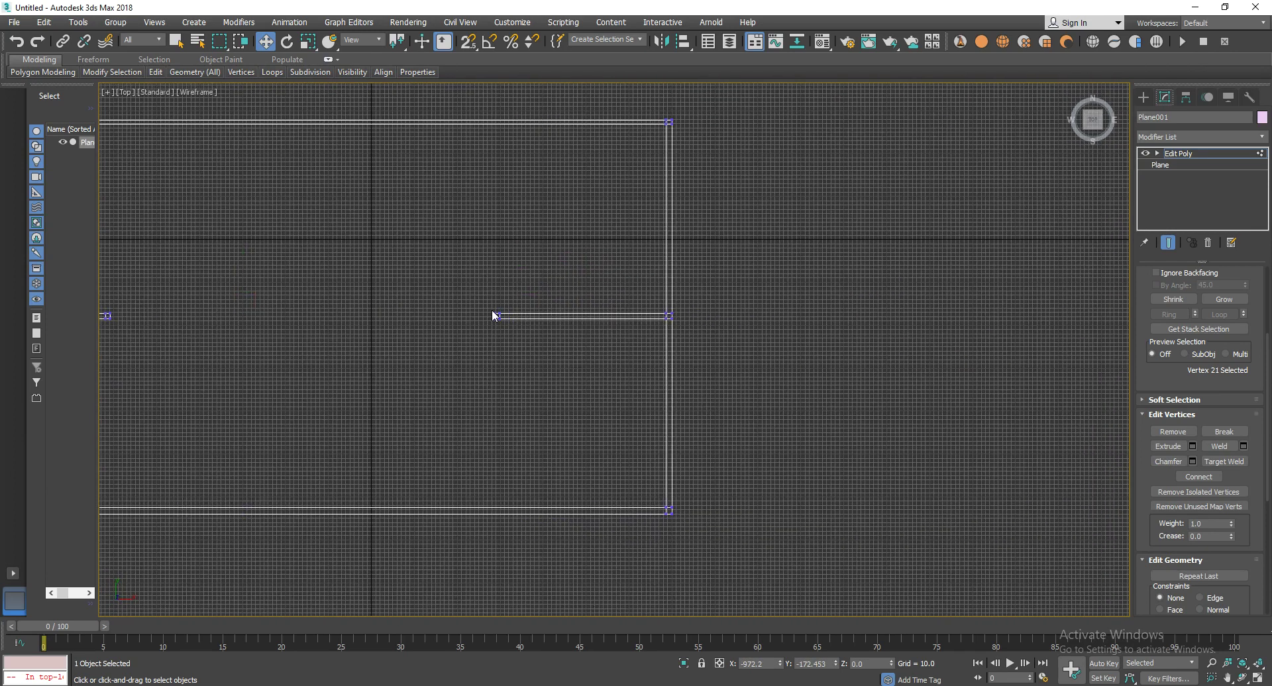
scroll(748, 335, "down", 3)
left_click(878, 301)
left_click_drag(879, 300, 891, 321)
left_click(879, 314)
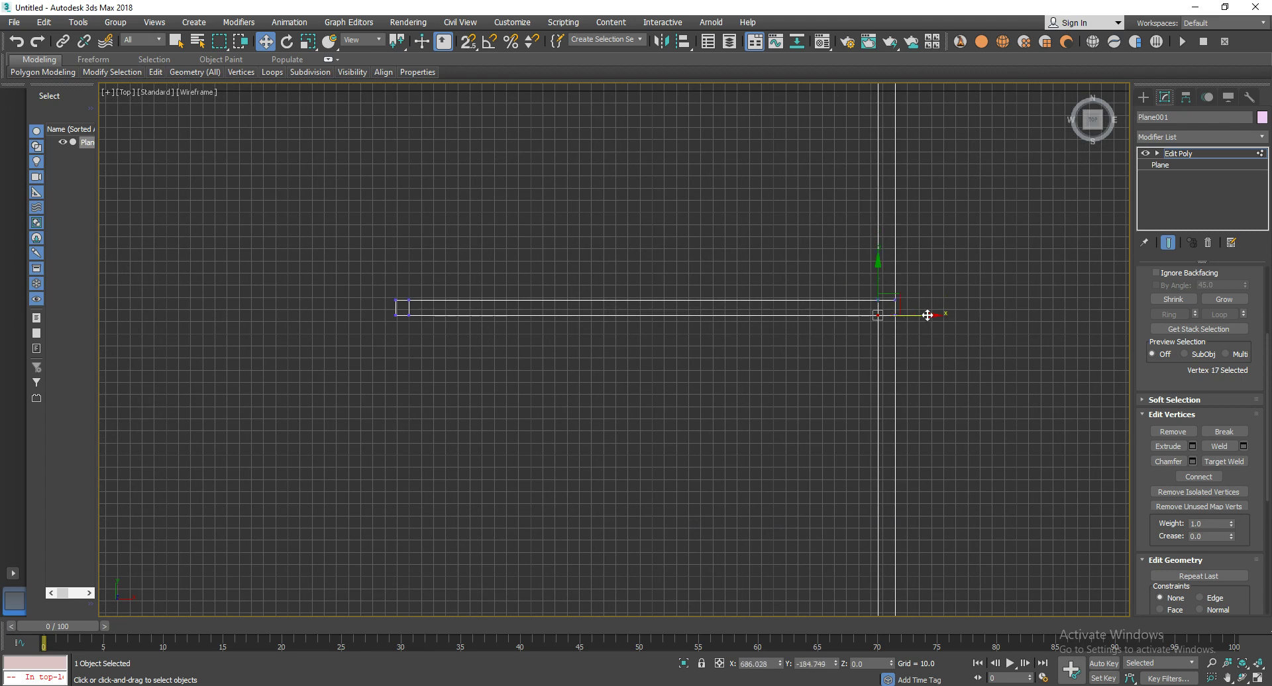
scroll(526, 347, "down", 5)
middle_click_drag(625, 301, 746, 307)
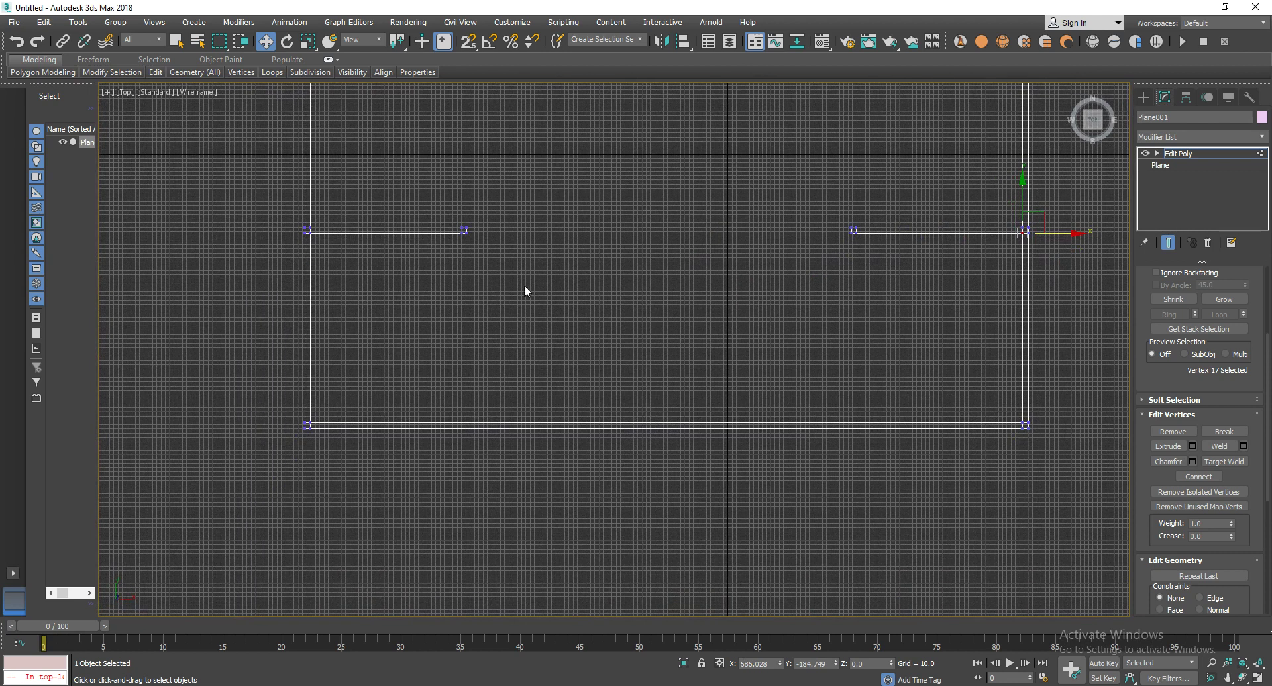
middle_click_drag(525, 286, 482, 306)
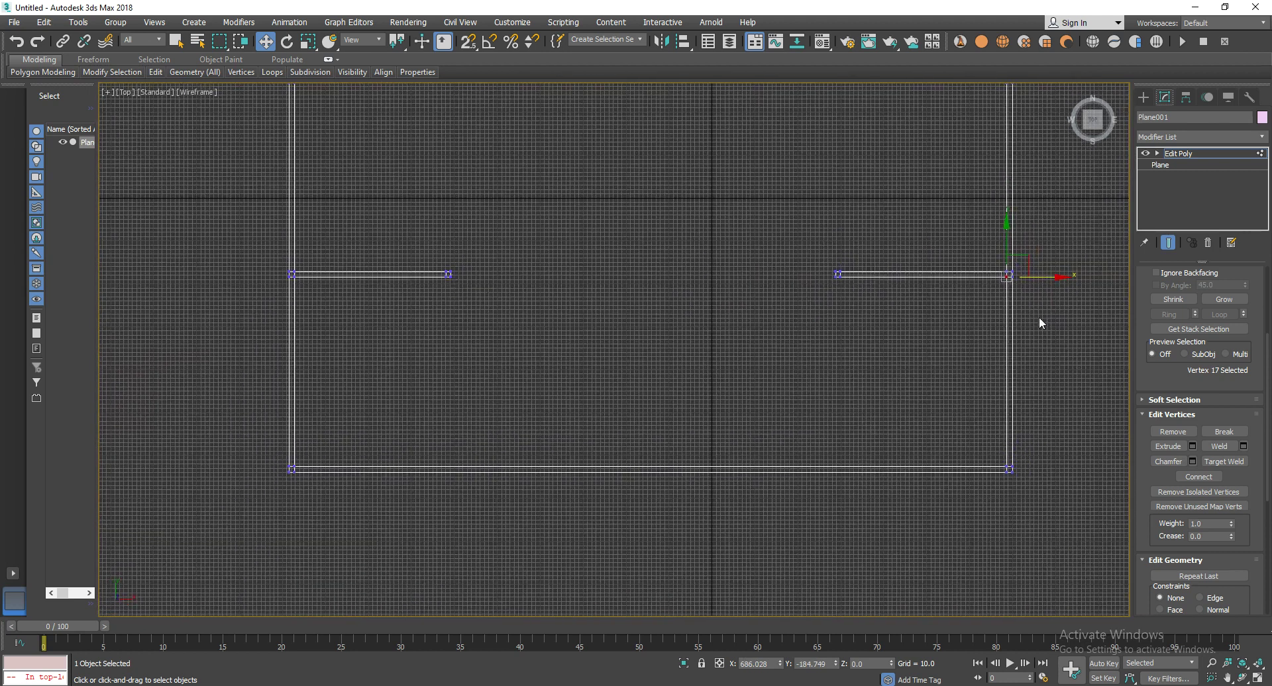
scroll(904, 304, "up", 4)
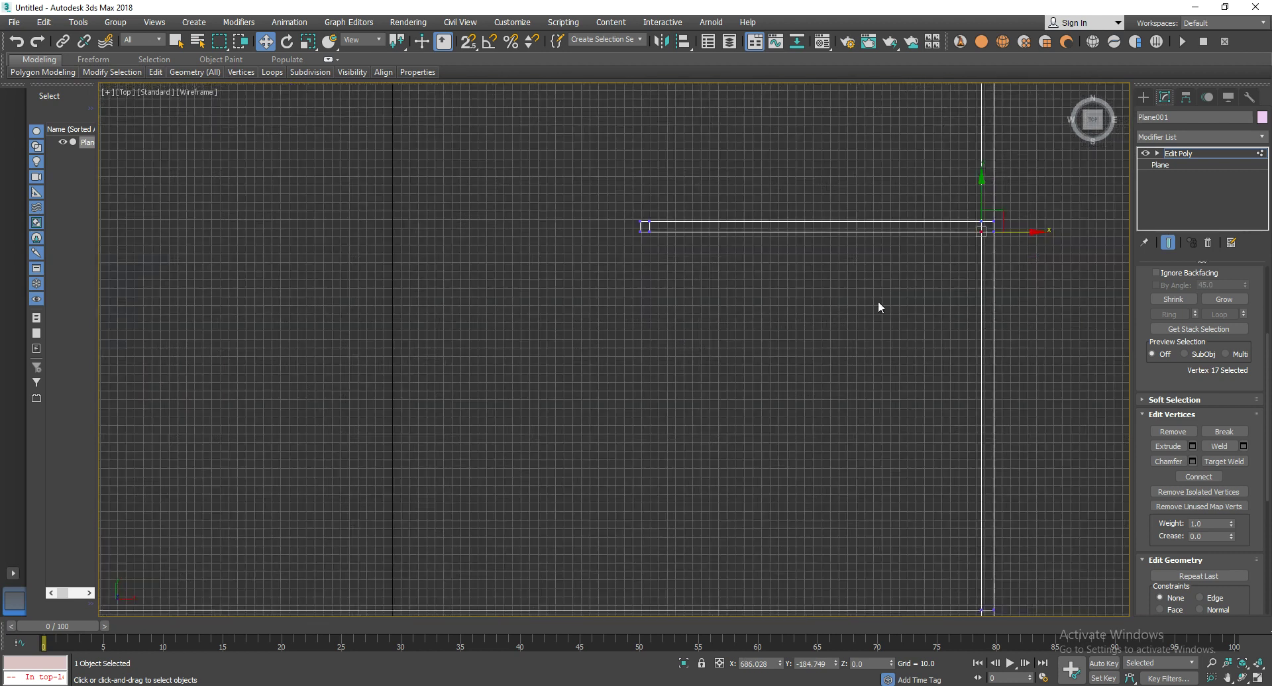
Select both end edges of the inner wall and Shift-drag them down to the bottom wall.
key("2")
left_click(642, 229)
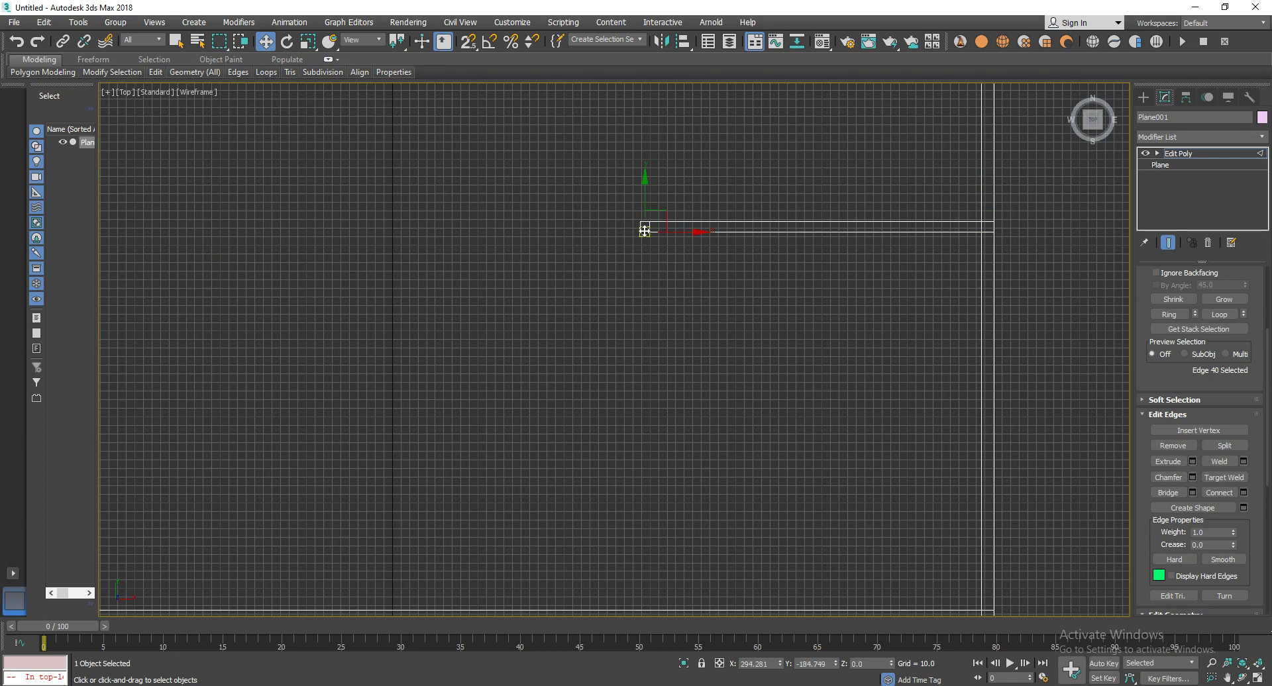
middle_click_drag(471, 332, 701, 327)
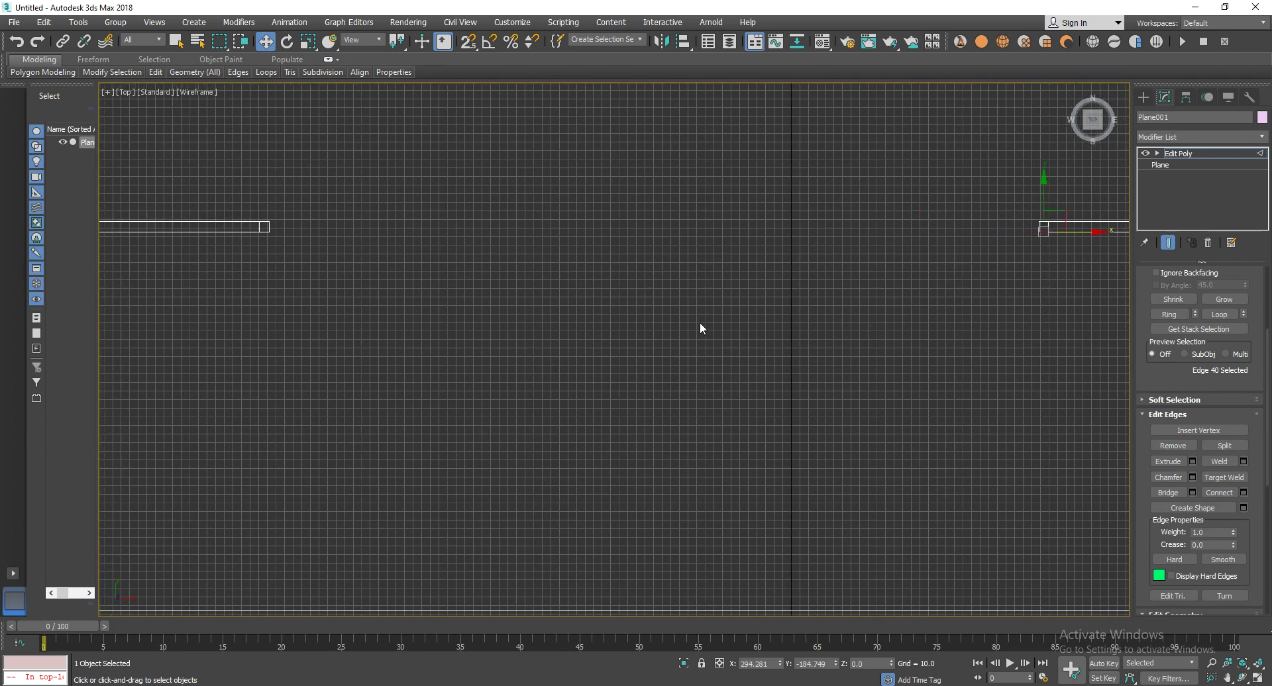
left_click(266, 228, "ctrl")
scroll(367, 344, "down", 3)
scroll(464, 318, "down", 2)
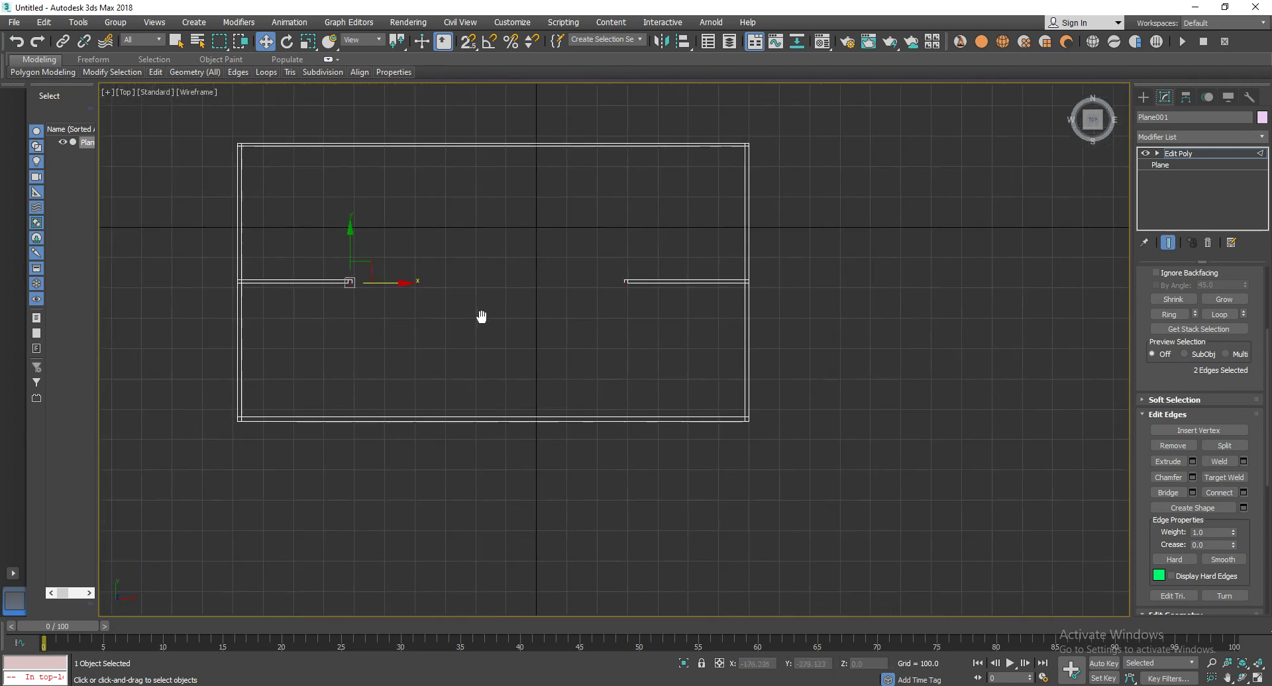
left_click_drag(367, 201, 375, 343, "shift")
left_click(579, 326)
scroll(359, 290, "up", 3)
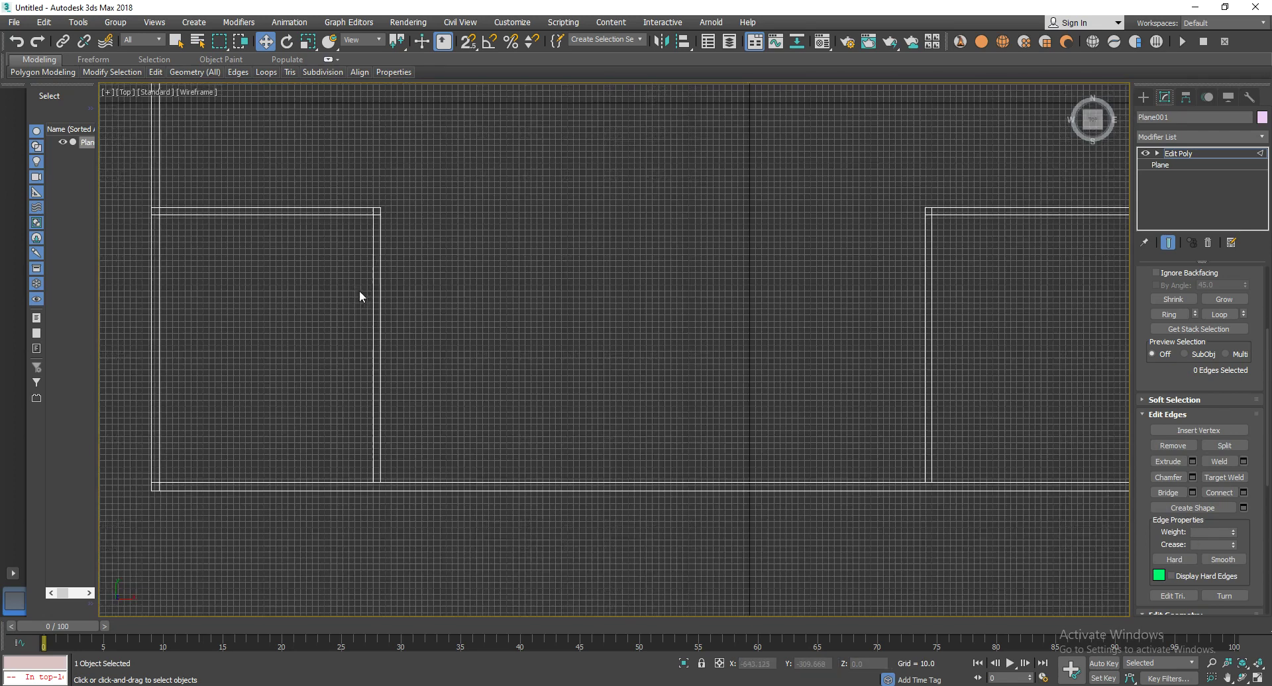
middle_click_drag(349, 304, 518, 307)
scroll(567, 397, "up", 3)
middle_click_drag(568, 398, 562, 212)
scroll(585, 381, "up", 1)
scroll(563, 419, "up", 1)
scroll(563, 420, "up", 1)
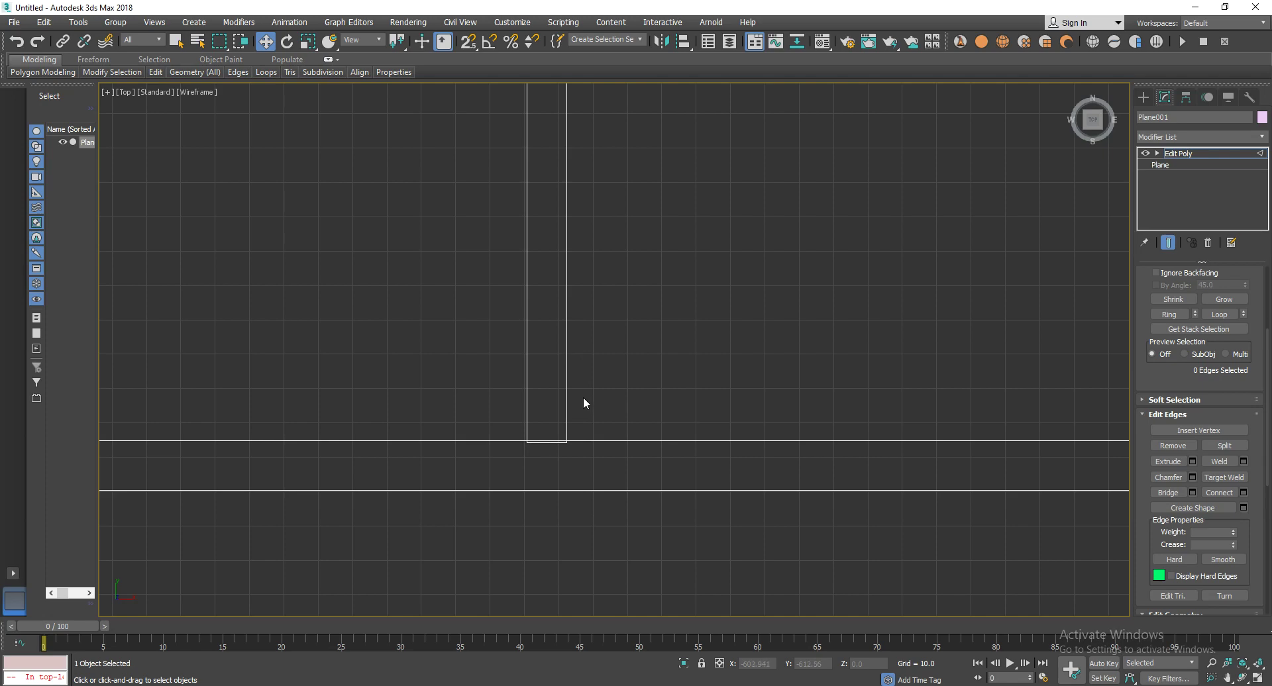
scroll(600, 398, "up", 4)
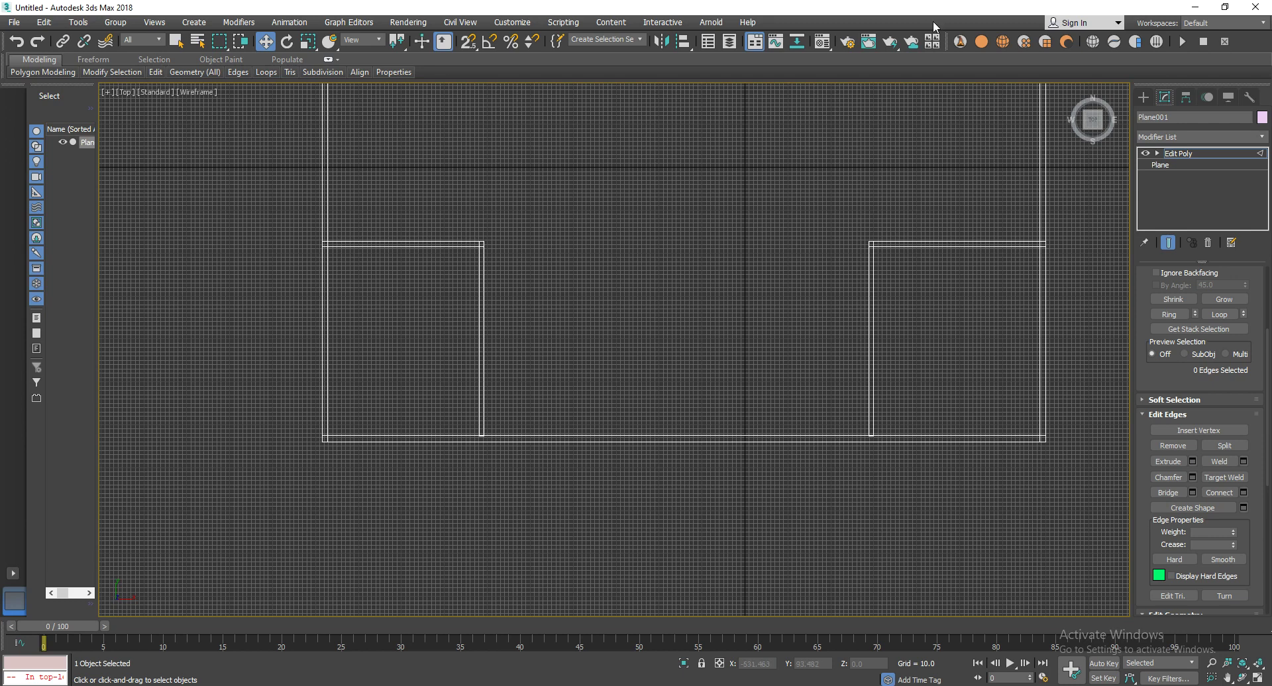
middle_click_drag(532, 310, 538, 334)
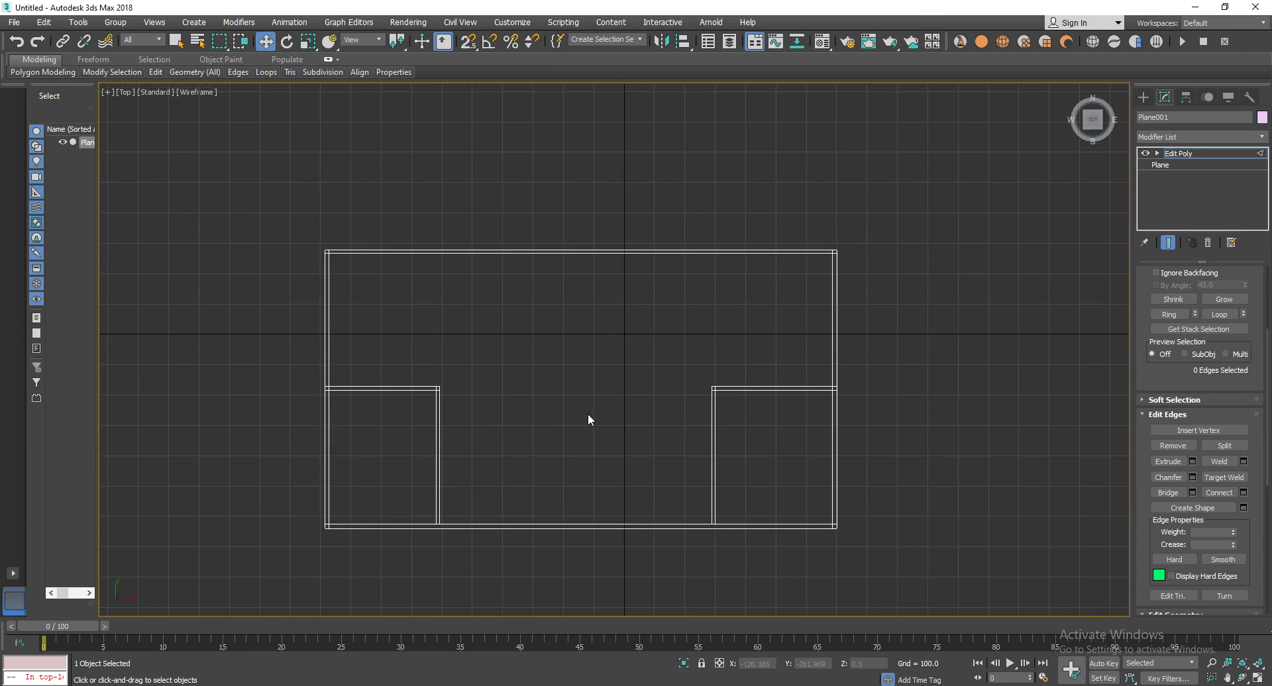
In Polygon mode, window-select and delete the left room's and right room's L-shaped walls.
key("4")
left_click_drag(483, 323, 442, 424)
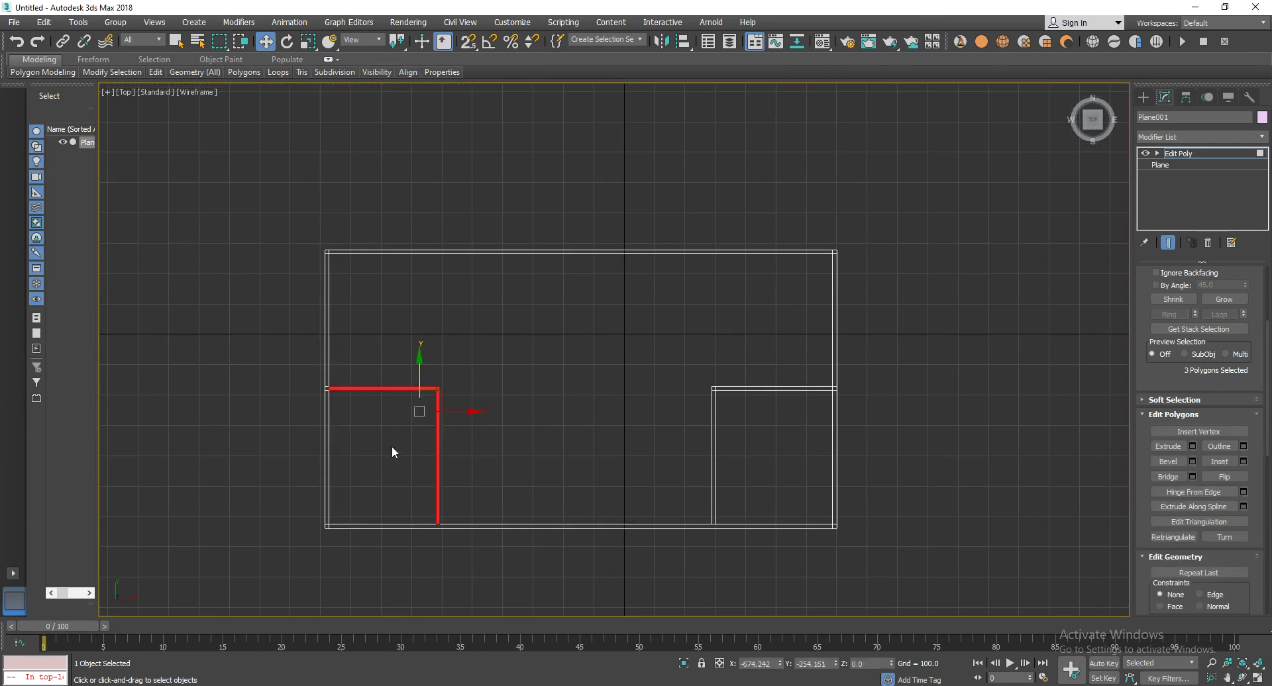
key("Delete")
left_click_drag(624, 325, 751, 455)
key("Delete")
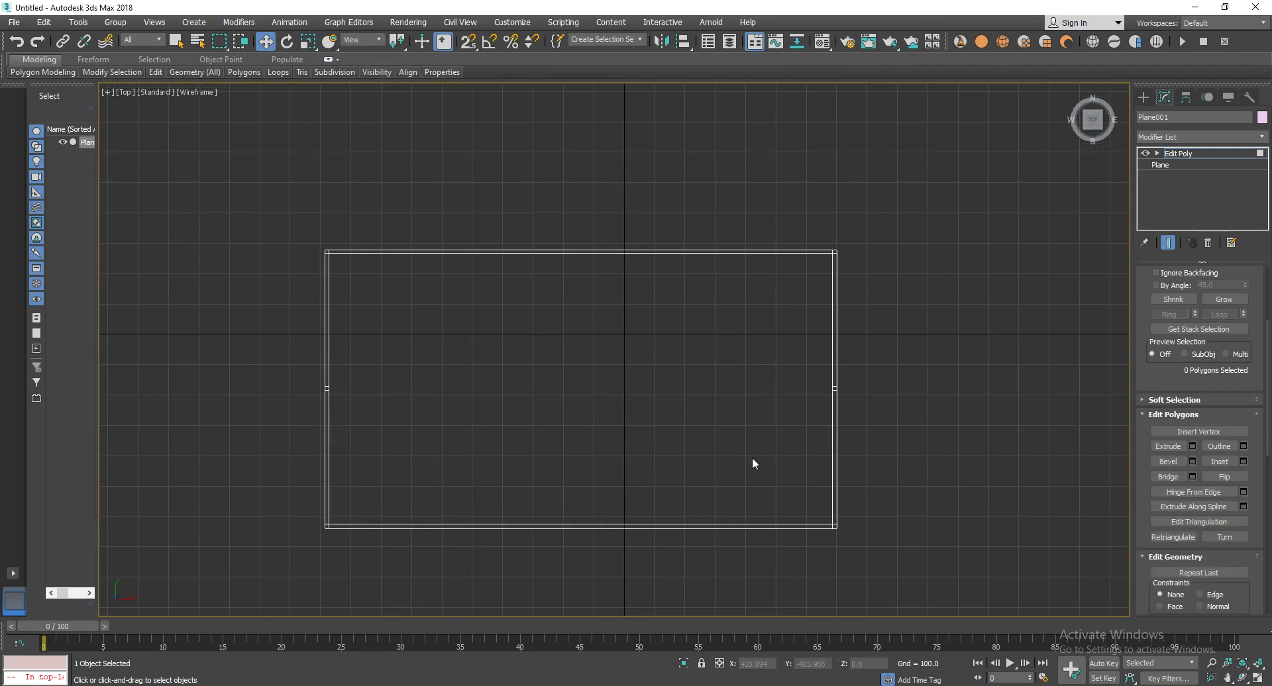
middle_click_drag(706, 412, 724, 406)
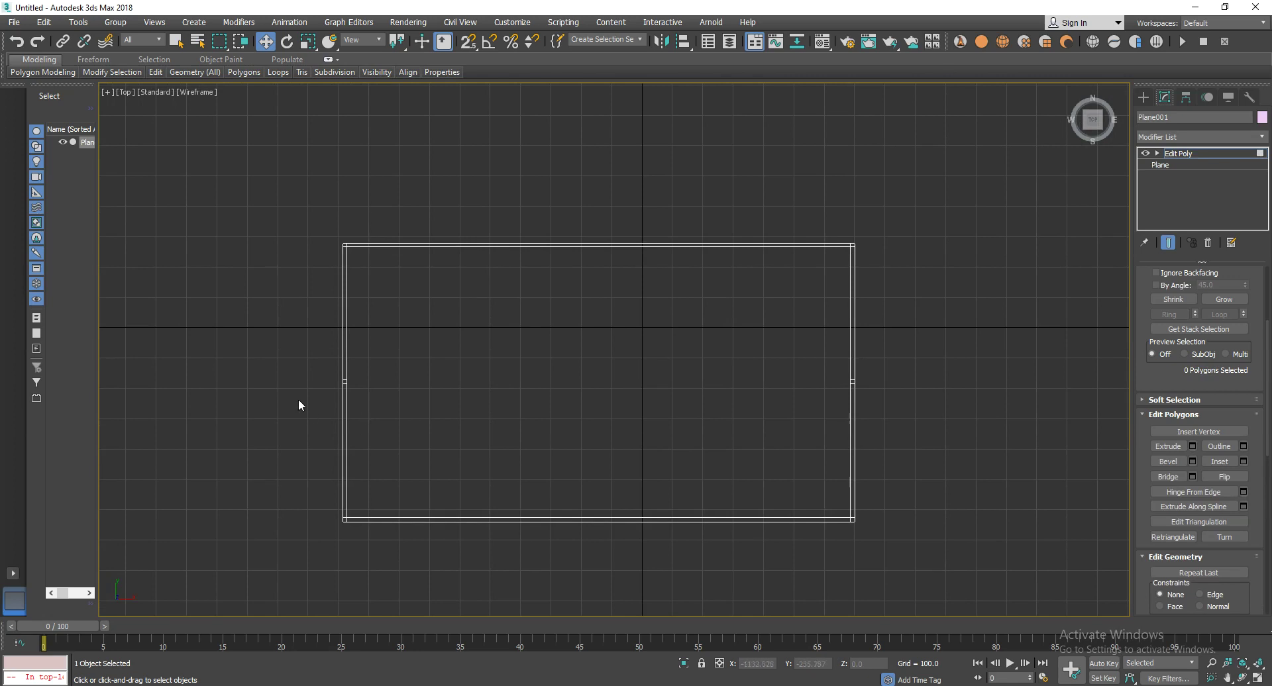
scroll(311, 408, "up", 5)
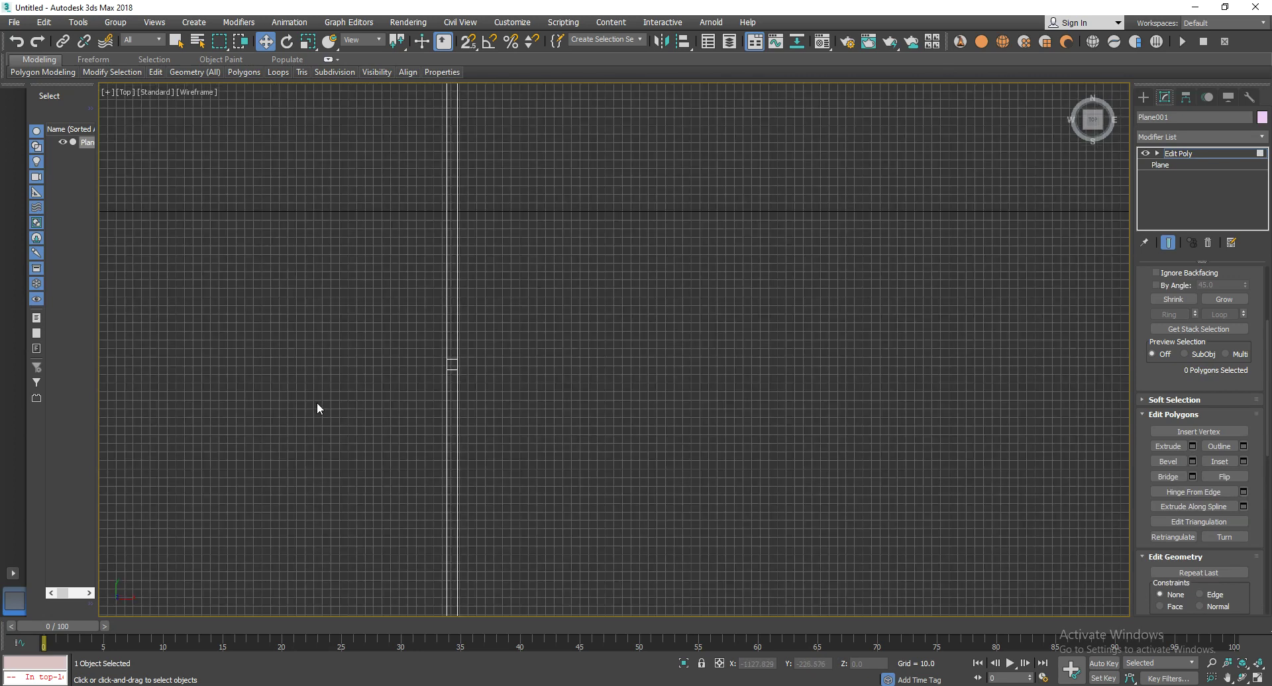
Select the left wall's short inner edge and Shift-drag a new strip rightward along X.
left_click(1144, 97)
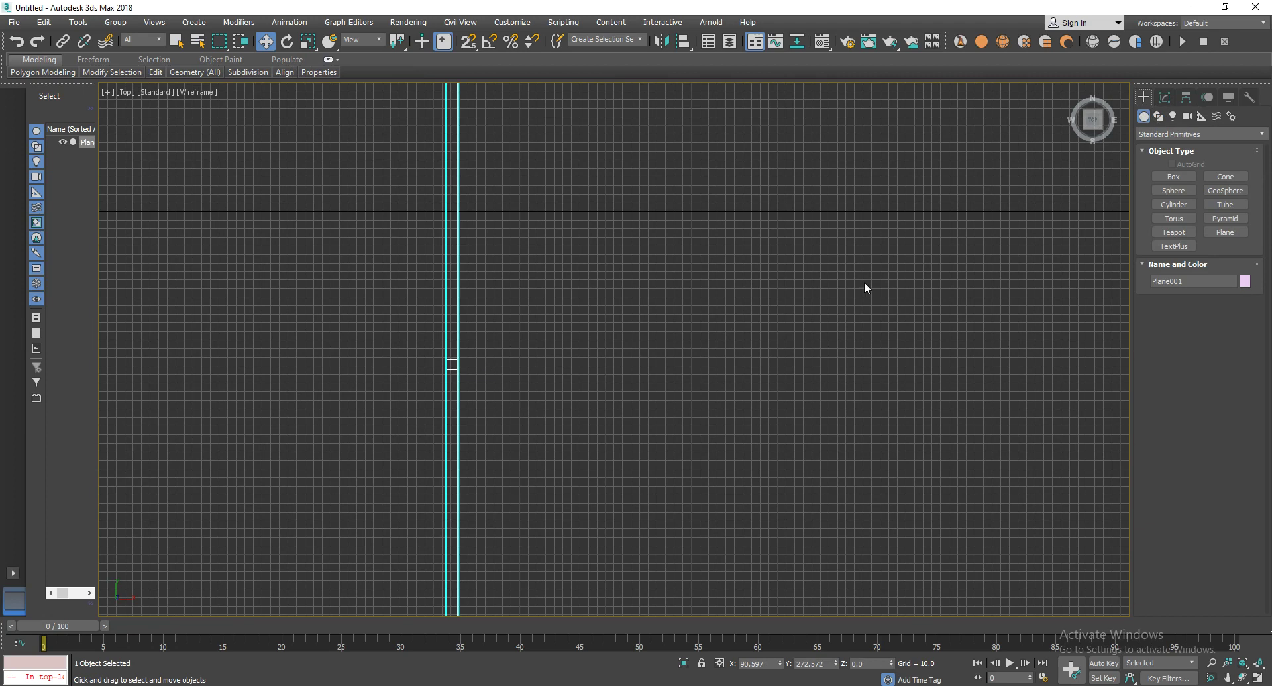
left_click(1165, 97)
key("2")
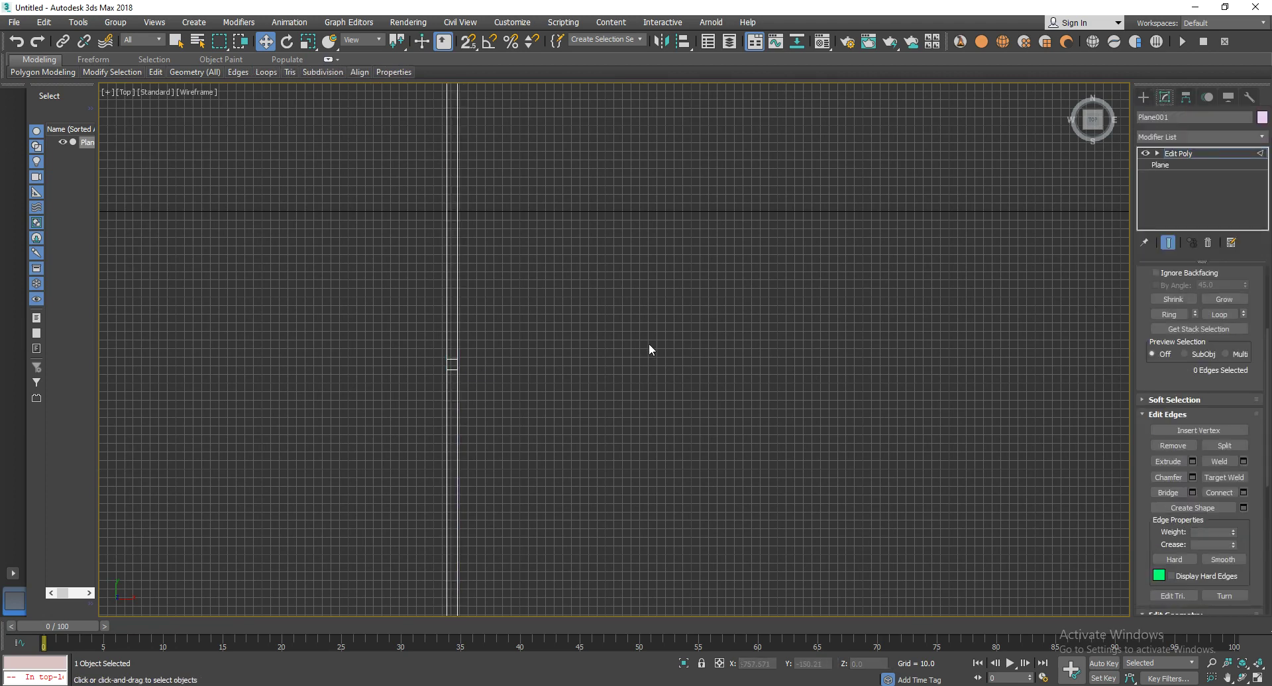
left_click(458, 359)
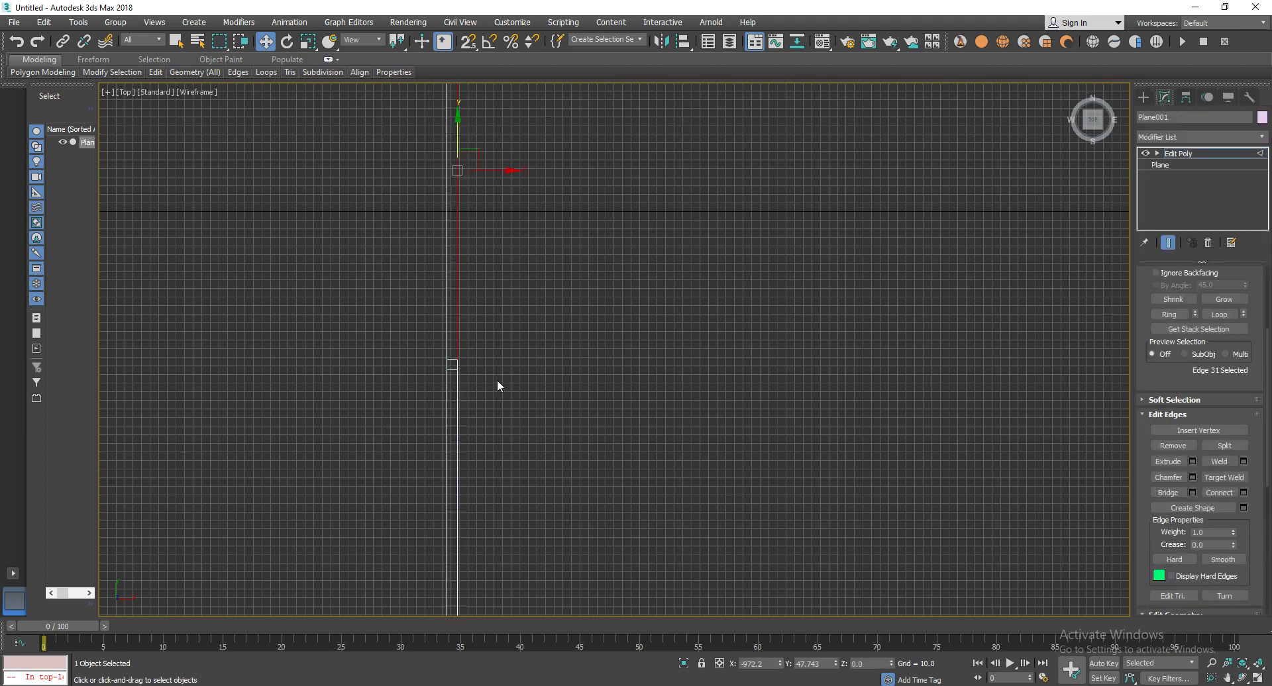
left_click(457, 364)
left_click_drag(513, 368, 914, 358)
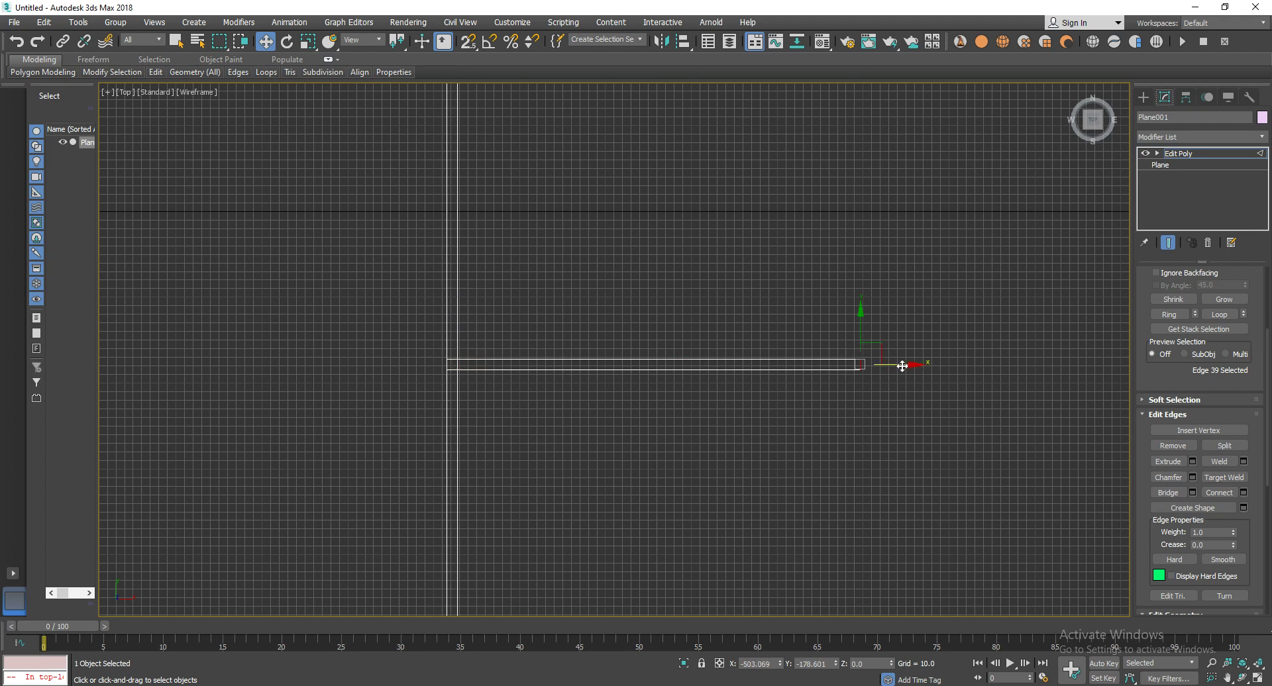
Detach the strip's polygon as 'Object', exit sub-object mode and select the new object.
key("4")
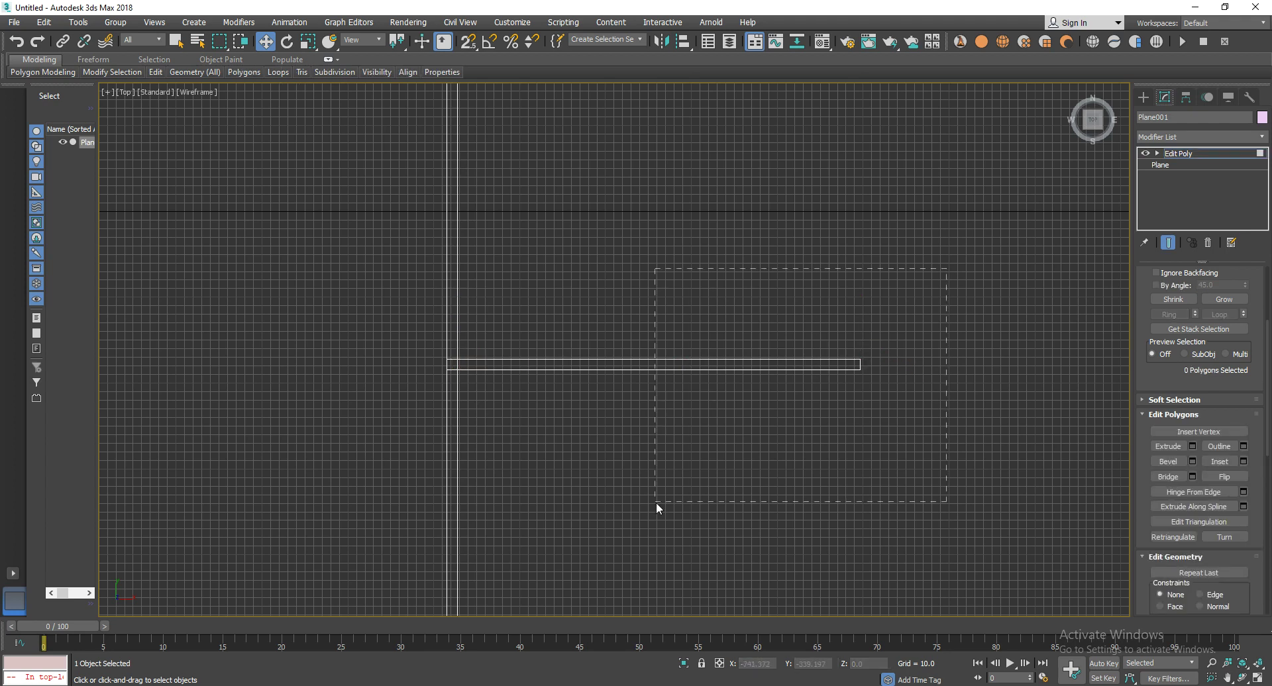
left_click_drag(656, 502, 657, 503)
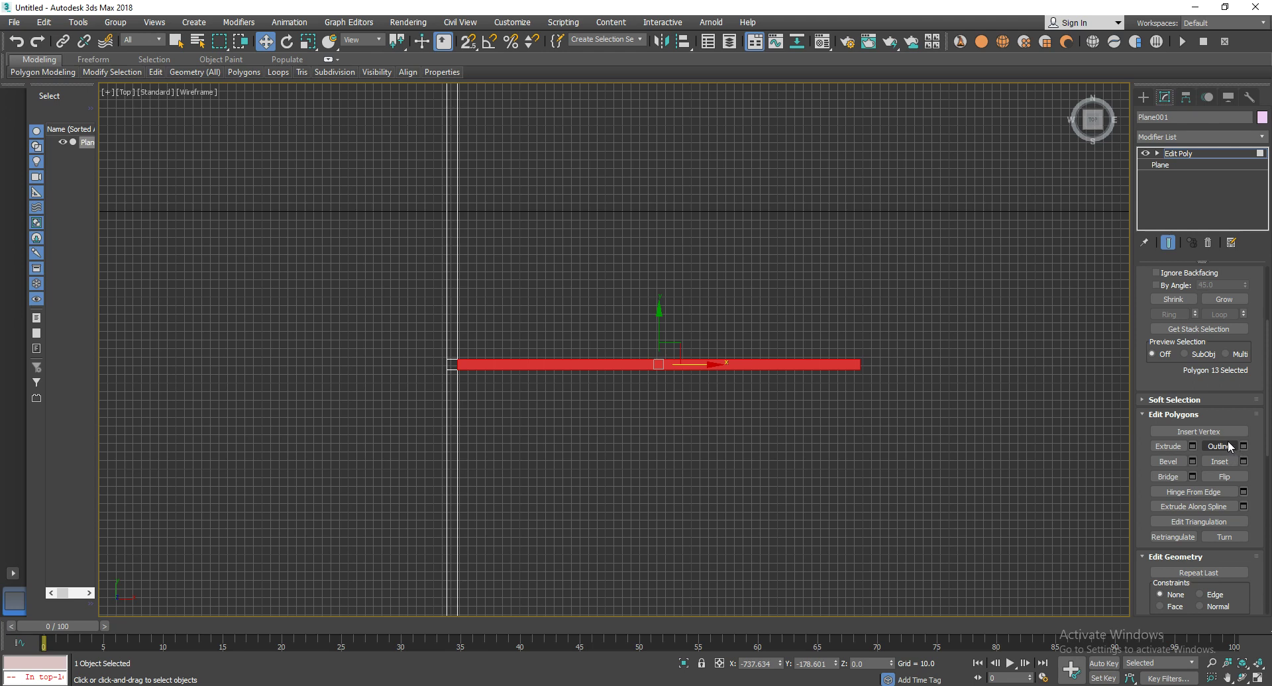
scroll(1231, 534, "down", 3)
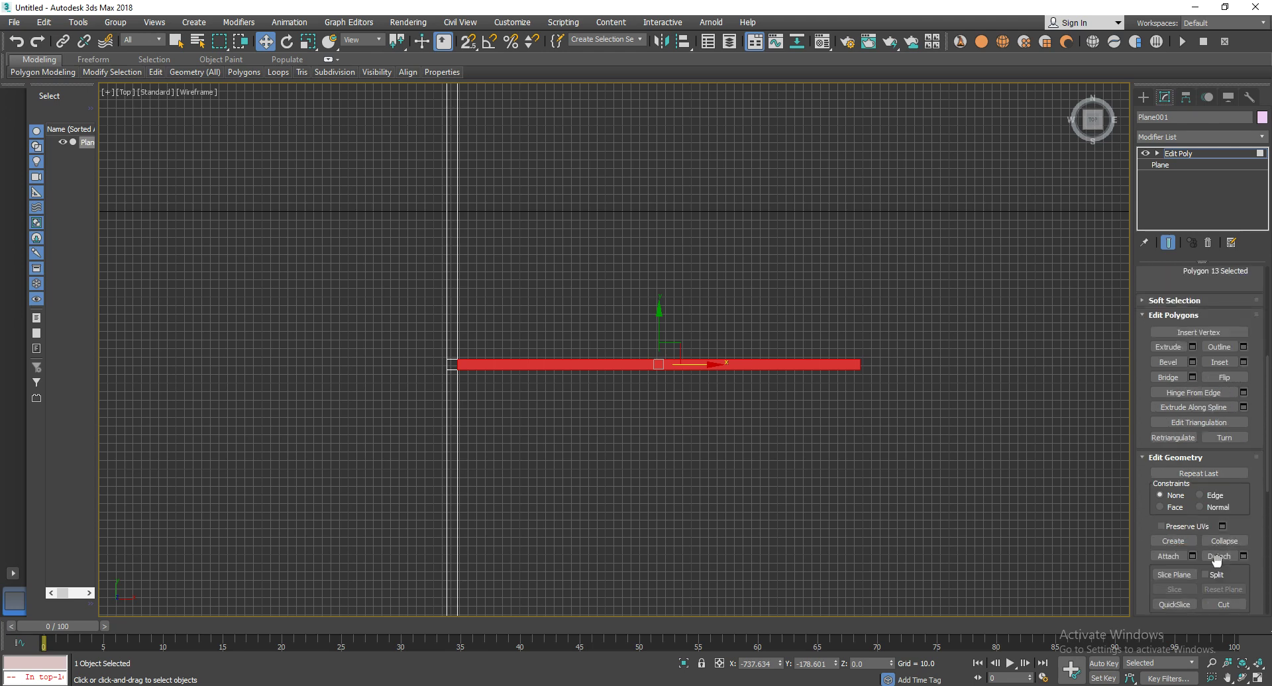
left_click(1217, 557)
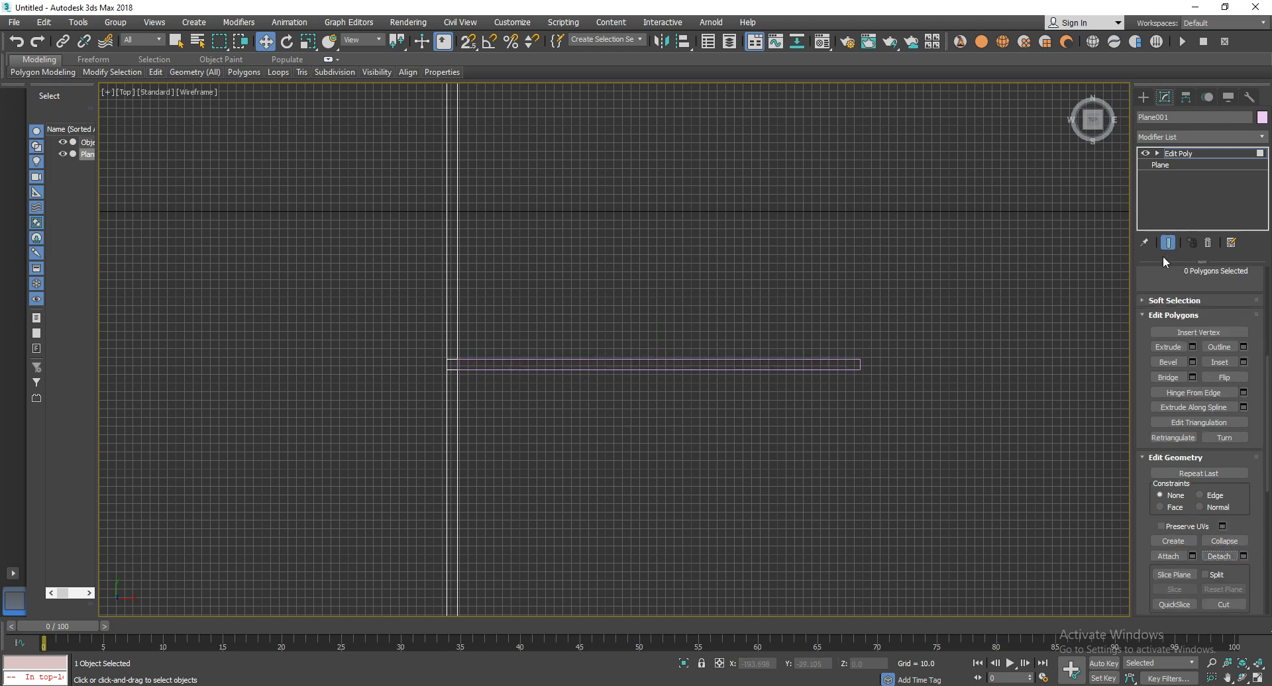
left_click(1207, 154)
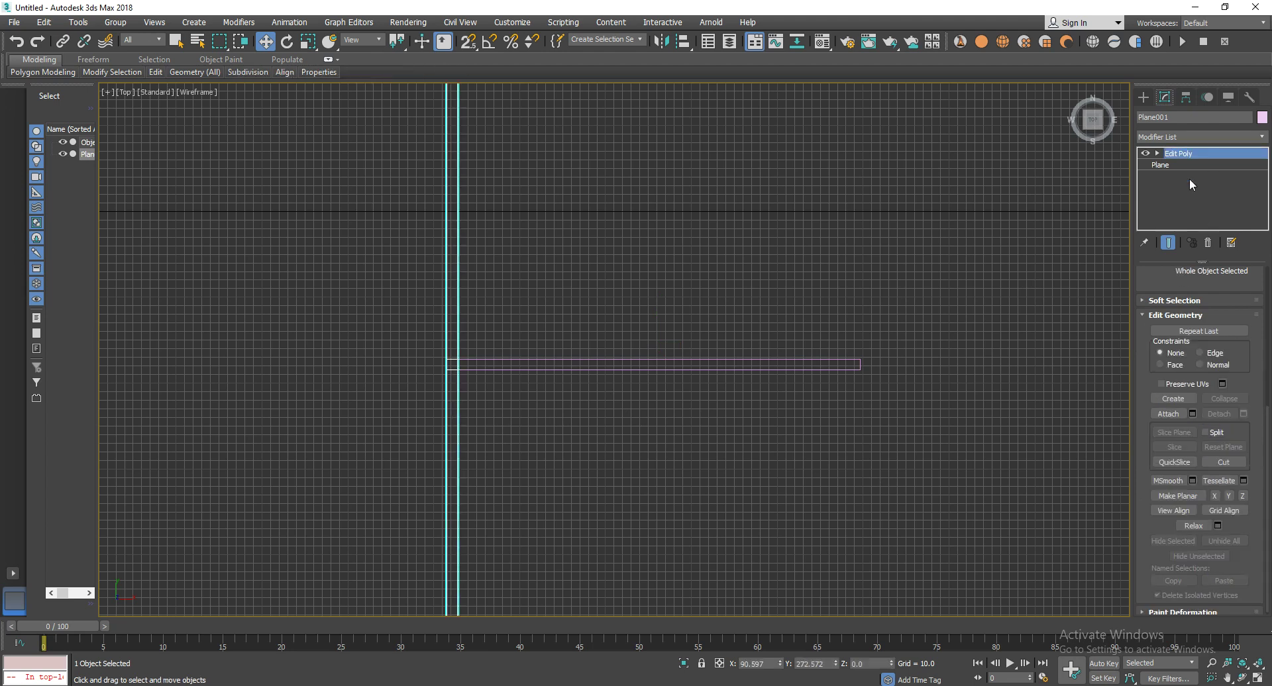
left_click(928, 354)
left_click_drag(859, 287, 730, 496)
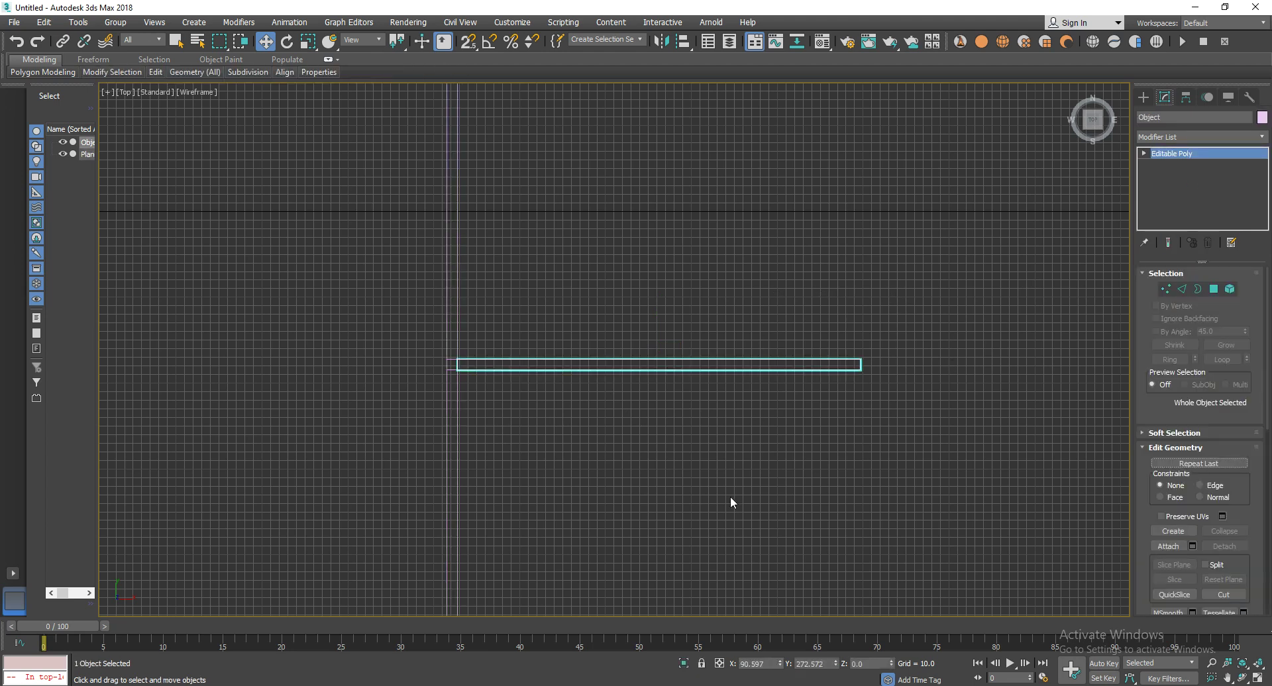
middle_click_drag(926, 454, 872, 450)
Extend the strip's end edge a little further to the right.
key("2")
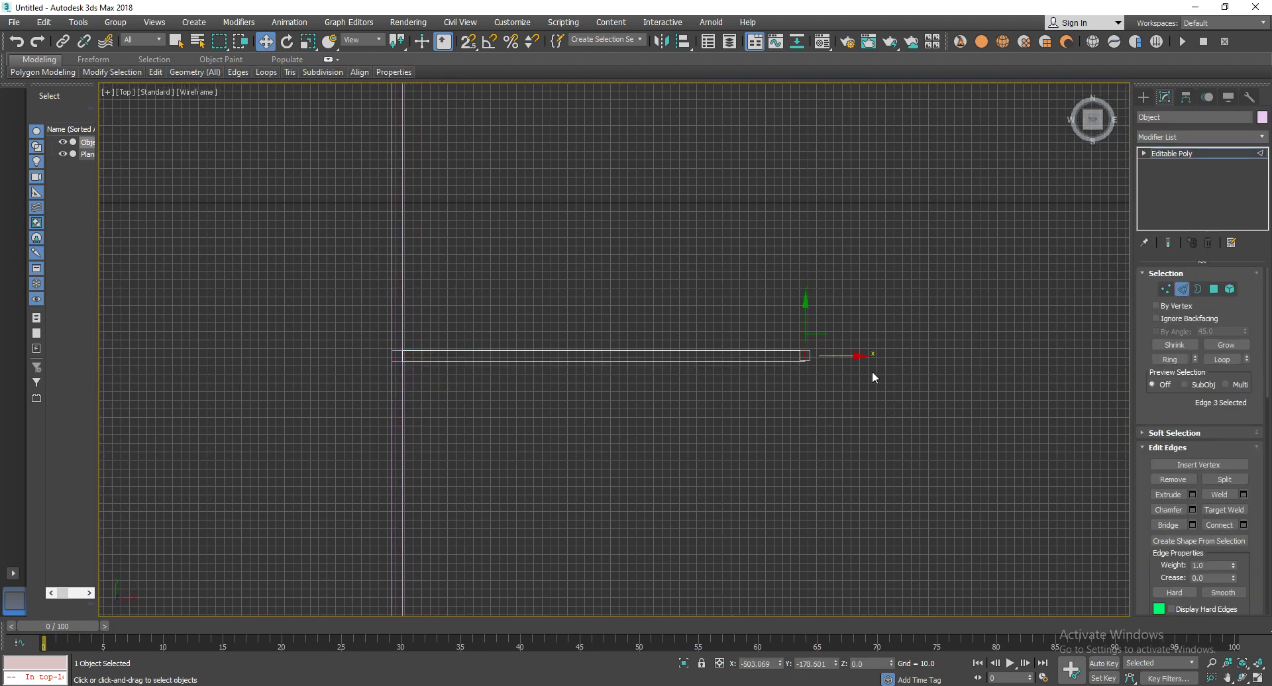
scroll(872, 371, "up", 2)
left_click_drag(821, 349, 845, 349, "shift")
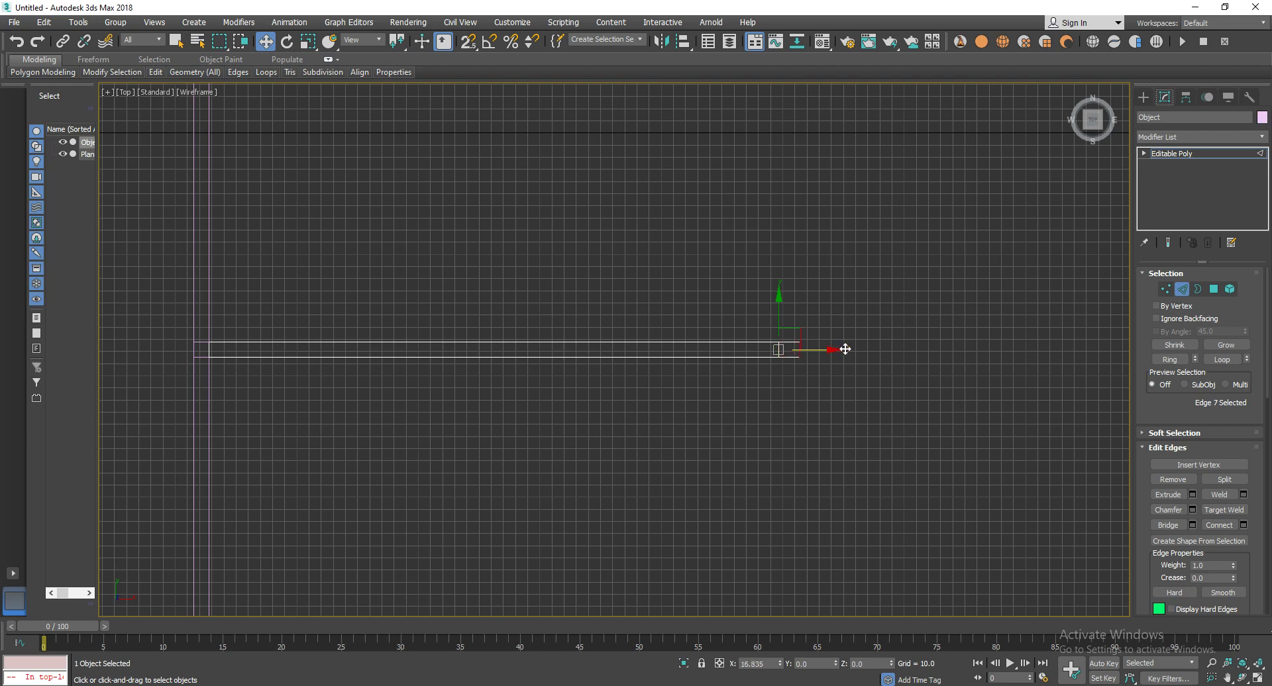
scroll(790, 392, "down", 1)
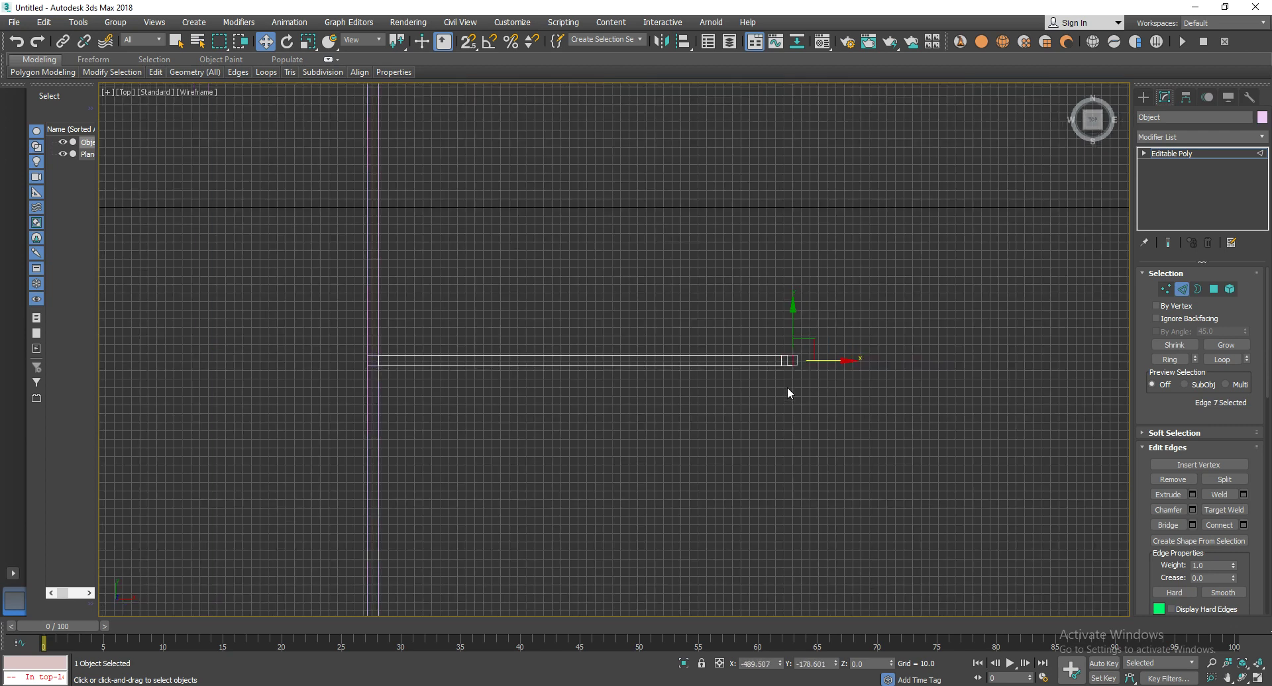
scroll(798, 410, "down", 1)
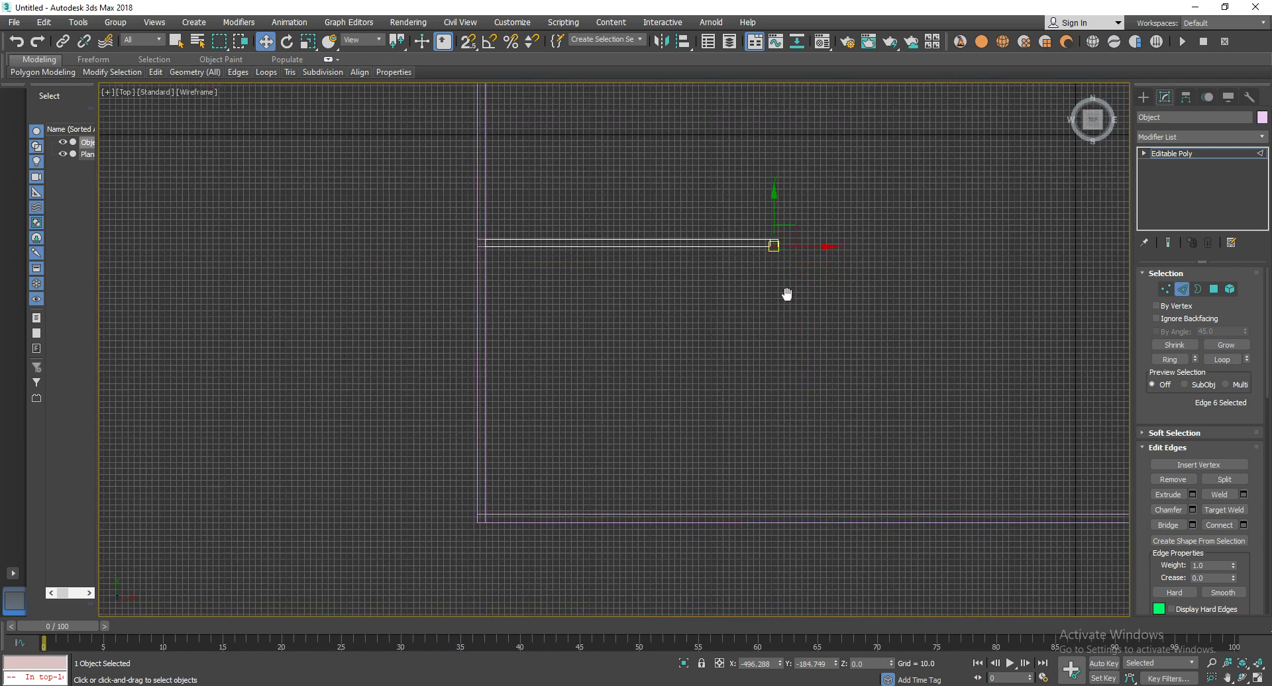
middle_click_drag(805, 427, 779, 230)
Extend a vertical wall down from the strip's end to meet the bottom wall.
left_click_drag(773, 159, 776, 412, "shift")
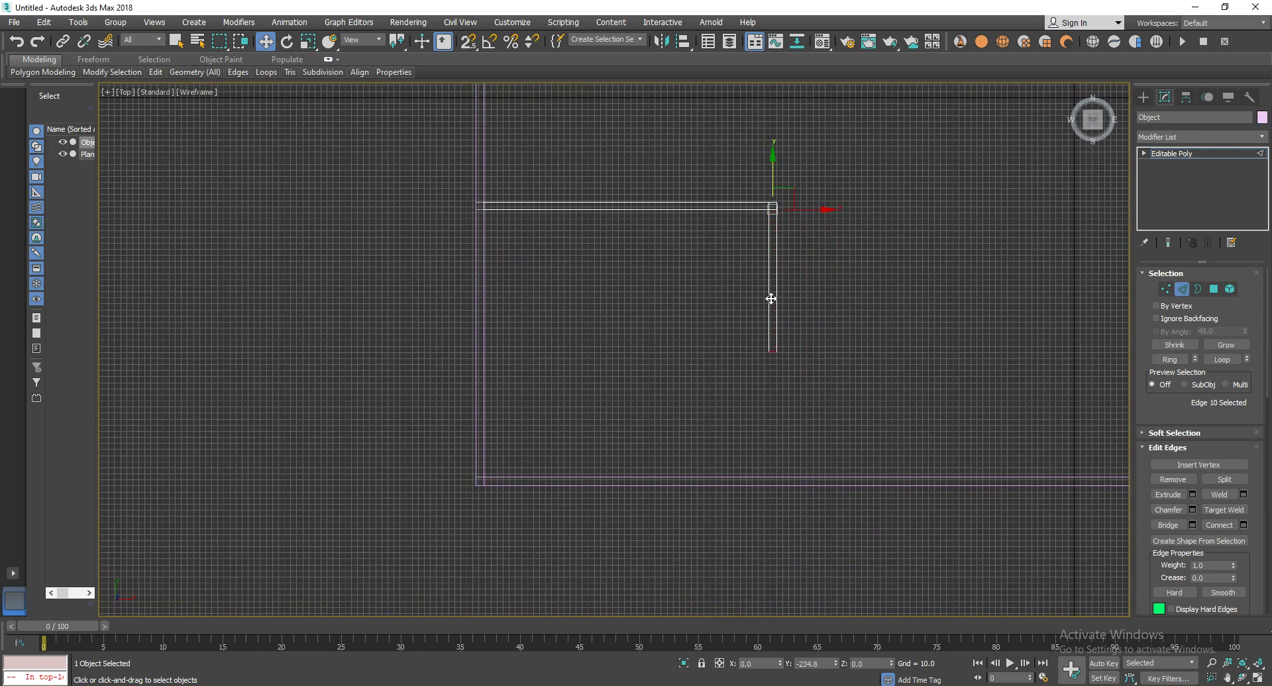
left_click_drag(777, 412, 778, 445, "shift")
scroll(772, 504, "up", 3)
scroll(773, 497, "up", 2)
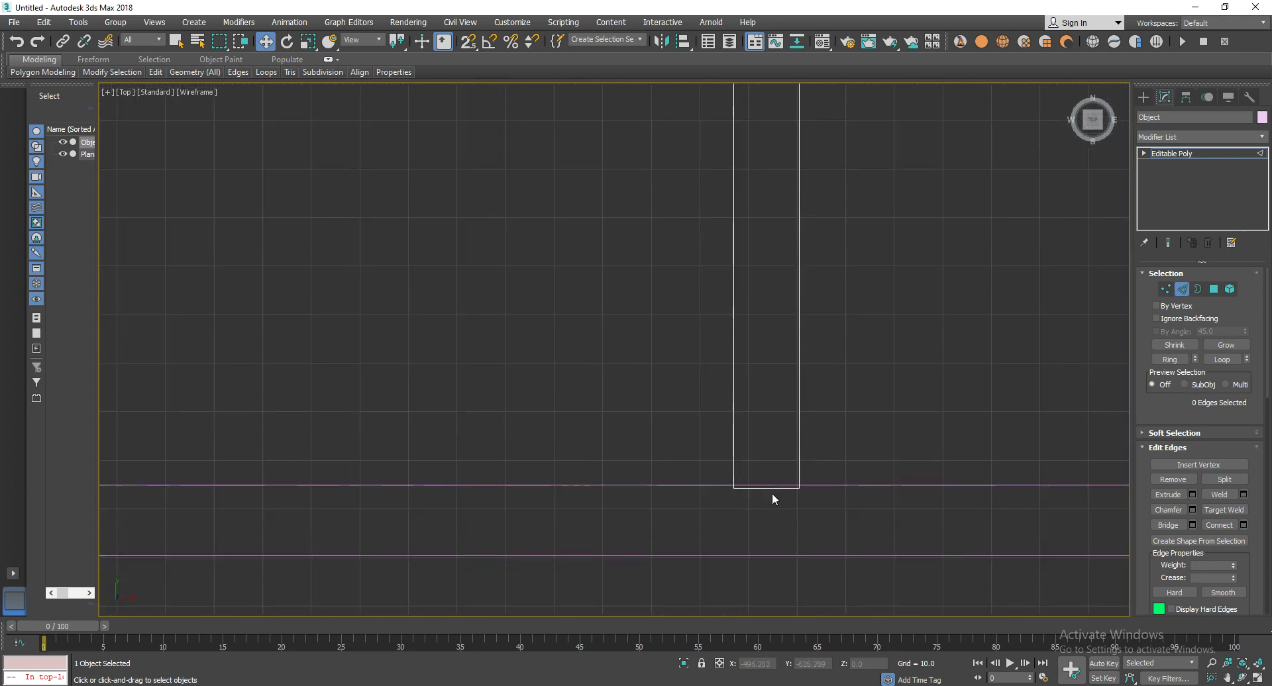
left_click_drag(765, 488, 768, 440)
left_click(855, 444)
scroll(860, 443, "down", 3)
scroll(860, 398, "down", 3)
scroll(860, 349, "down", 2)
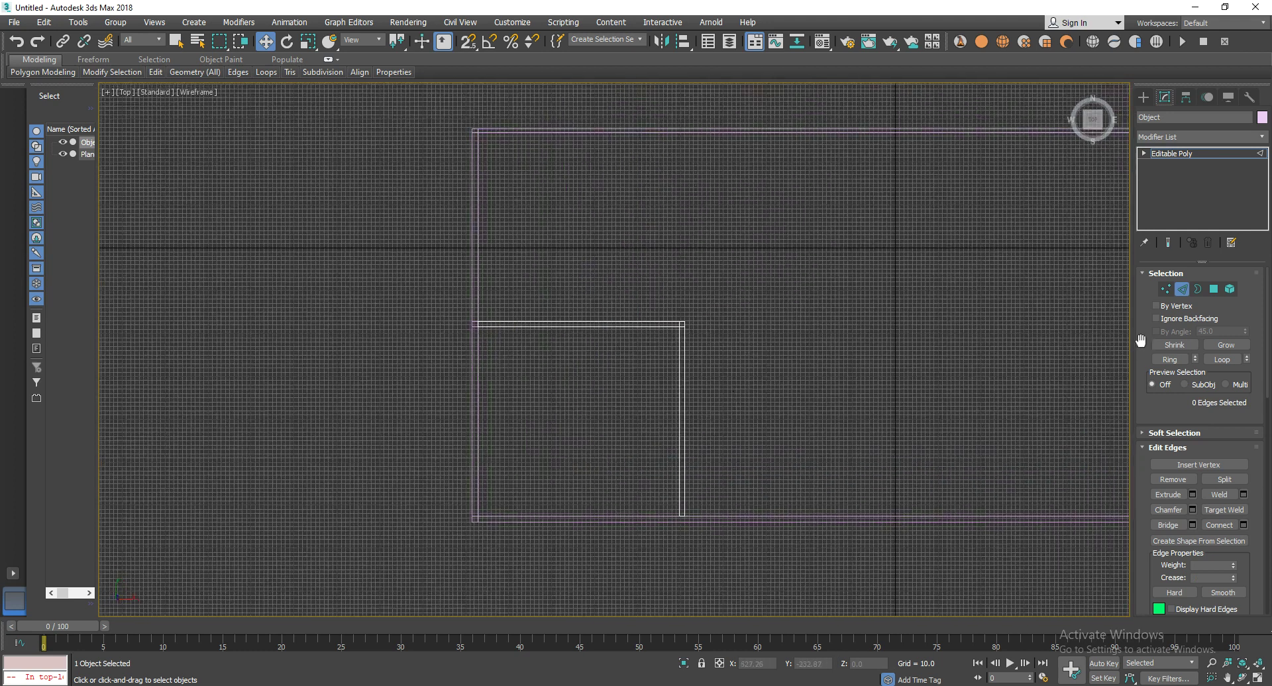
Select the new L-shaped wall object and open the Mirror dialog.
left_click(1182, 289)
left_click(931, 341)
left_click_drag(630, 399, 631, 399)
middle_click_drag(864, 417, 726, 400)
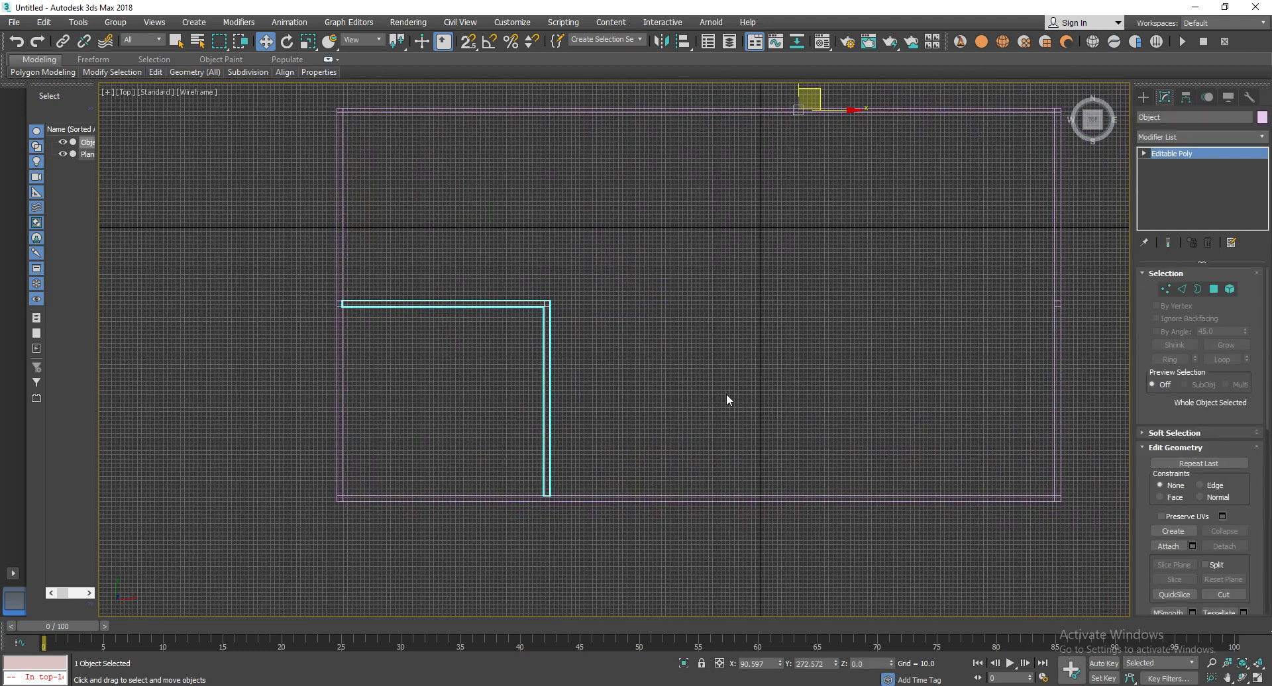
left_click(661, 39)
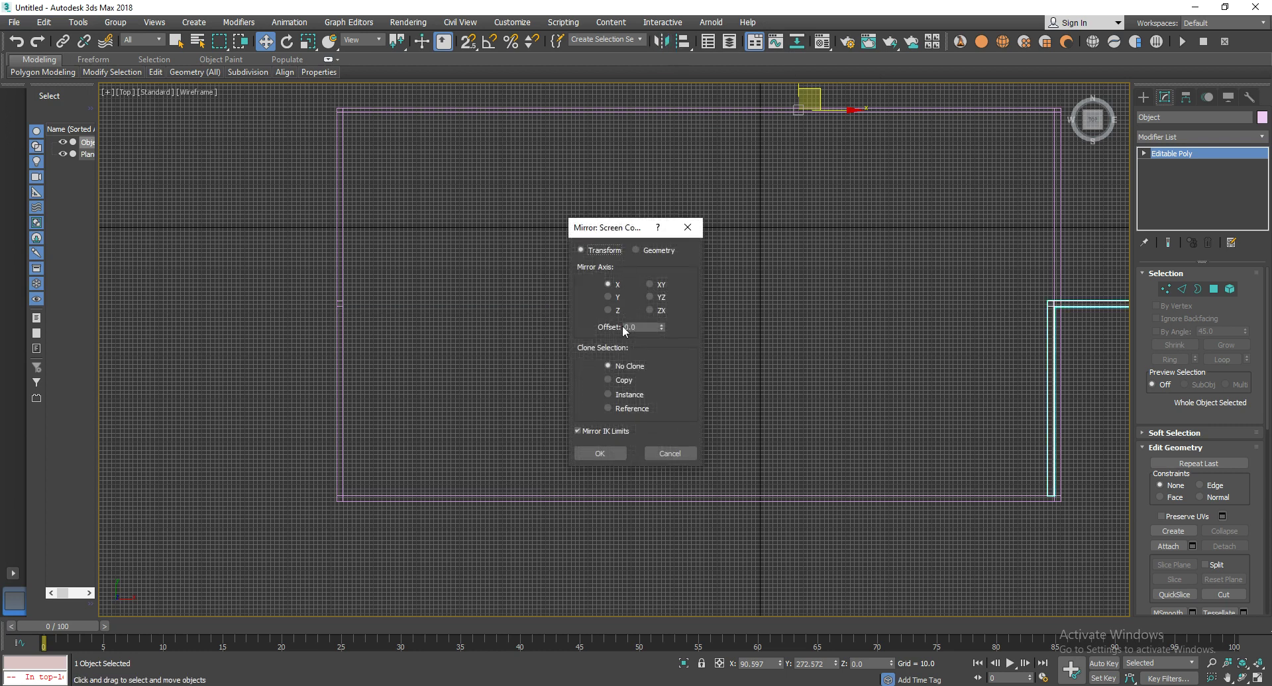
Mirror the L-shaped wall on X as a copy with offset -469.184 into the lower-right corner.
left_click(616, 381)
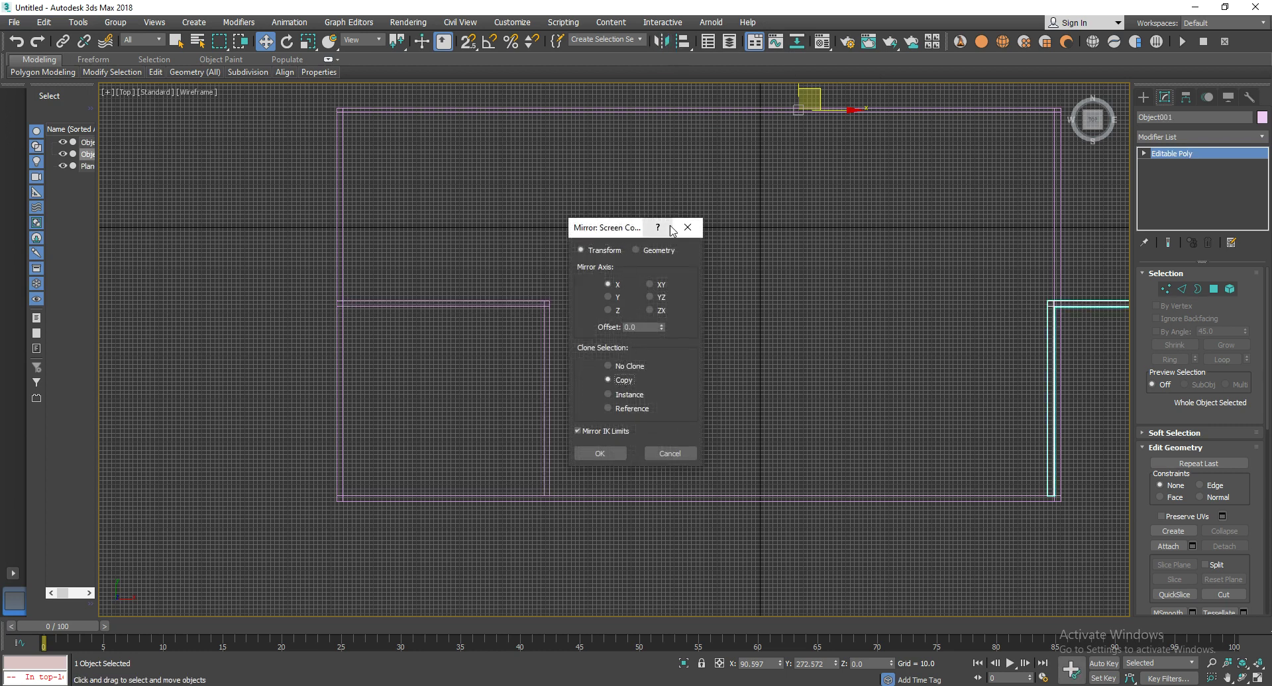
left_click_drag(653, 233, 609, 129)
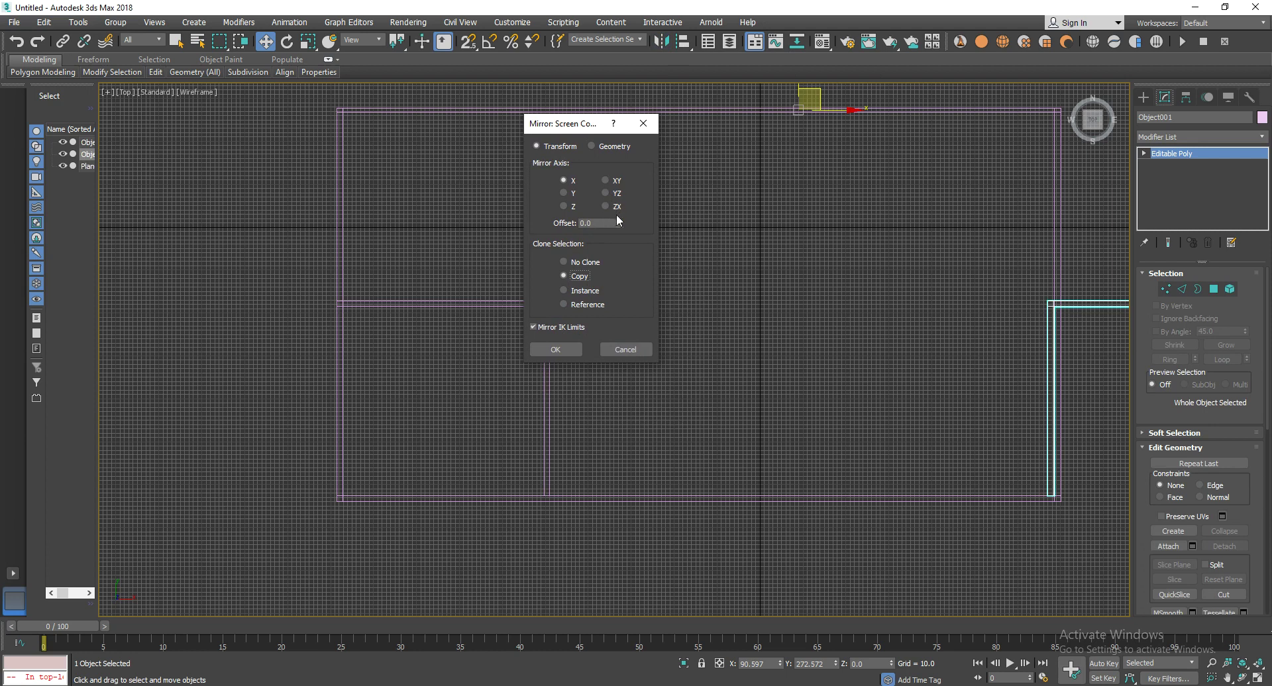
mouse_move(617, 226)
left_mouse_down()
mouse_move(359, 471)
mouse_move(1216, 634)
mouse_move(1153, 411)
left_mouse_up()
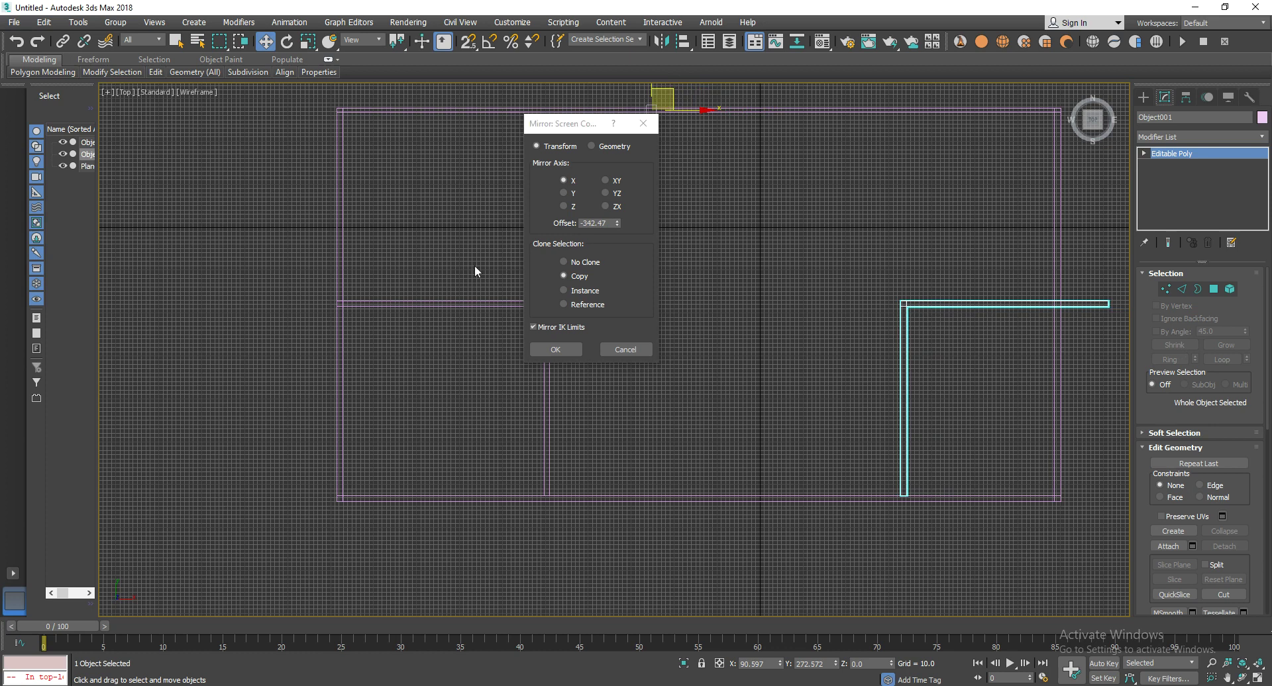
left_click_drag(616, 223, 647, 243)
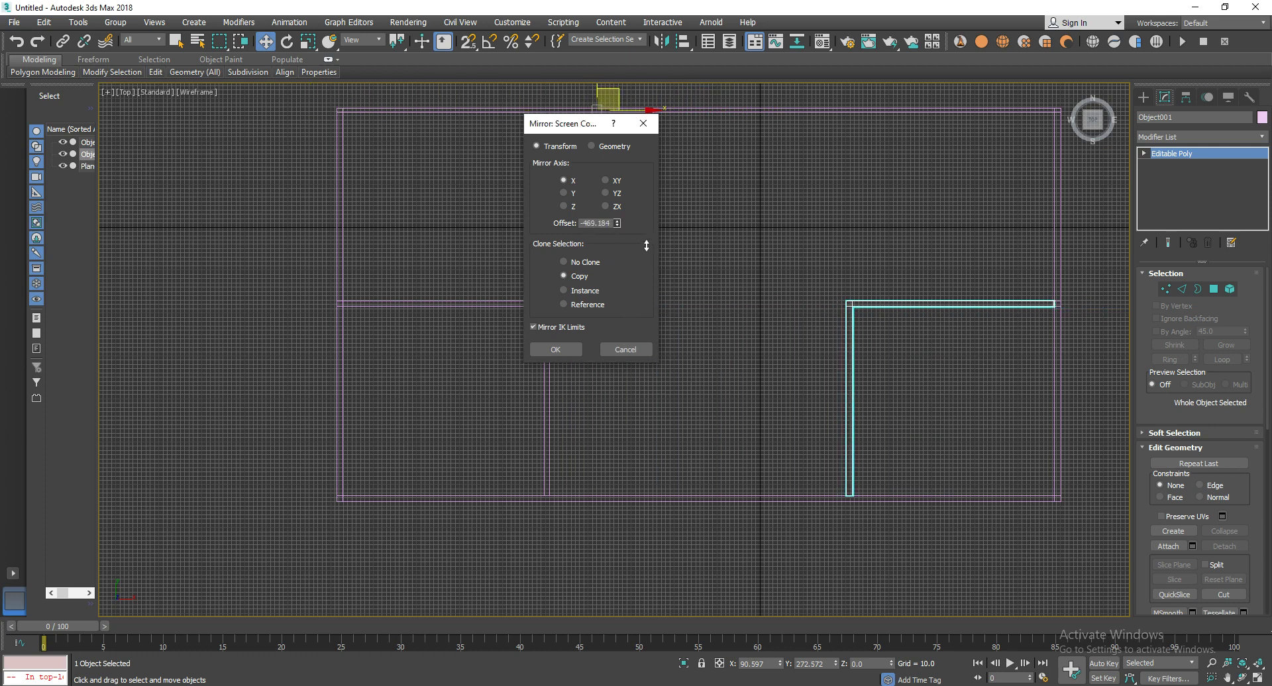
left_click_drag(647, 243, 625, 326)
left_click(574, 355)
scroll(887, 406, "up", 5)
scroll(792, 326, "down", 1)
scroll(734, 320, "up", 2)
scroll(693, 281, "down", 4)
middle_click_drag(598, 283, 626, 271)
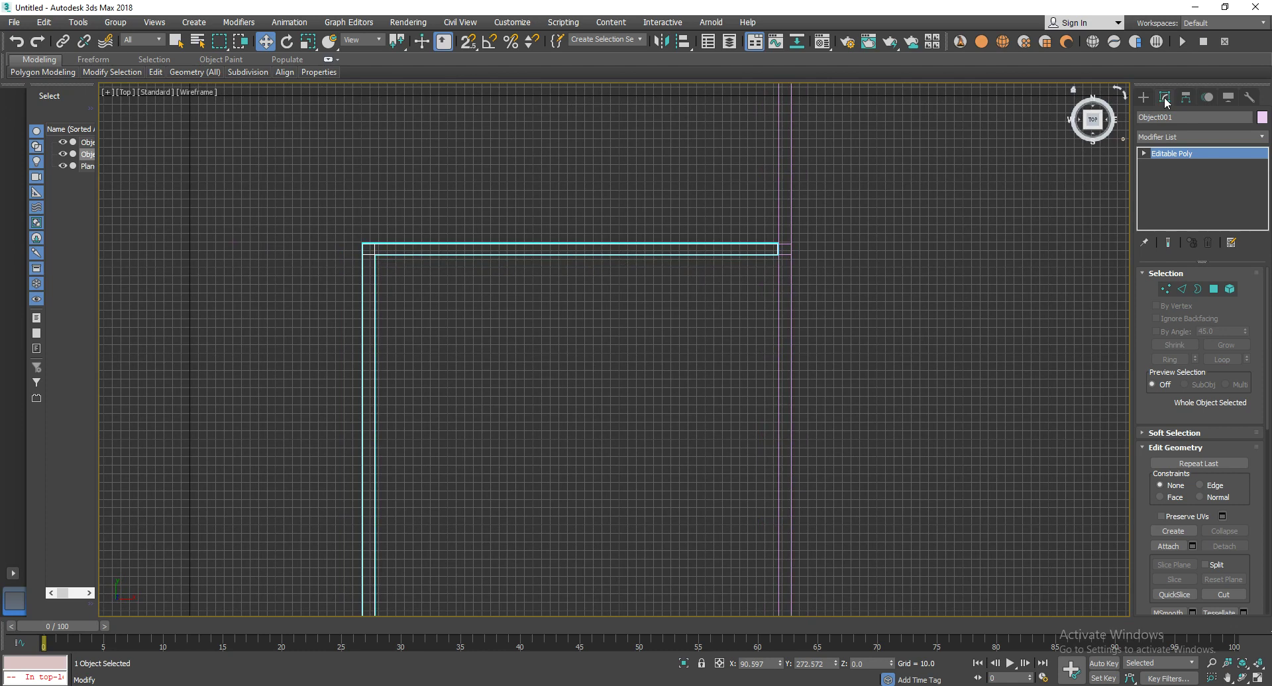
Nudge the mirrored L-wall copy slightly right along X until it sits flush with the outer wall.
left_click(1186, 98)
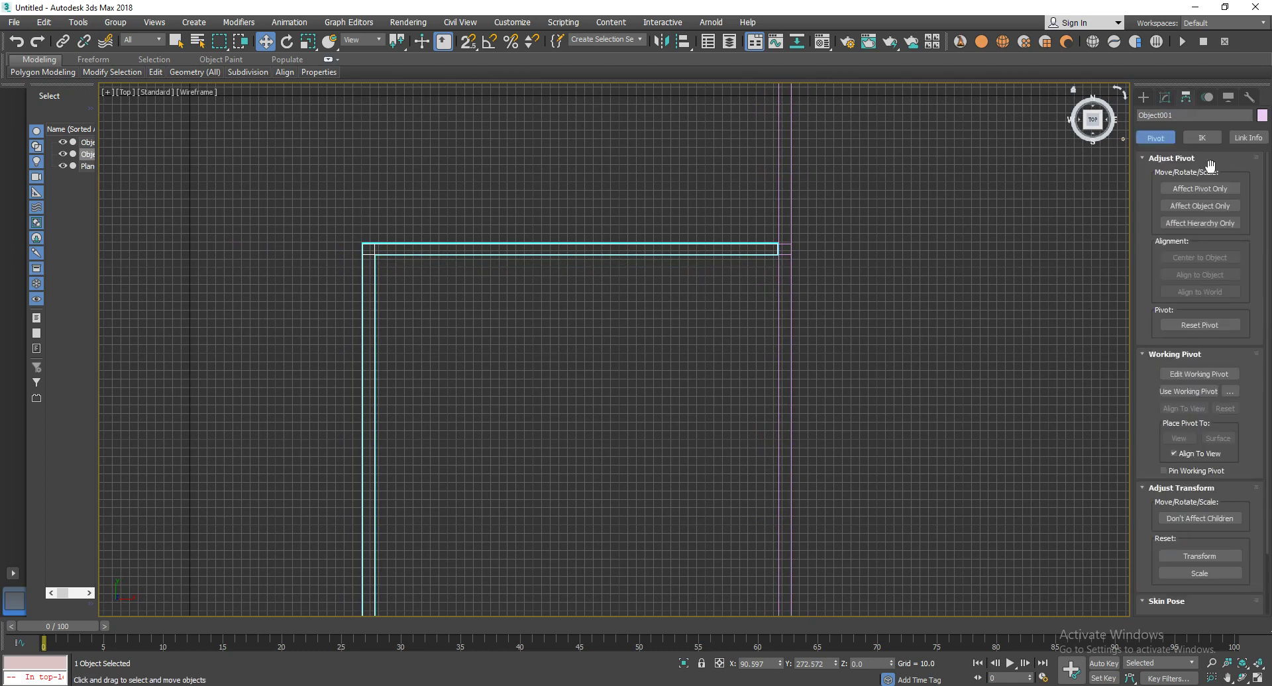
left_click(1200, 190)
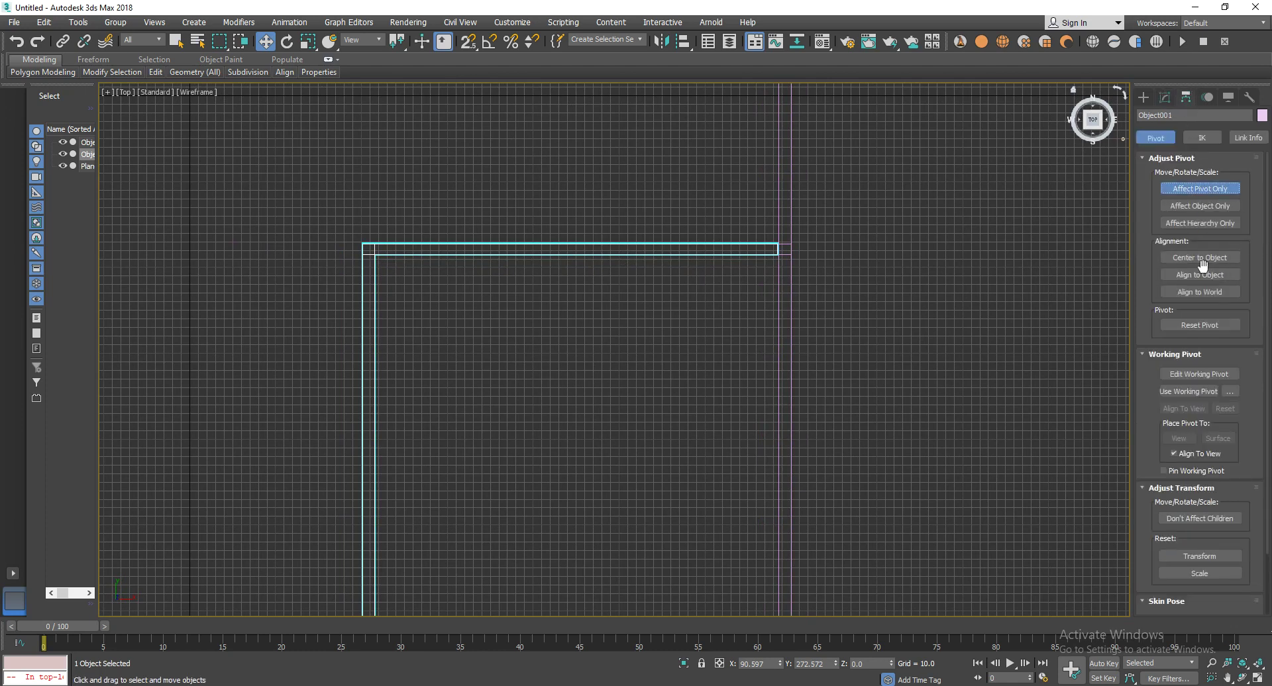
left_click(1165, 98)
scroll(608, 450, "up", 3)
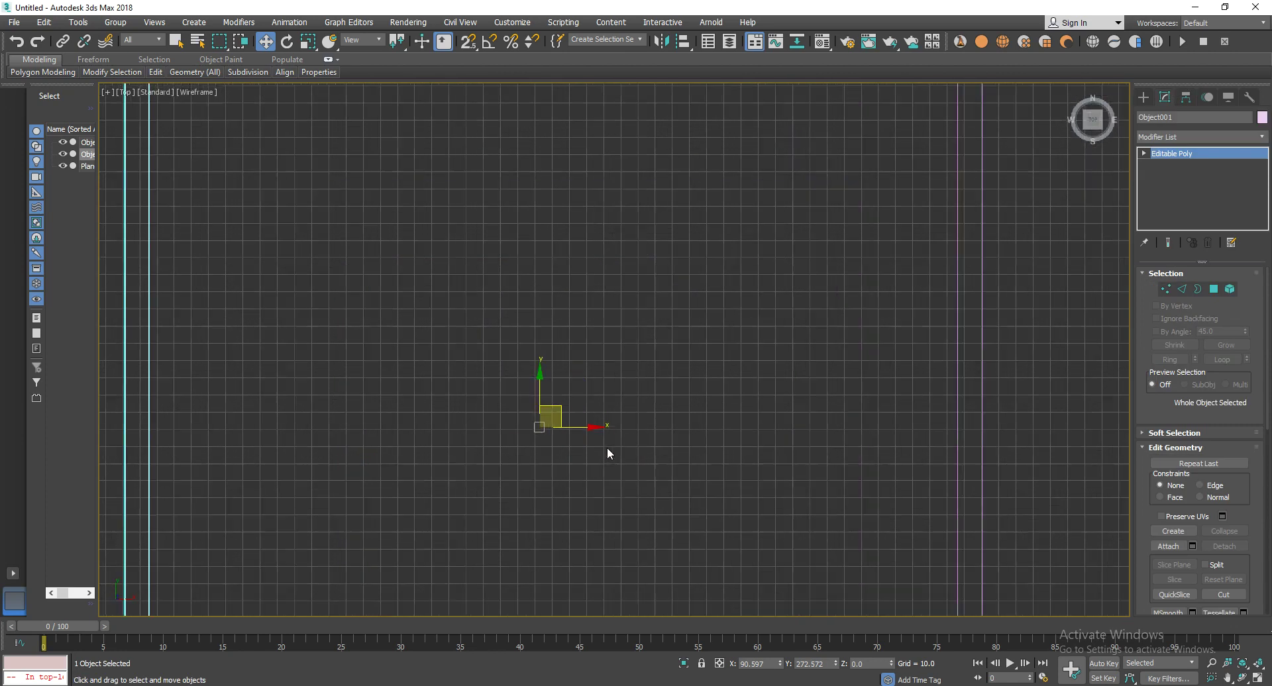
middle_click_drag(693, 302, 669, 404)
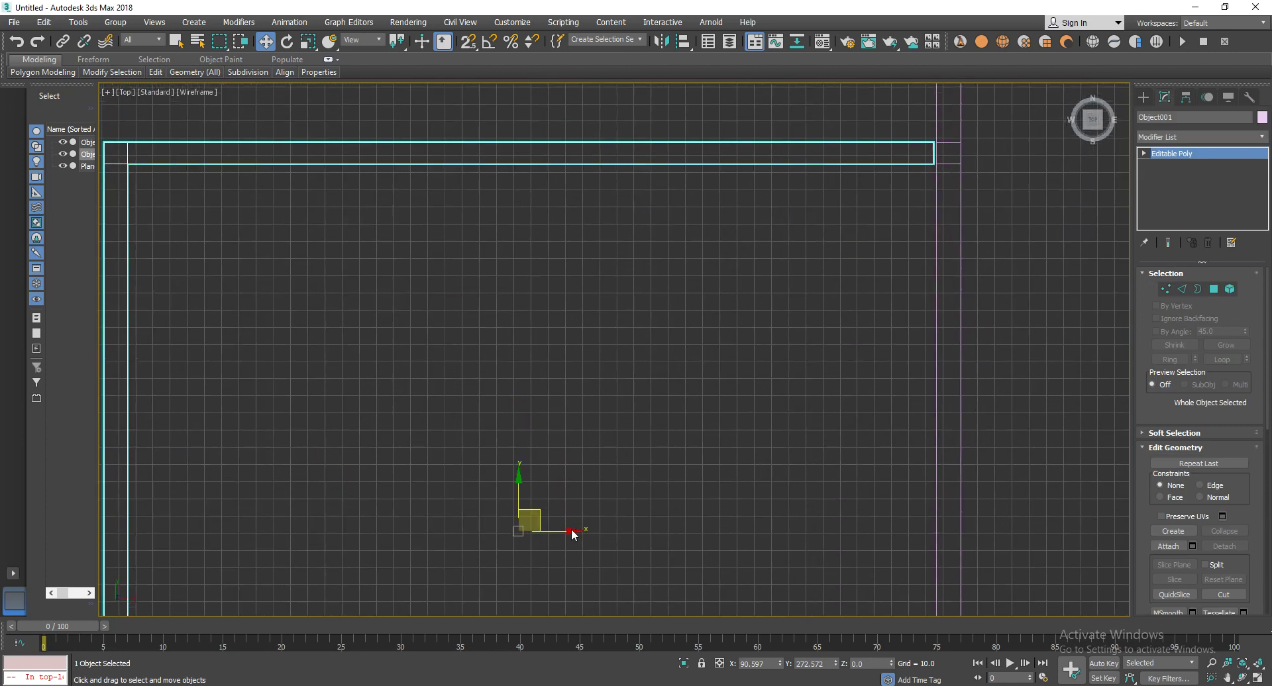
left_click_drag(568, 534, 573, 528)
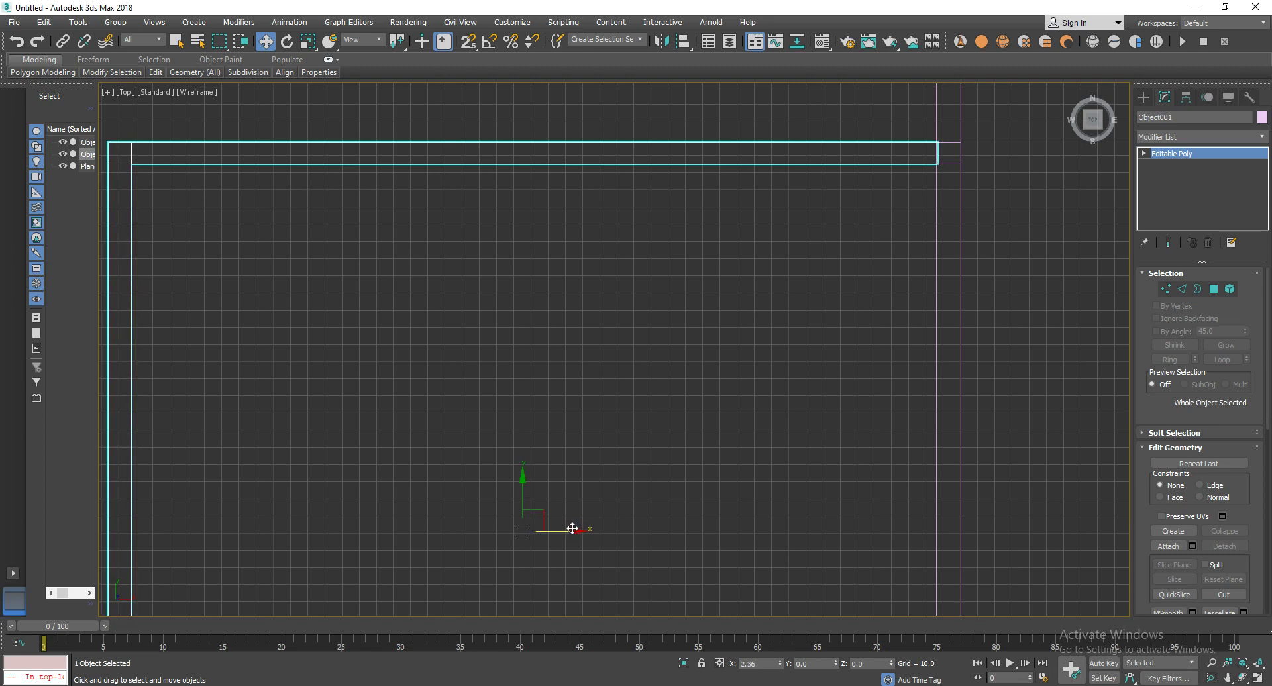
left_click(644, 442)
scroll(629, 428, "down", 3)
scroll(519, 391, "down", 3)
mouse_move(795, 326)
middle_mouse_down()
mouse_move(726, 391)
mouse_move(539, 460)
mouse_move(545, 391)
middle_mouse_up()
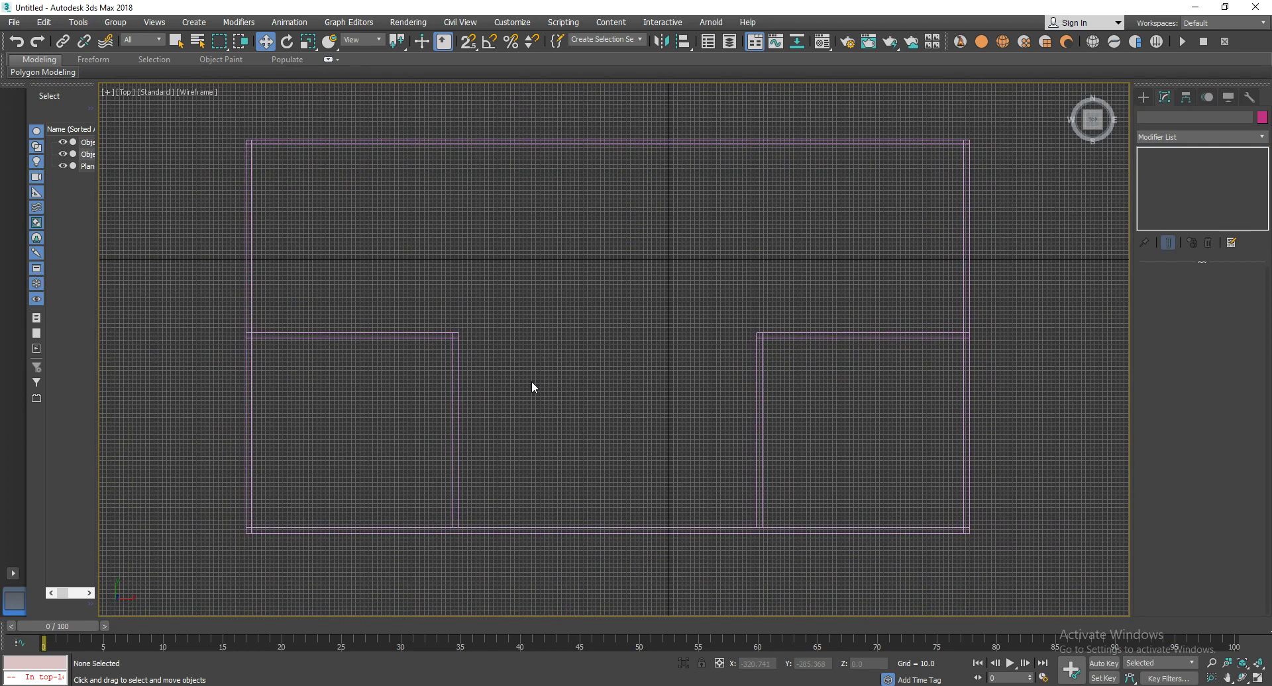
Delete the right L-shaped wall copy, Object001.
left_click(487, 328)
key("1")
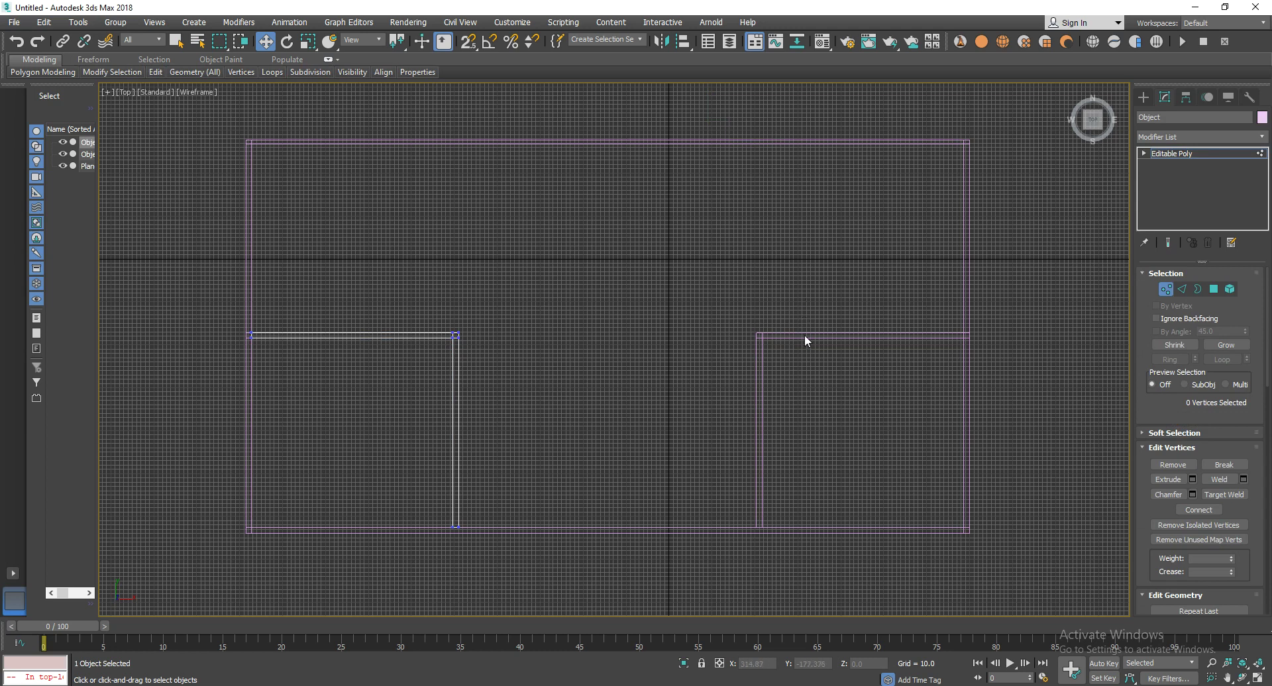
left_click(1165, 289)
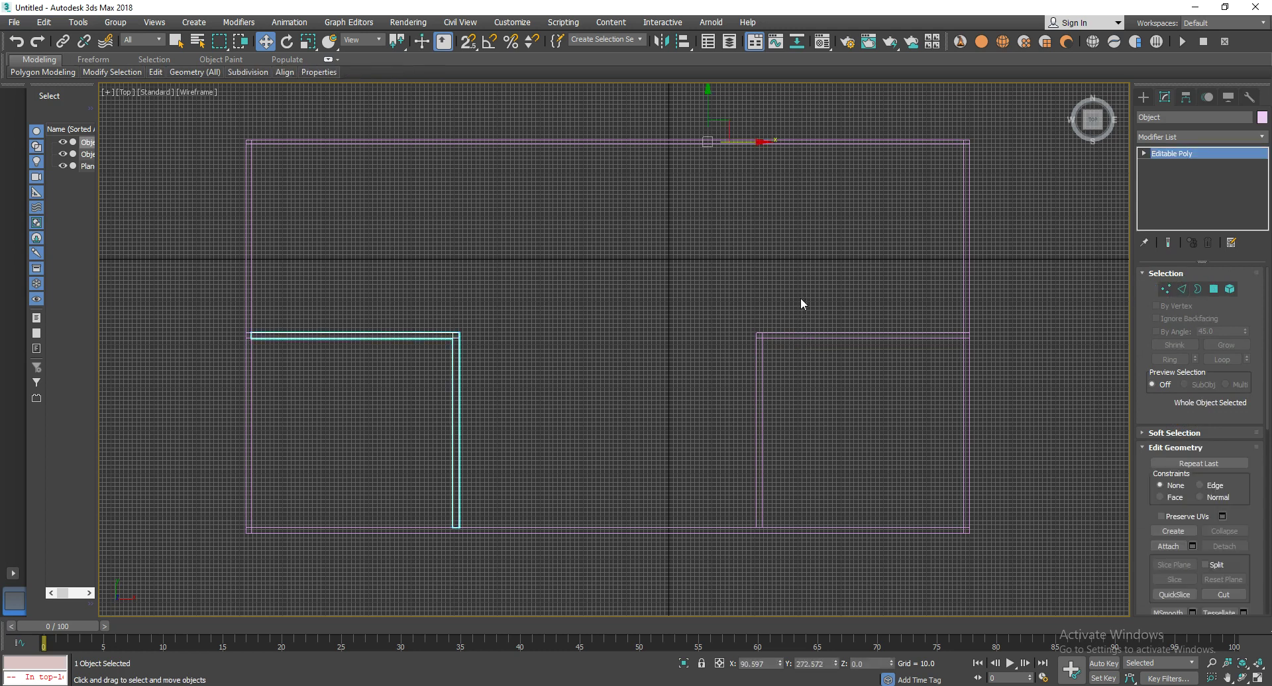
left_click(774, 335)
key("Delete")
Move the left L-wall's six vertical-leg vertices left along X to narrow that room.
left_click(457, 333)
middle_click_drag(471, 383, 624, 336)
key("1")
left_click_drag(565, 578, 564, 576)
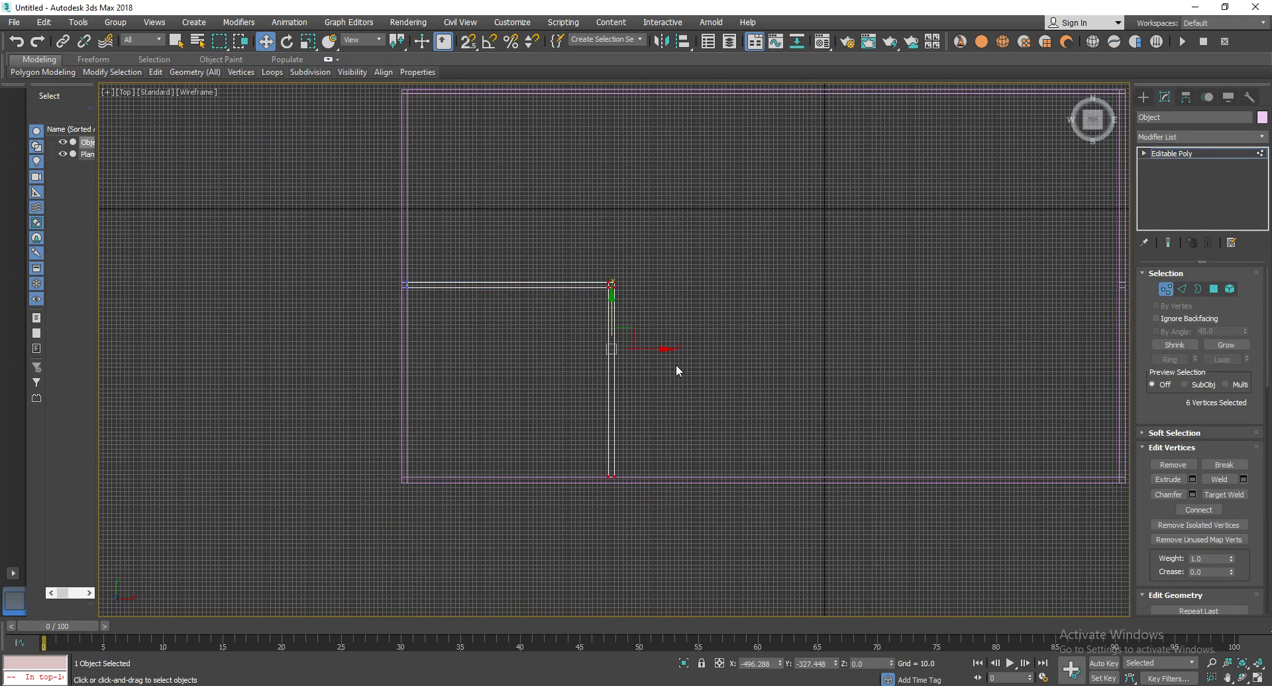
left_click_drag(662, 348, 616, 346)
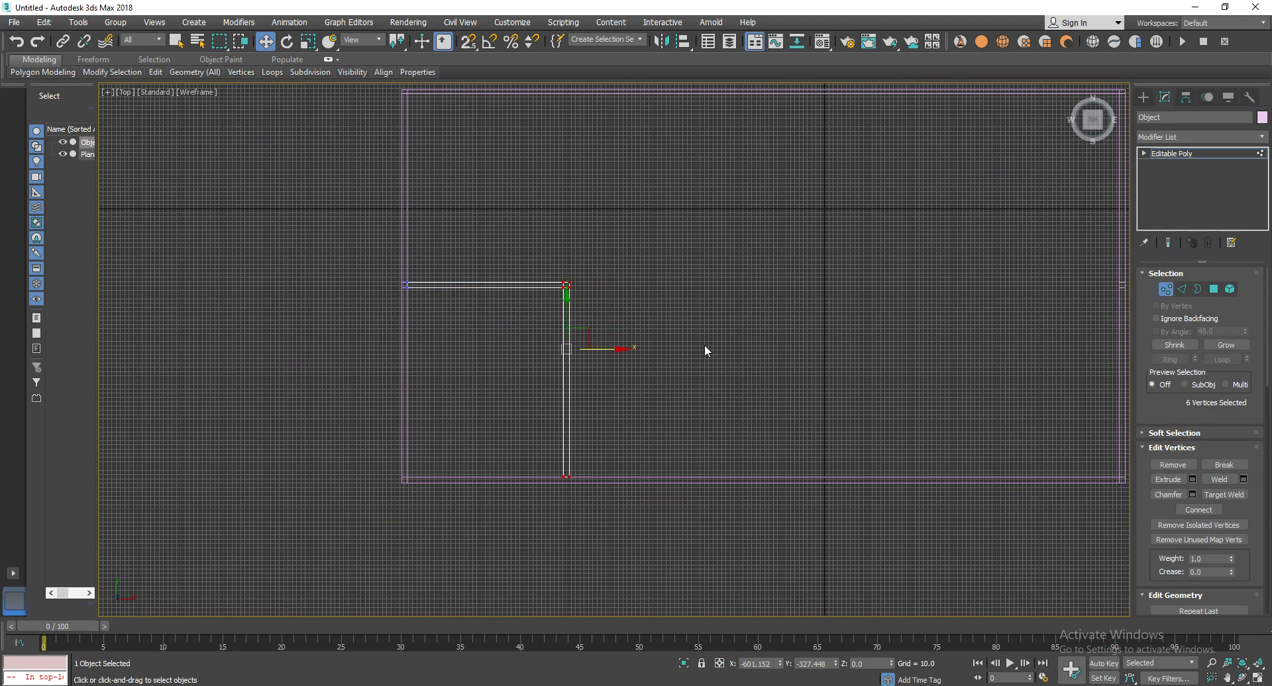
left_click(1165, 289)
Center the left L-wall's pivot on the object using Affect Pivot Only.
middle_click_drag(891, 375, 638, 399)
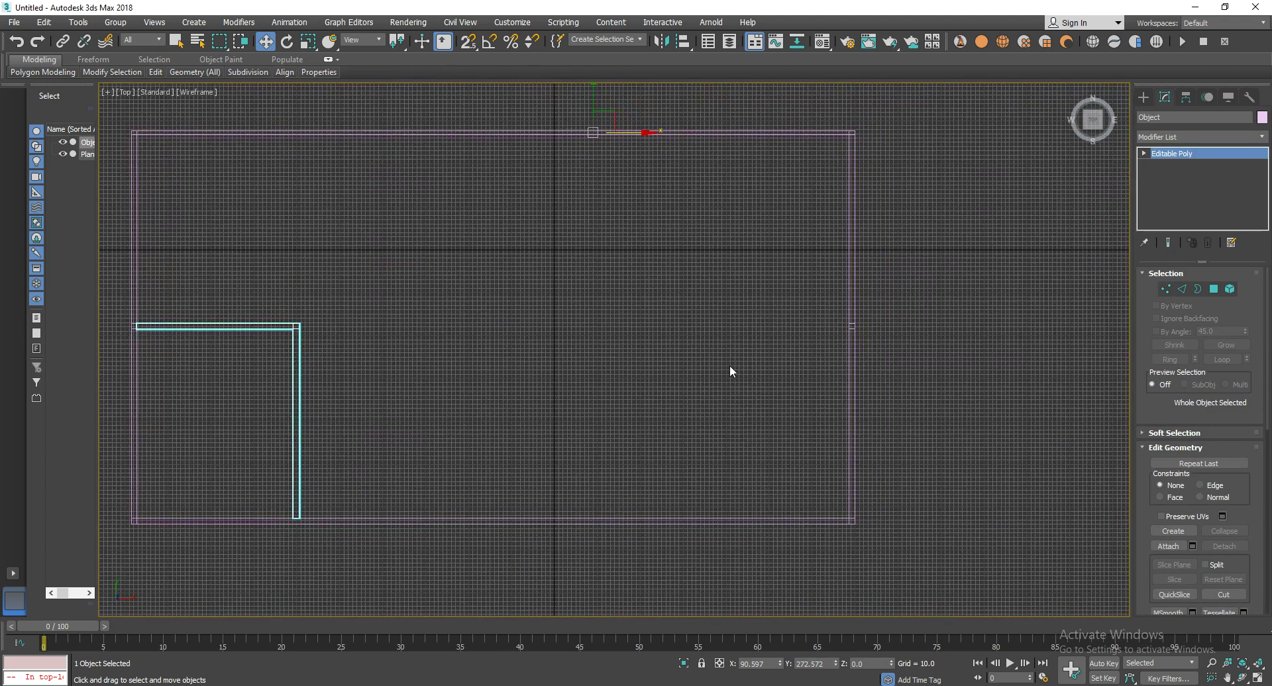
middle_click_drag(494, 202, 517, 223)
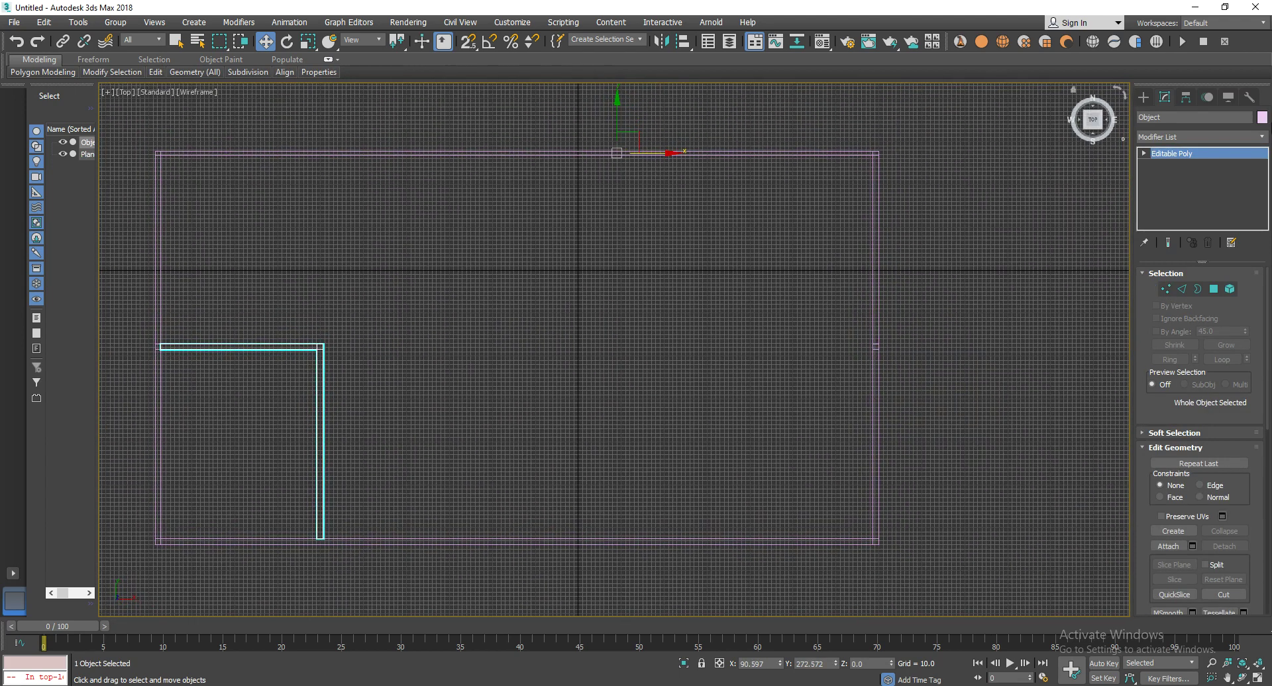
left_click(1186, 98)
left_click(1200, 188)
left_click(1205, 258)
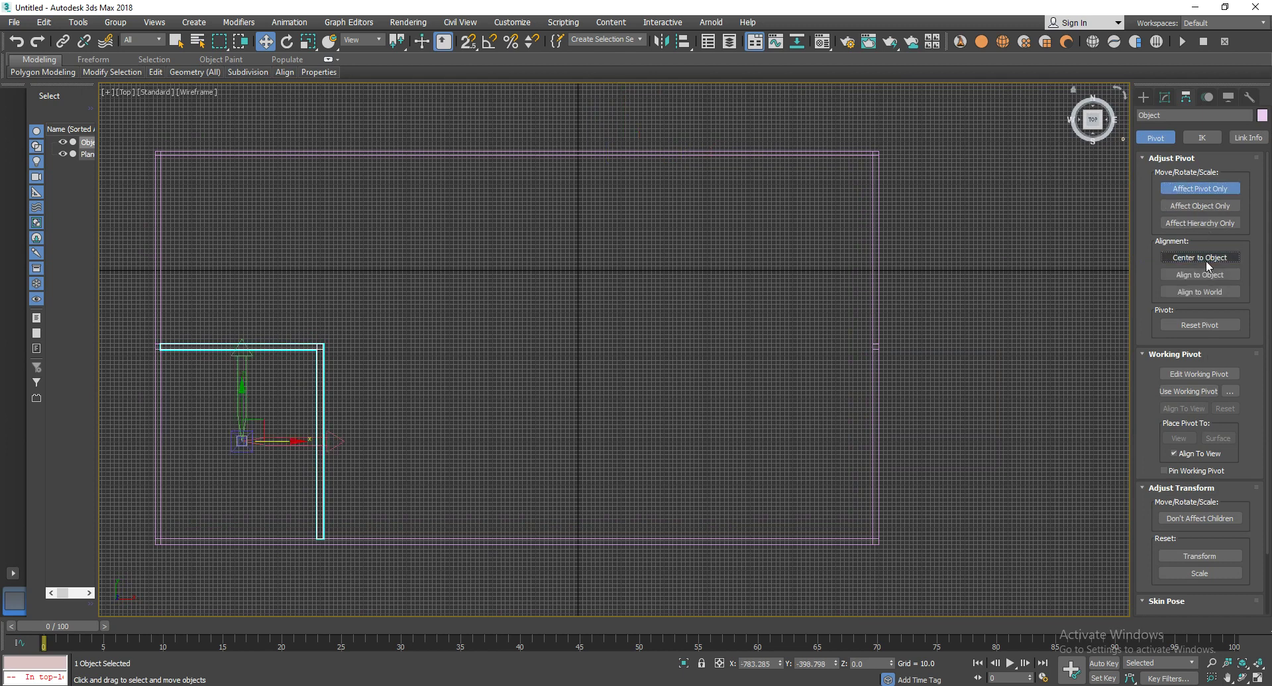
Turn off Affect Pivot Only and mirror the left L-wall on X as a copy, offset about 124.
left_click(1213, 189)
left_click(1213, 189)
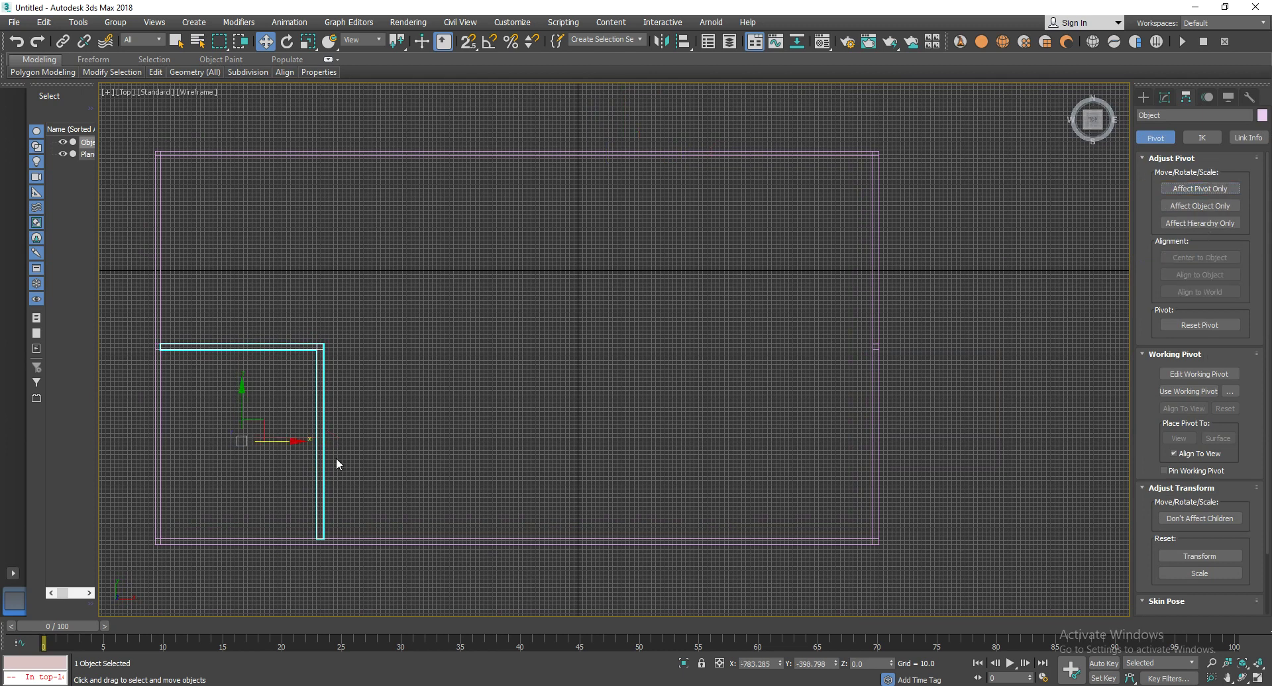
left_click(661, 42)
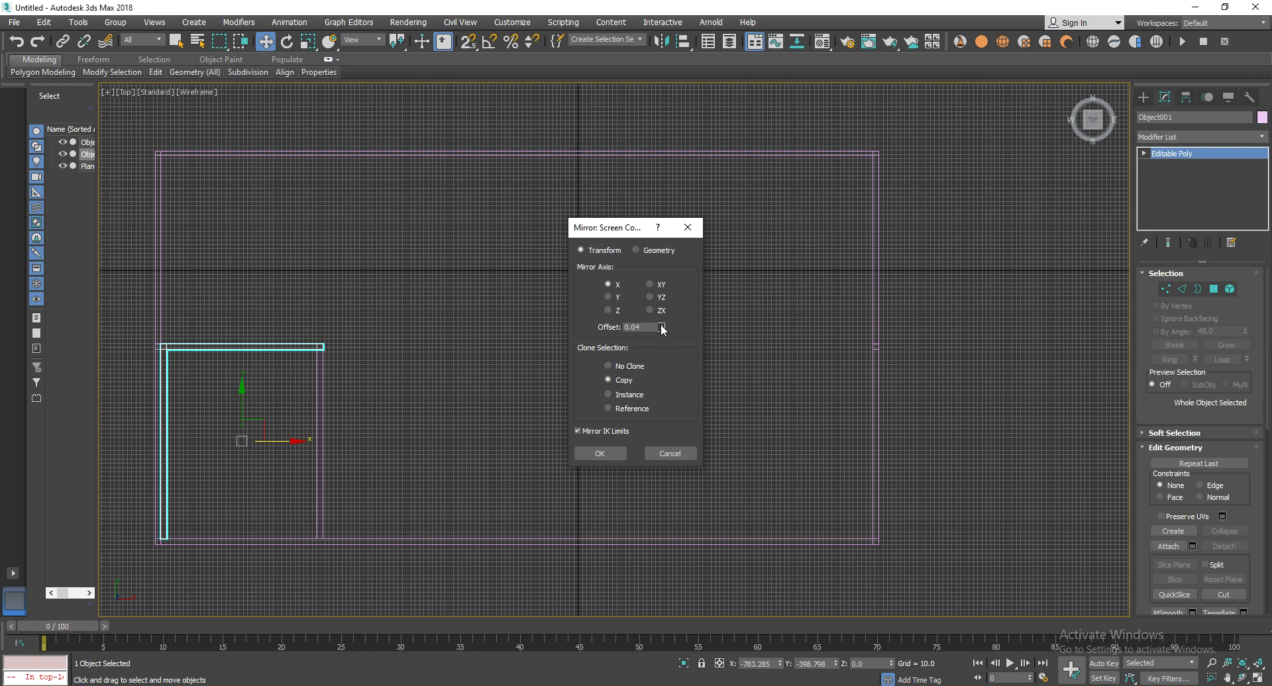
mouse_move(661, 326)
left_mouse_down()
mouse_move(793, 433)
mouse_move(986, 105)
mouse_move(894, 369)
left_mouse_up()
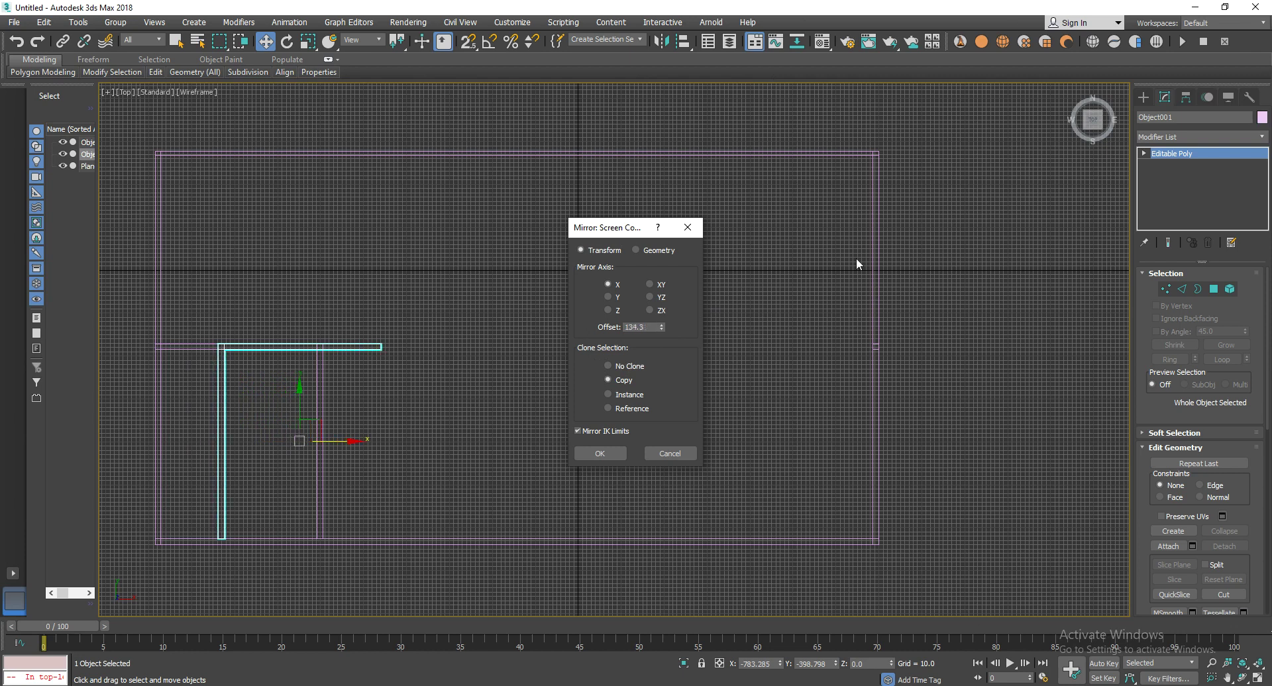
left_click(577, 454)
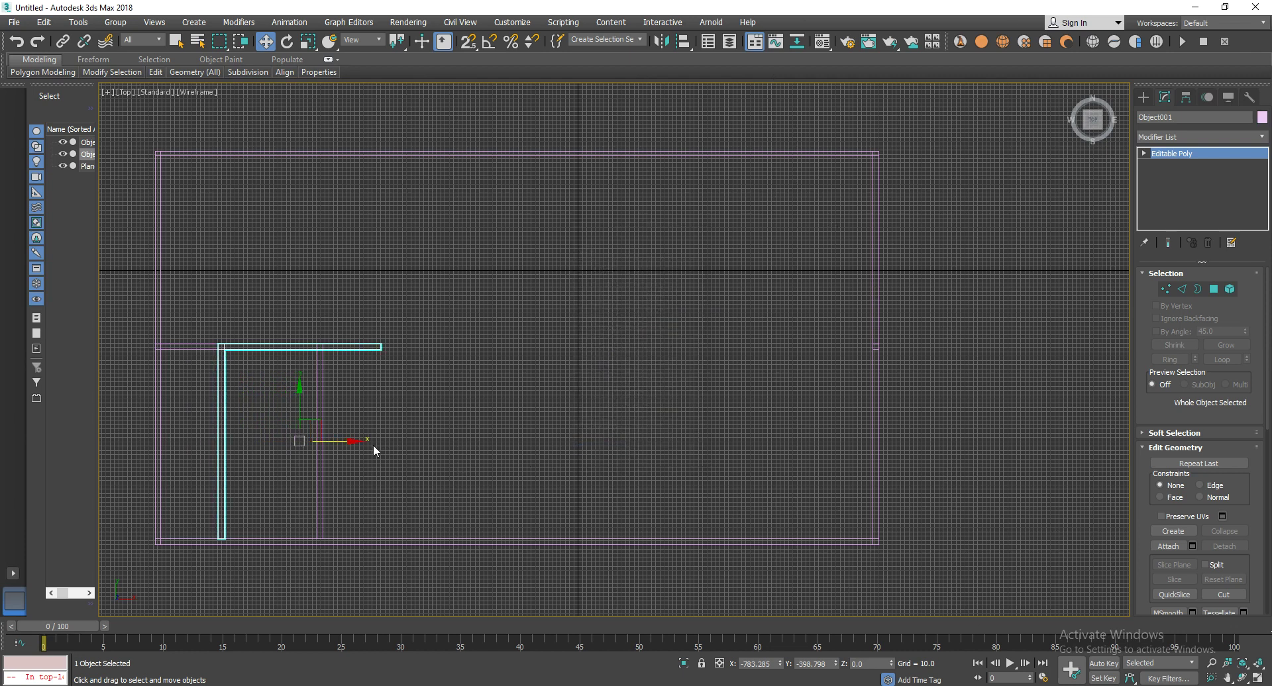
Move the mirrored copy right along X toward the right outer wall.
left_click_drag(341, 440, 831, 476)
left_click(954, 375)
scroll(954, 376, "up", 3)
scroll(897, 354, "up", 3)
left_click(656, 358)
mouse_move(669, 358)
middle_mouse_down()
mouse_move(681, 306)
mouse_move(569, 267)
middle_mouse_up()
scroll(698, 281, "down", 3)
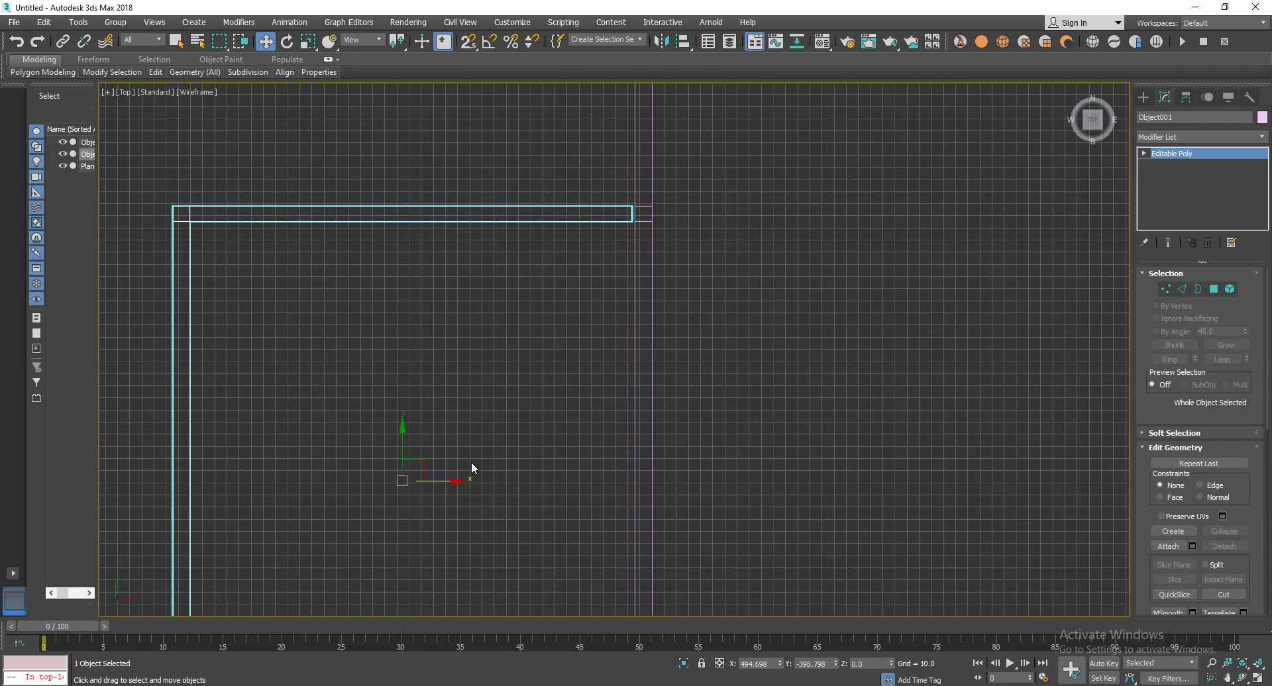
Nudge the copy flush against the outer wall and review both corner rooms.
left_click_drag(457, 483, 459, 482)
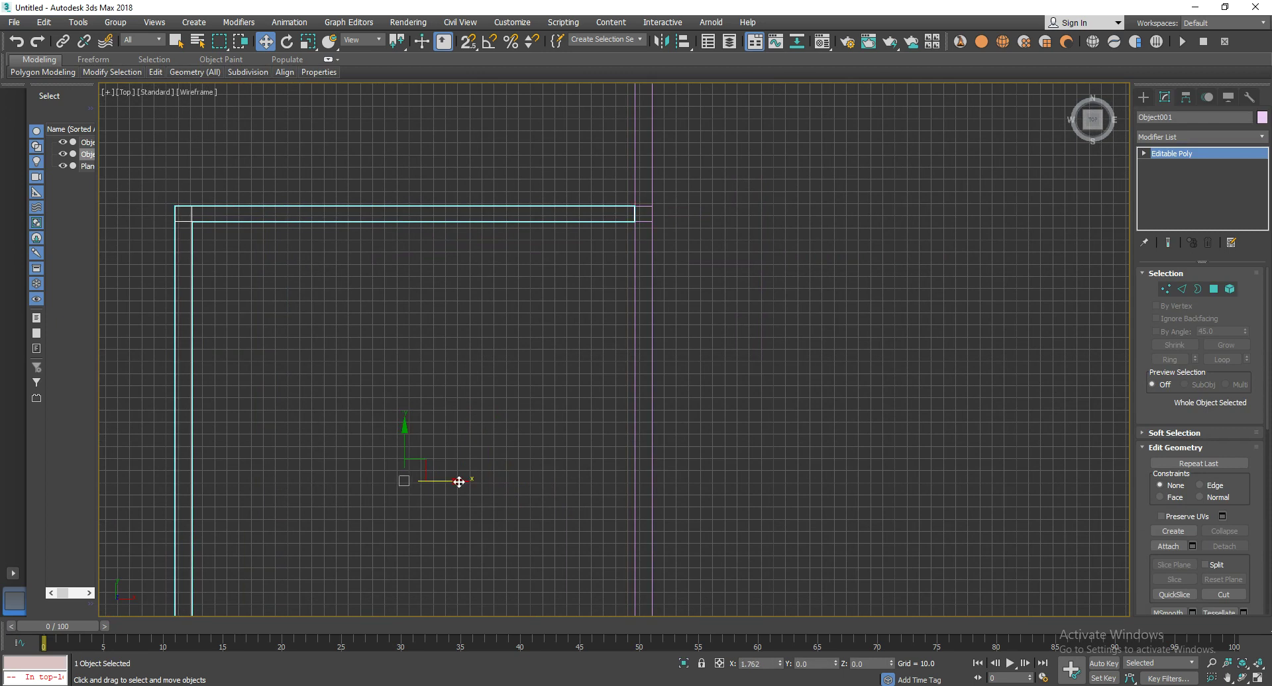
left_click(549, 355)
scroll(527, 233, "down", 3)
scroll(477, 265, "down", 3)
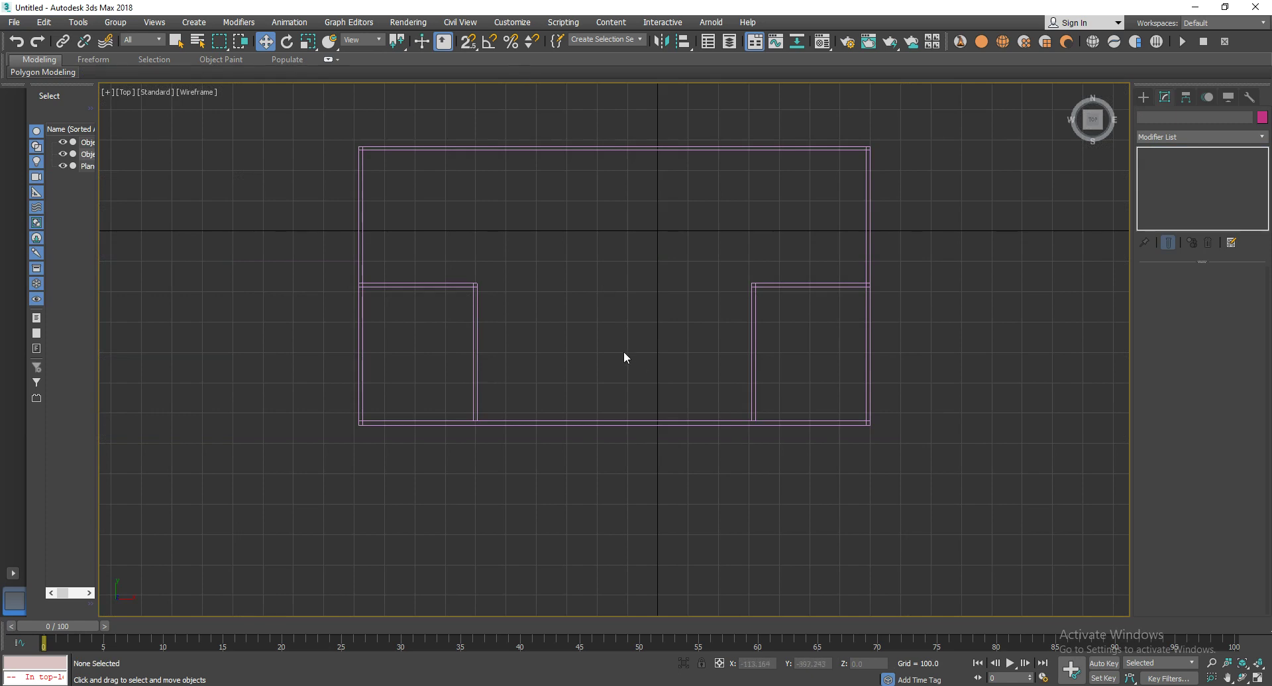
scroll(474, 357, "up", 2)
scroll(472, 344, "up", 2)
scroll(472, 331, "up", 2)
scroll(336, 310, "up", 2)
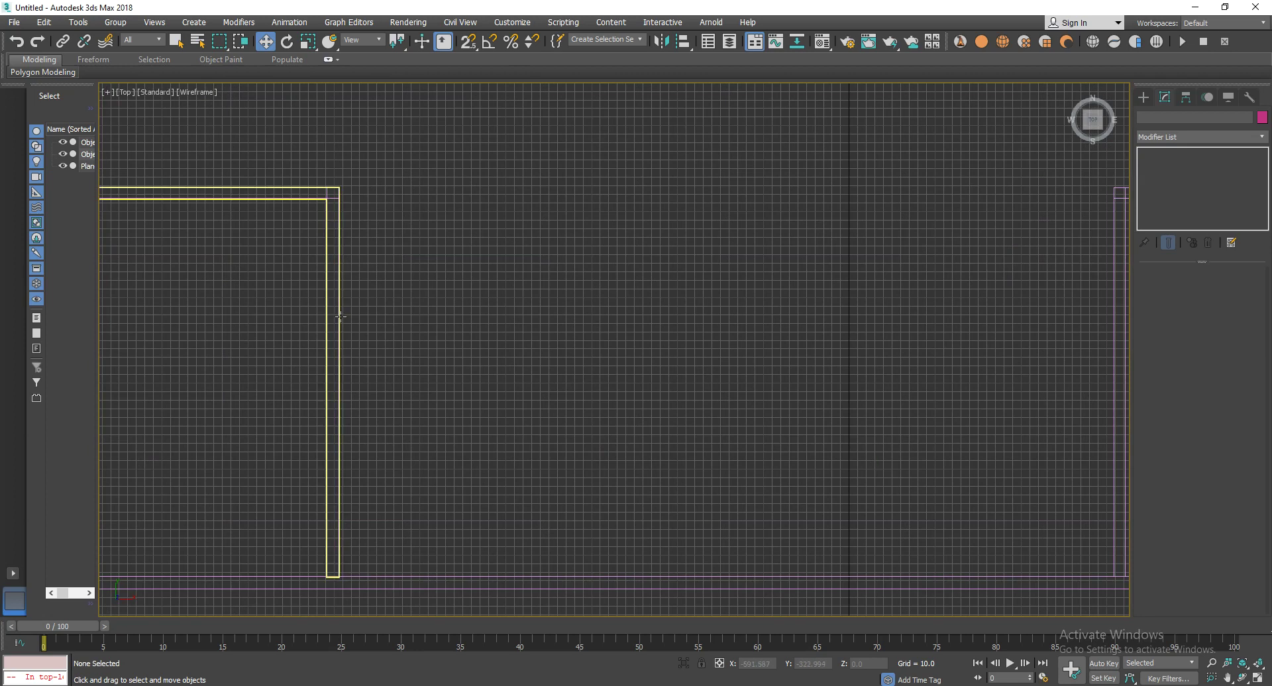
Connect two edges across the left wall's vertical arm and move the new cross edge up.
left_click(341, 318)
middle_click_drag(341, 317, 354, 325)
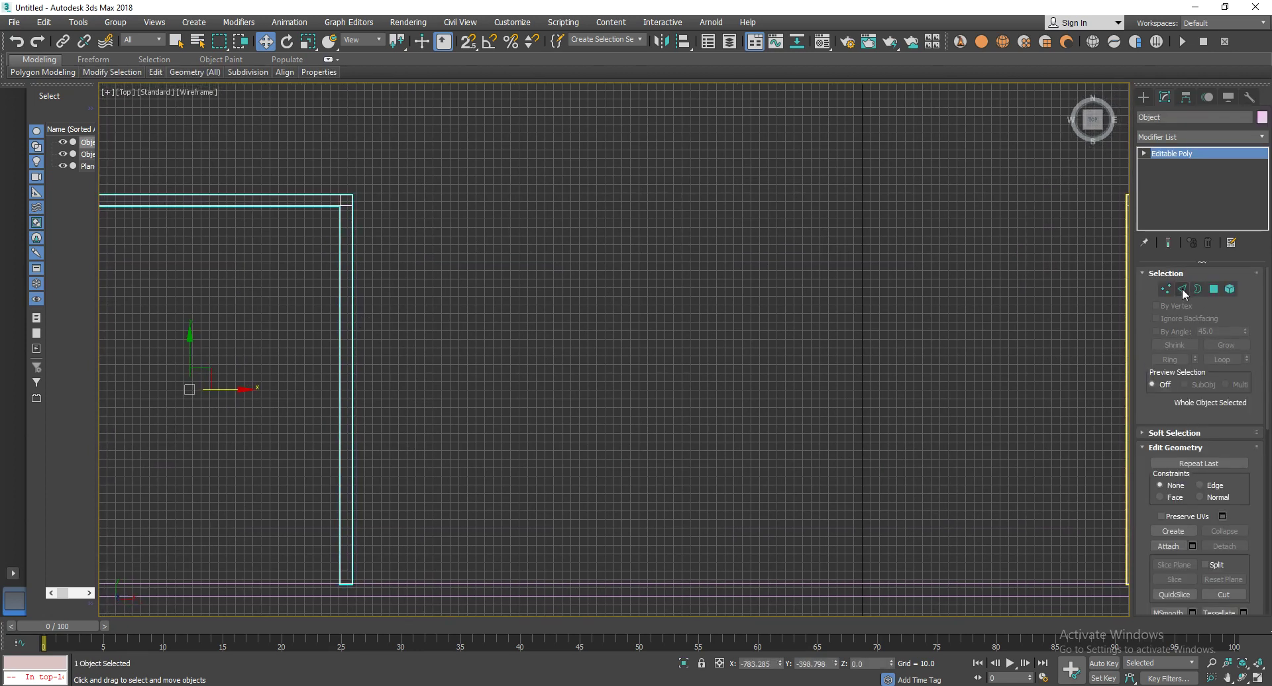
left_click(1181, 288)
middle_click_drag(597, 426, 681, 326)
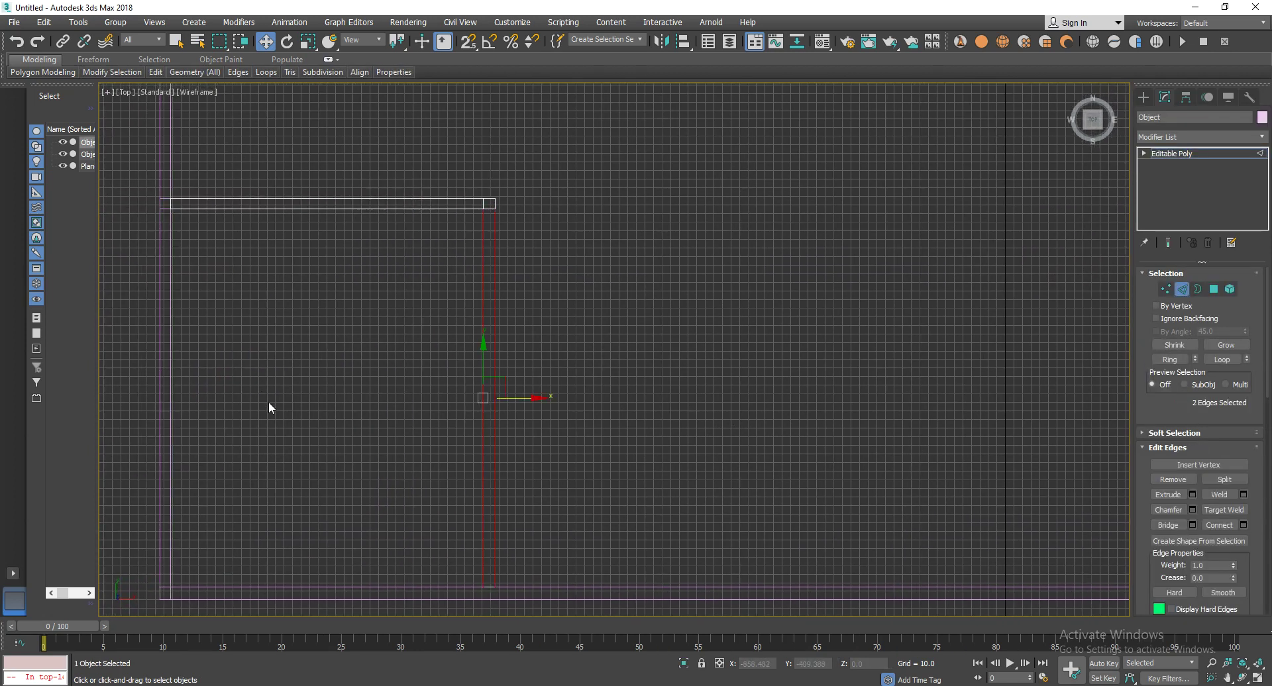
right_click(478, 292)
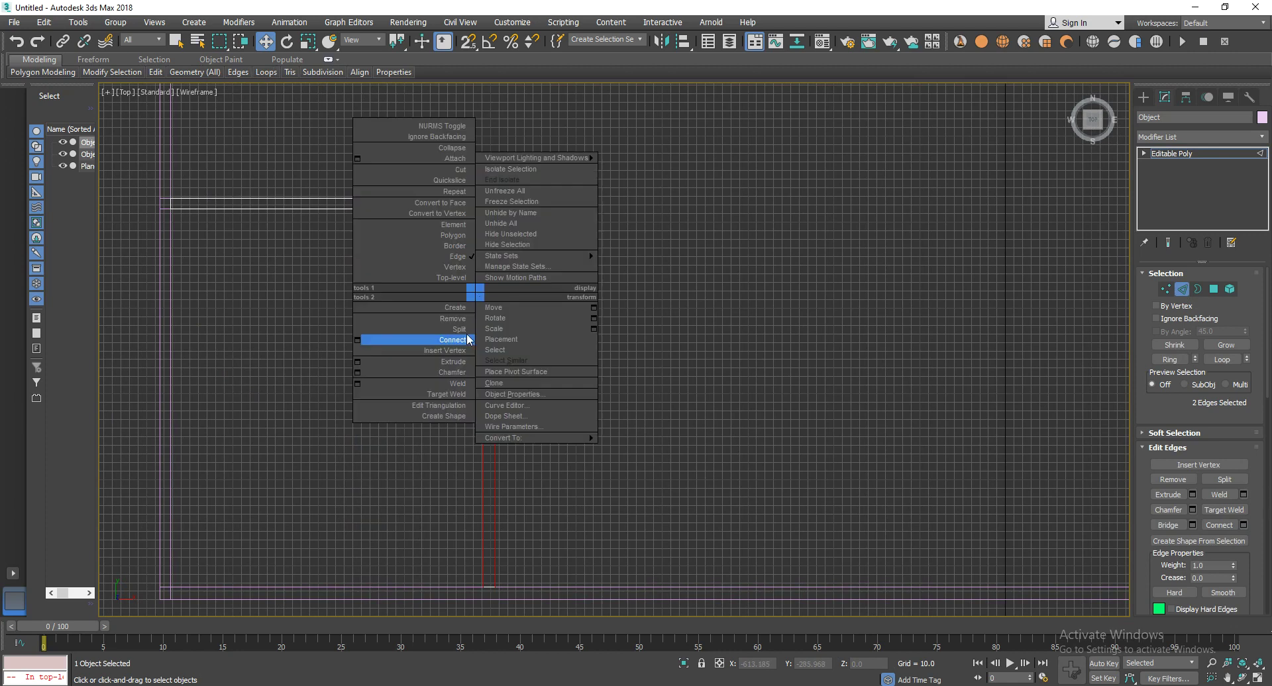
left_click(360, 339)
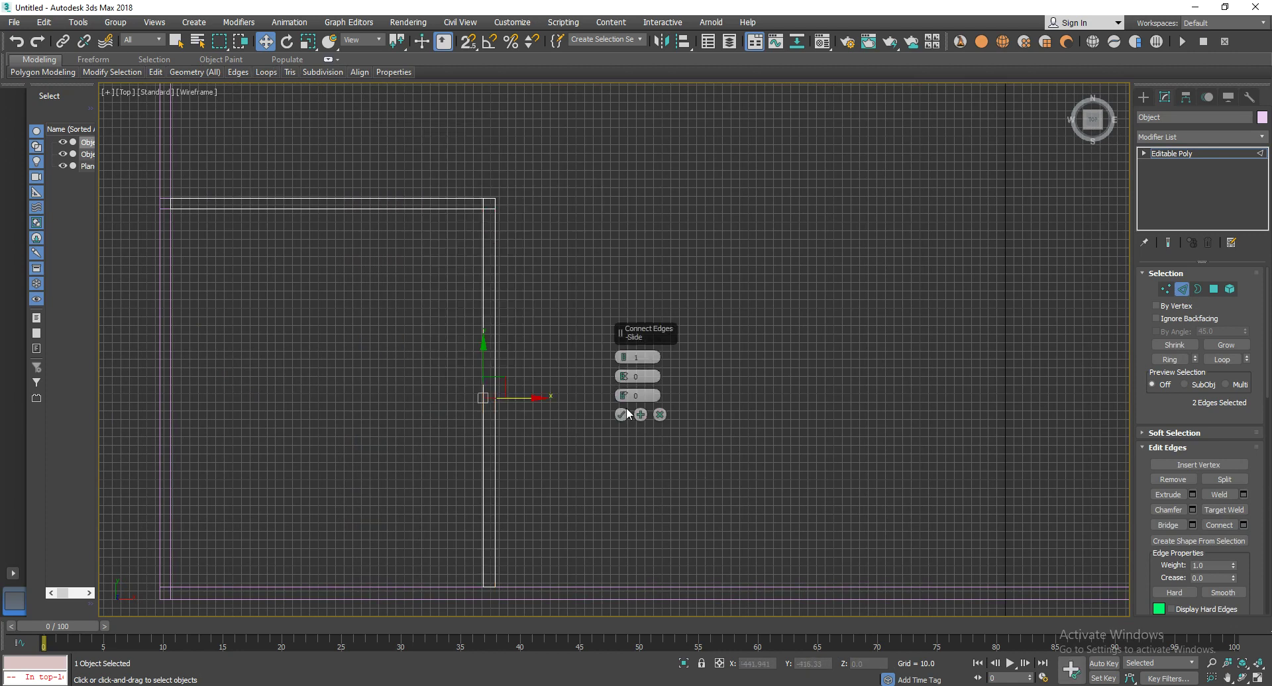
left_click(622, 415)
left_click_drag(497, 312, 500, 261)
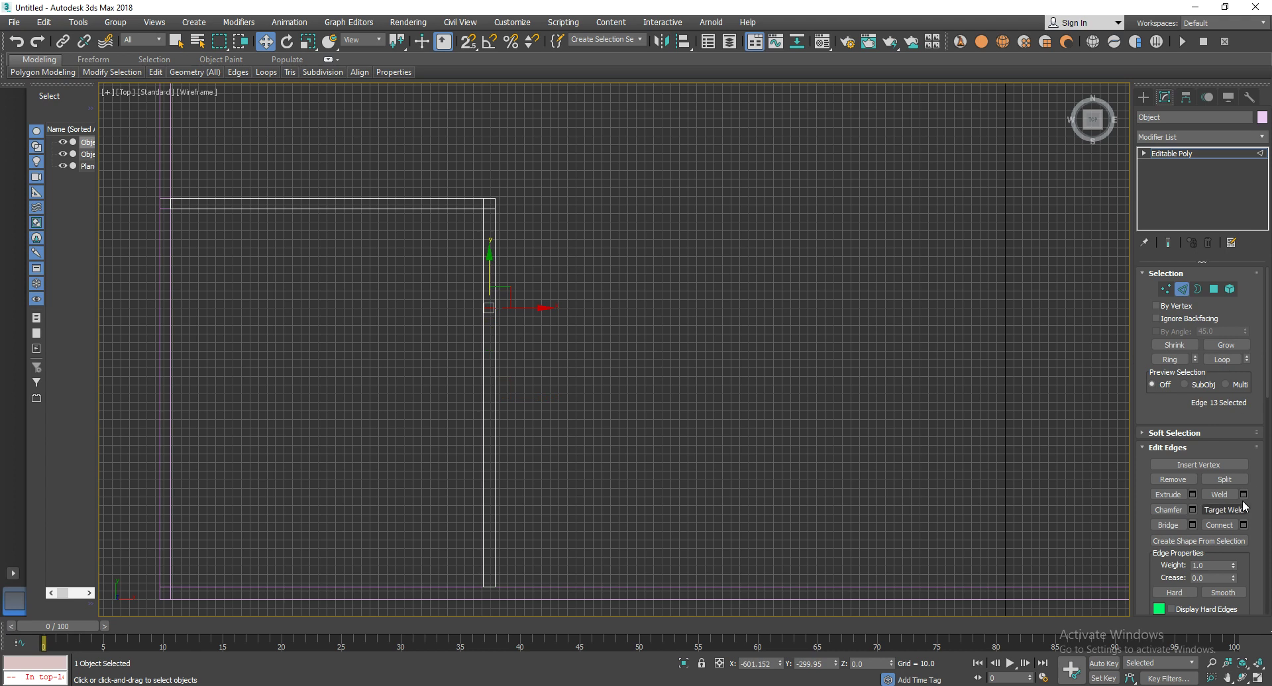
Chamfer the new cross edge by 7.942 into a pair of edges.
left_click(1192, 510)
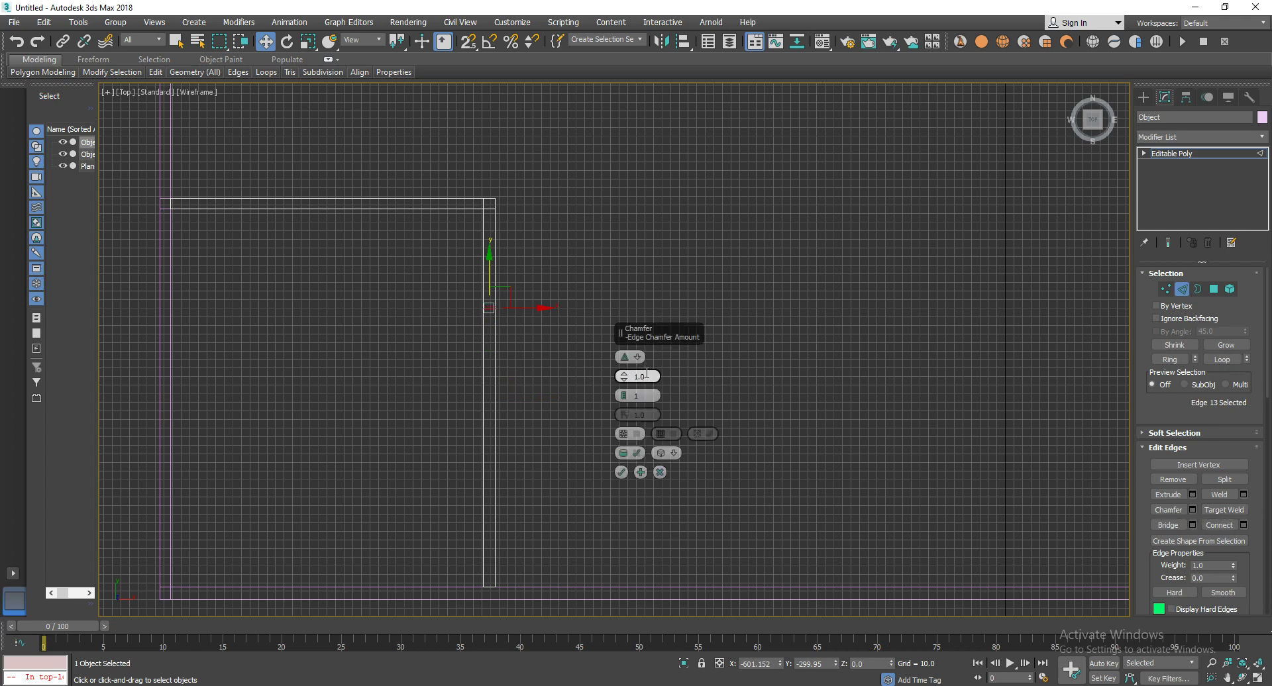
left_click_drag(630, 376, 630, 366)
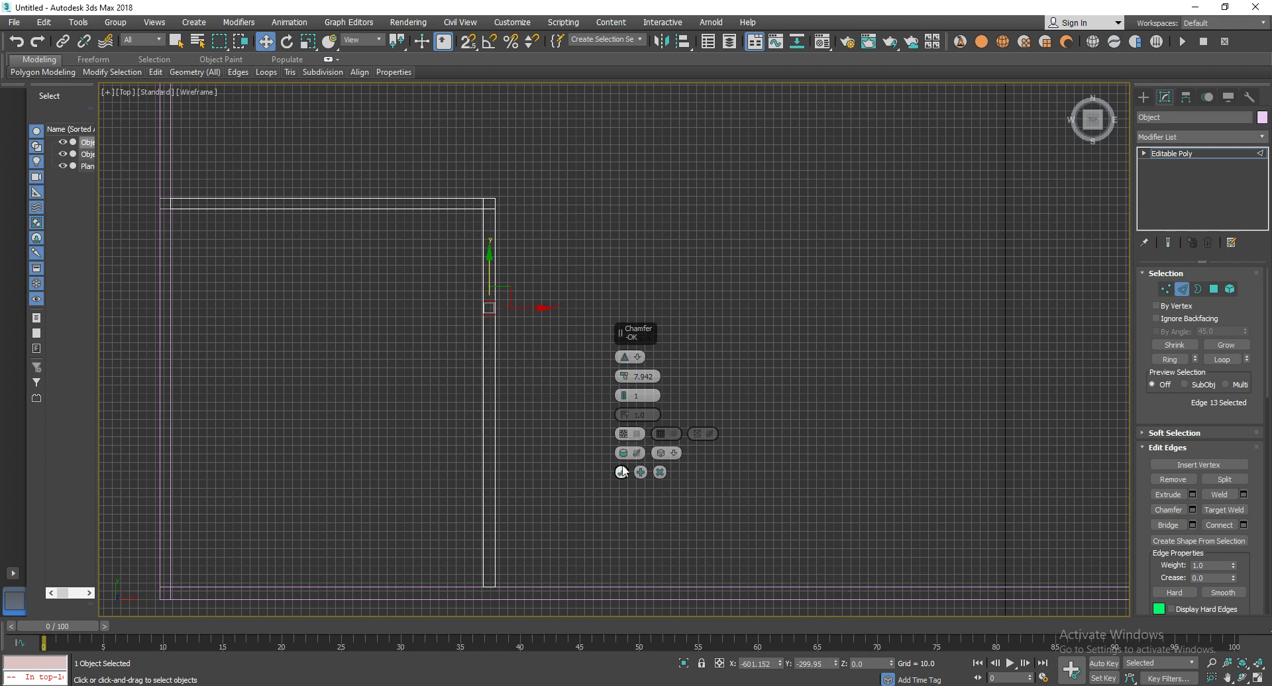
left_click(621, 472)
mouse_move(641, 482)
middle_mouse_down()
mouse_move(506, 430)
mouse_move(670, 417)
middle_mouse_up()
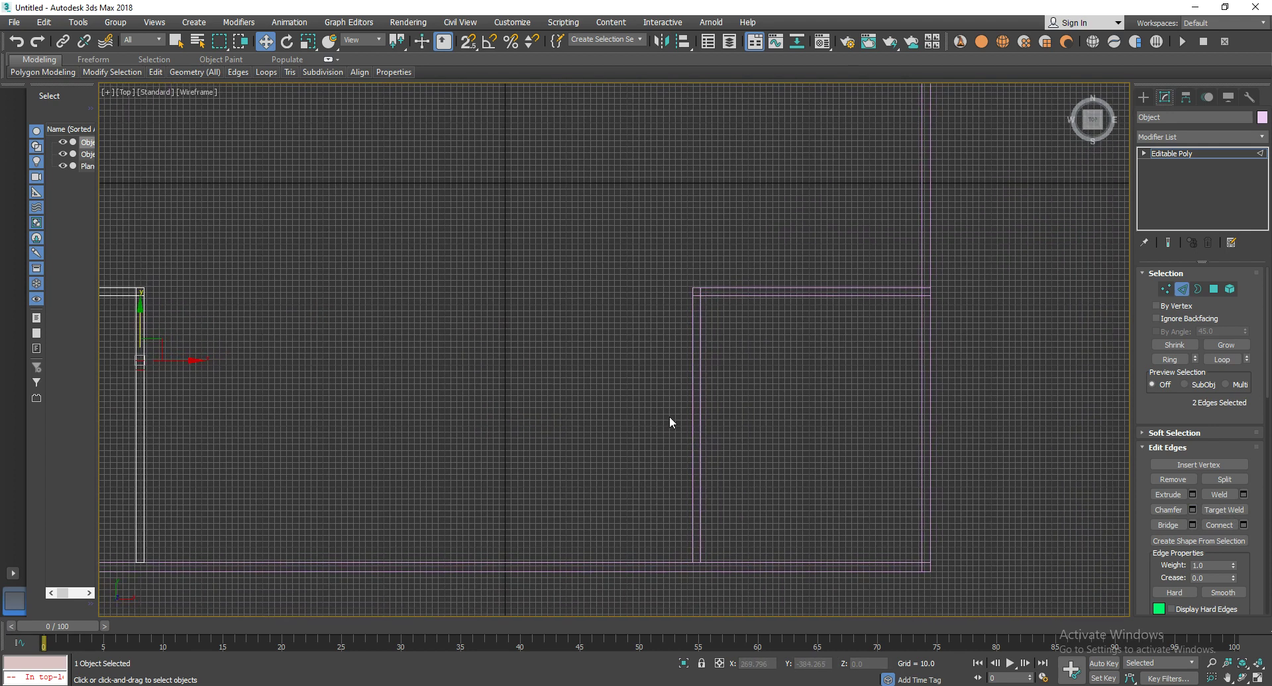
left_click(1180, 290)
left_click_drag(788, 340, 530, 377)
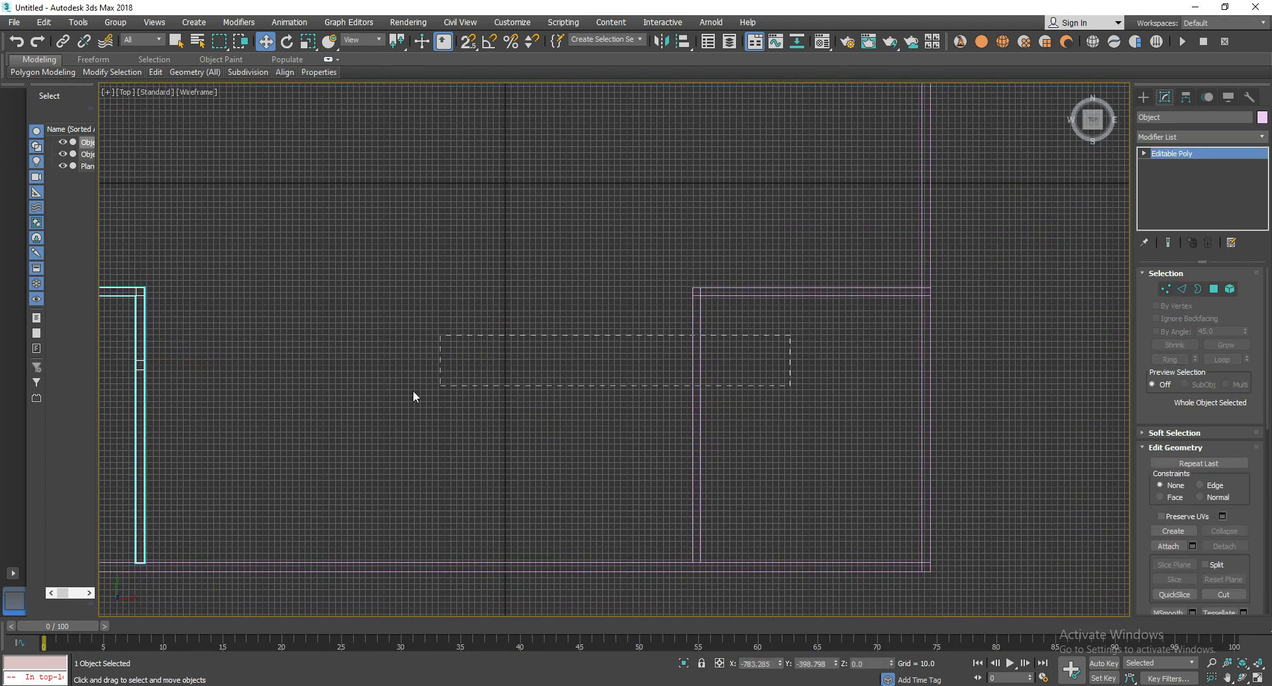
Connect the right L-wall arm's two vertical edges with 2 segments, adjusting pinch and slide.
left_click(1181, 290)
left_click_drag(1003, 331, 509, 419)
right_click(660, 376)
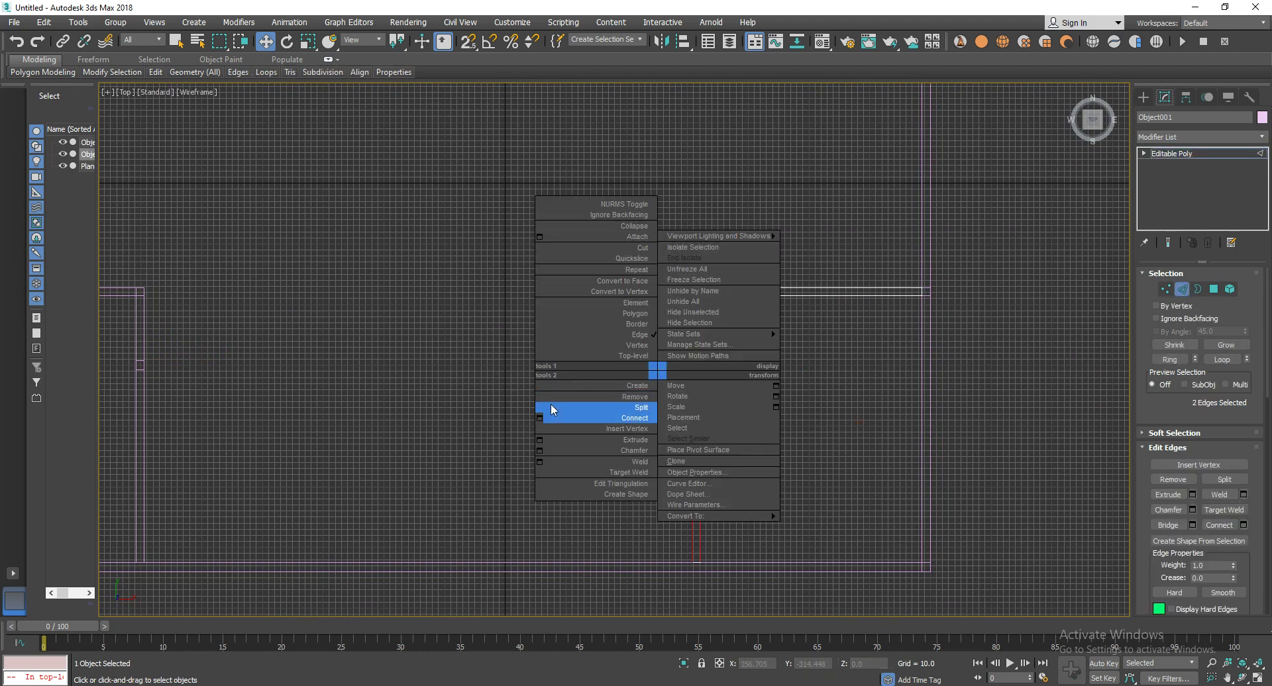
left_click(540, 418)
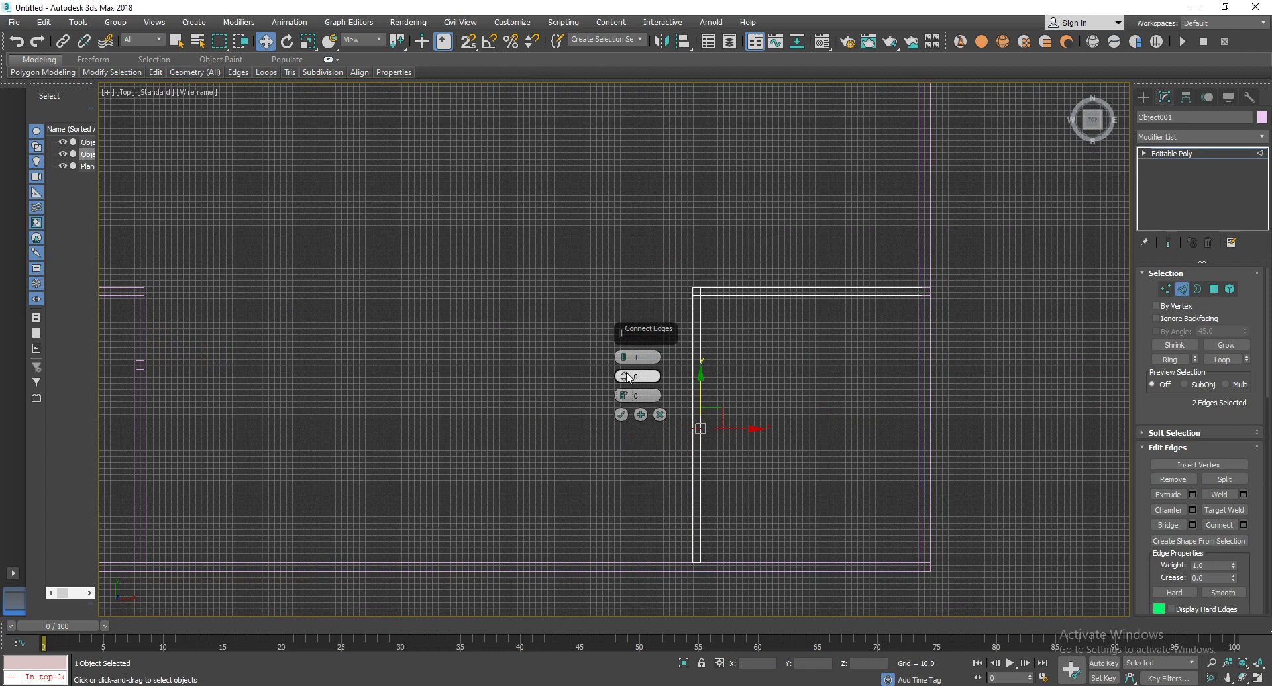
left_click_drag(624, 361, 627, 370)
left_click_drag(624, 415, 628, 580)
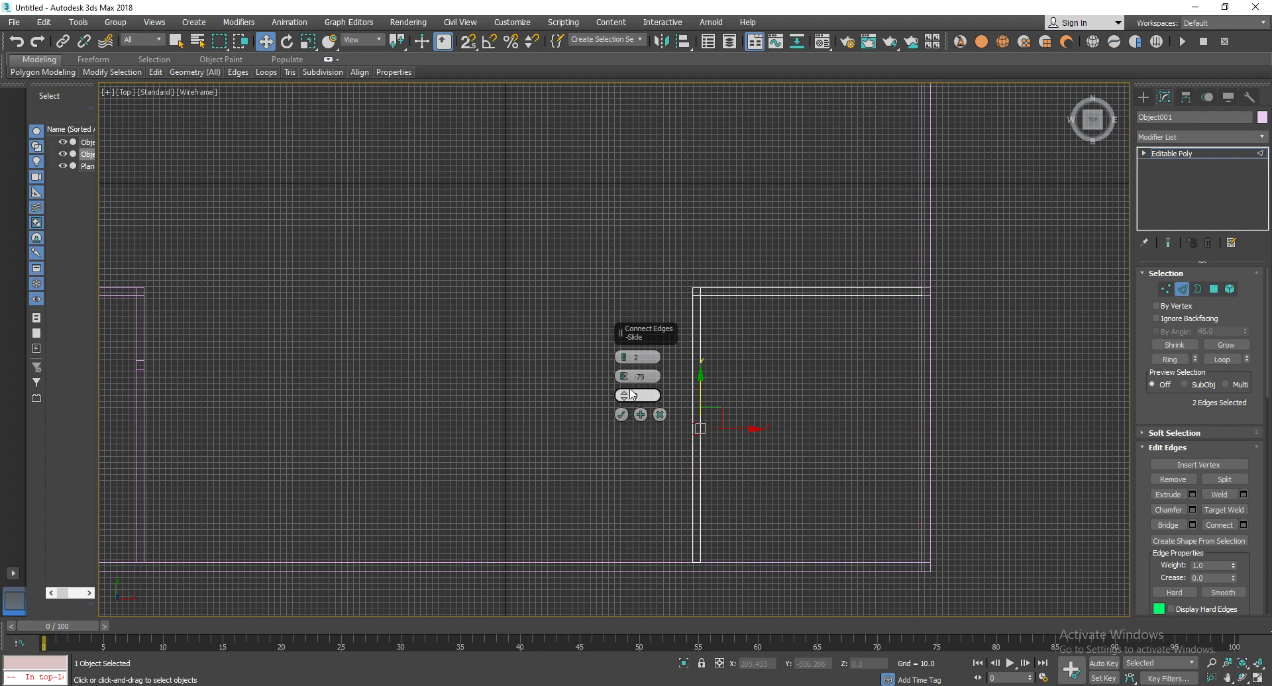
mouse_move(624, 395)
left_mouse_down()
mouse_move(628, 324)
mouse_move(647, 570)
mouse_move(680, 113)
mouse_move(711, 322)
mouse_move(715, 463)
left_mouse_up()
left_click(621, 415)
Shift-drag the short edge between the cuts left to the left L-wall, cloning a wall strip.
middle_click_drag(614, 428, 750, 428)
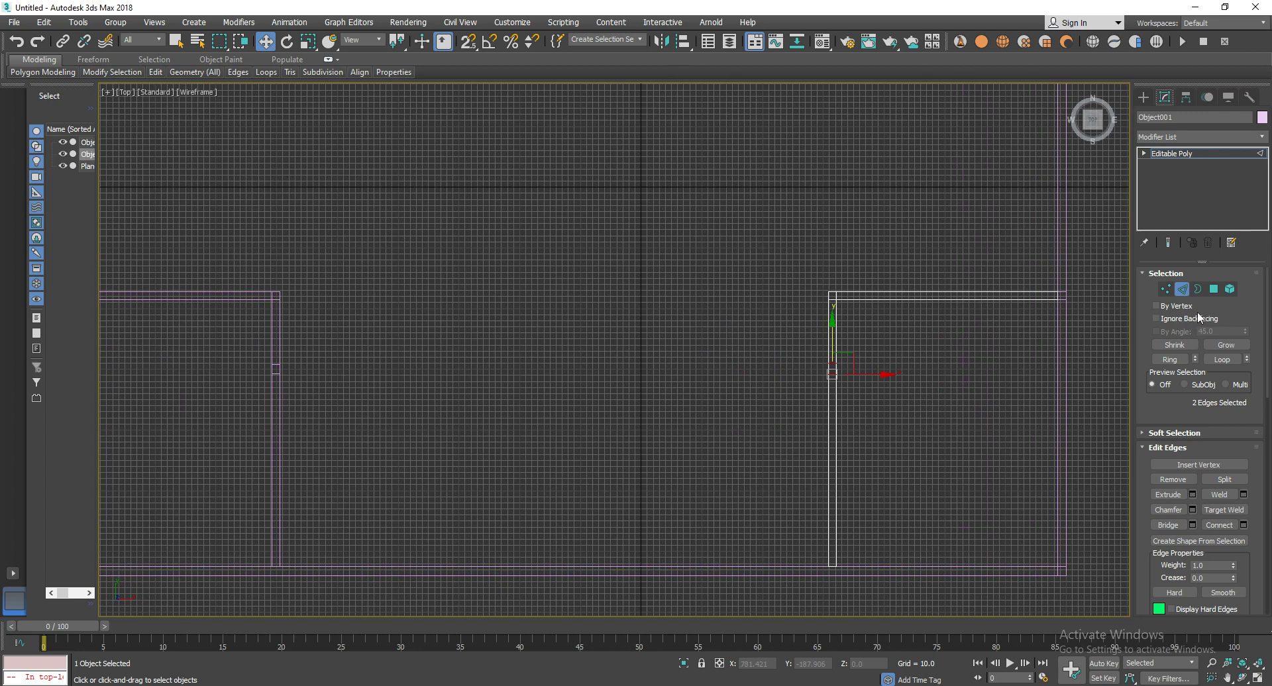
left_click(805, 414)
left_click(830, 369)
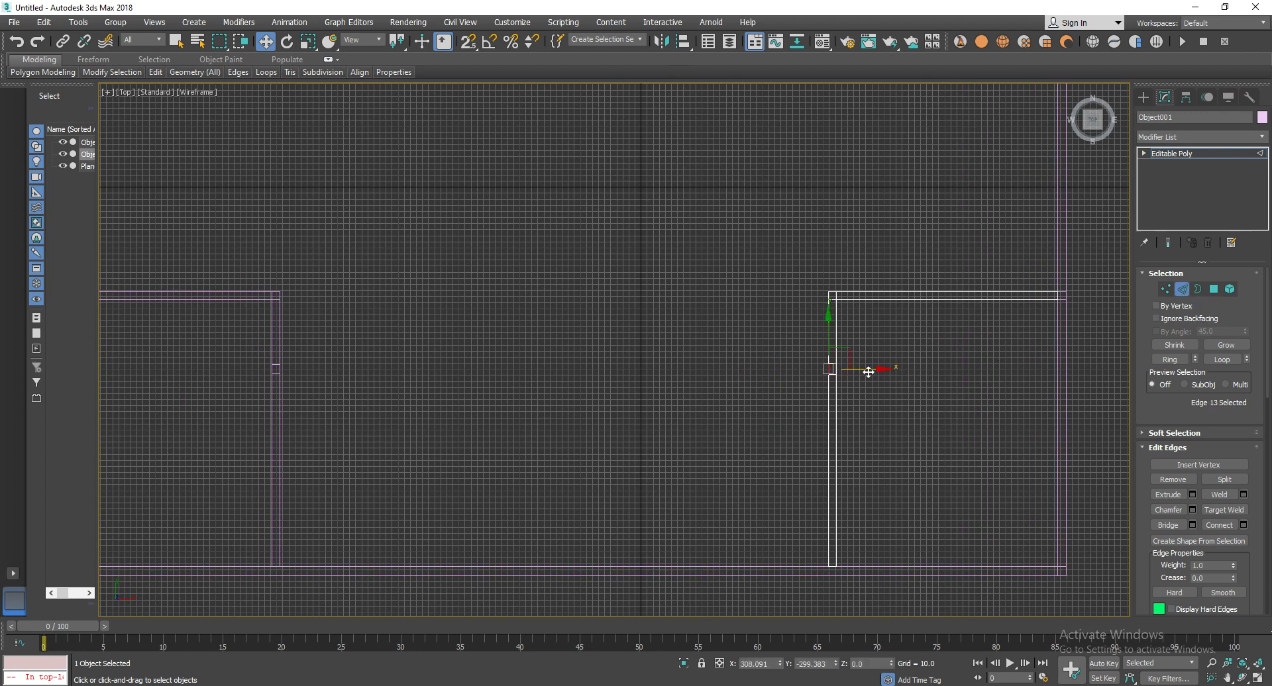
left_click_drag(874, 369, 334, 389, "shift")
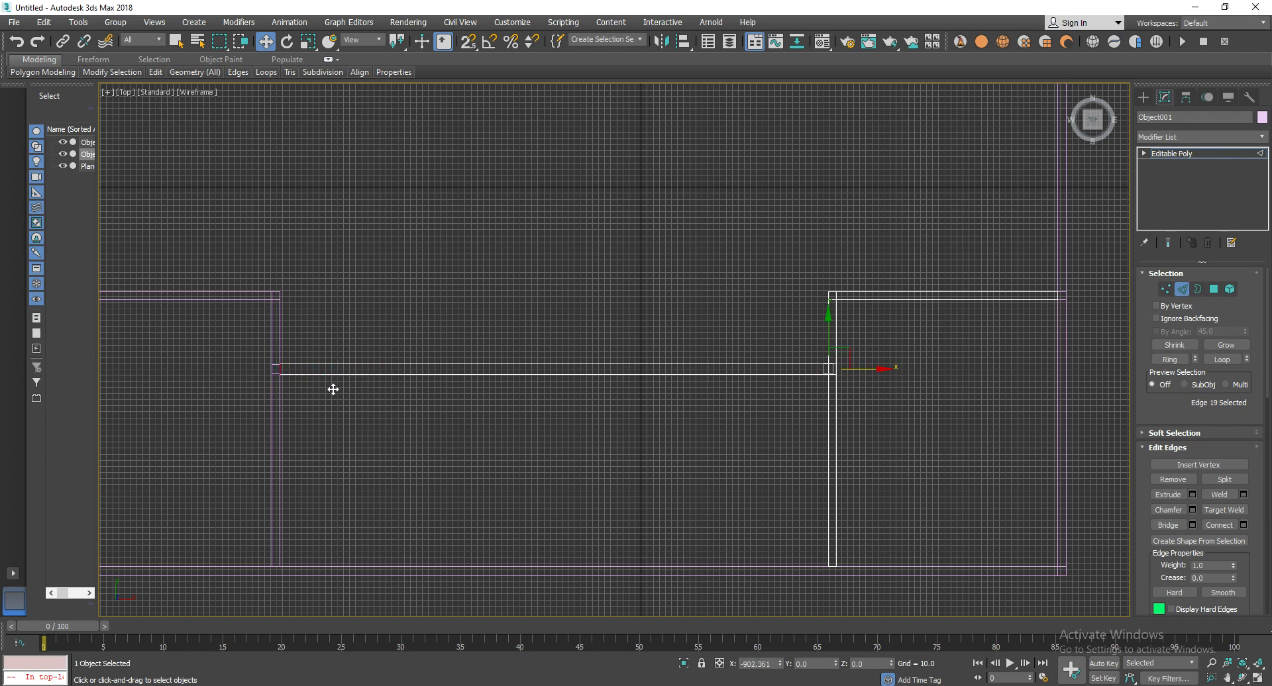
left_click(1183, 290)
key("4")
left_click_drag(605, 261, 600, 530)
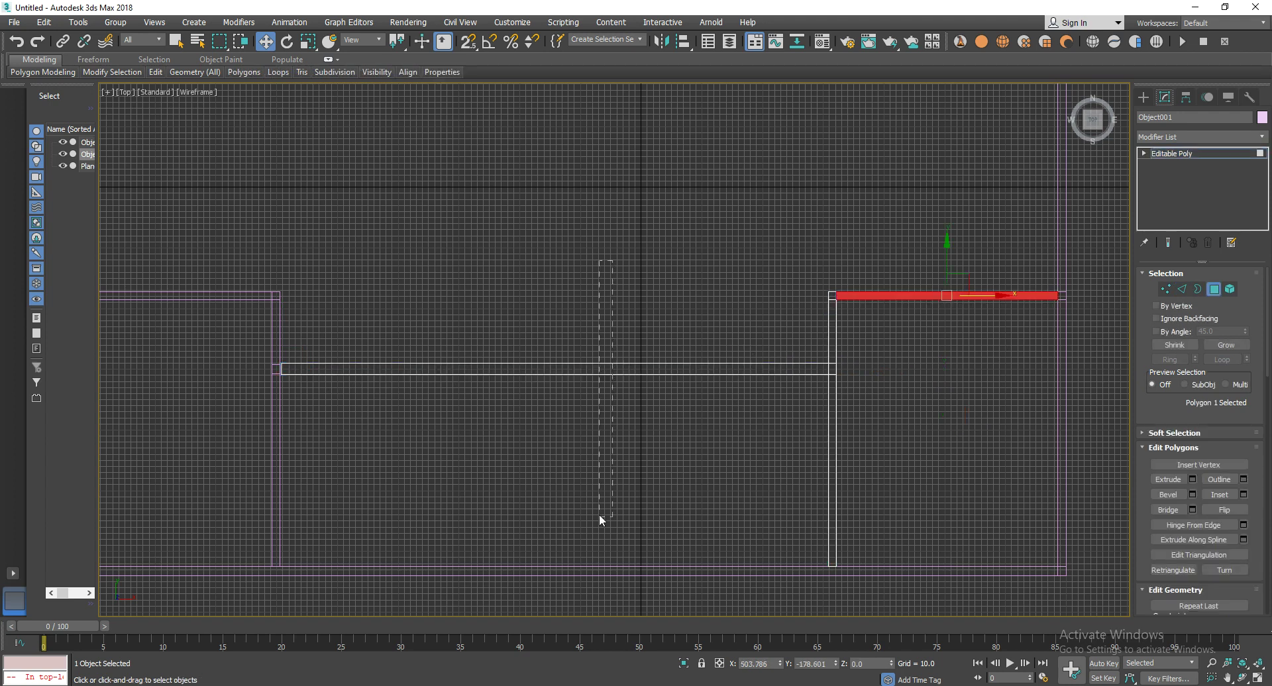
Detach the selected middle-bar polygons as a new object named Object002 and select it.
right_click(591, 404)
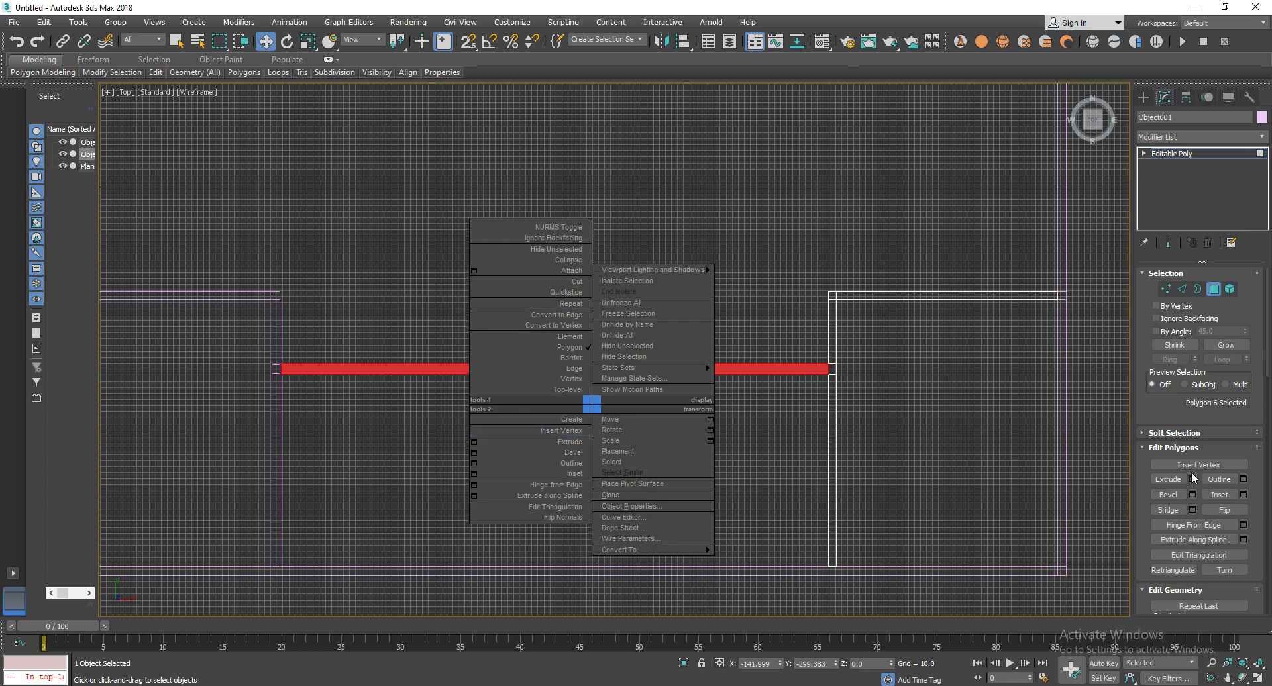
scroll(1174, 454, "down", 1)
scroll(1178, 461, "down", 1)
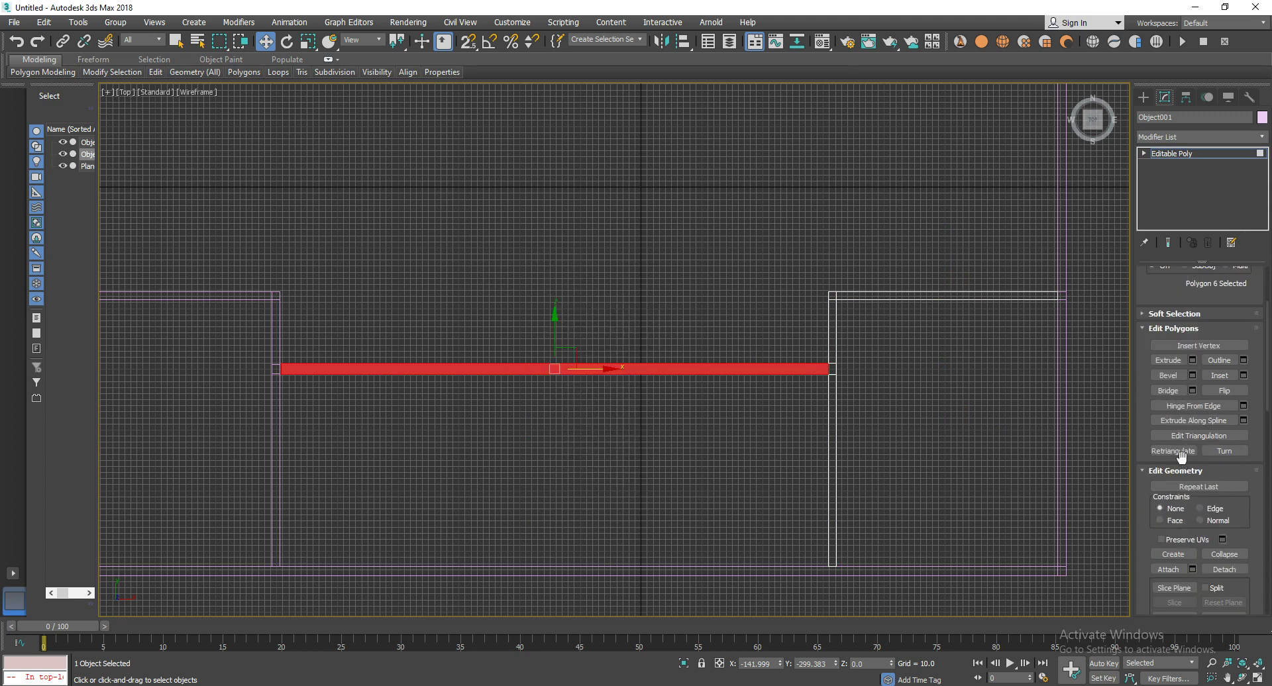
scroll(1183, 467, "down", 1)
left_click(1222, 549)
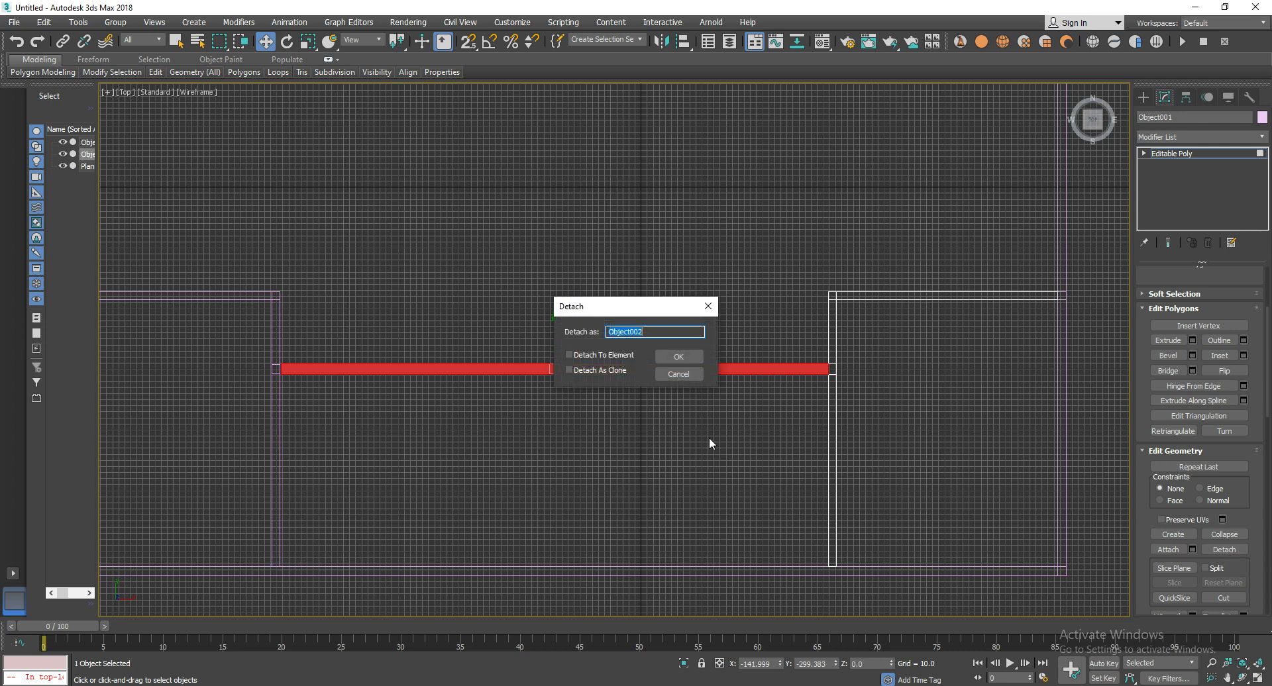
left_click(672, 355)
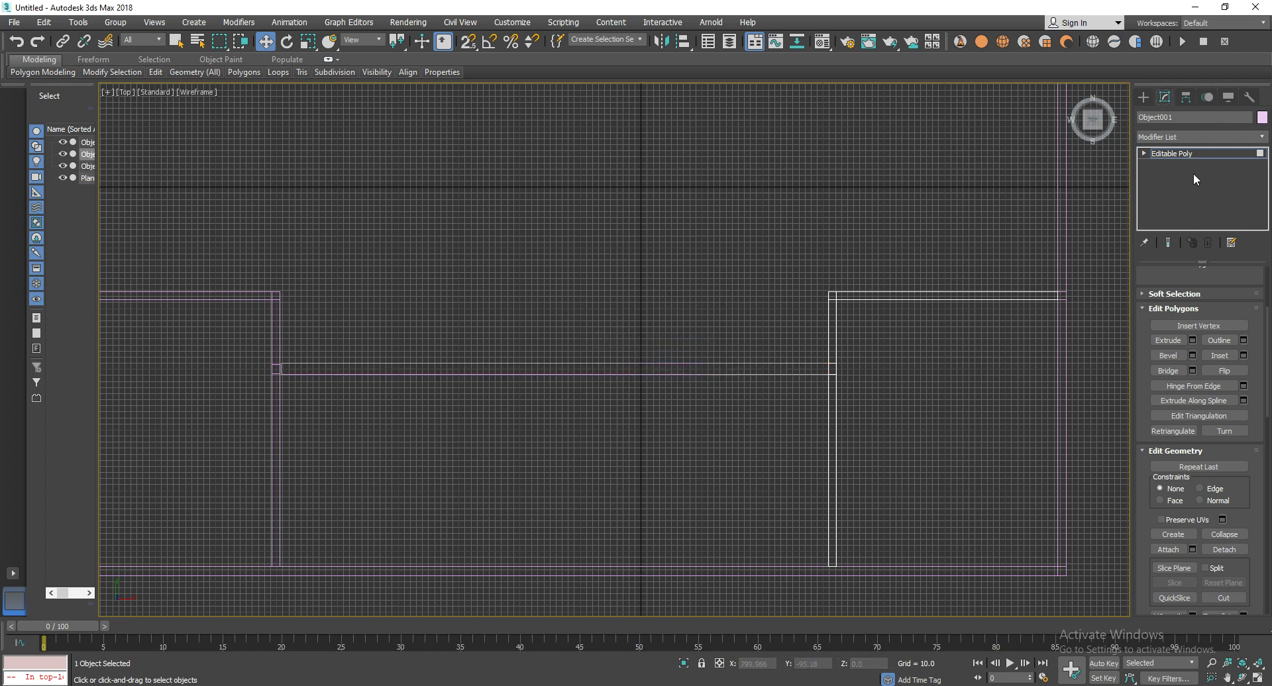
left_click(1175, 157)
left_click(563, 369)
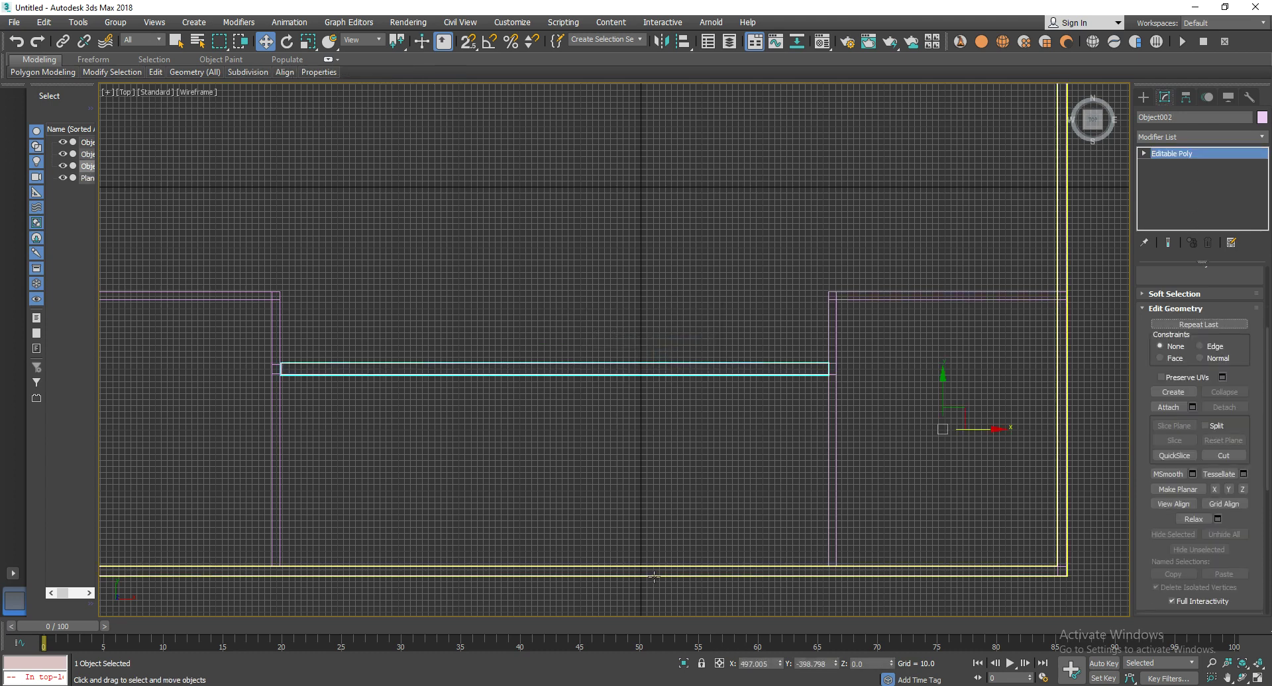
Select the inner wall's top edge and start a Connect with slide set to 0.
middle_click_drag(508, 404, 525, 408)
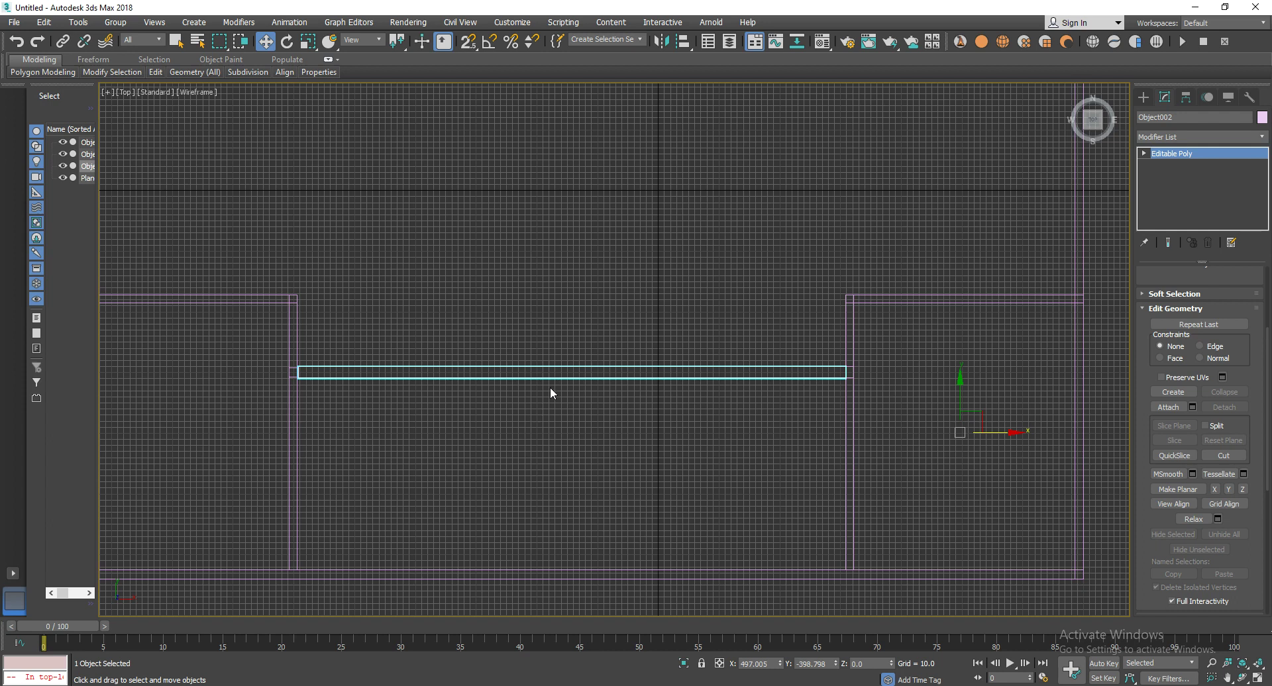
middle_click_drag(550, 388, 576, 392)
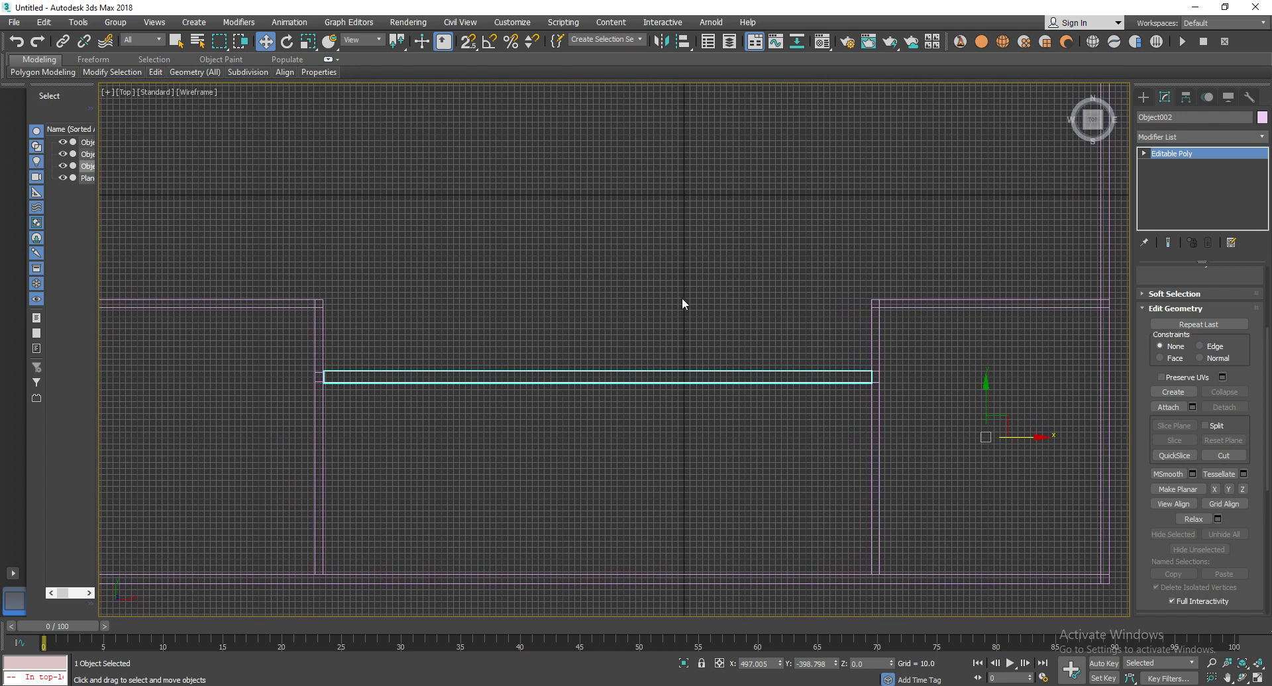
key("2")
left_click(579, 372)
right_click(577, 370)
left_click(458, 414)
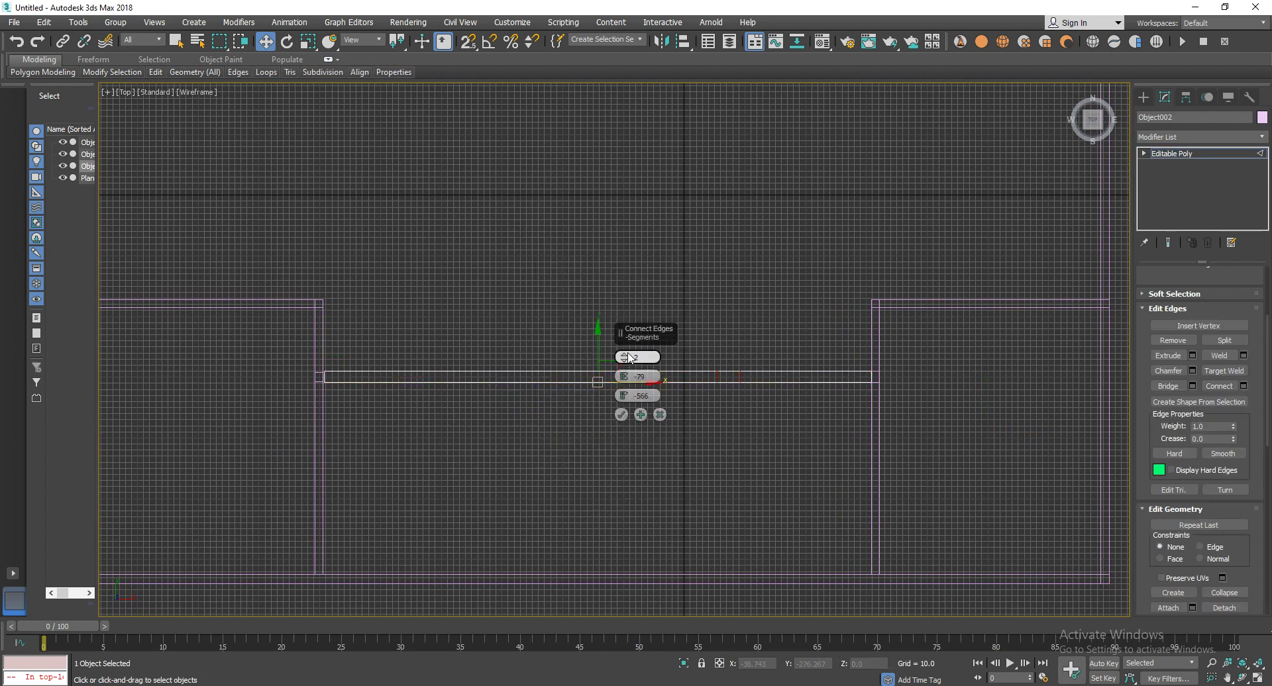
left_click(626, 355)
double_click(636, 396)
type("0")
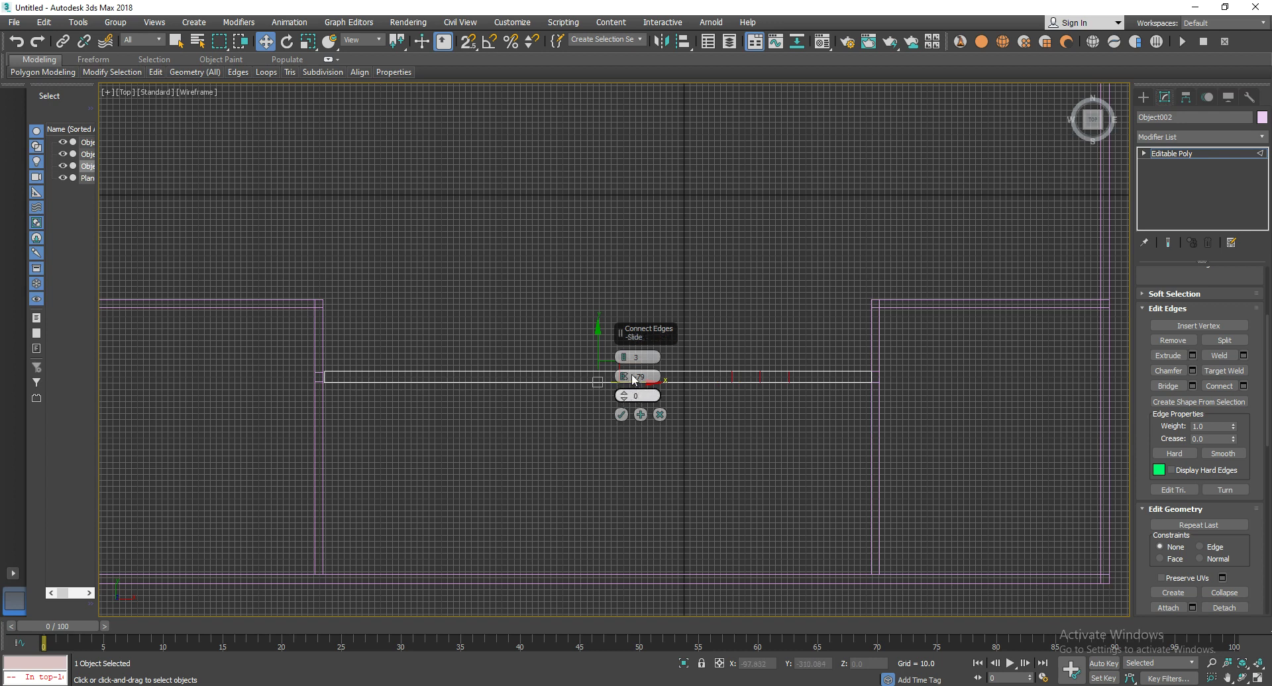
key("Return")
Set pinch 0, reduce to one segment, and slide the cut near the right end (about -69).
double_click(634, 376)
left_click_drag(634, 376, 619, 442)
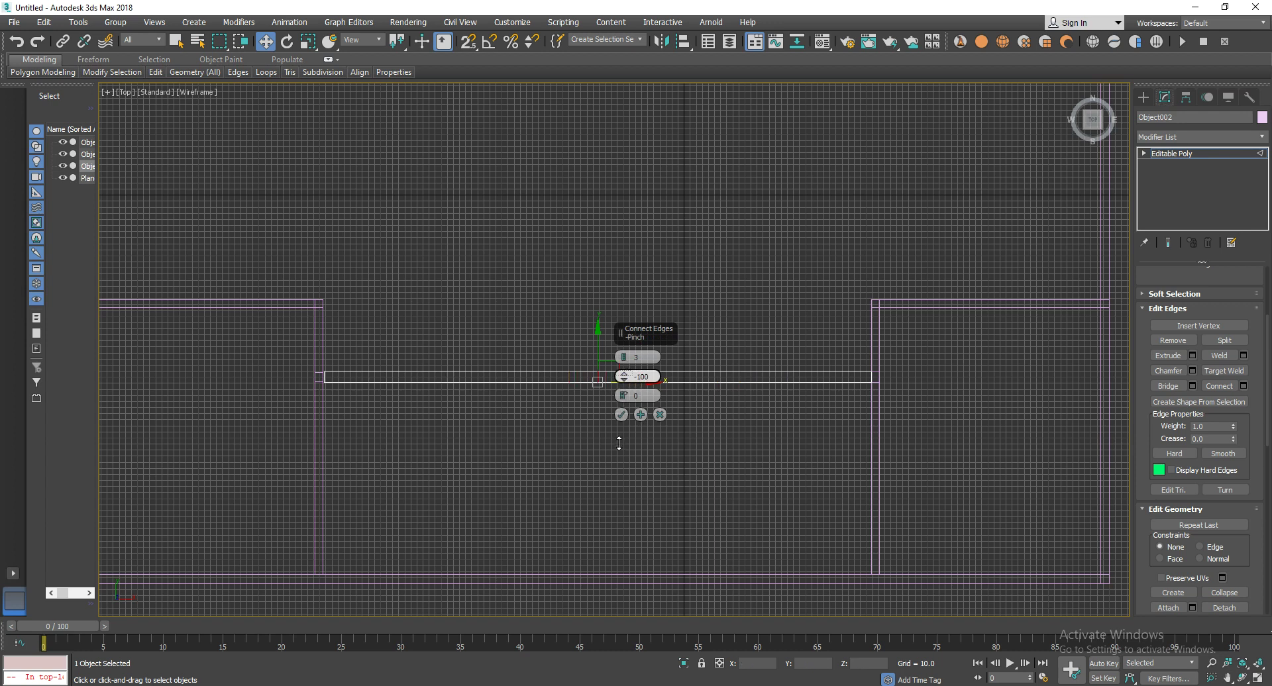
left_click_drag(612, 349, 611, 308)
type("0")
key("Return")
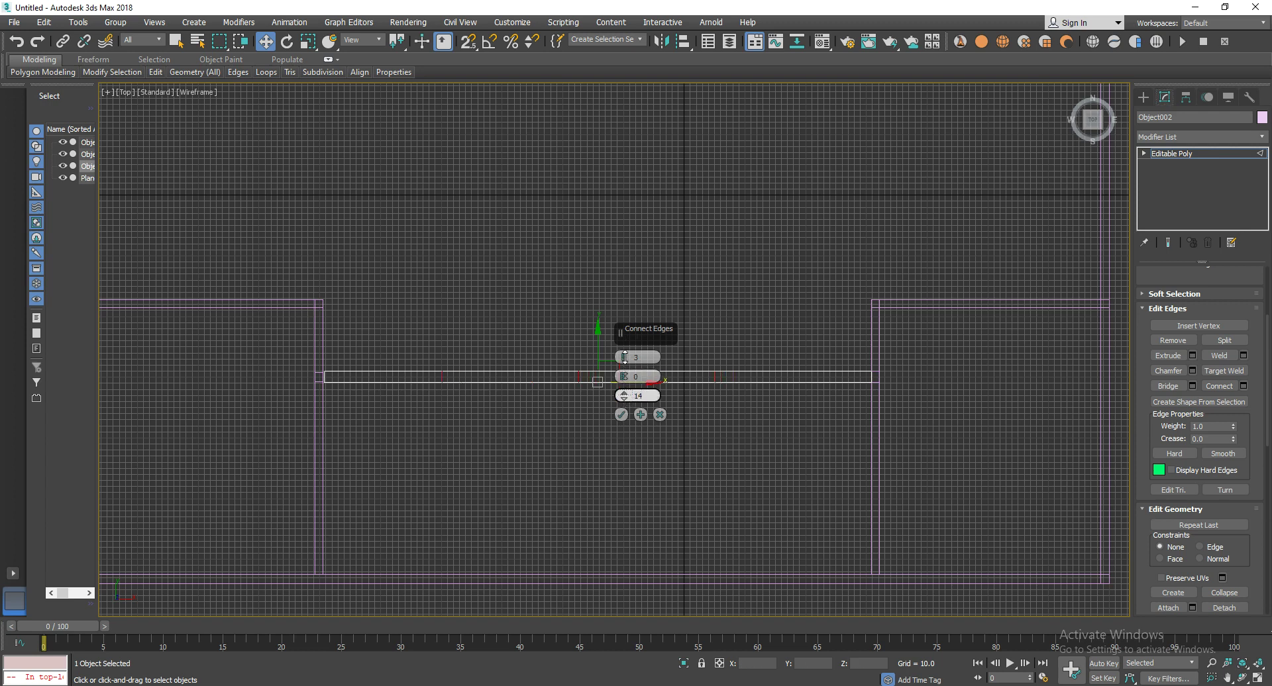
left_click_drag(624, 395, 628, 502)
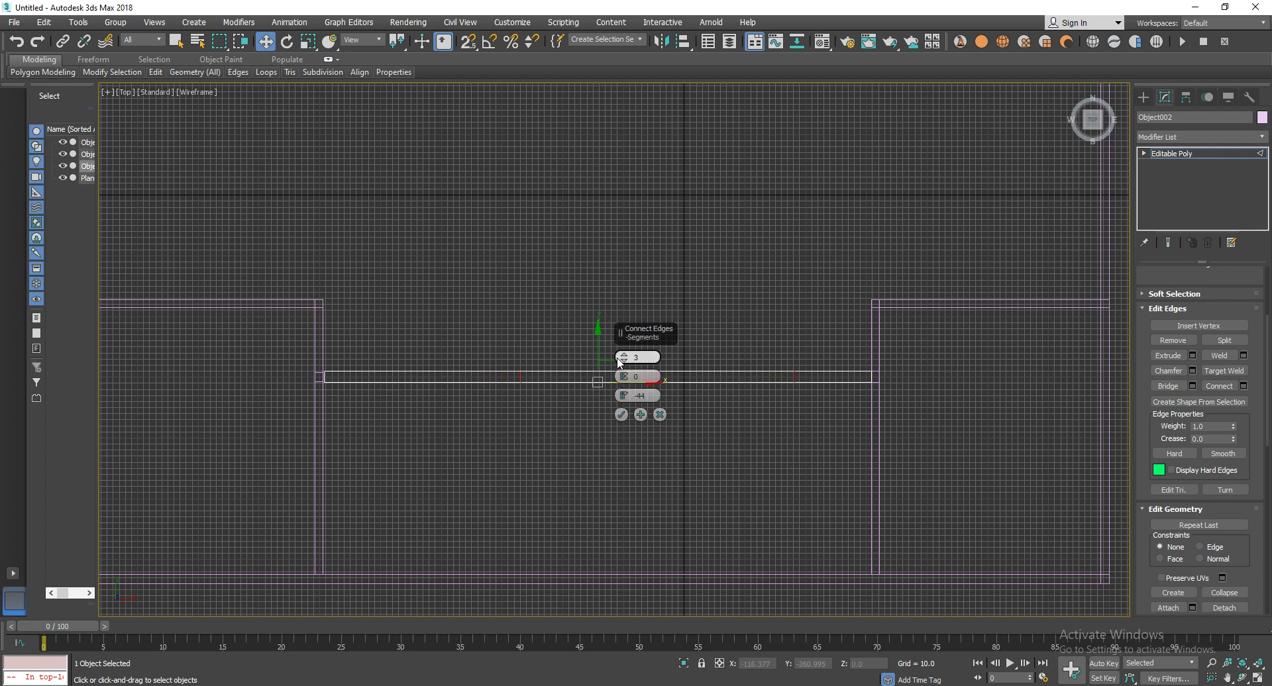
left_click_drag(625, 364, 626, 368)
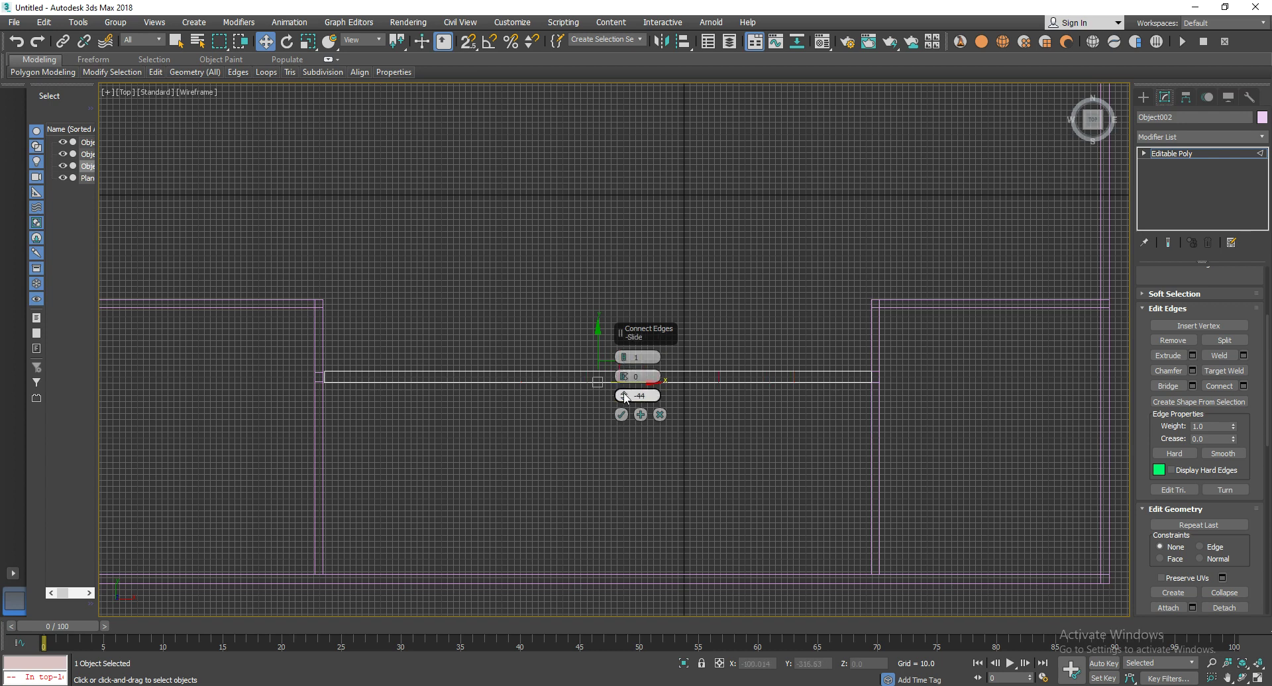
left_click_drag(624, 395, 624, 416)
left_click_drag(624, 427, 603, 471)
Commit the single cut and chamfer it with an edge amount of 7.545.
left_click(621, 414)
mouse_move(788, 427)
middle_mouse_down()
mouse_move(801, 448)
mouse_move(735, 358)
middle_mouse_up()
scroll(804, 437, "up", 4)
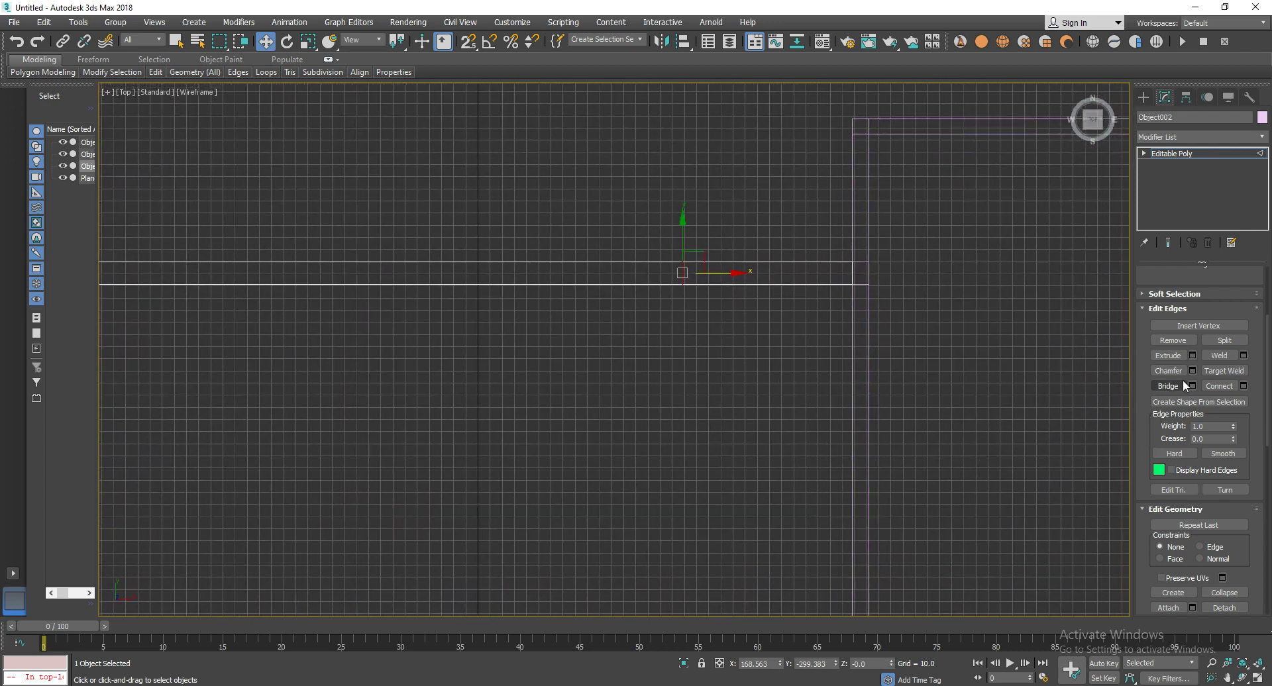
left_click(1191, 370)
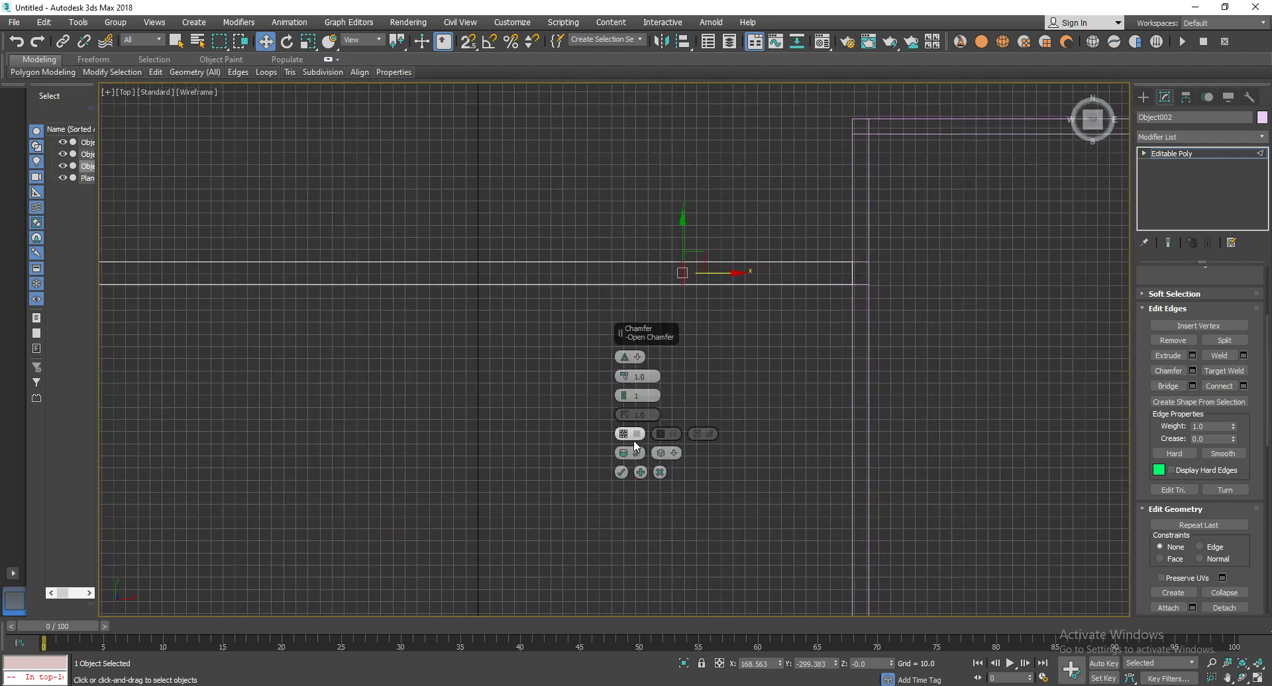
left_click_drag(637, 380, 629, 363)
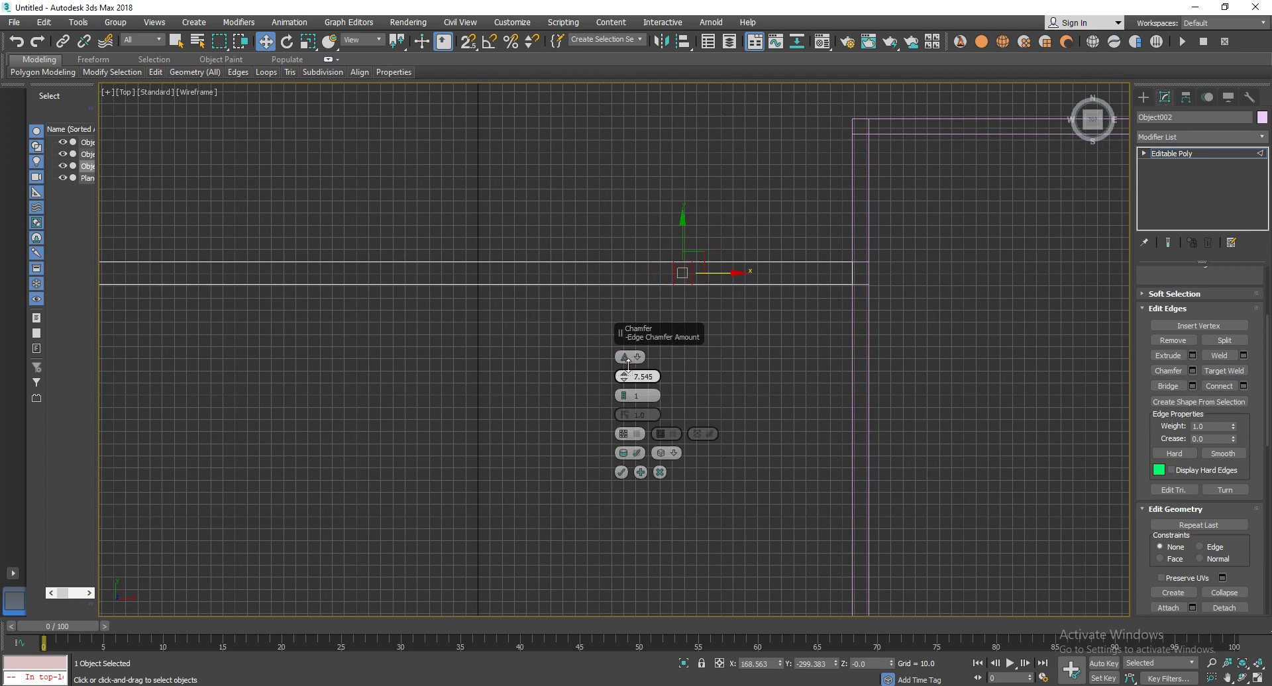
left_click(621, 472)
Shift-drag the new edge down along Y to extend a partition strip to the bottom wall.
scroll(613, 437, "down", 4)
scroll(689, 397, "up", 3)
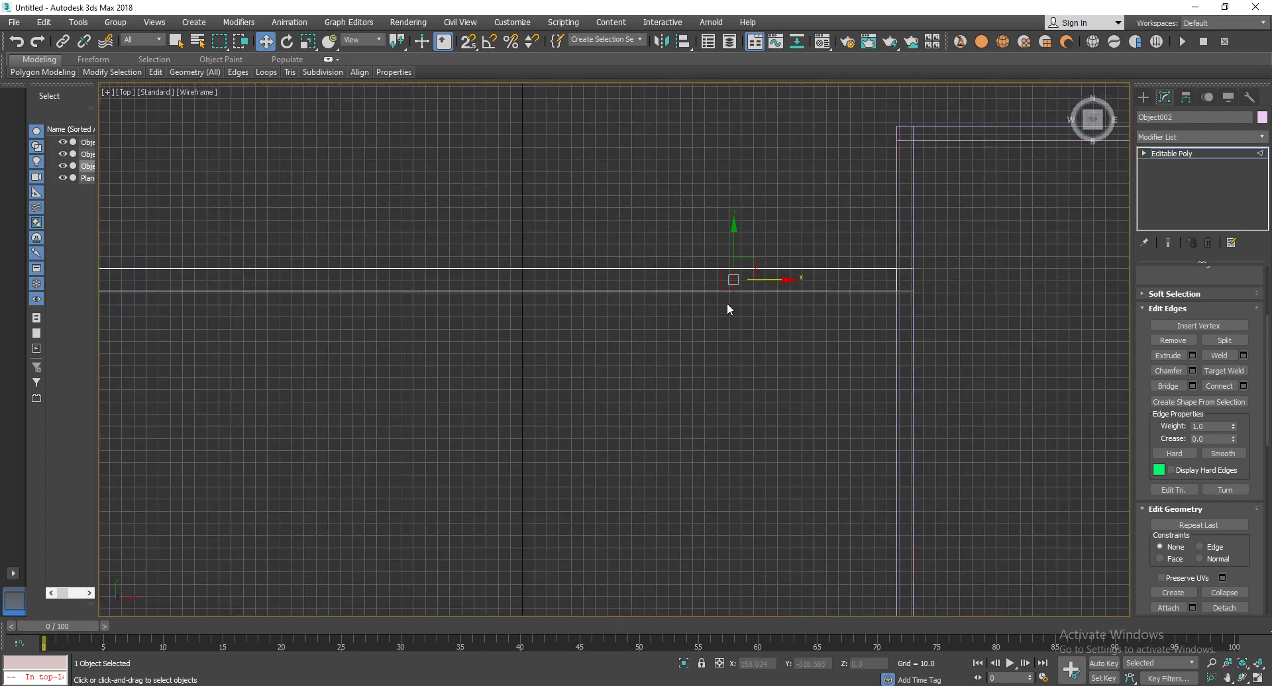
scroll(725, 295, "down", 2)
scroll(739, 365, "down", 1)
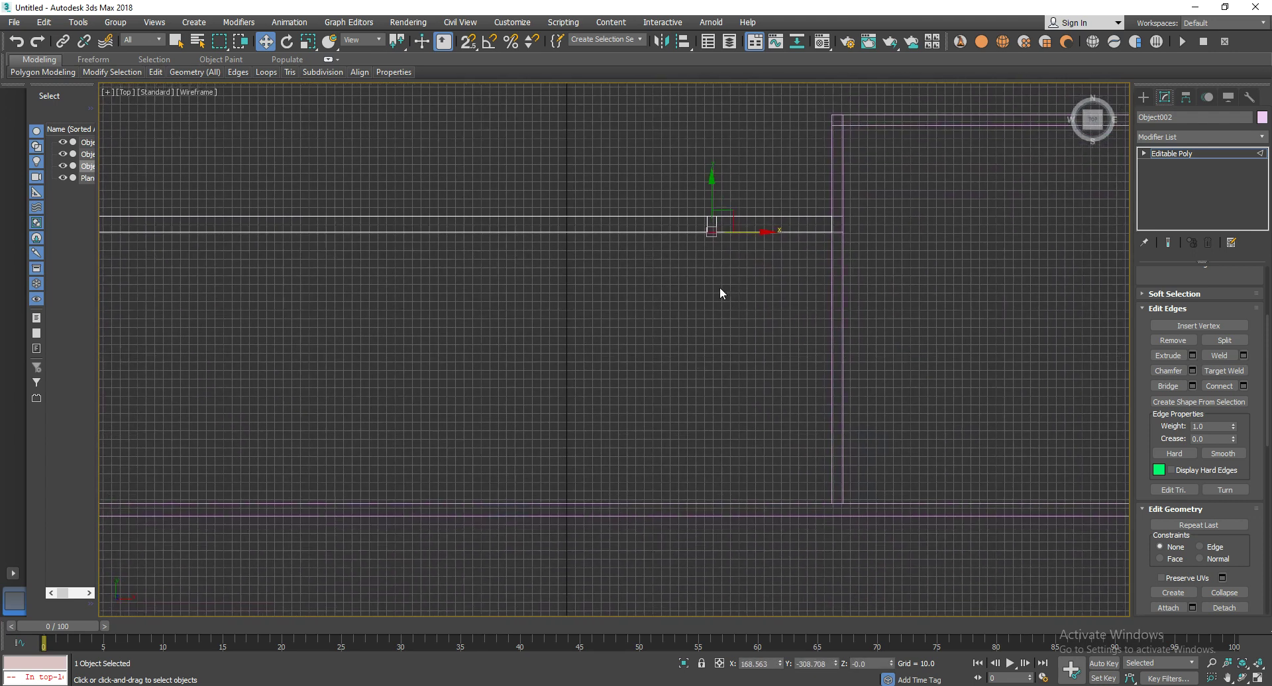
left_click_drag(709, 185, 704, 458, "shift")
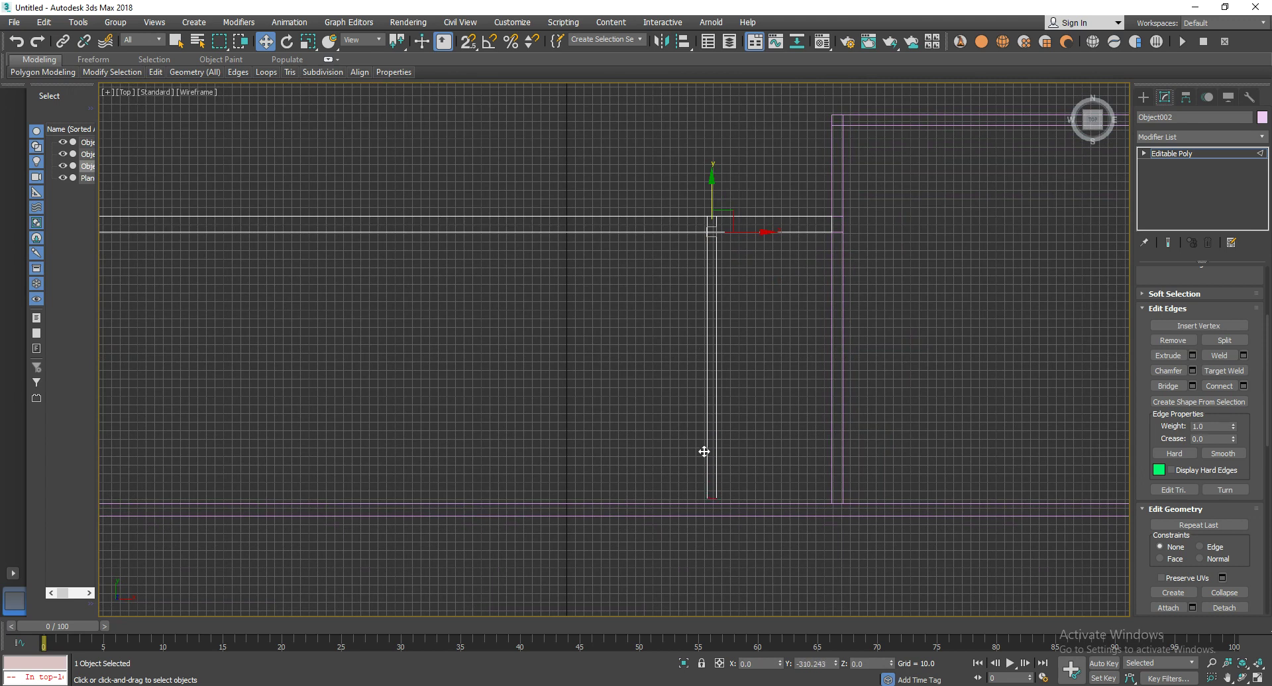
Connect the inner wall's two long edges with 2 segments slid to the left.
left_click(451, 451)
middle_click_drag(451, 452, 698, 455)
scroll(700, 461, "down", 2)
left_click_drag(647, 173, 651, 390)
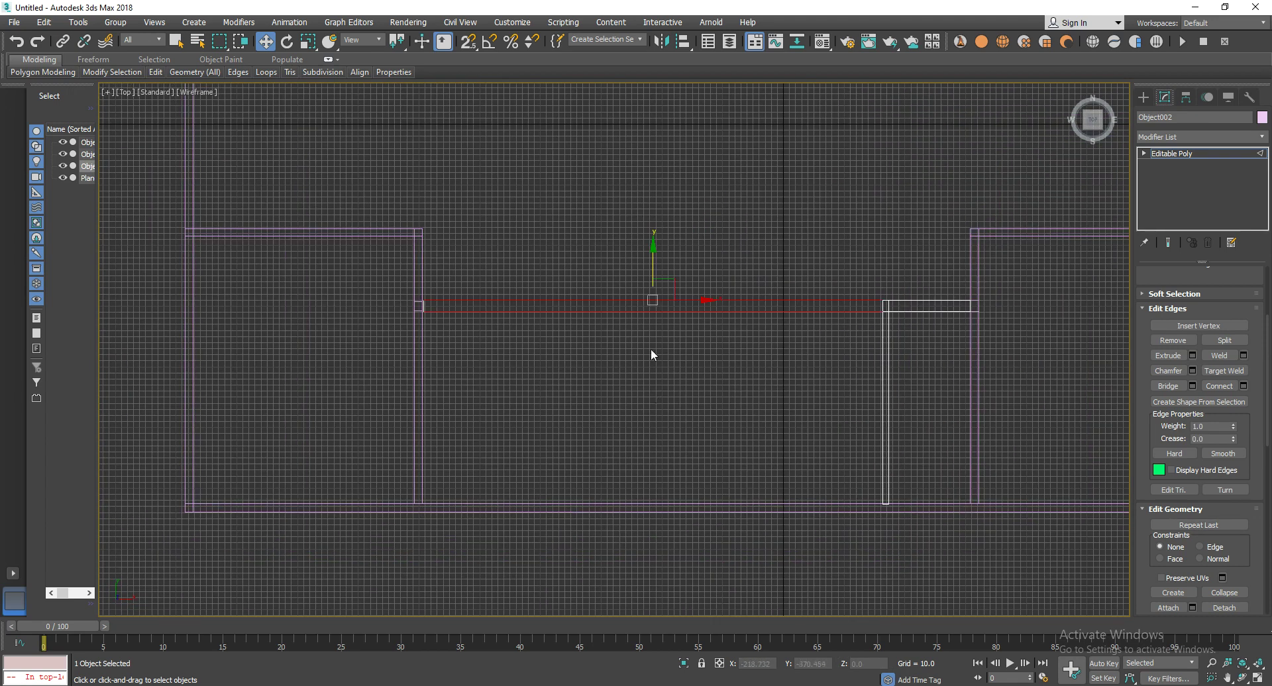
right_click(646, 304)
left_click(528, 352)
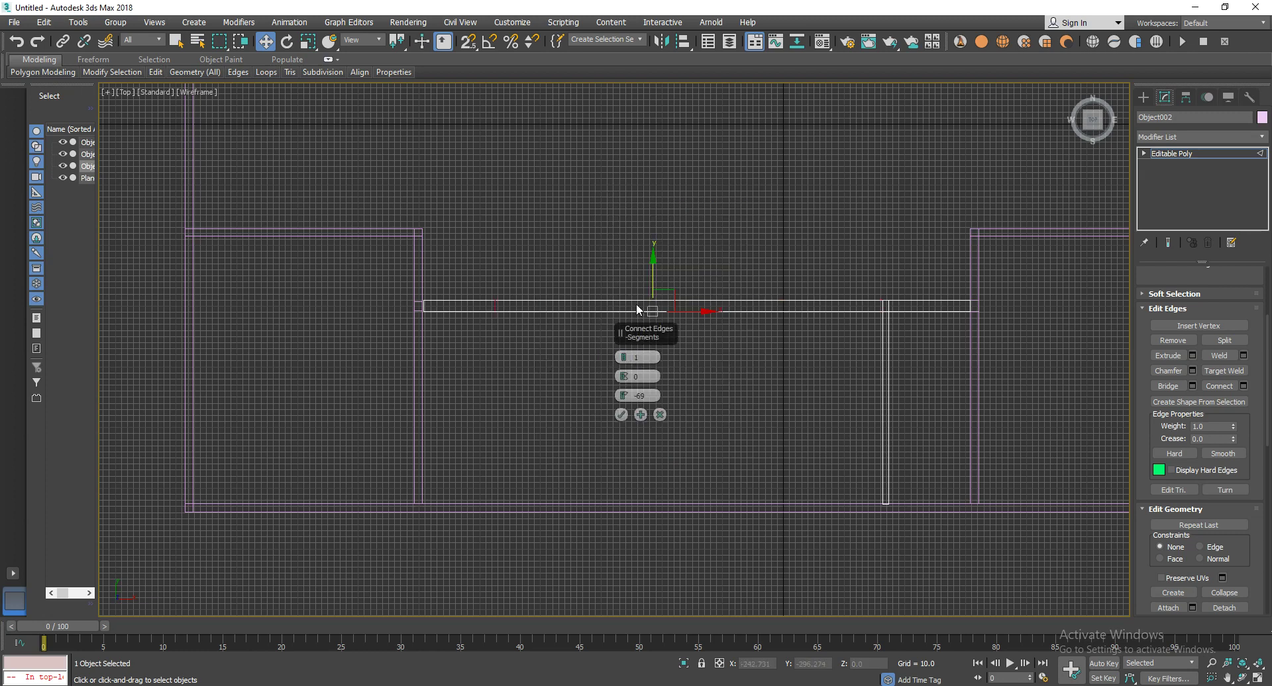
left_click_drag(623, 396, 632, 397)
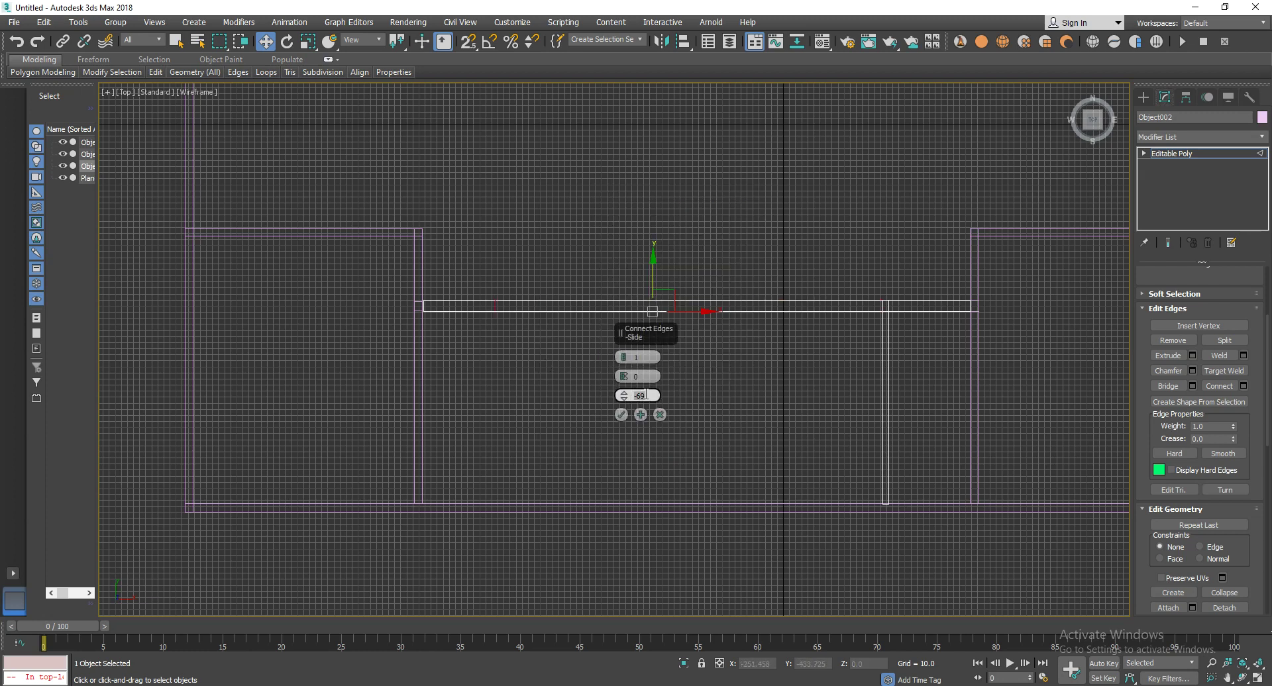
type("0")
key("Return")
left_click_drag(629, 354, 622, 611)
left_click(621, 417)
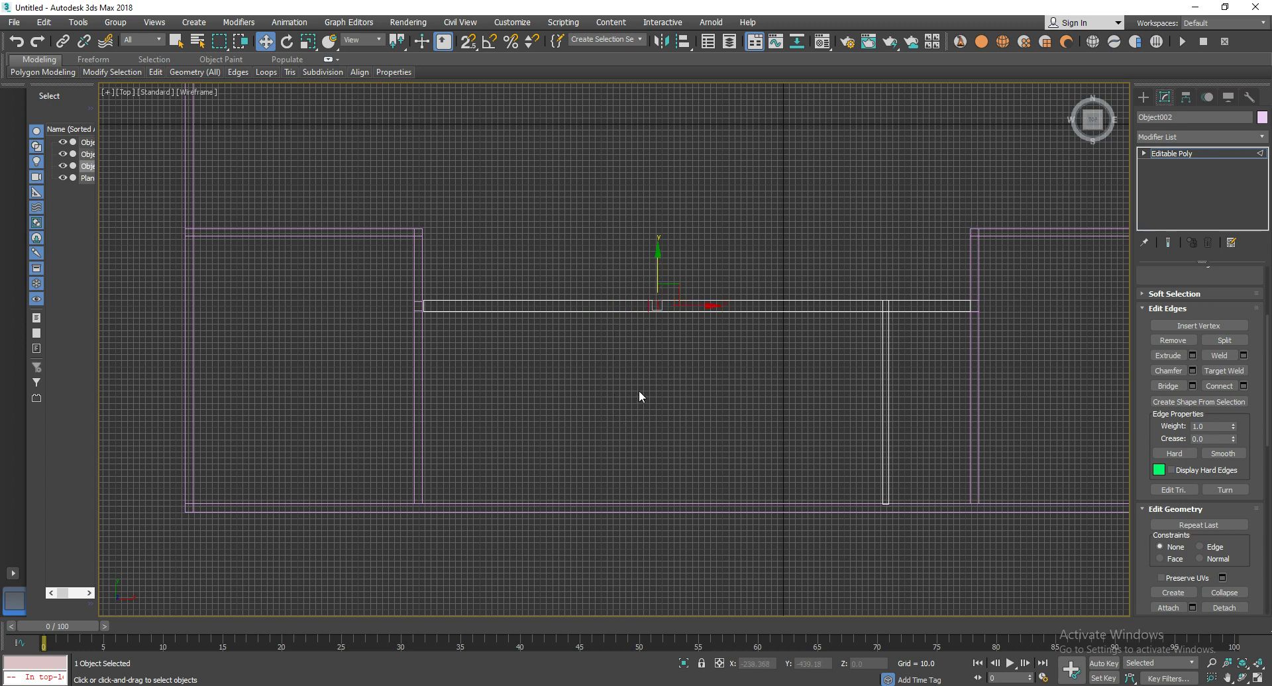
Pull the short vertical edge between the new cuts down to the bottom wall.
left_click(653, 312)
left_click_drag(655, 285, 648, 455)
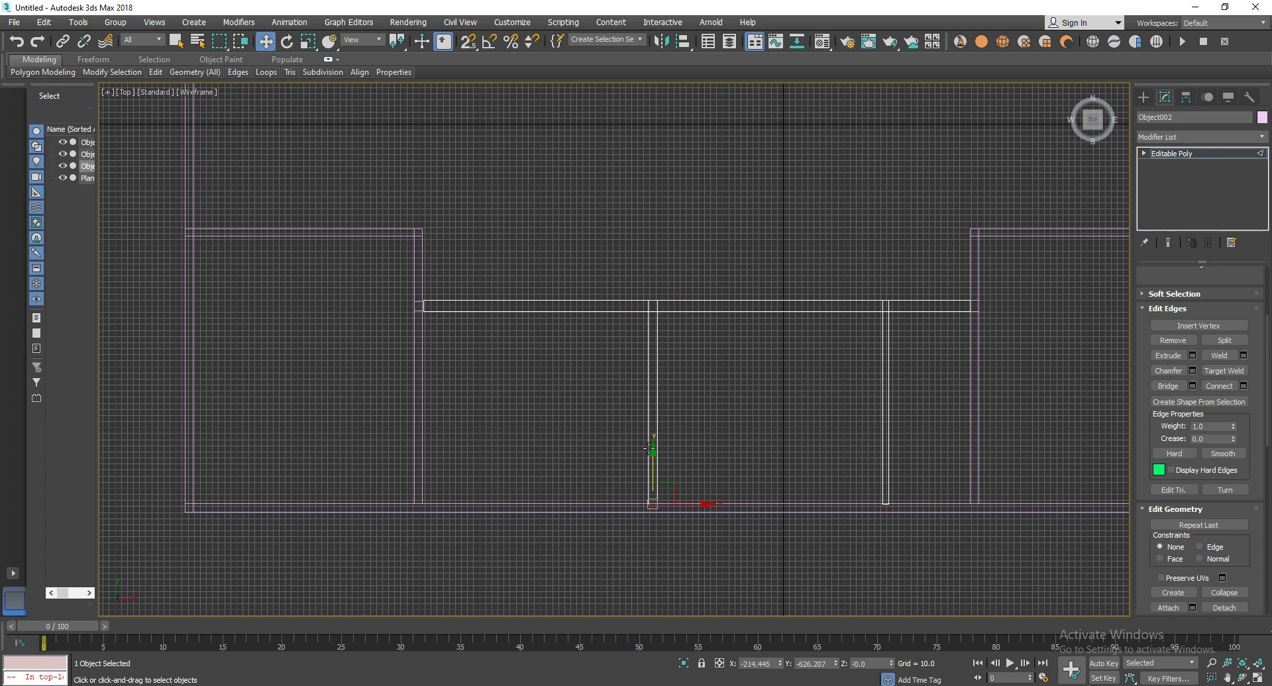
left_click(536, 362)
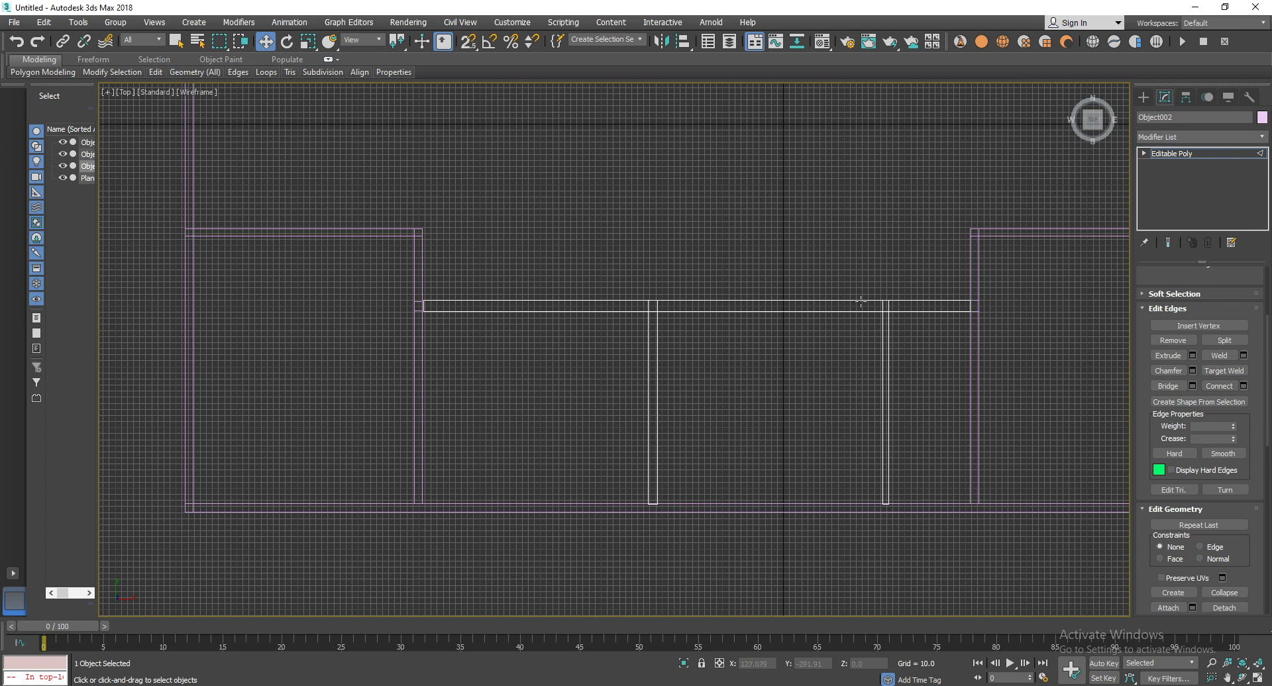
Stretch the left corner wall's vertical edge up to meet the top outer wall.
scroll(769, 296, "down", 3)
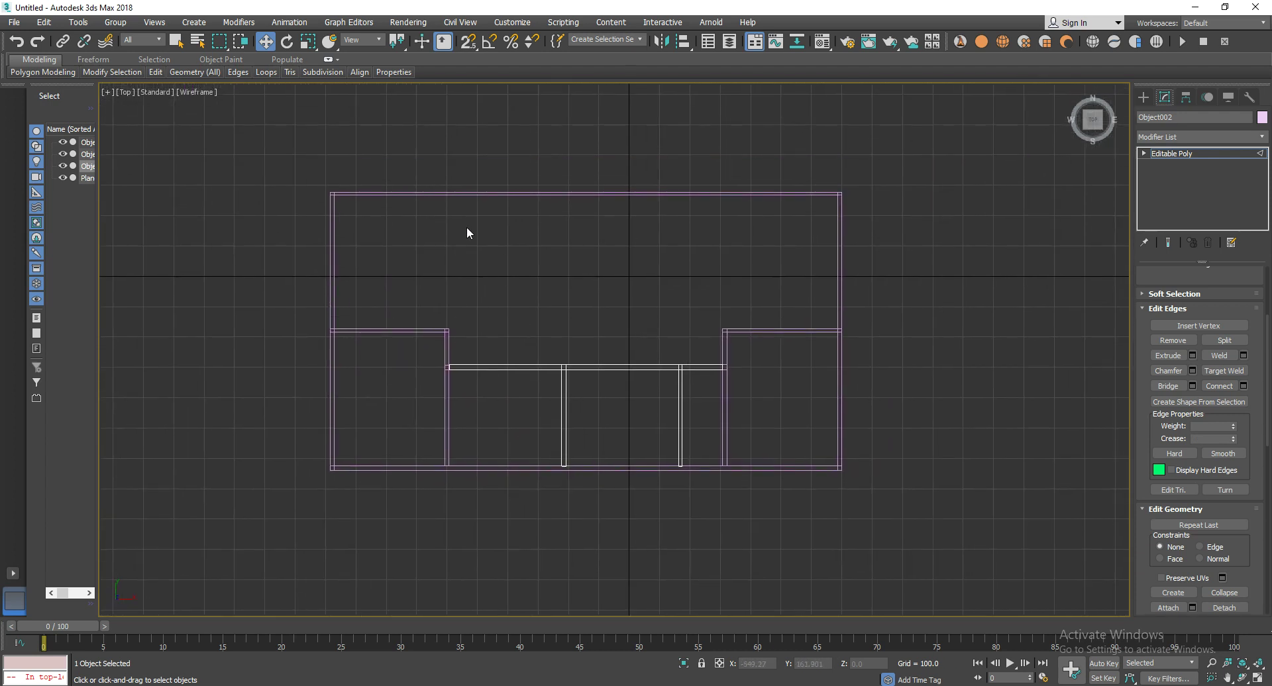
scroll(446, 332, "up", 2)
left_click(468, 345)
scroll(468, 345, "up", 1)
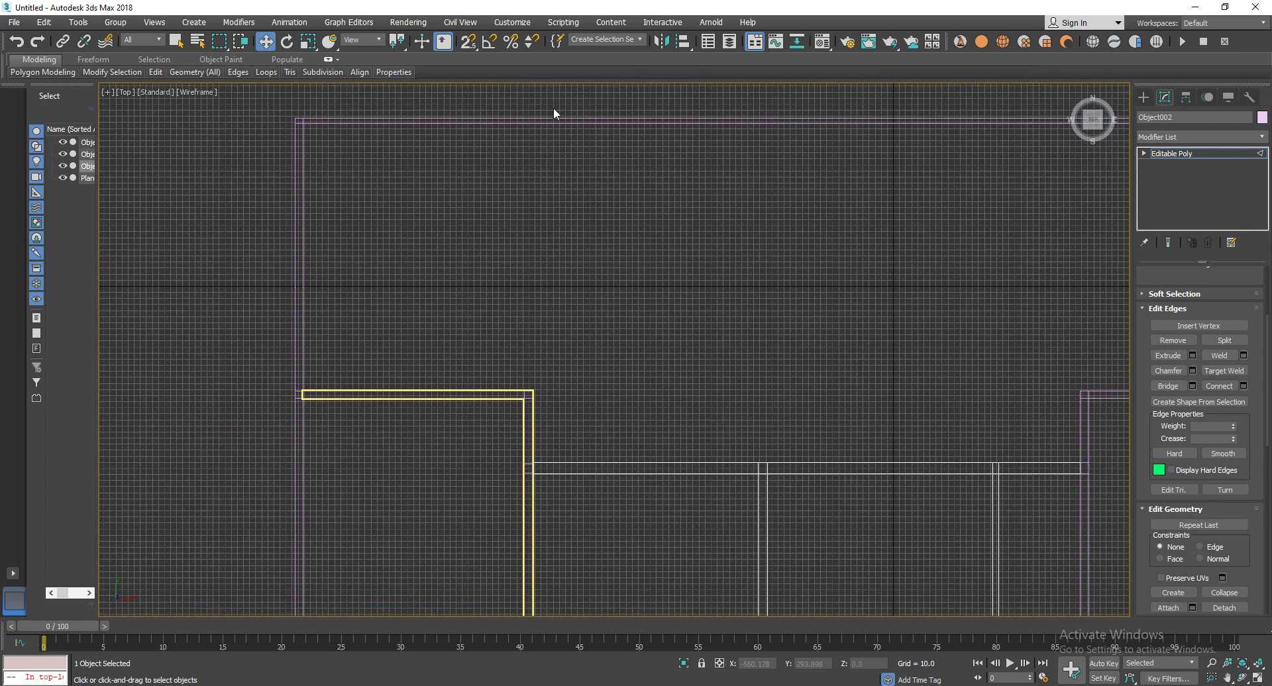
key("2")
left_click(529, 392)
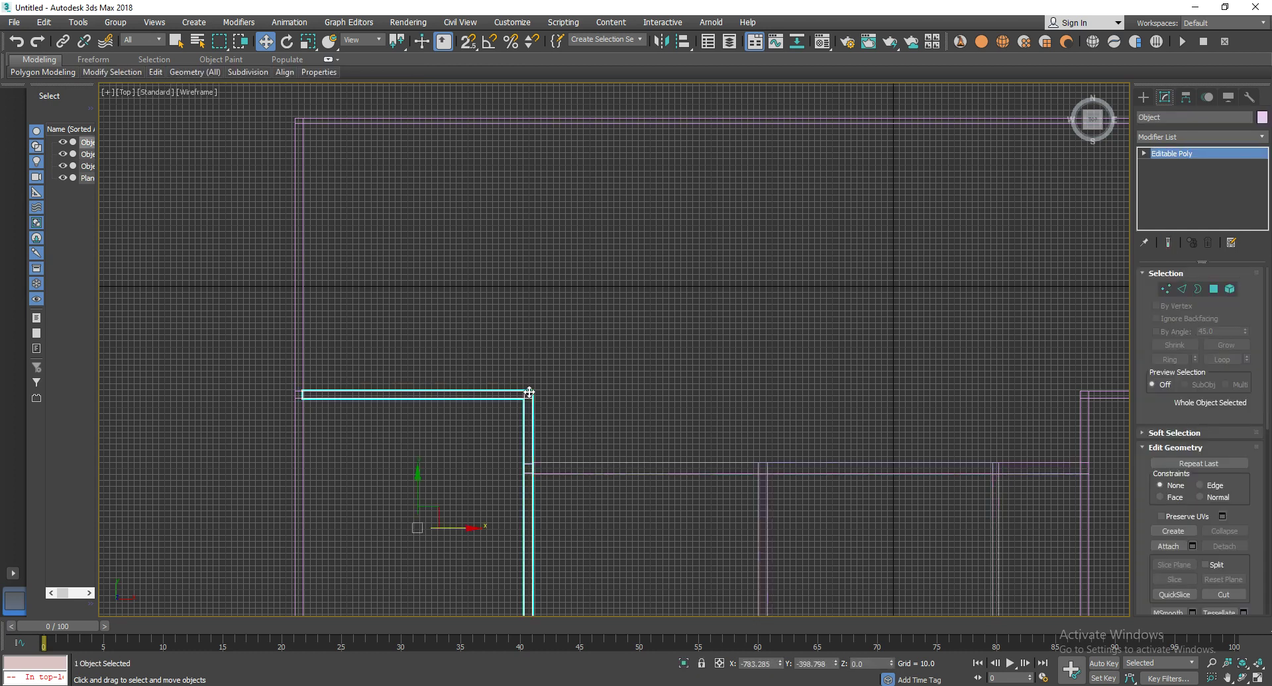
key("2")
left_click(528, 392)
left_click_drag(528, 343, 533, 80)
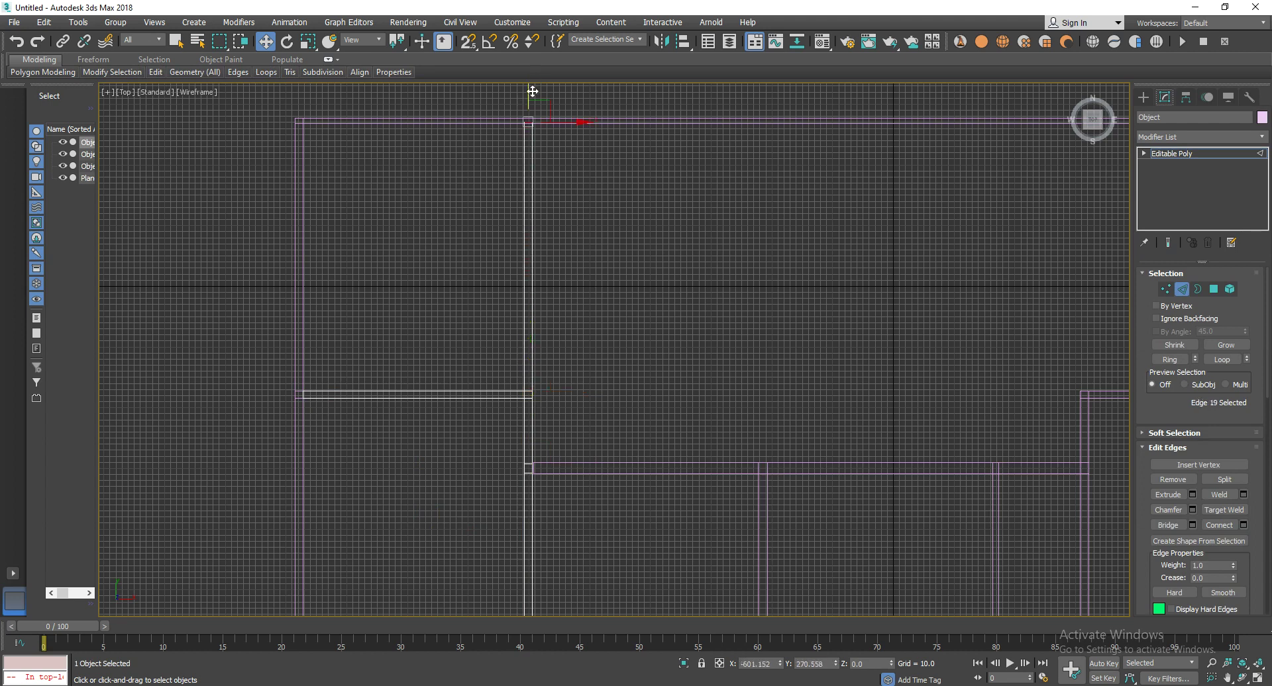
Detach the vertical wall polygon as a separate object named Object003.
left_click(1213, 288)
left_click(503, 395)
left_click(528, 265)
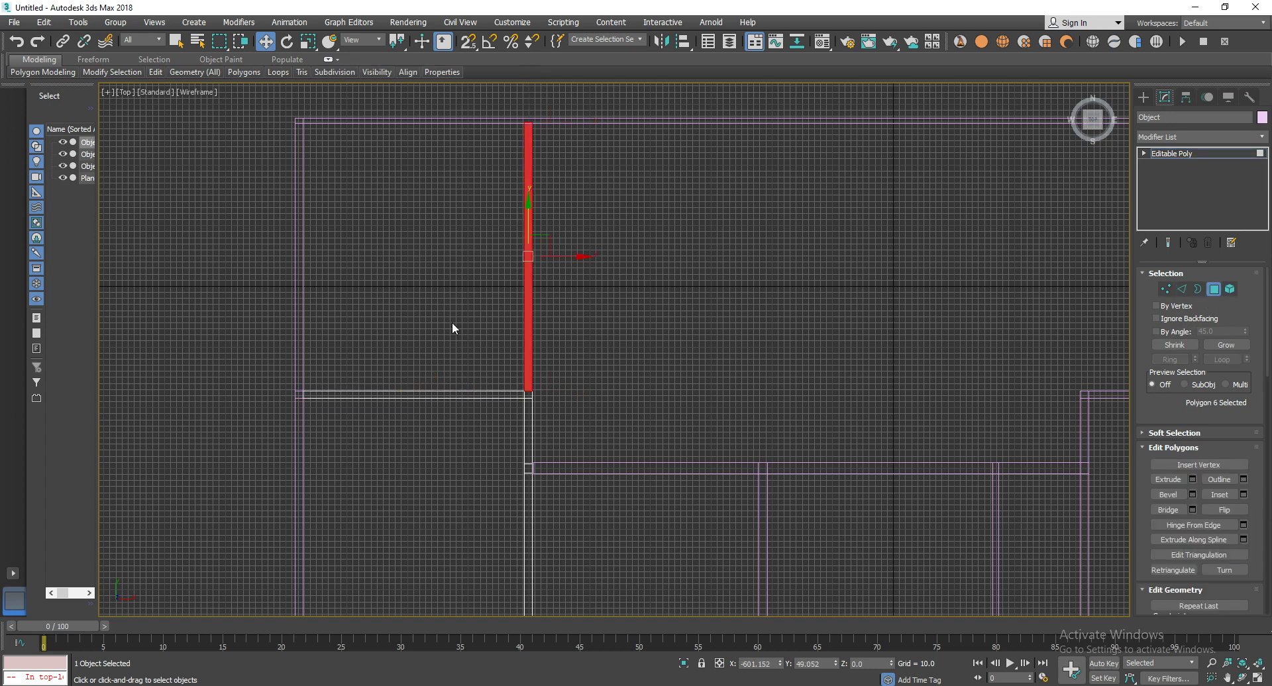
right_click(523, 316)
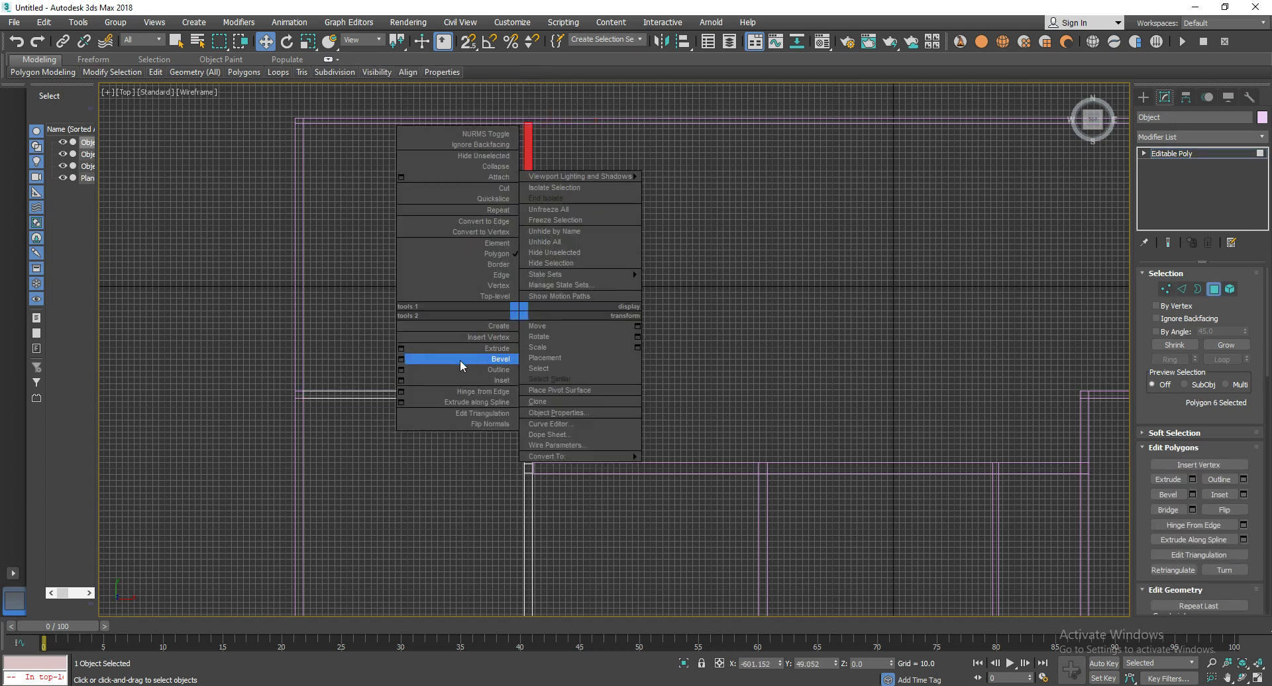
mouse_move(1214, 384)
left_mouse_down()
mouse_move(1176, 277)
mouse_move(1197, 167)
left_mouse_up()
left_click(1224, 404)
left_click(679, 357)
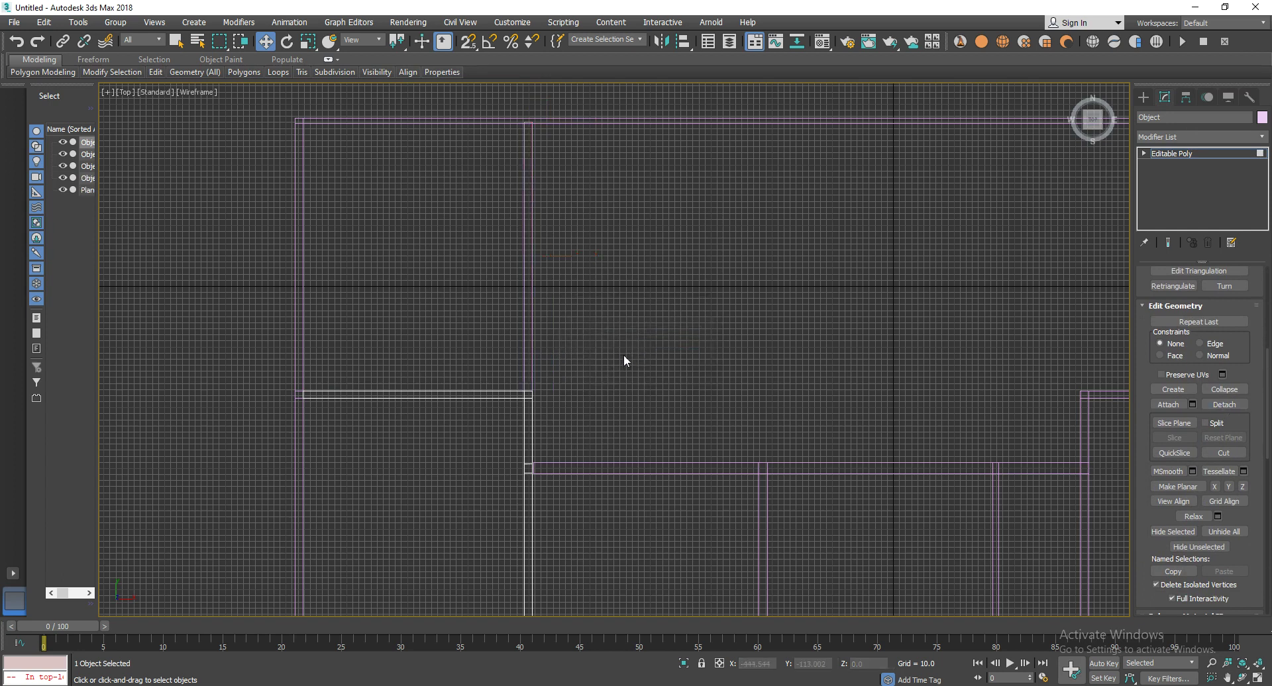
Select the detached tall thin wall, Object003, ready for scaling.
middle_click_drag(621, 357, 688, 396)
left_click(1223, 157)
left_click_drag(754, 270, 466, 319)
key("r")
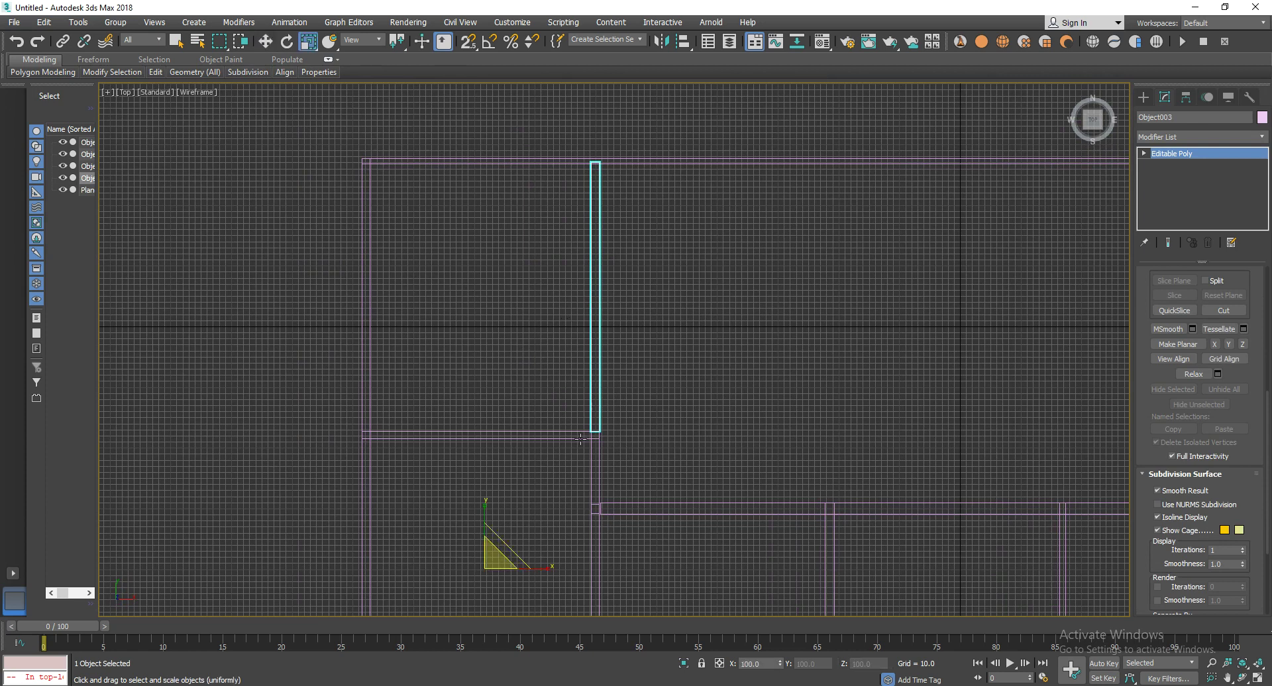
Centre Object003's pivot on the object using Affect Pivot Only.
left_click(1185, 97)
left_click(1202, 188)
left_click(1202, 257)
left_click(1200, 190)
Scale the wall along X only, narrowing it to 38.68% width.
scroll(612, 280, "up", 2)
scroll(663, 305, "up", 2)
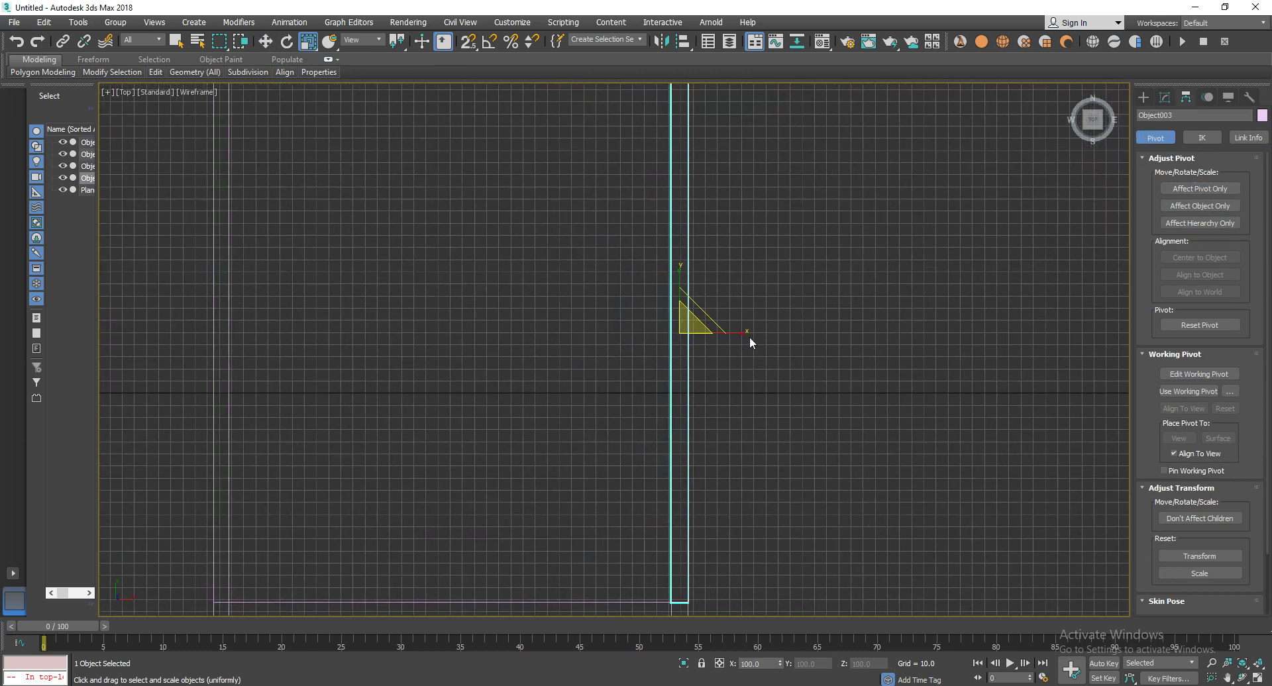
left_click_drag(735, 332, 665, 333)
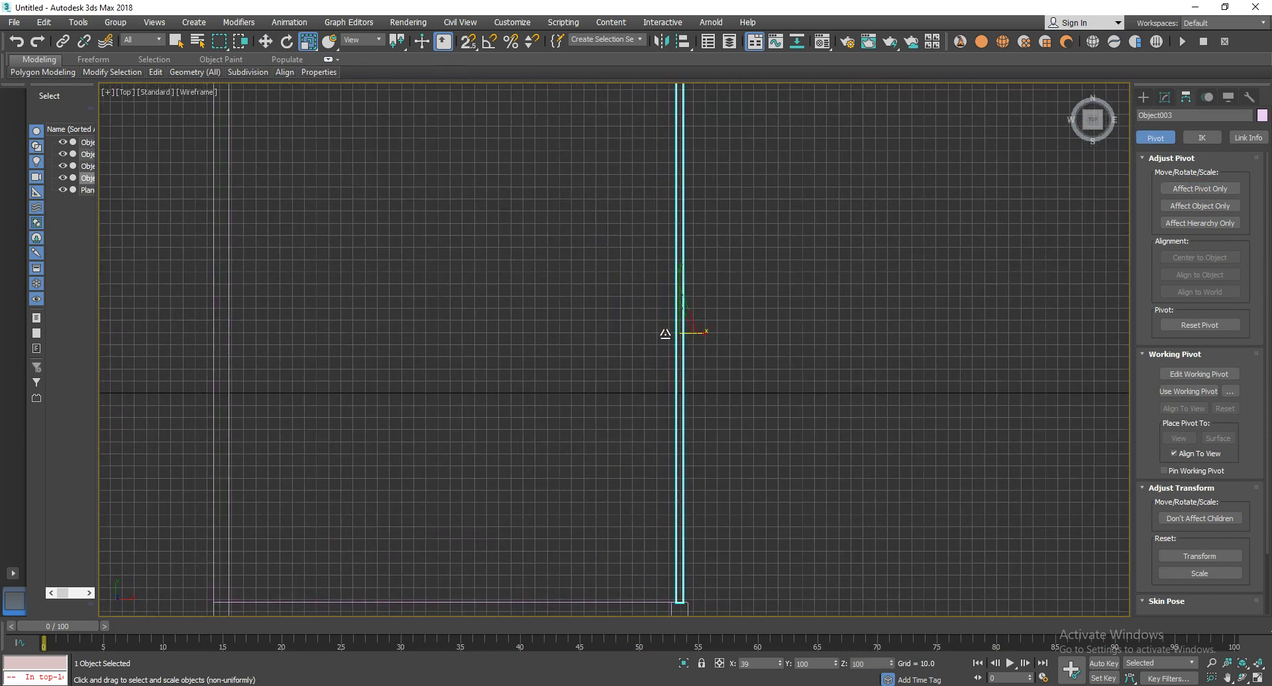
scroll(709, 273, "down", 3)
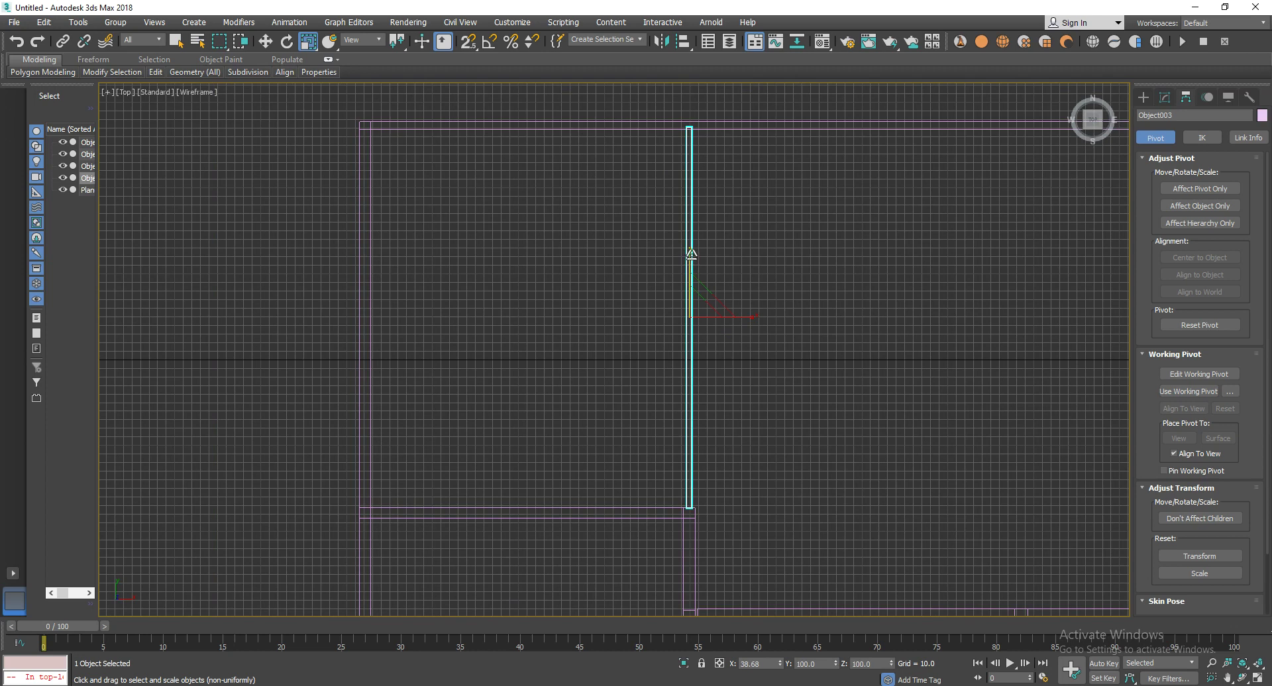
Reselect the thin wall and pick its long vertical edge for Connect Edges.
left_click(792, 272)
left_click(689, 264)
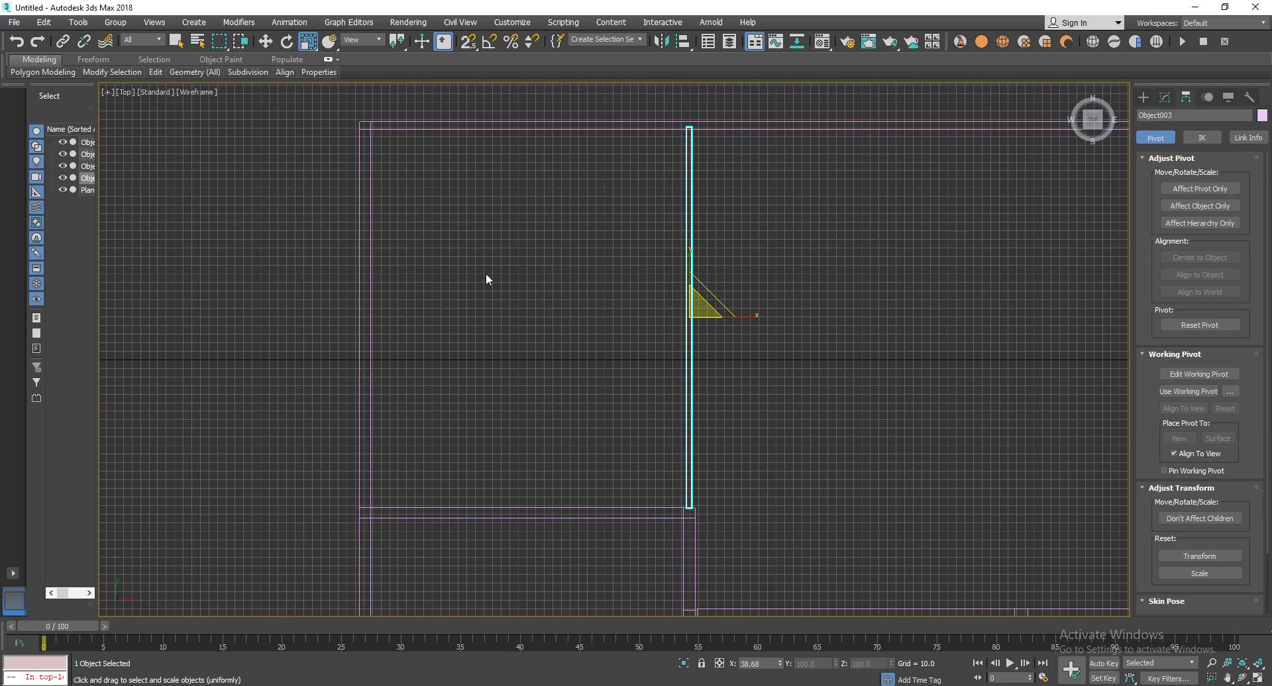
key("2")
left_click(690, 285)
right_click(710, 265)
left_click(592, 313)
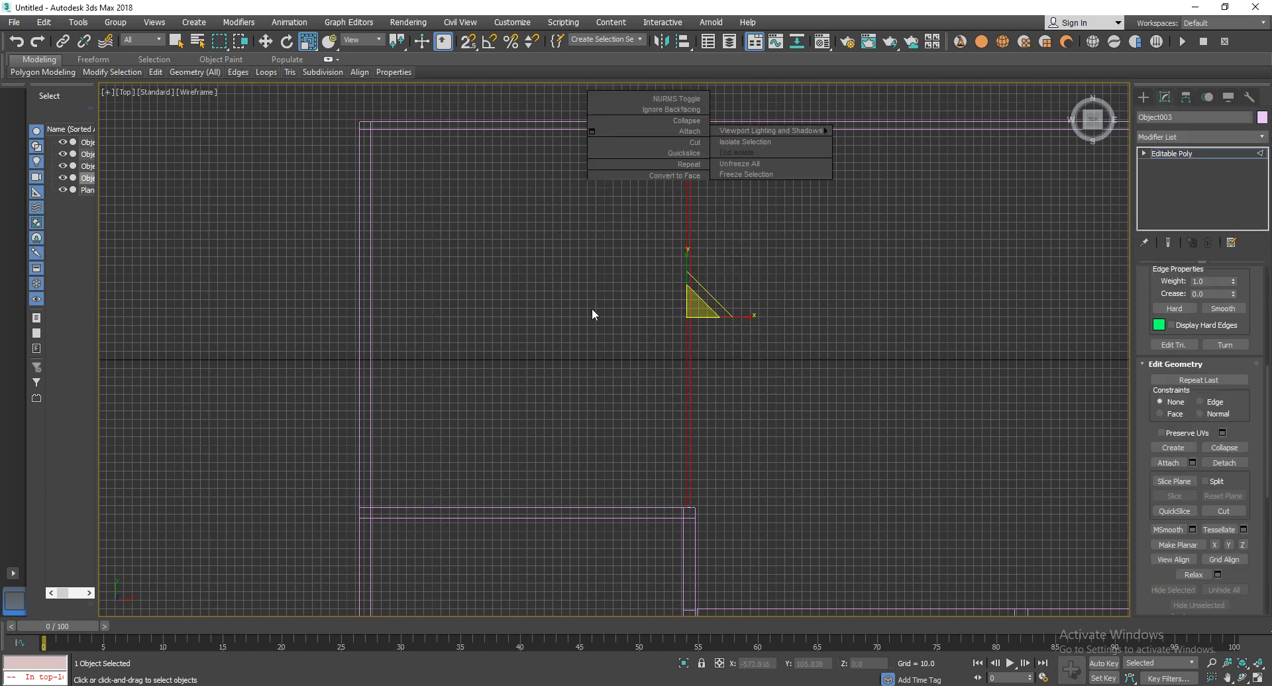
Try deleting the wall's top strip polygon, then undo back to the single wall polygon.
left_click(622, 415)
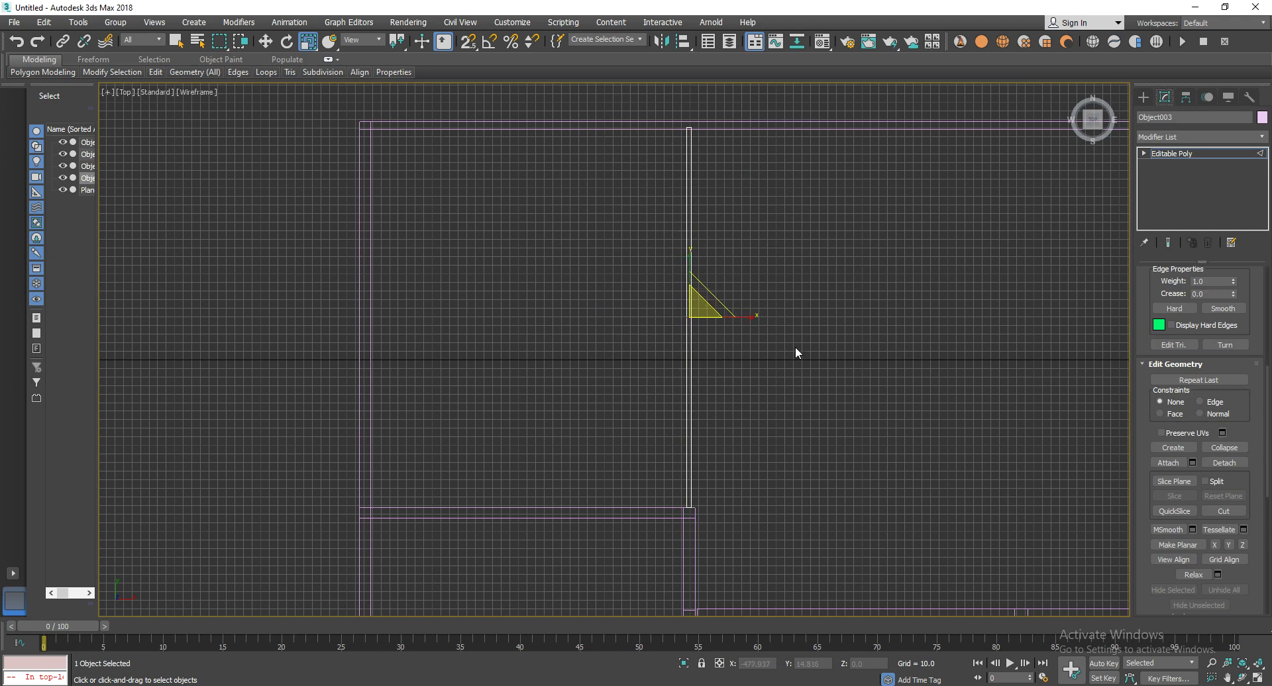
key("4")
left_click(689, 202)
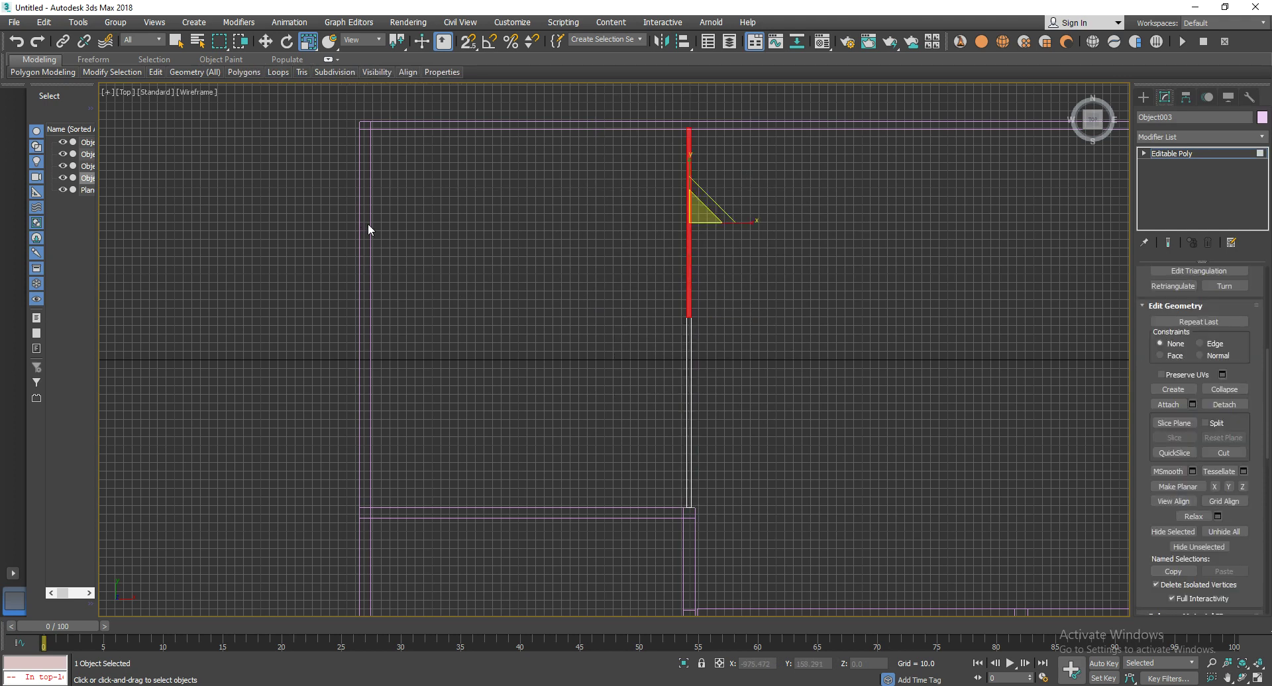
key("Delete")
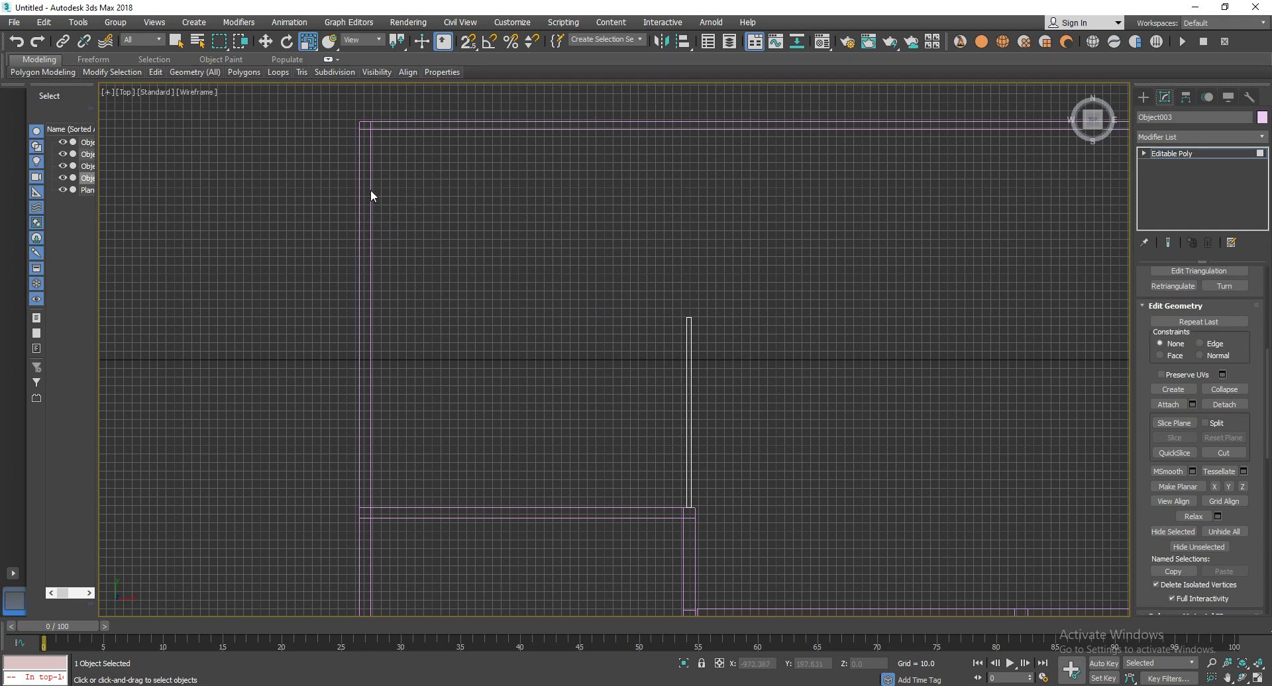
key("ctrl+z")
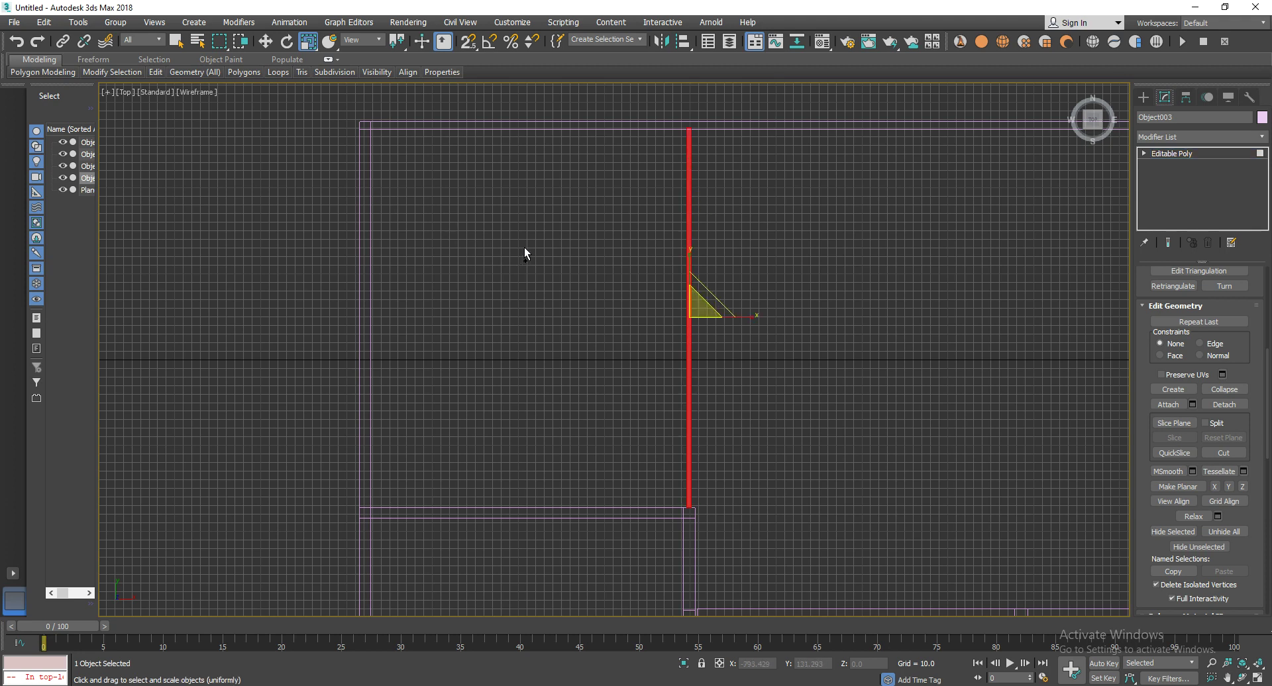
key("ctrl+z")
key("ctrl+z")
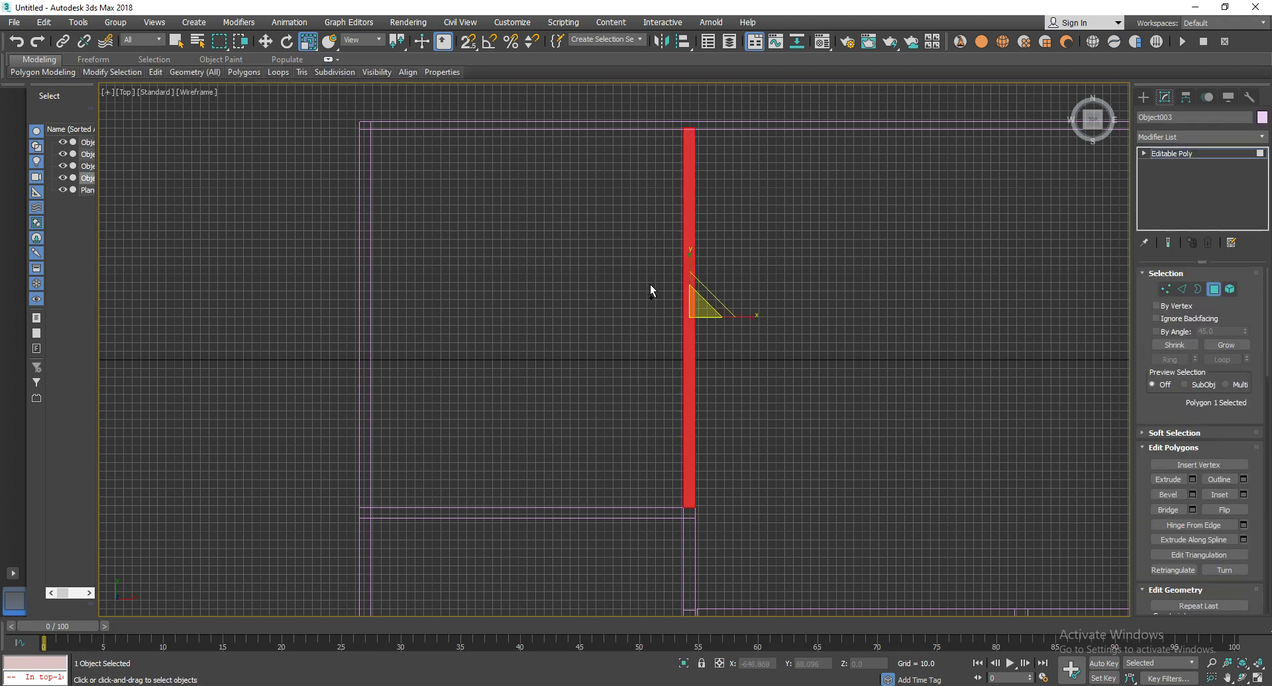
Split the wall's two long vertical edges with 2 connecting edges.
key("2")
left_click_drag(1006, 302, 488, 303)
right_click(685, 293)
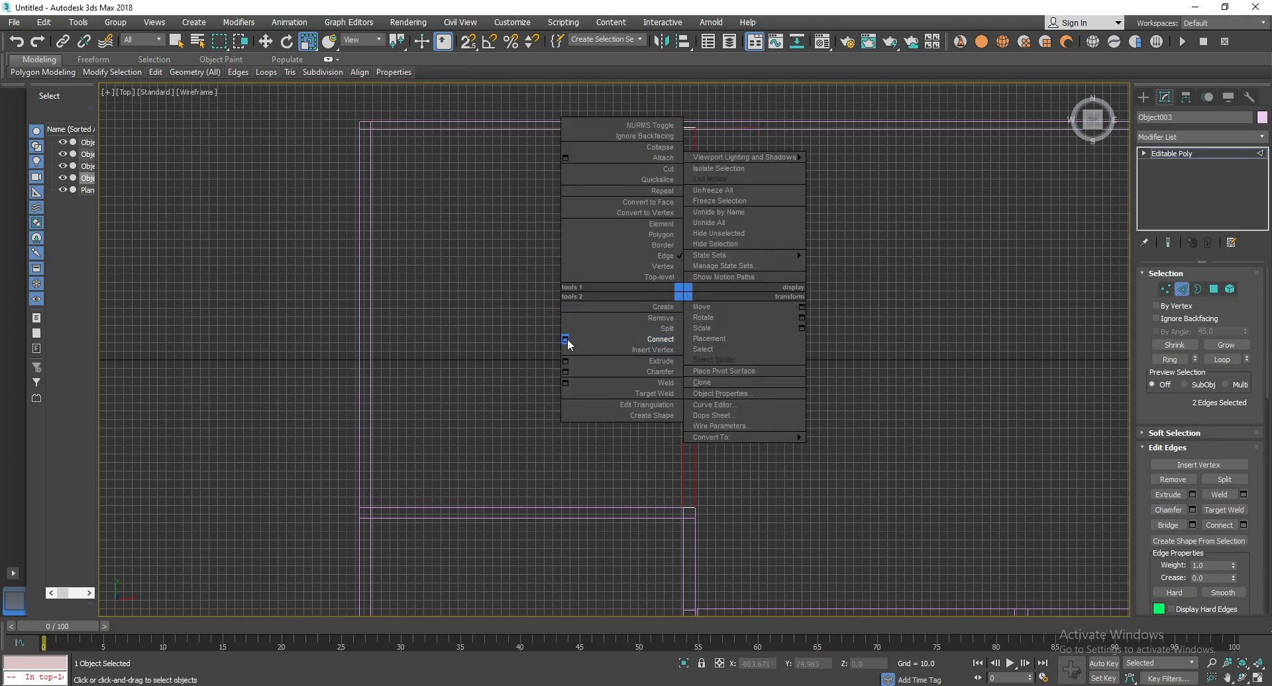
left_click(567, 340)
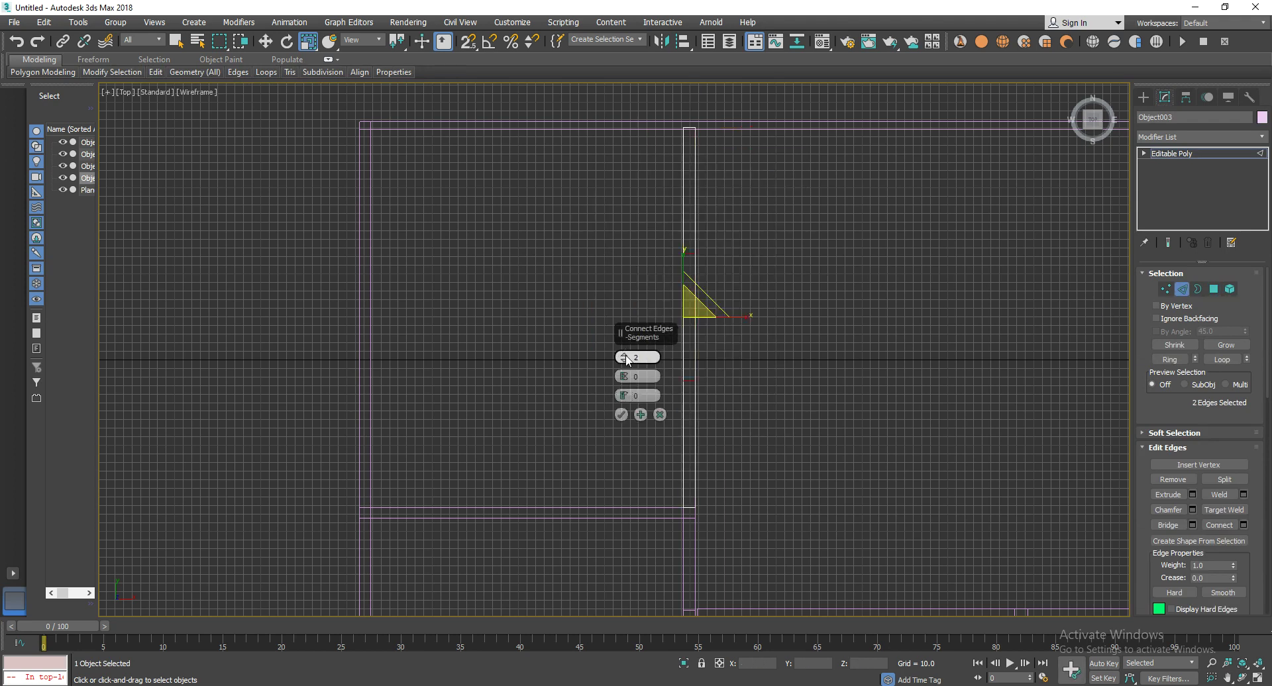
left_click(620, 416)
middle_click_drag(621, 417, 643, 422)
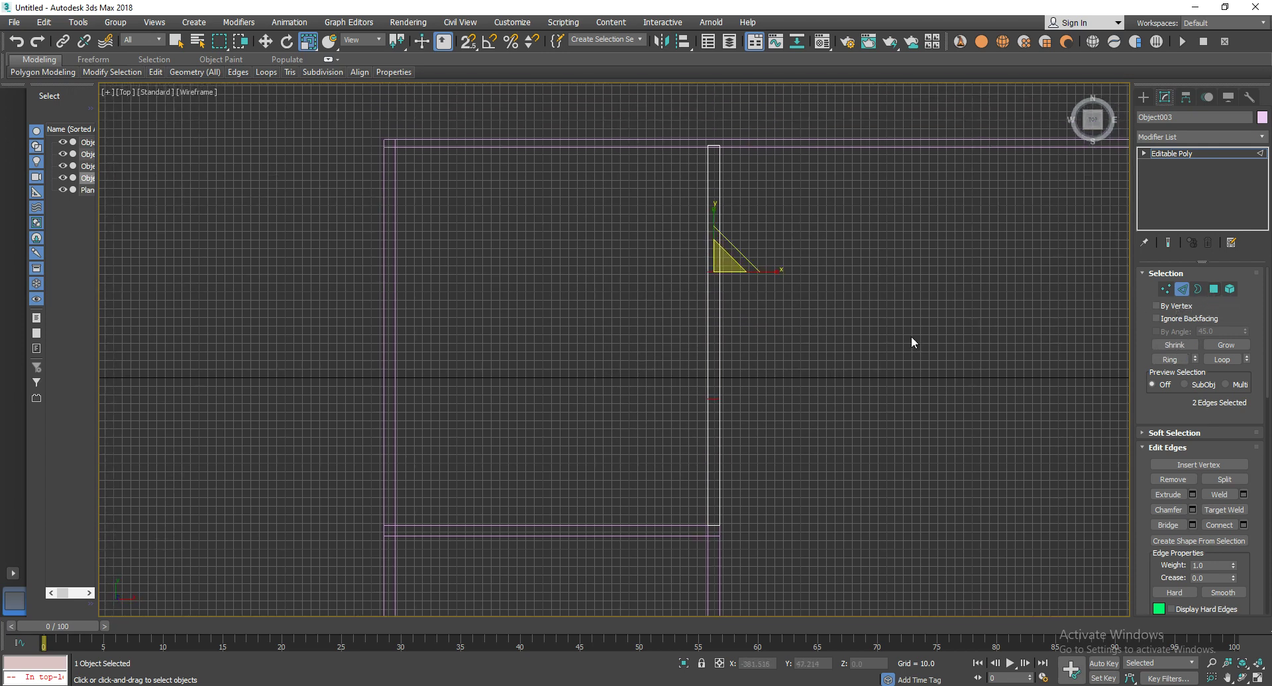
Return to object level and select the remaining short wall piece for scaling.
left_click(1220, 291)
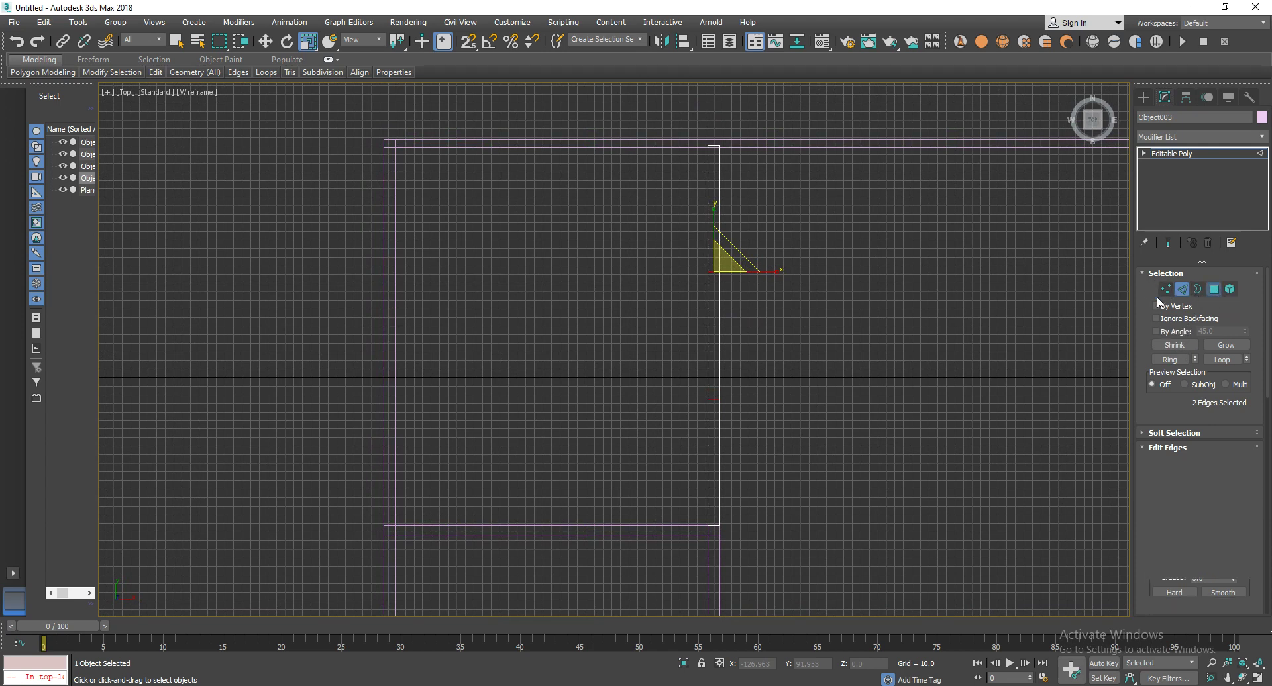
left_click(617, 339)
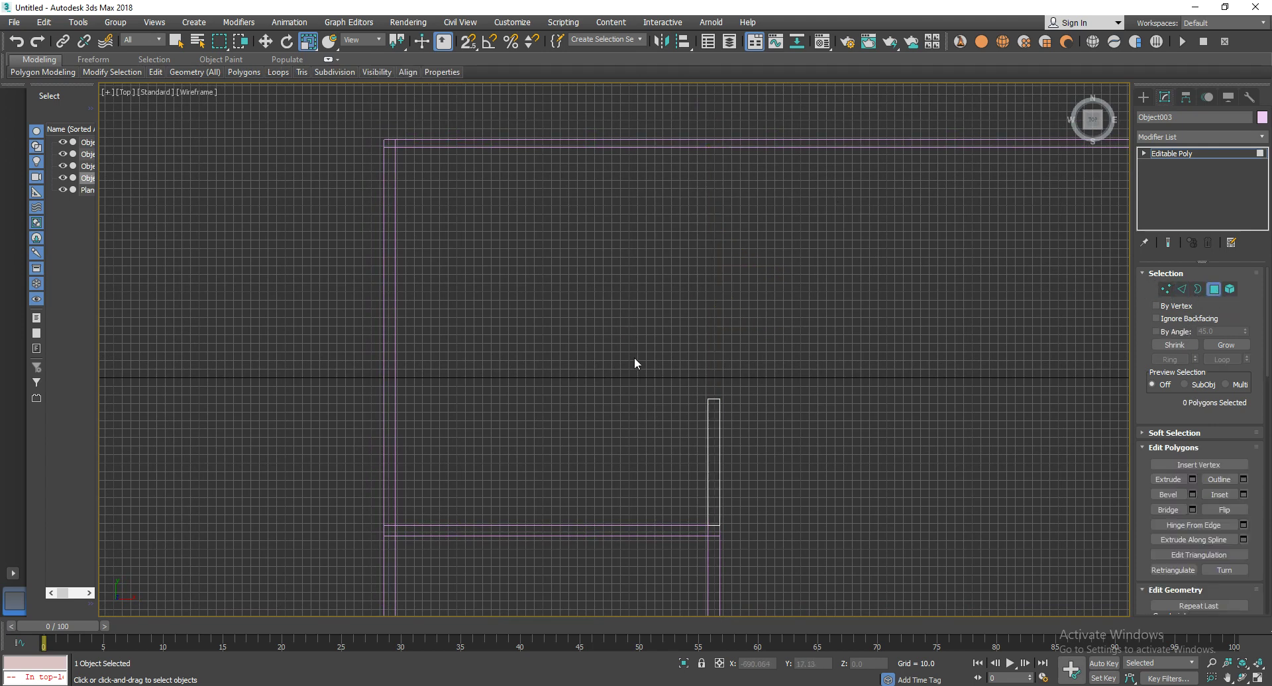
left_click(1216, 291)
left_click_drag(637, 448, 642, 449)
key("r")
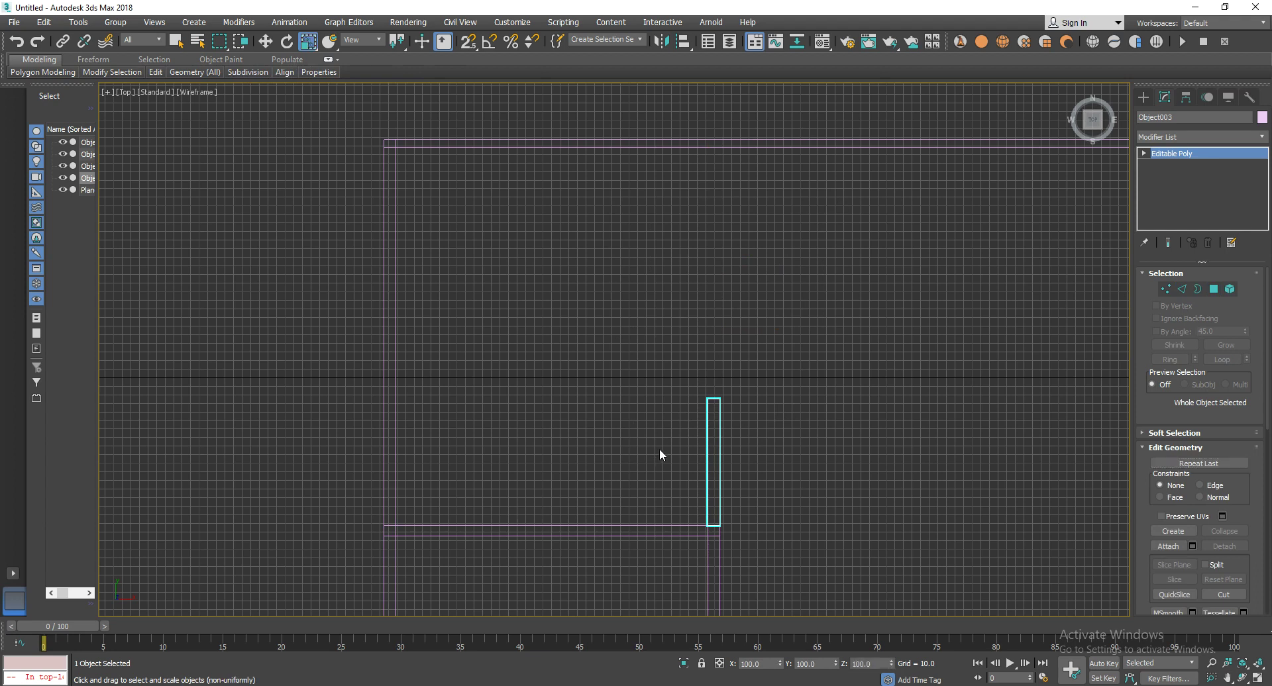
Scale the short wall piece to 60% width along X and slightly taller.
left_click(1186, 98)
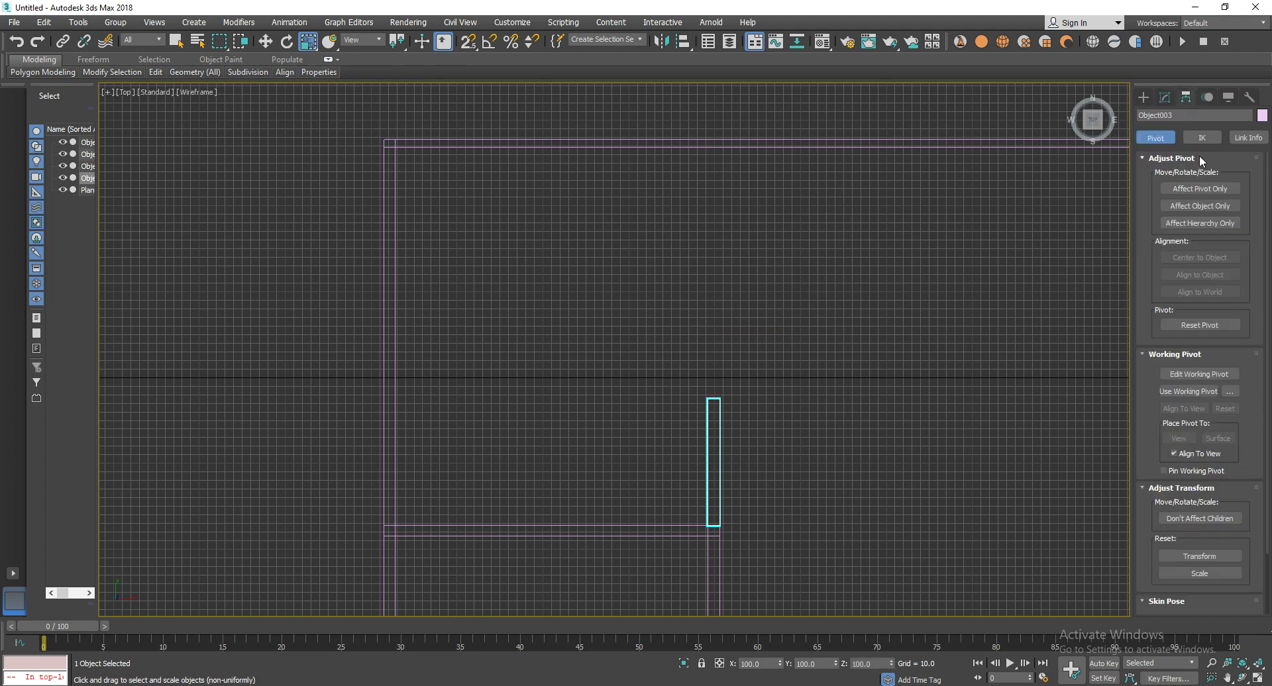
left_click(1194, 190)
left_click(1206, 189)
middle_click_drag(647, 443, 702, 359)
left_click_drag(826, 377, 798, 371)
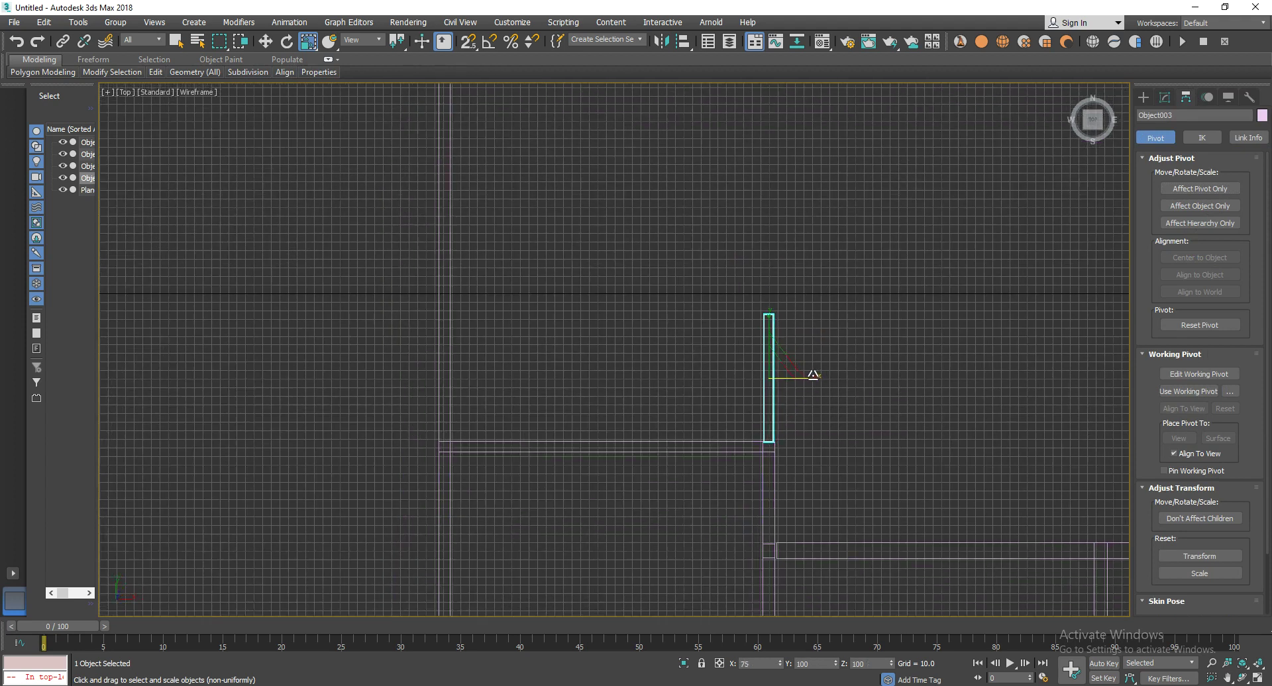
left_click_drag(768, 311, 771, 327)
key("w")
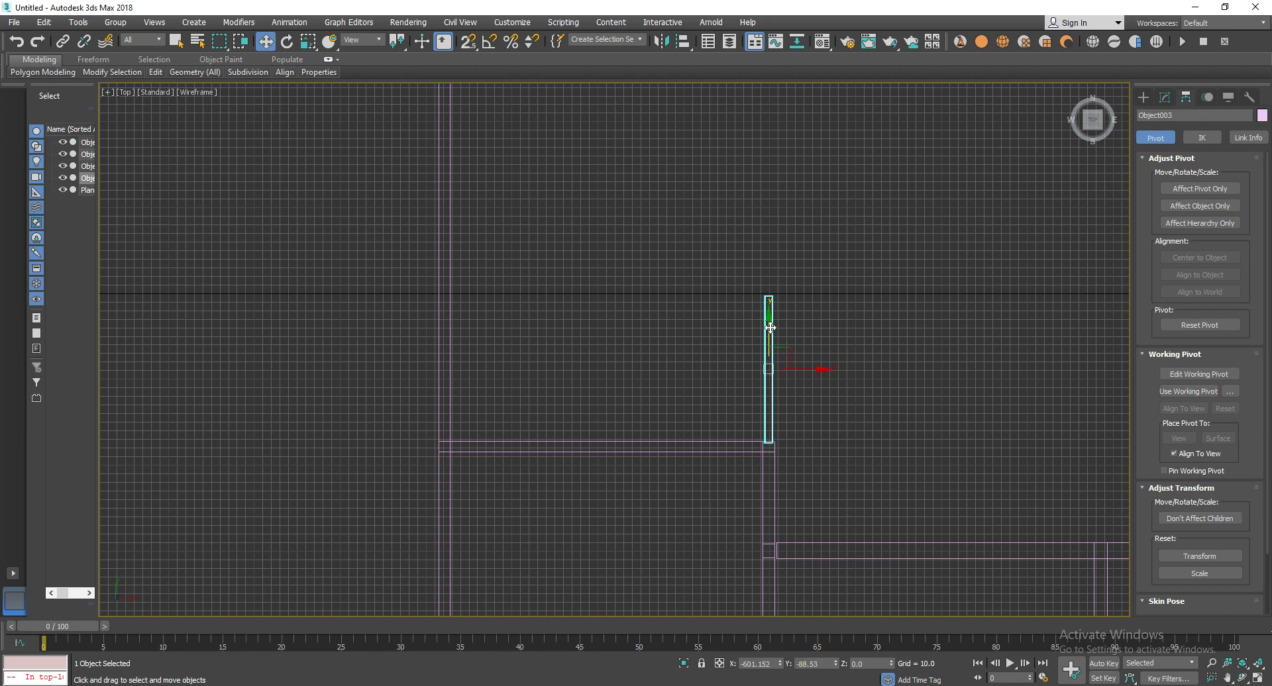
key("r")
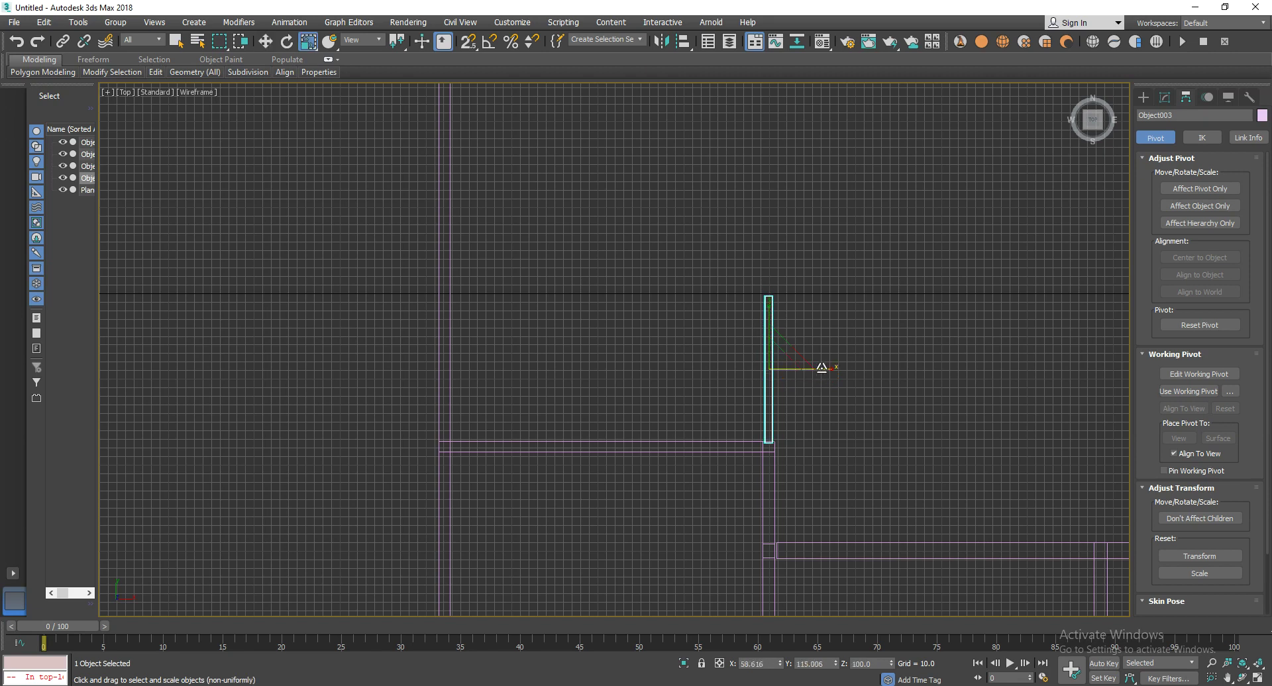
left_click_drag(831, 368, 799, 366)
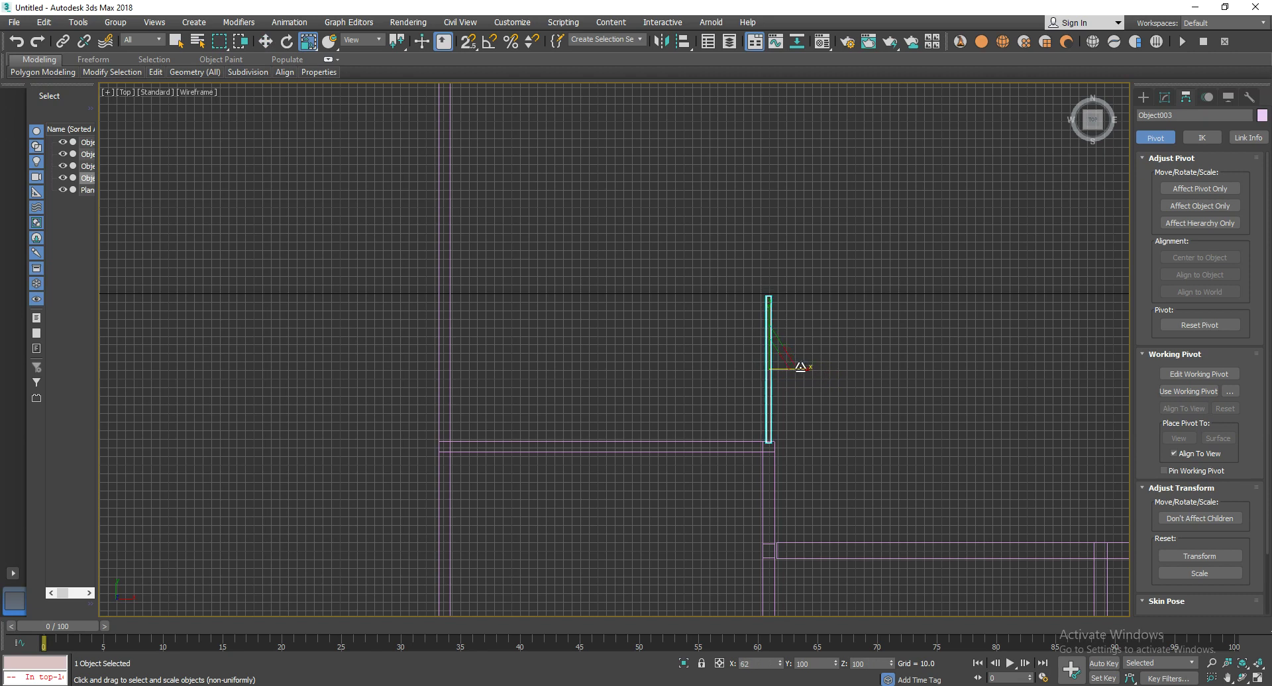
Shift-drag a copy of the piece further up the wall line.
key("w")
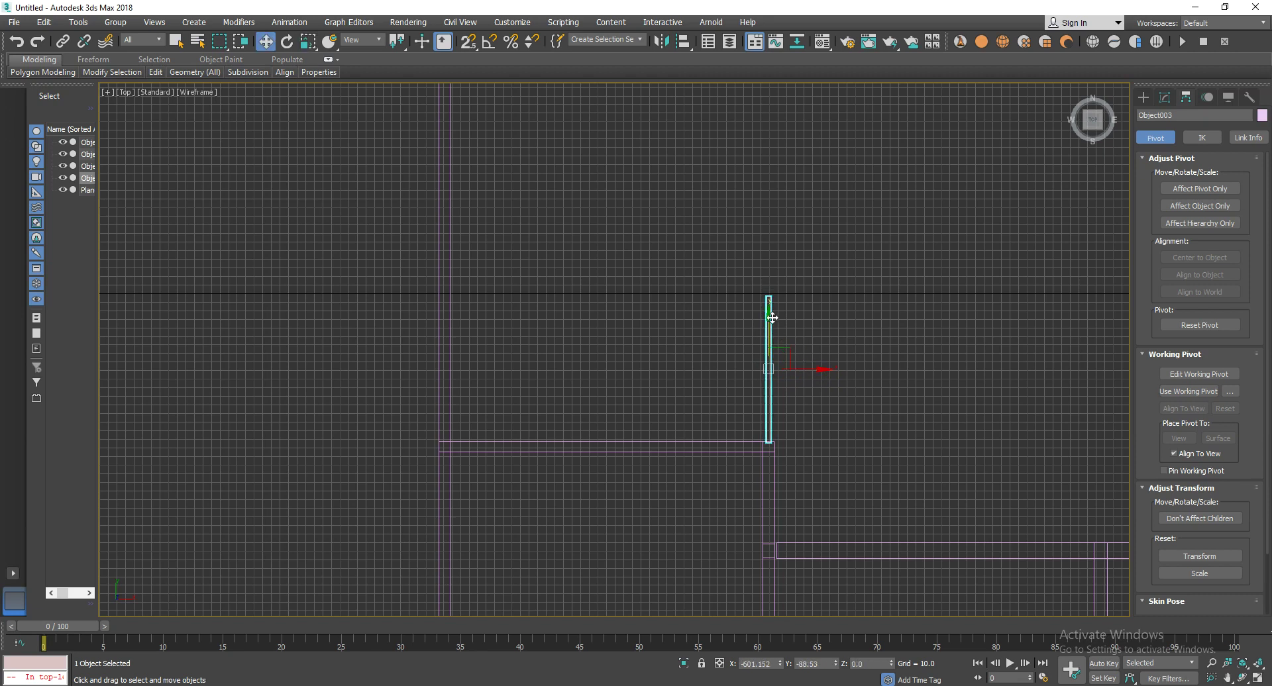
left_click_drag(771, 317, 760, 162)
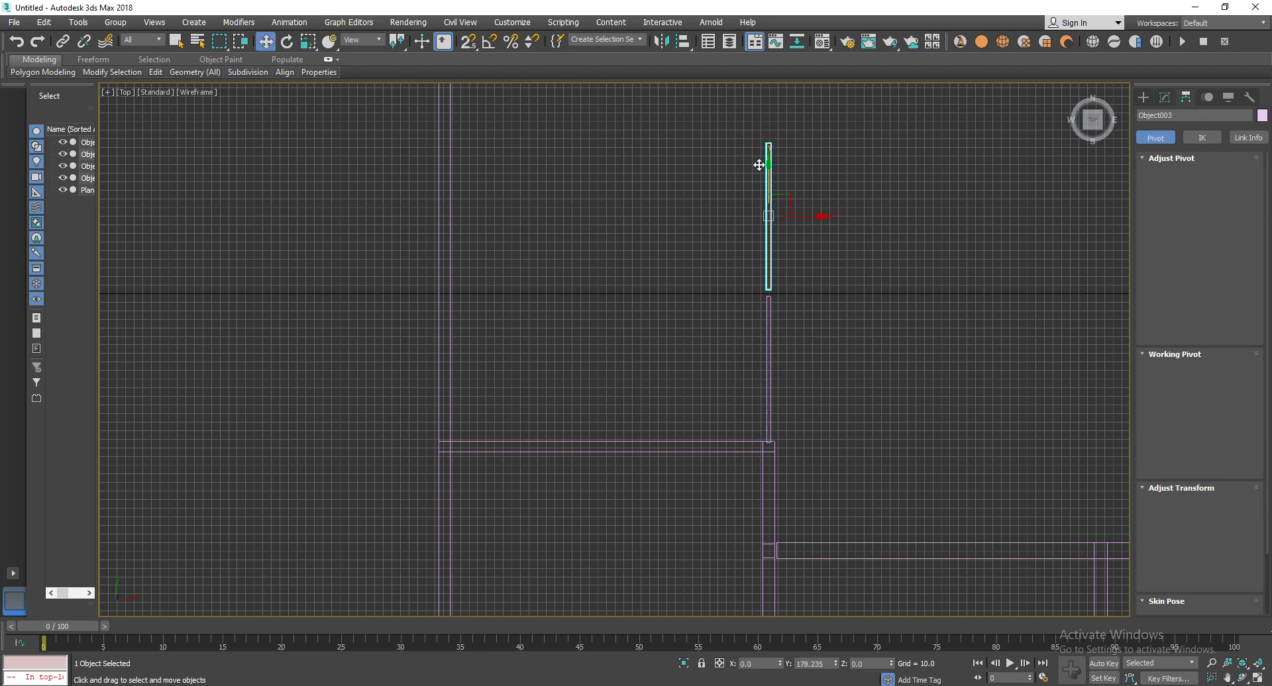
left_click_drag(759, 162, 759, 175)
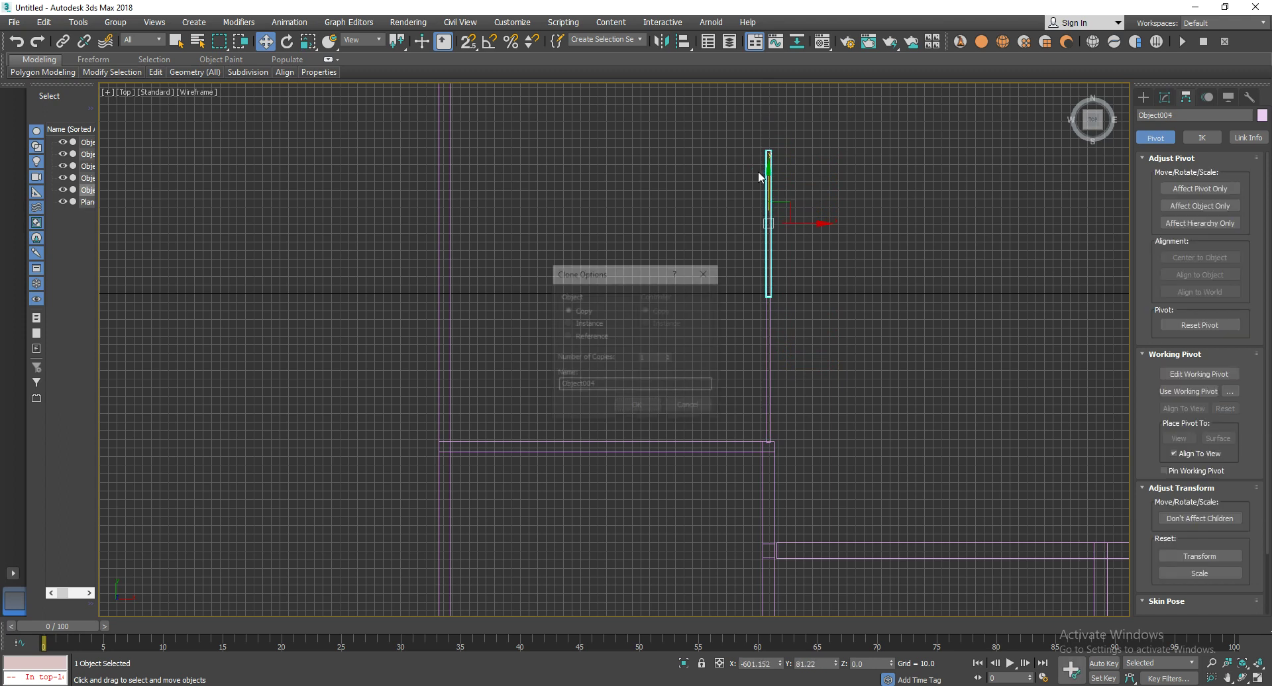
Confirm the copy as Object004 and move both wall pieces down and slightly right.
left_click(638, 407)
middle_click_drag(691, 303, 674, 410)
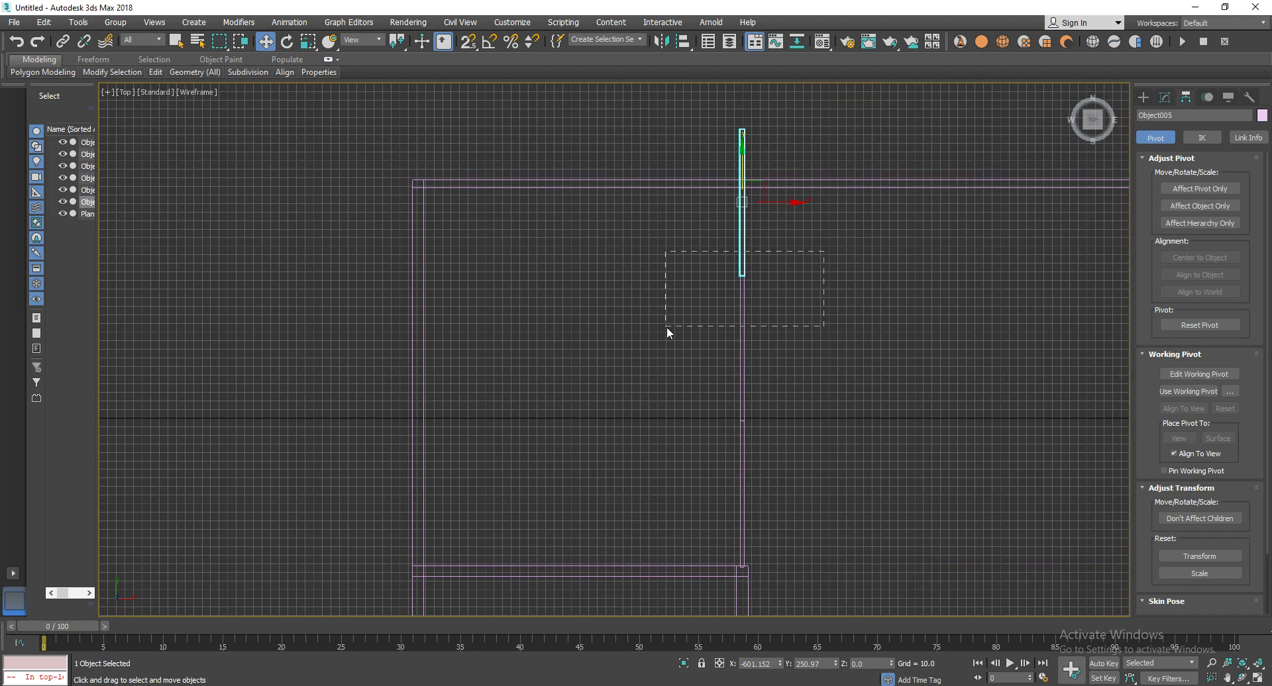
left_click_drag(669, 326, 667, 327)
left_click_drag(739, 220, 735, 278)
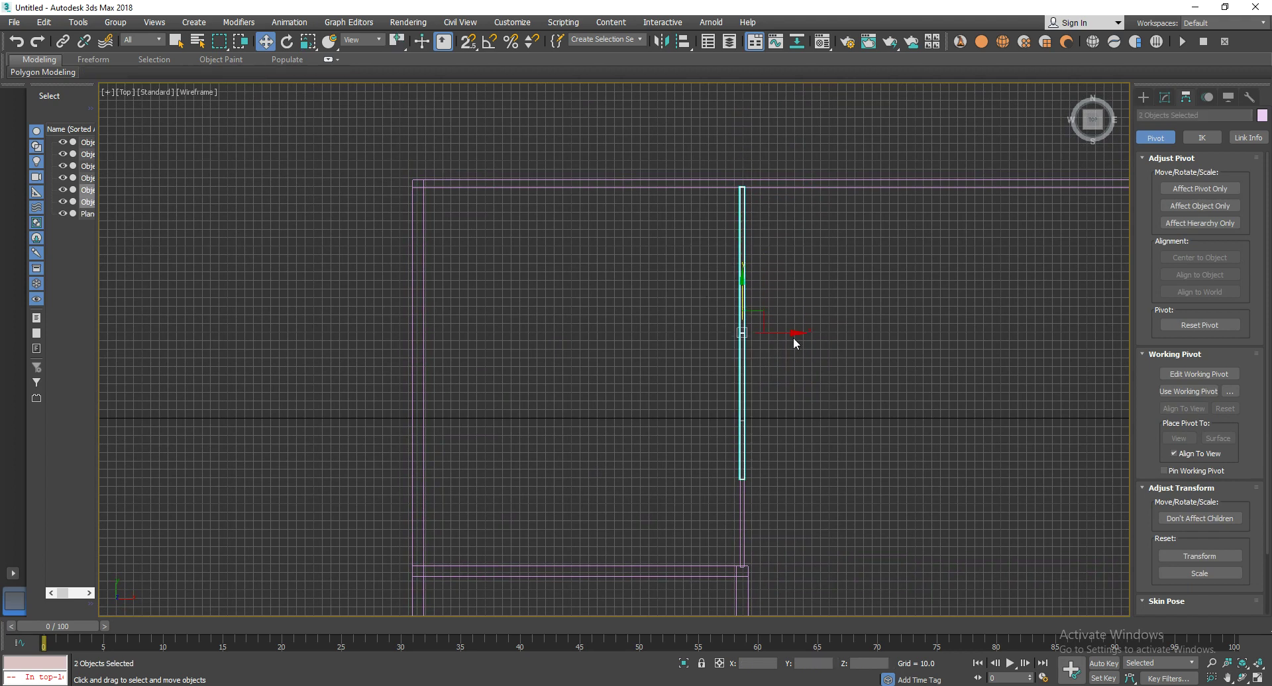
left_click_drag(794, 333, 788, 332)
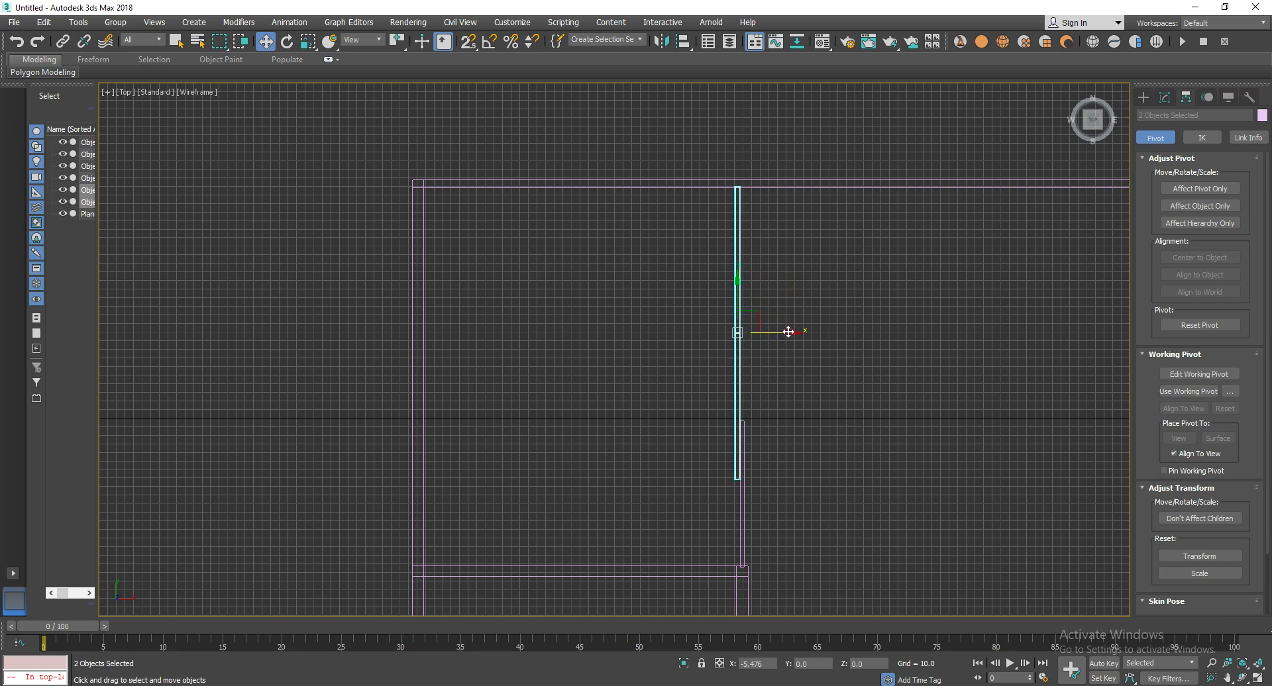
left_click(817, 429)
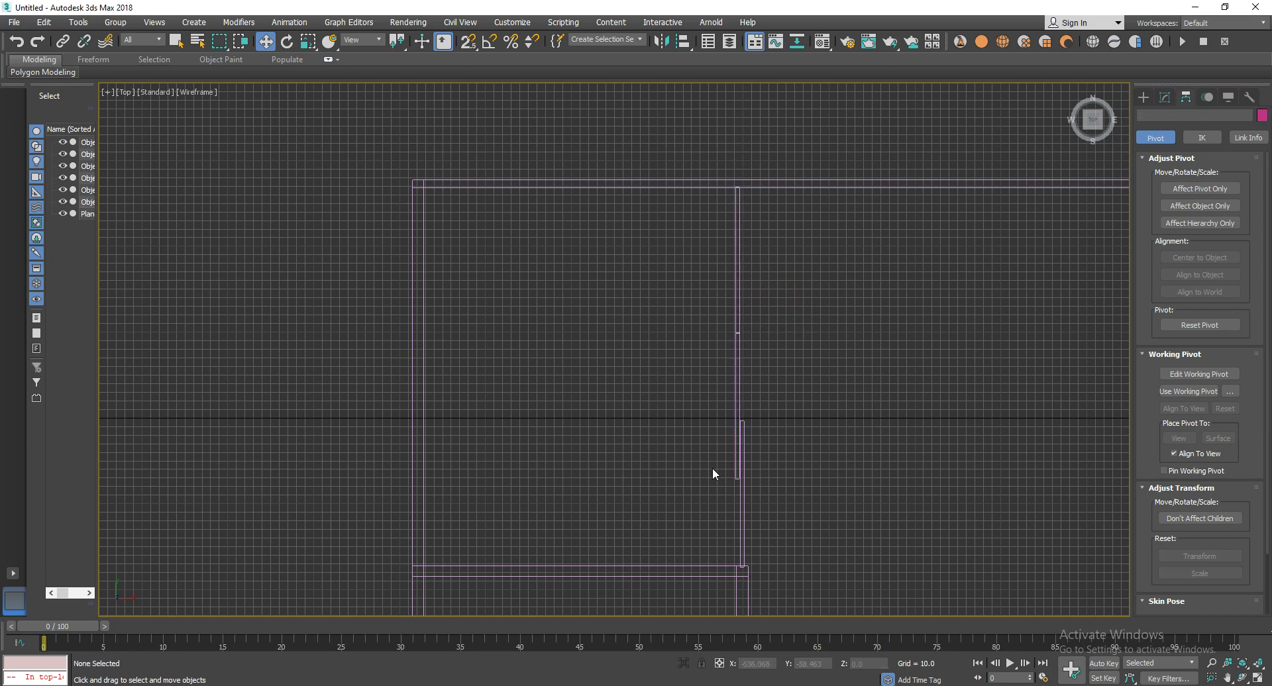
Shorten the upper wall piece along Y and nudge it up slightly.
scroll(730, 495, "up", 2)
scroll(734, 492, "up", 1)
left_click(753, 374)
key("r")
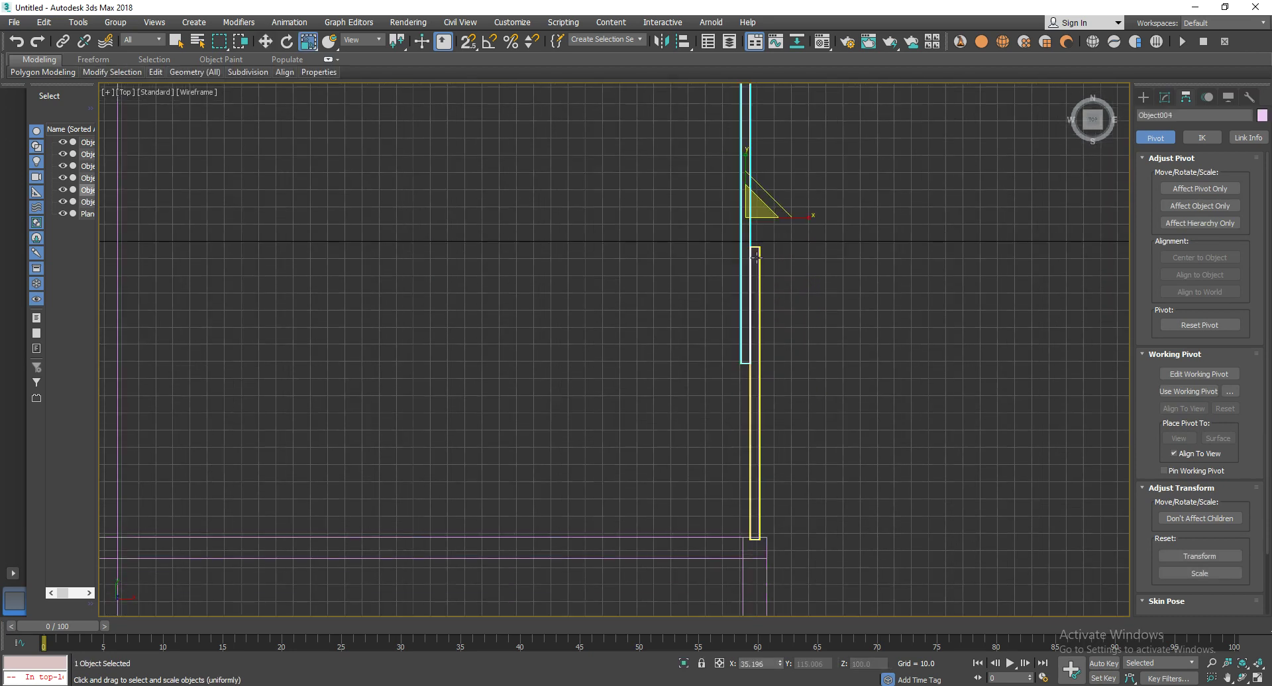
scroll(757, 273, "down", 2)
left_click(751, 144)
scroll(764, 146, "down", 2)
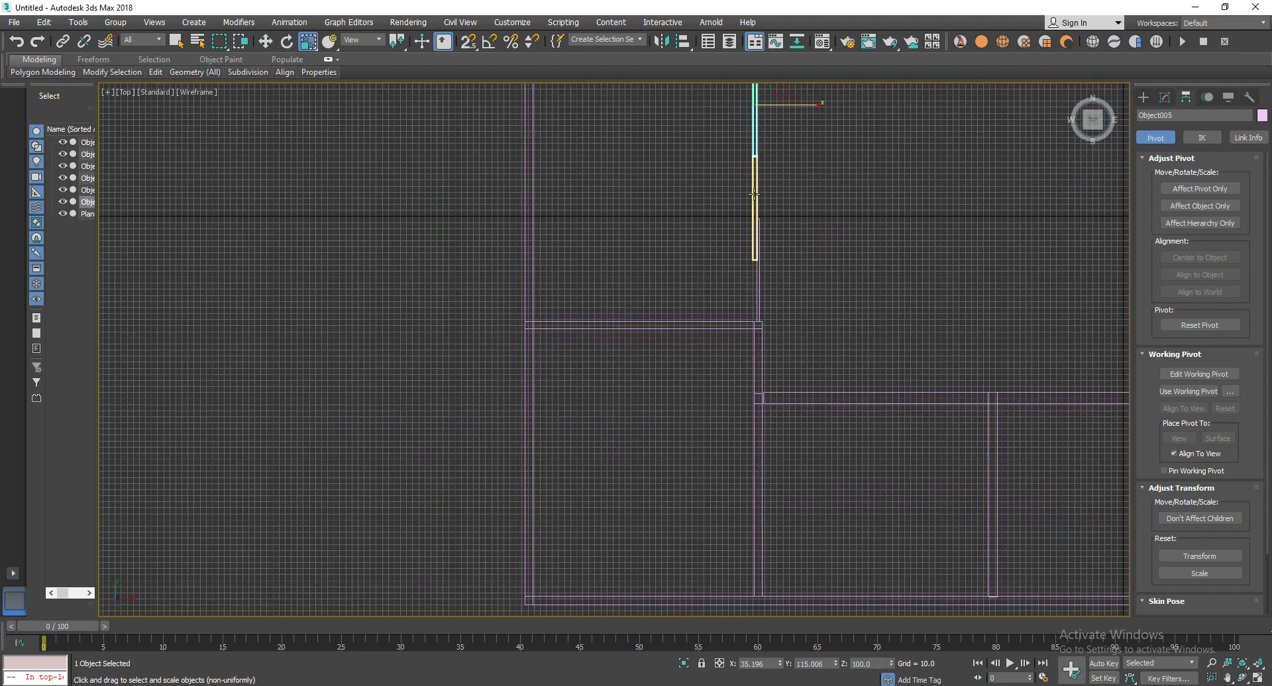
left_click(750, 190, "ctrl")
mouse_move(744, 182)
middle_mouse_down()
mouse_move(742, 168)
mouse_move(740, 255)
middle_mouse_up()
scroll(715, 261, "up", 2)
key("r")
left_click_drag(723, 251, 723, 258)
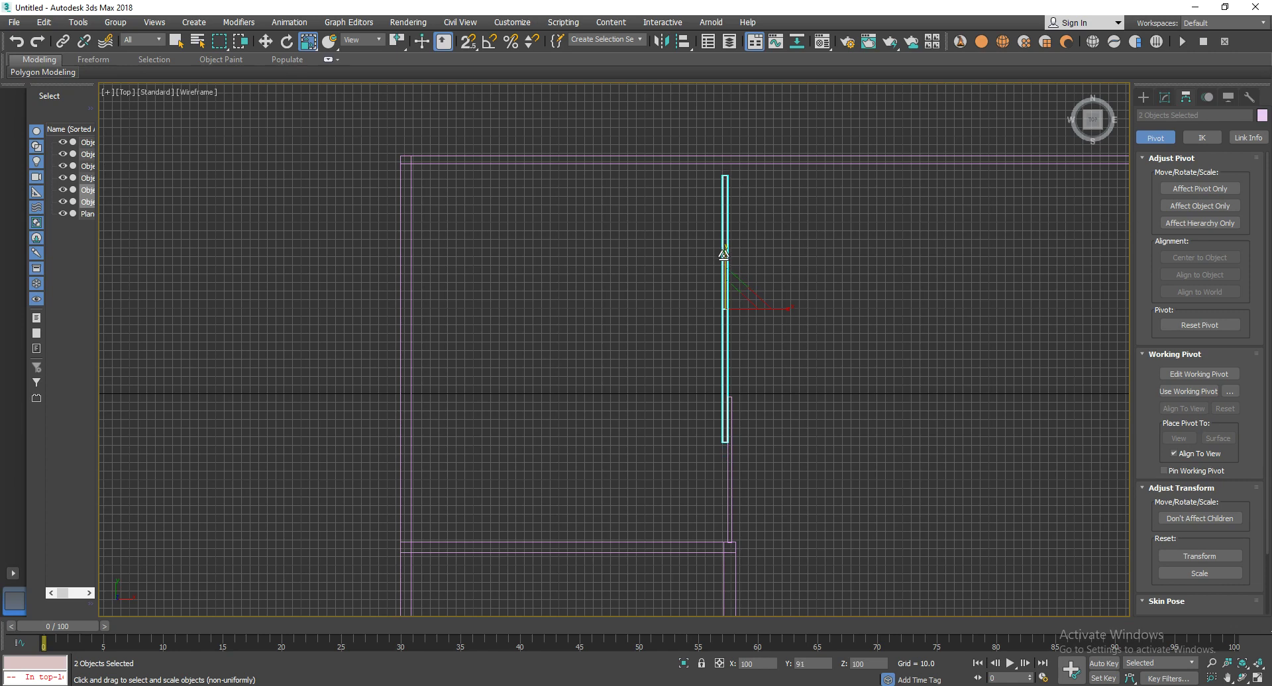
key("w")
left_click_drag(723, 262, 723, 255)
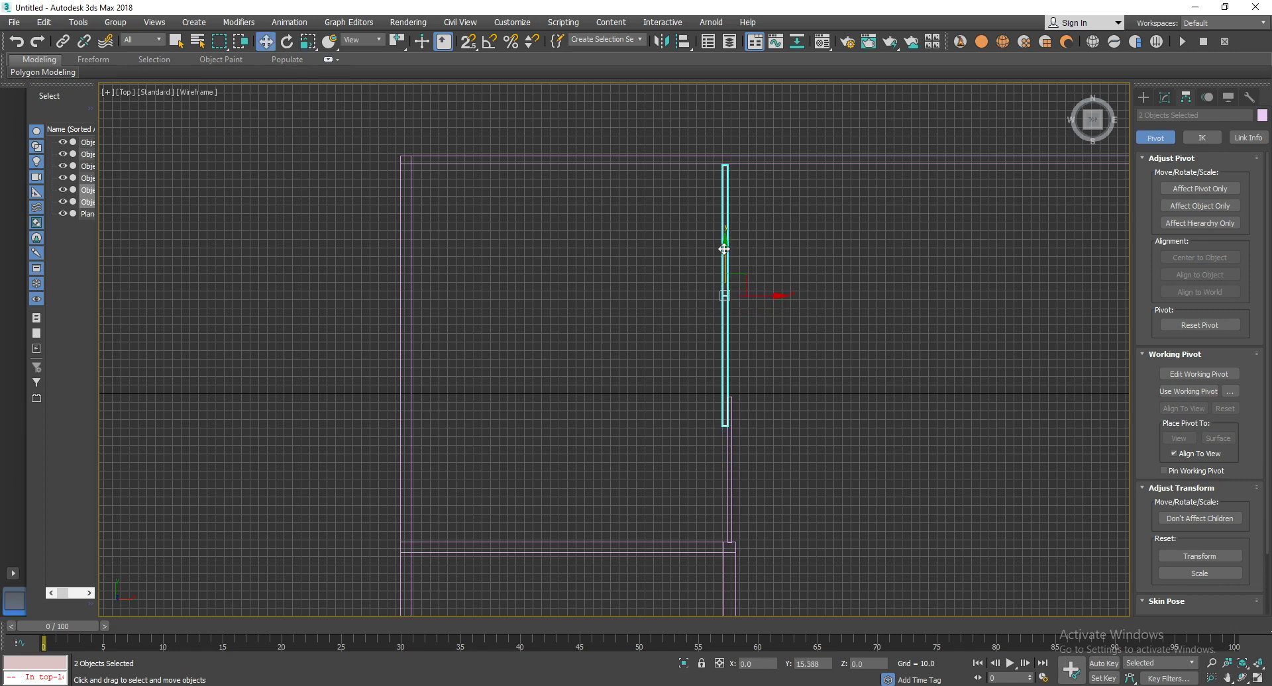
left_click(805, 268)
Select all three partition pieces and scale them along X to 58% width.
scroll(721, 416, "up", 5)
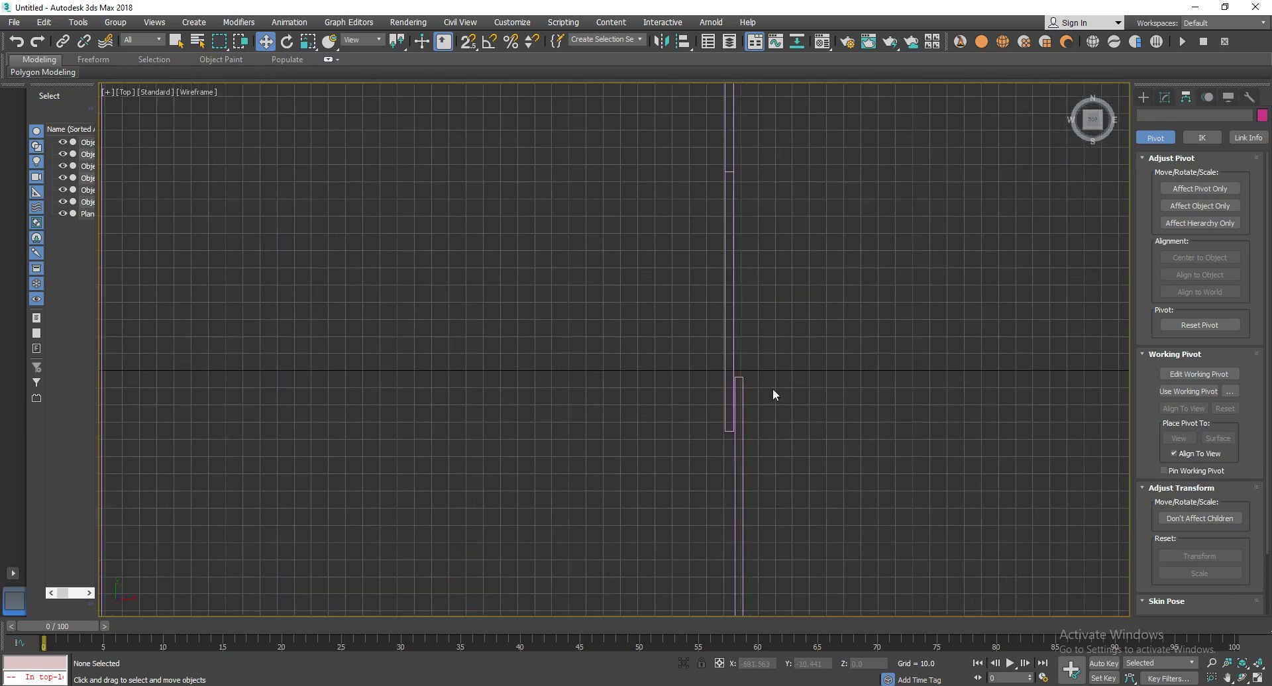
middle_click_drag(762, 272, 758, 415)
left_click_drag(755, 344, 653, 514)
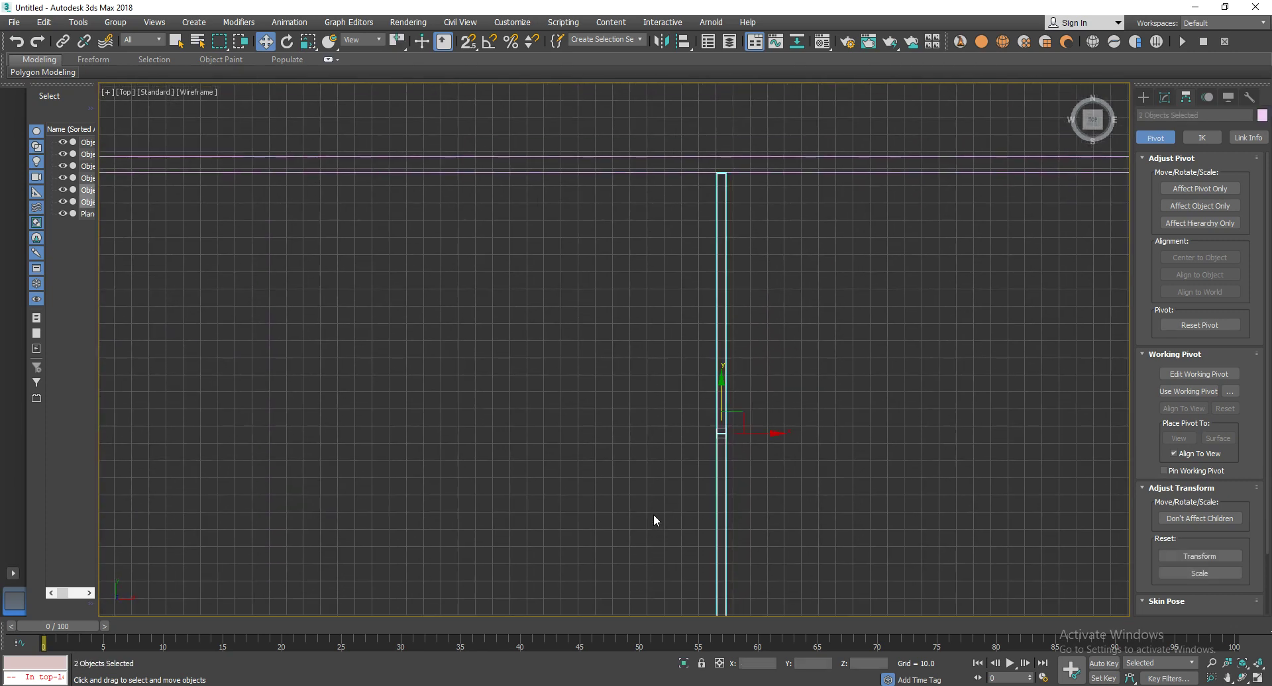
scroll(717, 341, "up", 3)
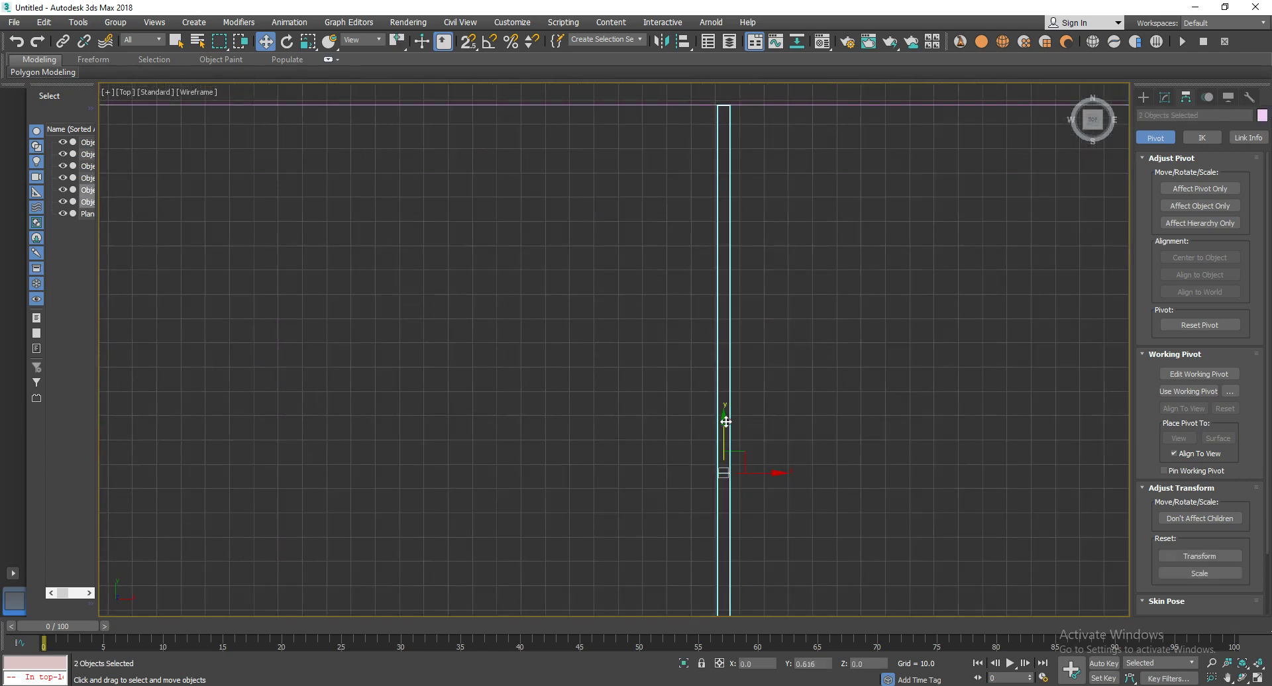
scroll(727, 416, "down", 2)
scroll(727, 415, "down", 2)
middle_click_drag(851, 408, 824, 285)
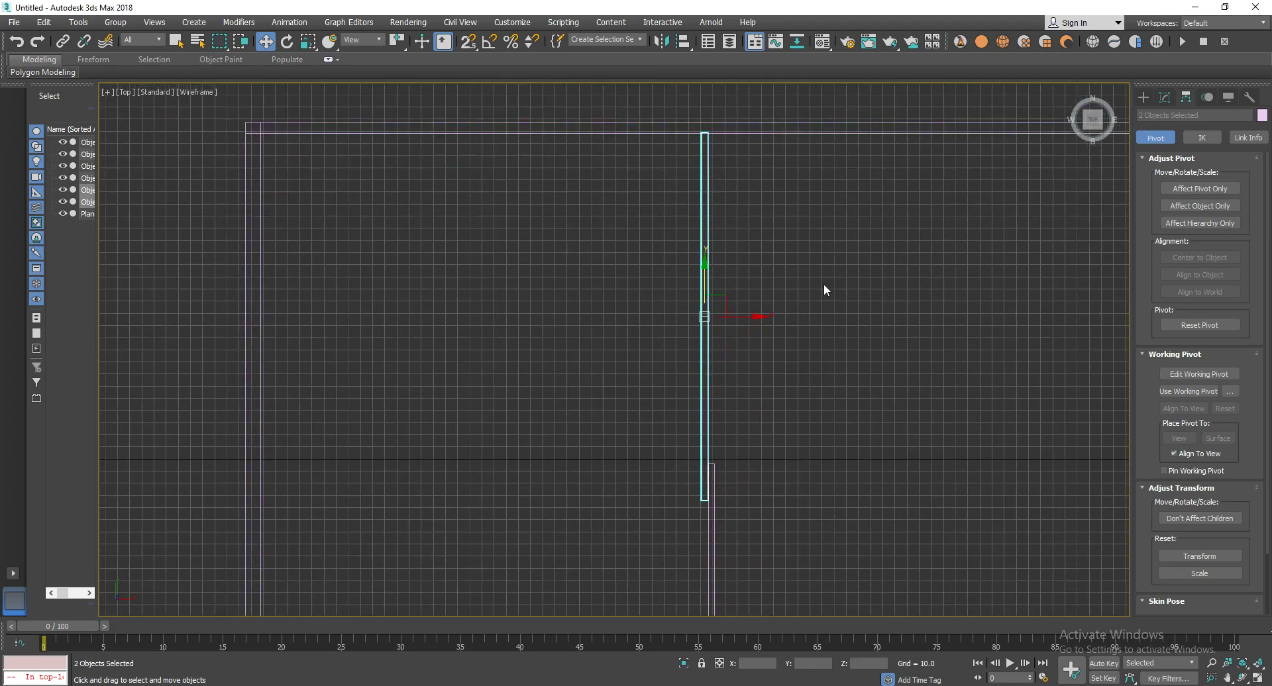
mouse_move(825, 338)
left_mouse_down()
mouse_move(602, 494)
mouse_move(598, 530)
left_mouse_up()
key("r")
left_click_drag(765, 398, 731, 394)
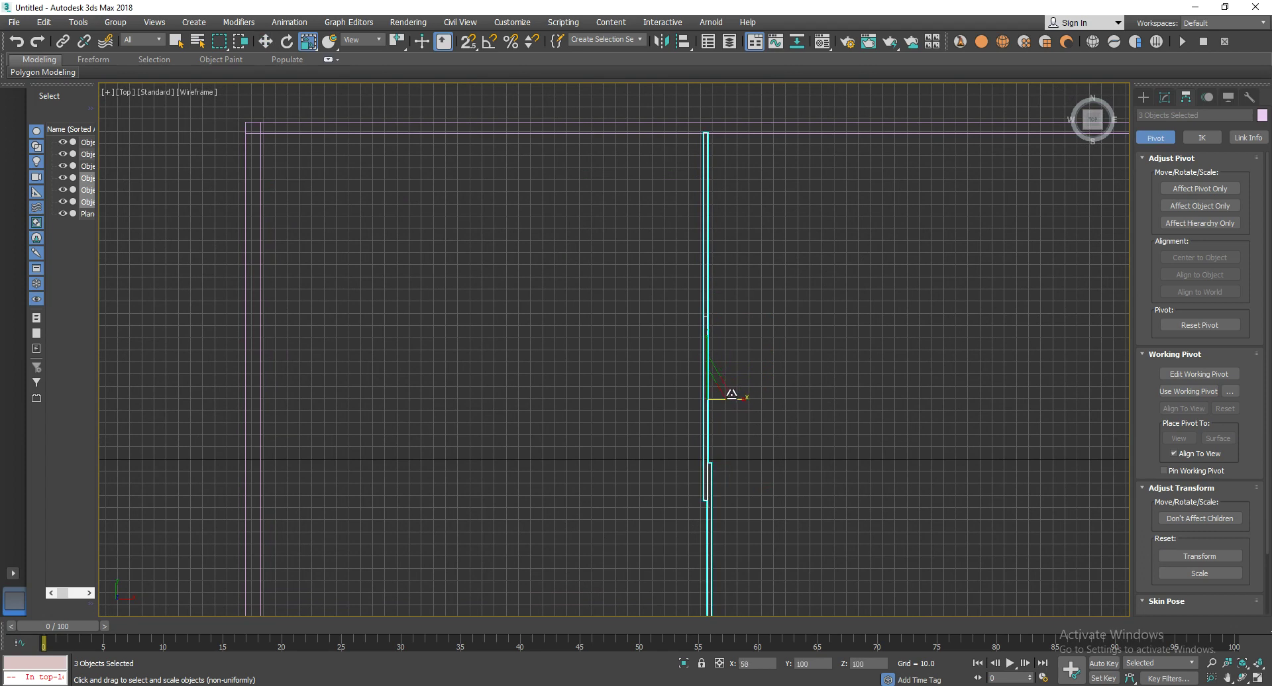
left_click(817, 525)
scroll(795, 490, "down", 3)
middle_click_drag(786, 468, 696, 369)
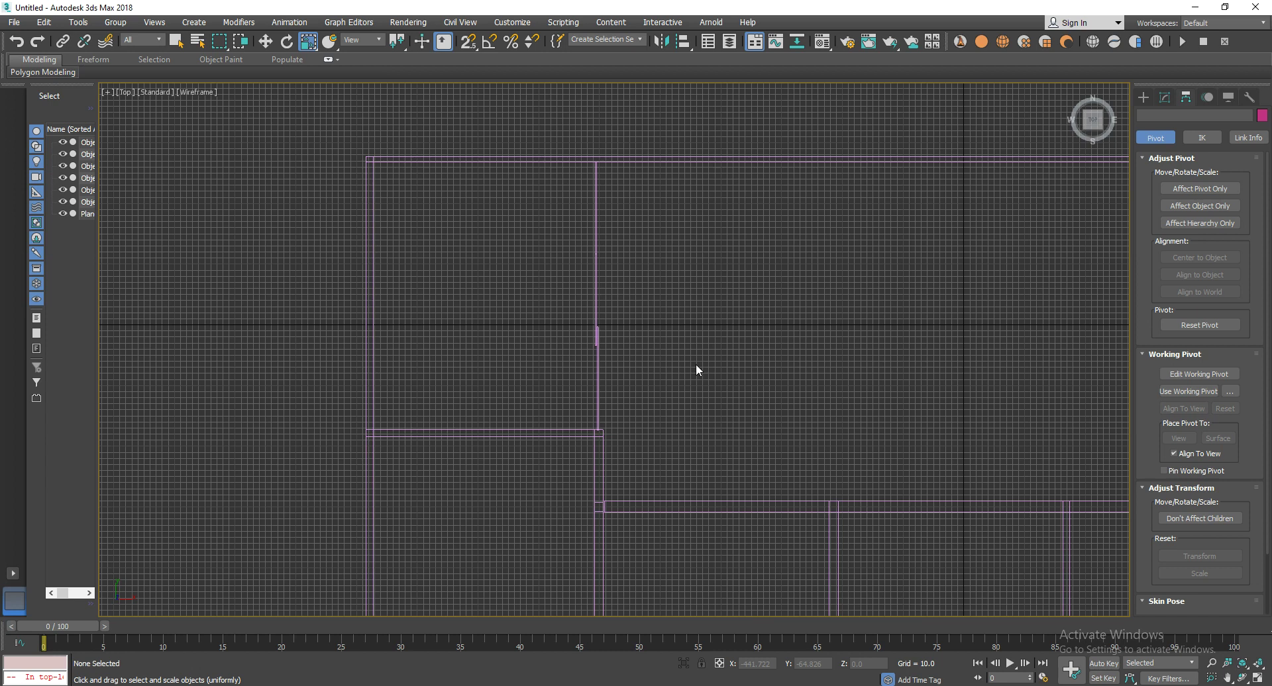
Select beam Object002 and box-select the two vertices at its left end.
scroll(897, 108, "up", 2)
middle_click_drag(821, 227, 692, 234)
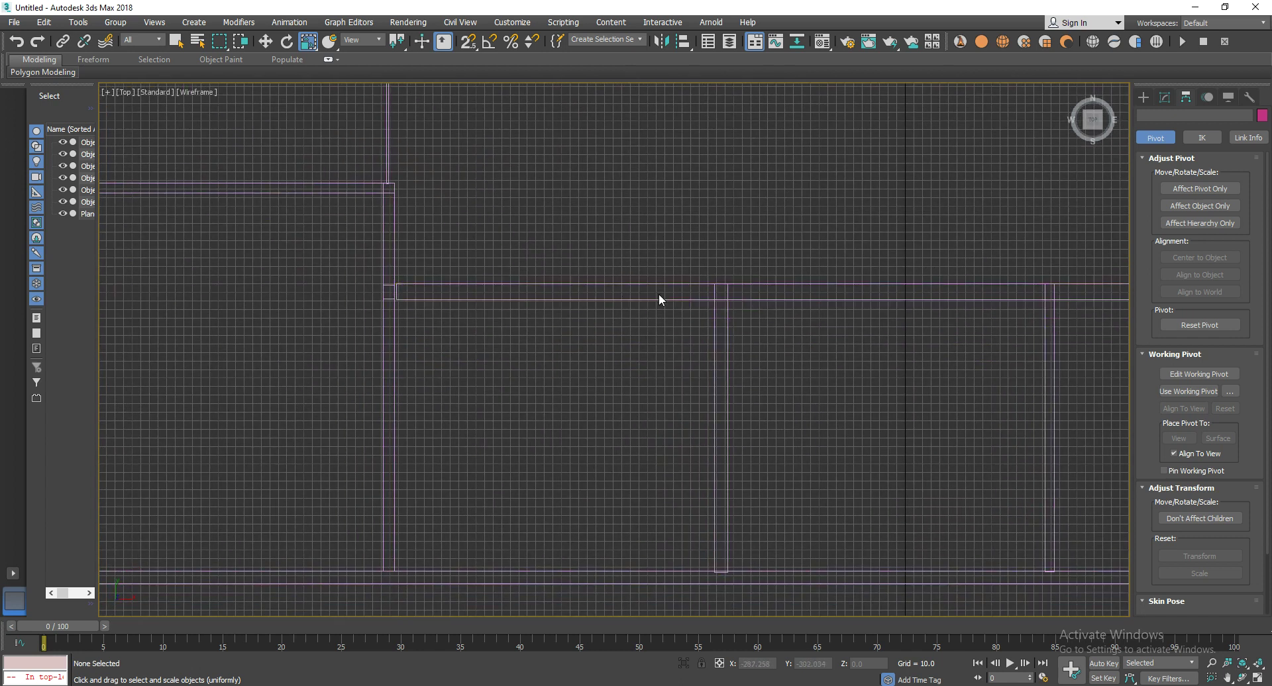
left_click(455, 285)
middle_click_drag(405, 197, 562, 199)
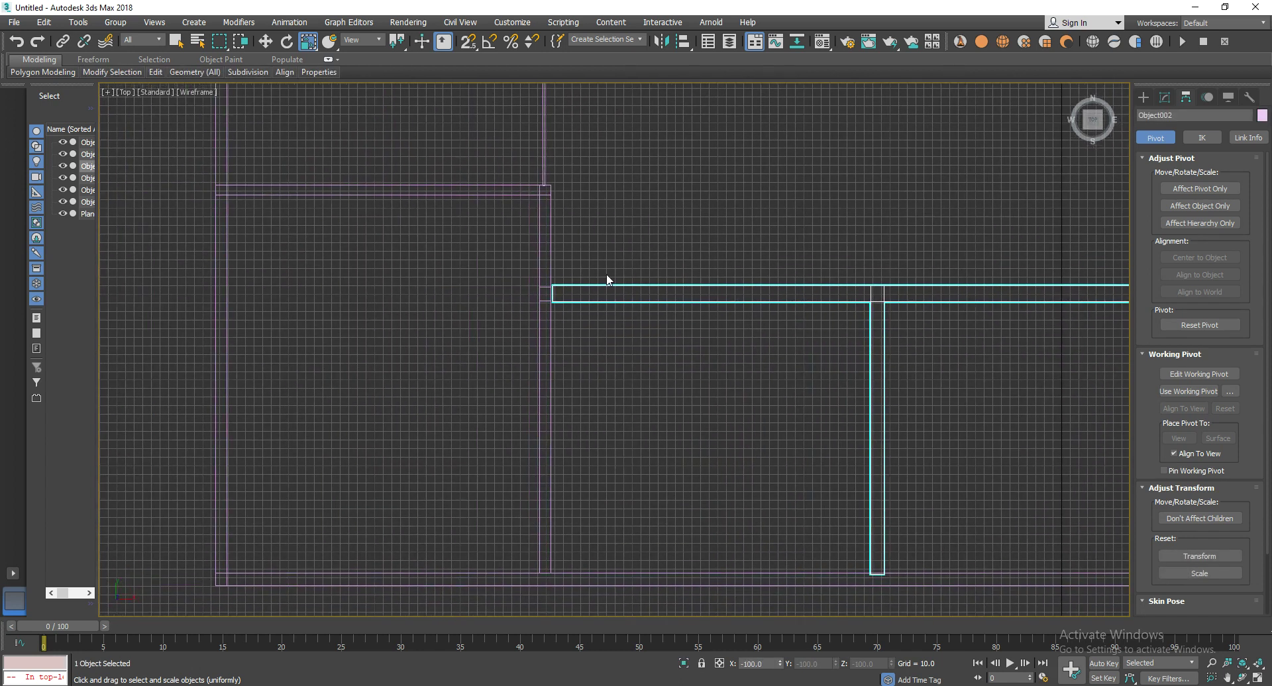
key("1")
left_click_drag(562, 200, 460, 397)
Activate Move for the selected vertices and frame the whole beam in view.
scroll(530, 339, "up", 3)
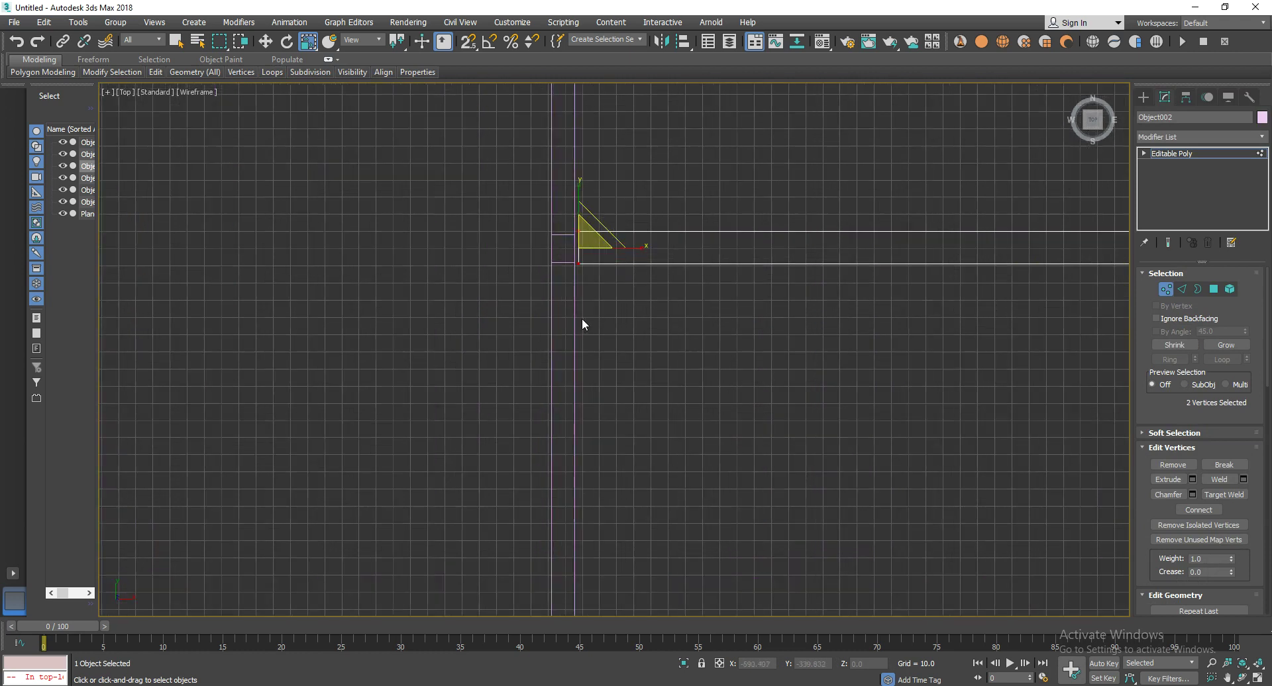
key("w")
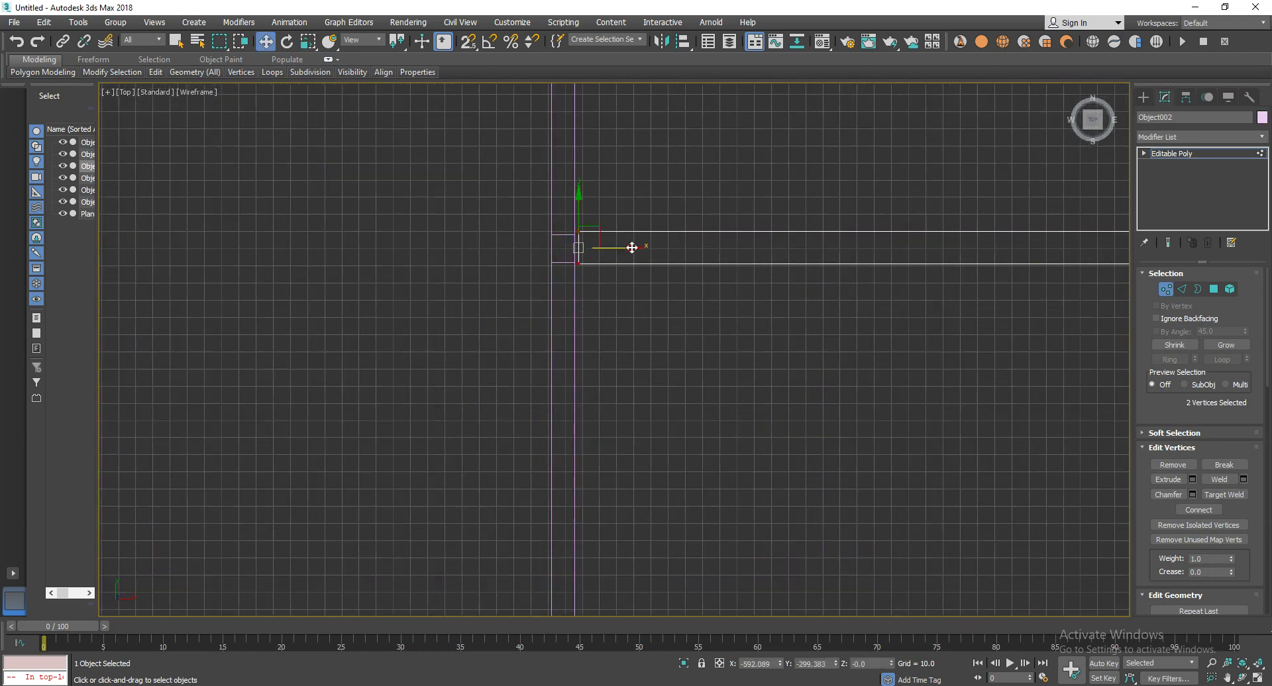
scroll(726, 229, "down", 5)
scroll(614, 257, "up", 2)
scroll(614, 251, "up", 3)
scroll(589, 274, "up", 3)
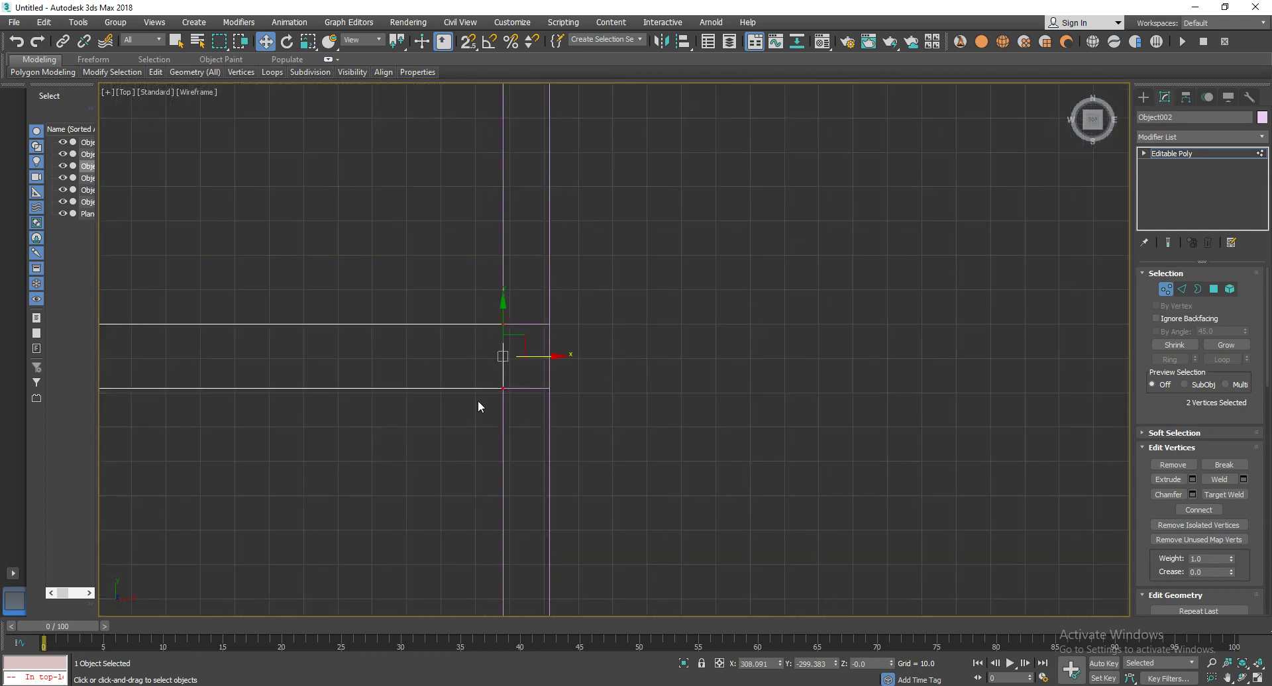
scroll(331, 334, "down", 6)
middle_click_drag(304, 332, 767, 256)
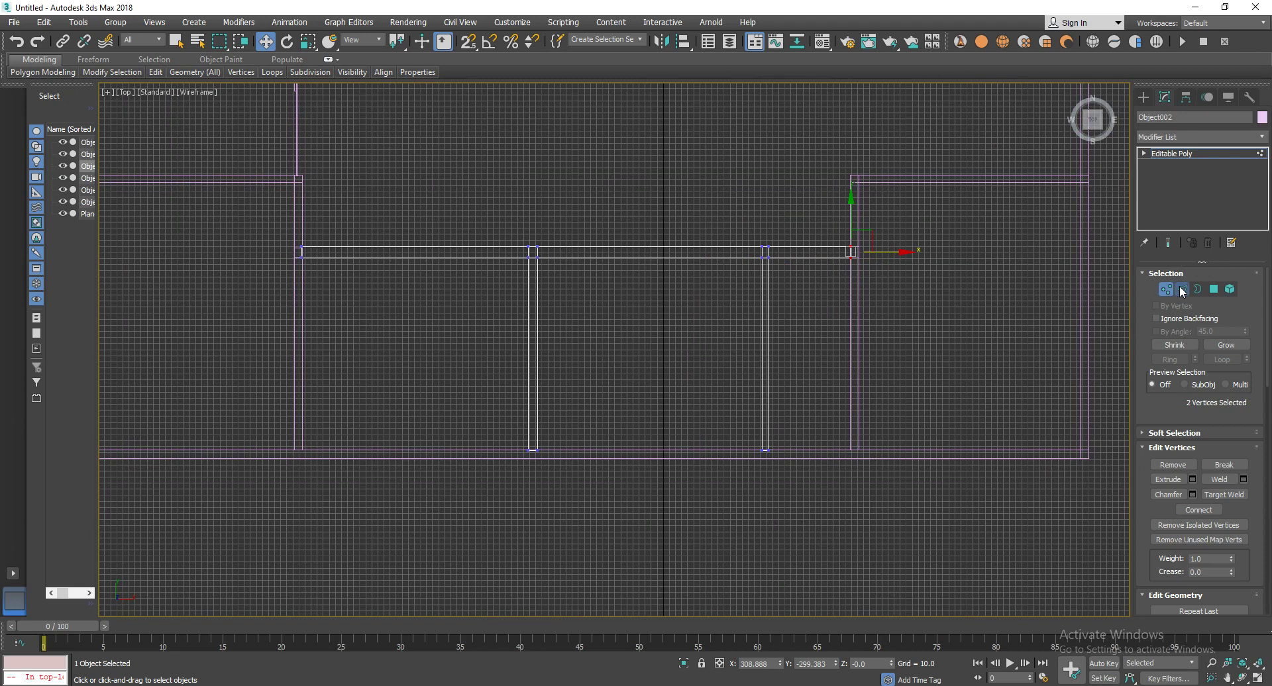
Connect the beam's long edges with 1 segment, Pinch 0 and Slide 21.
left_click(1182, 289)
middle_click_drag(619, 250, 746, 259)
left_click_drag(560, 335, 560, 335)
left_click_drag(749, 233, 749, 371, "ctrl")
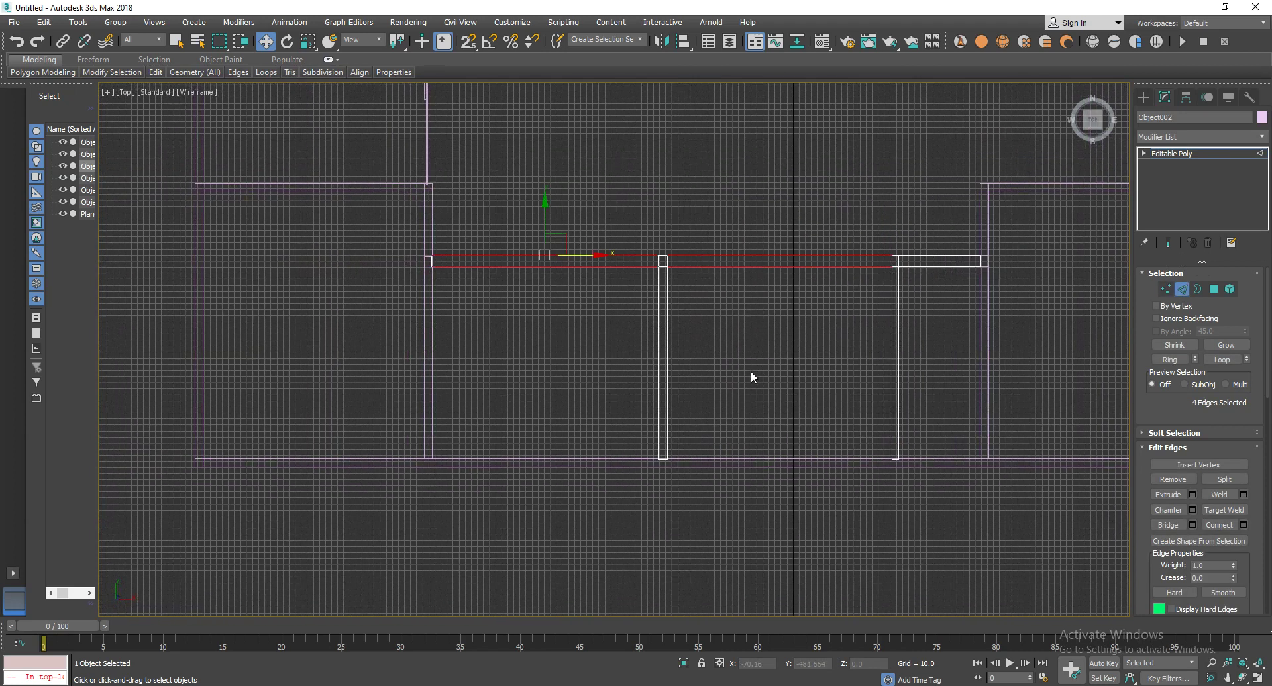
right_click(723, 260)
left_click(605, 306)
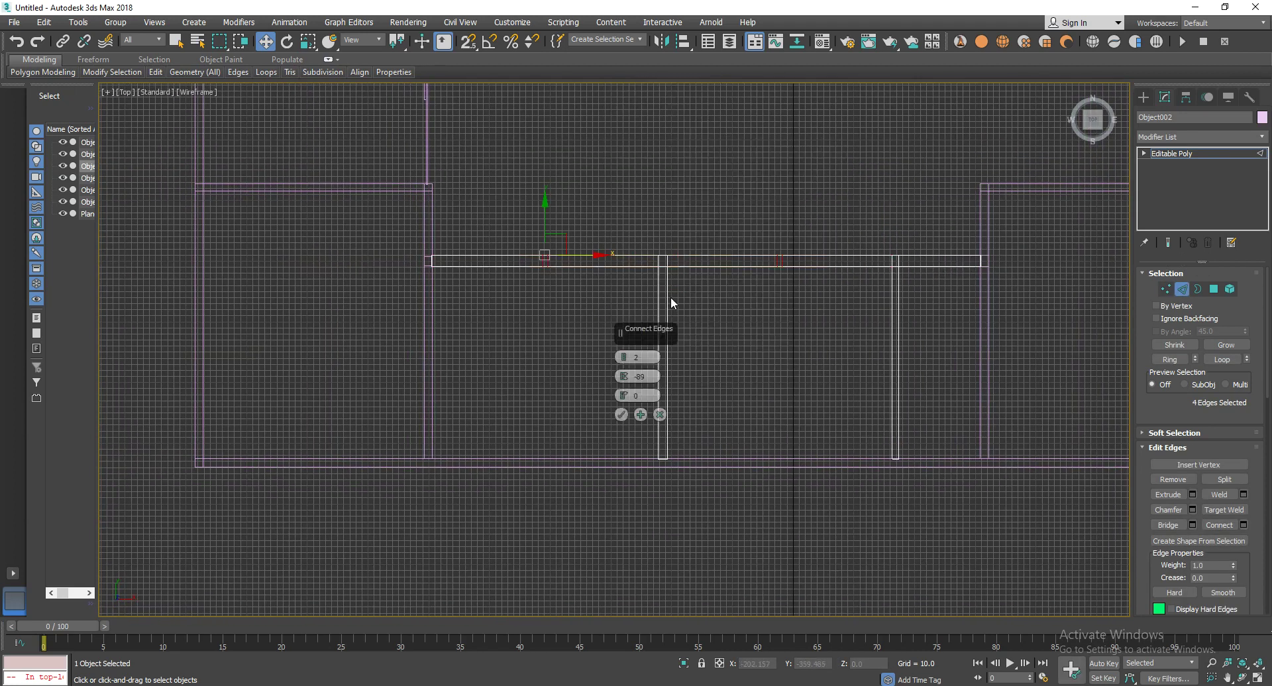
left_click(623, 360)
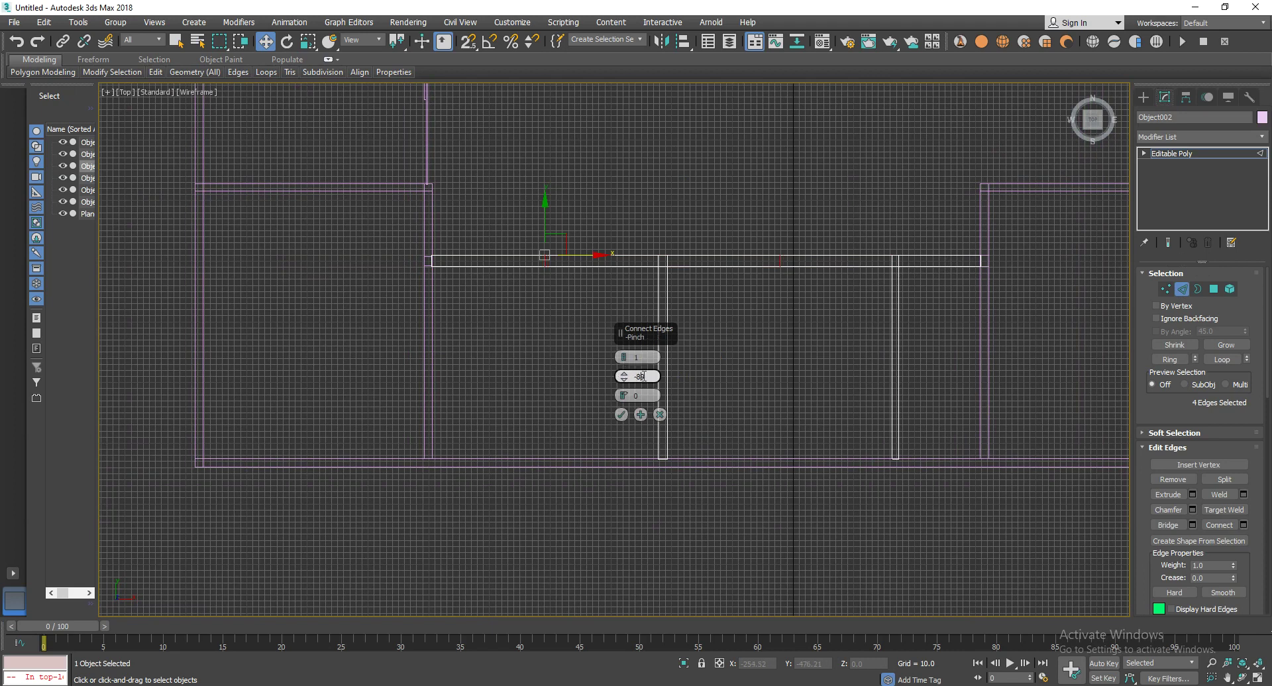
double_click(643, 376)
type("0")
left_click_drag(631, 399, 633, 339)
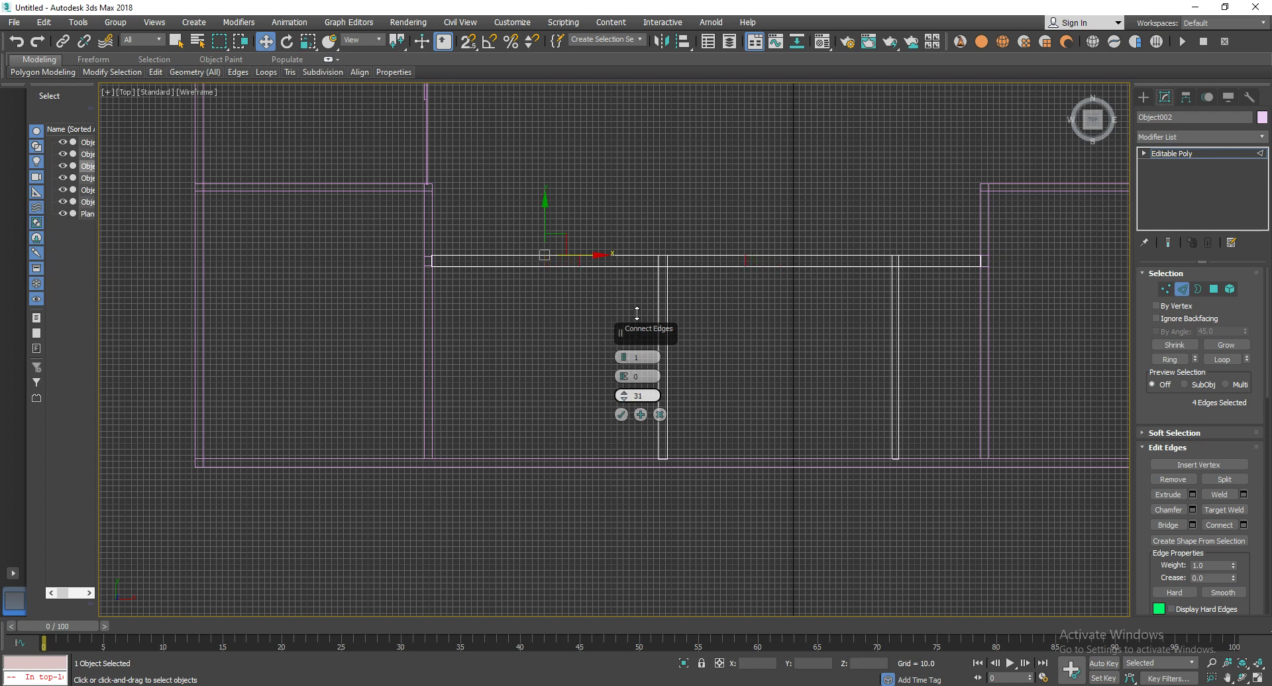
left_click(622, 414)
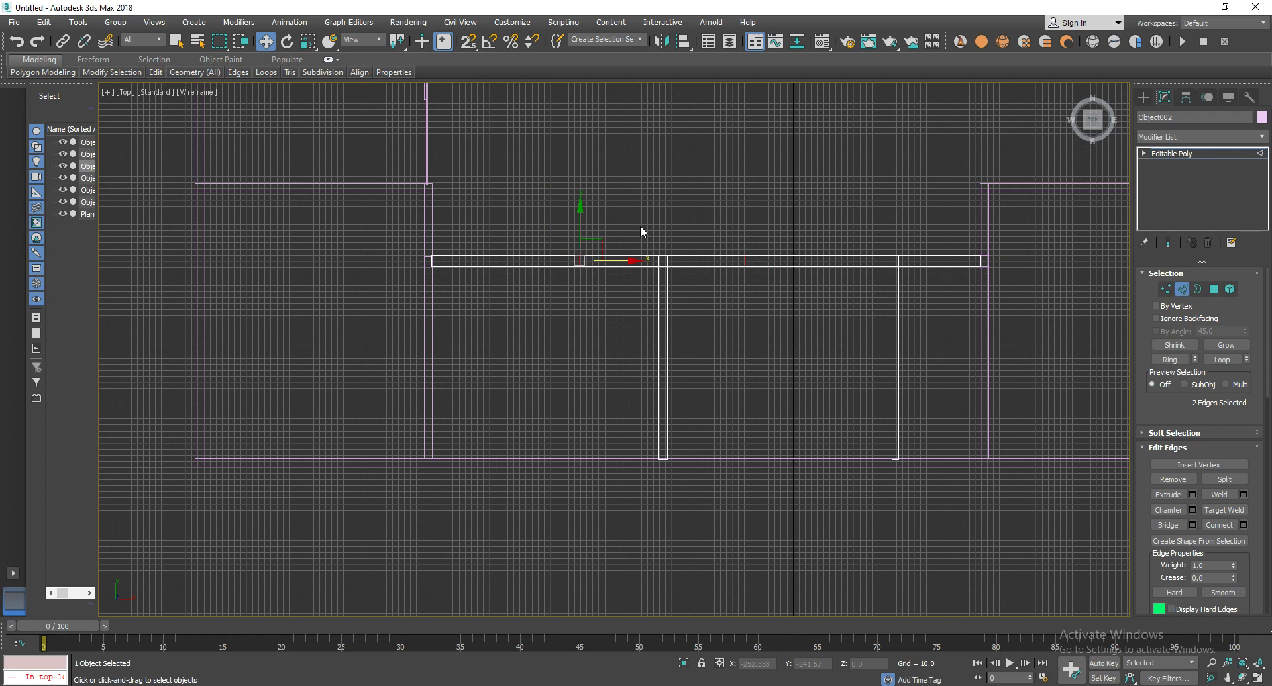
Delete the wall polygon sections on both sides of the middle partition.
key("4")
left_click(620, 260)
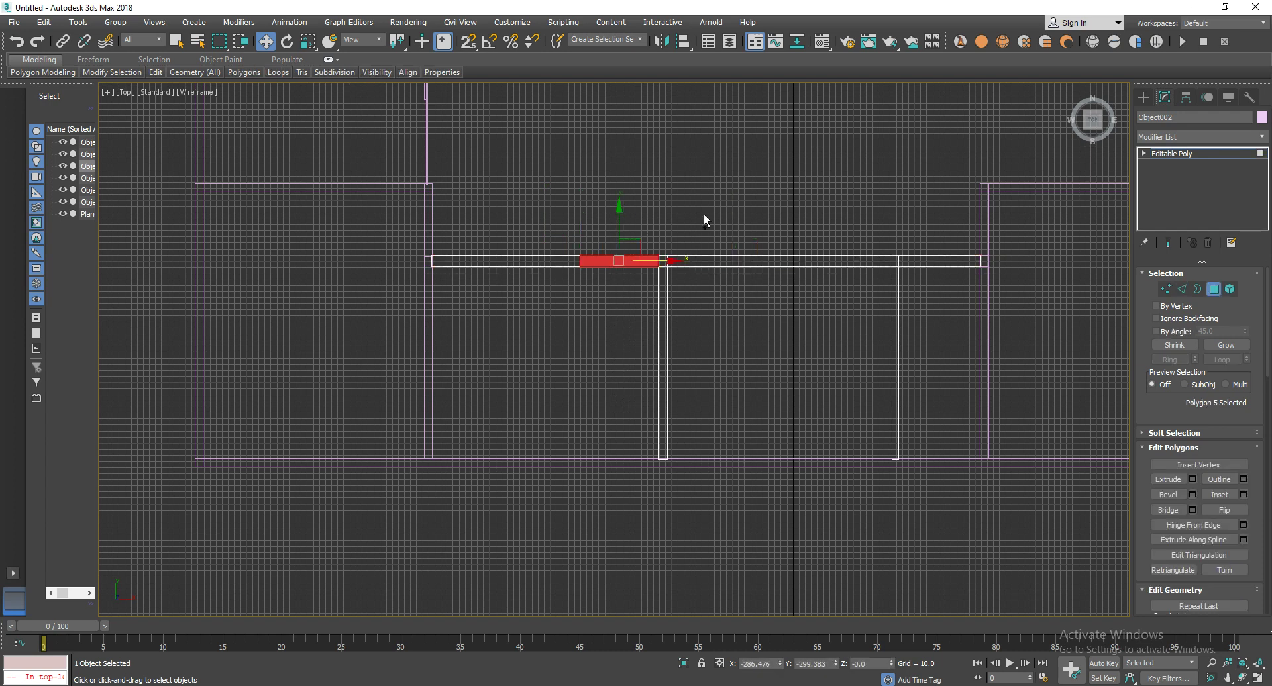
left_click(701, 261, "ctrl")
key("Delete")
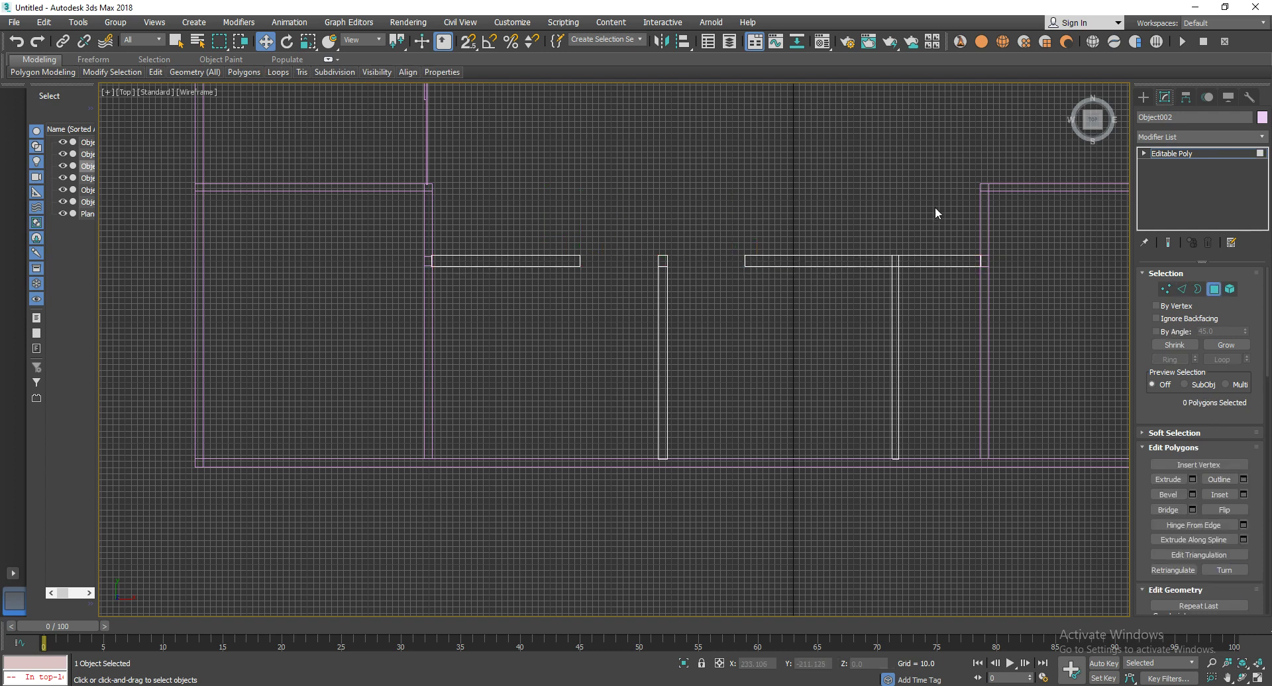
left_click(931, 261)
key("Delete")
middle_click_drag(934, 317, 750, 398)
scroll(829, 391, "up", 3)
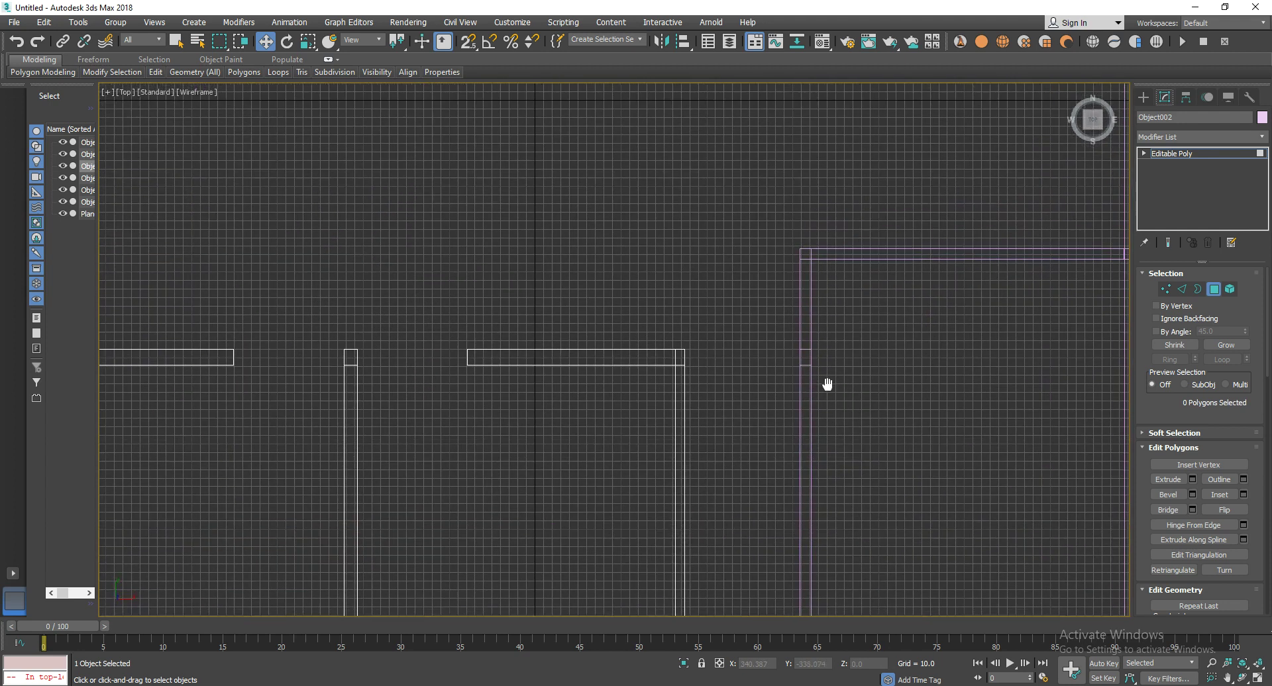
left_click(1216, 294)
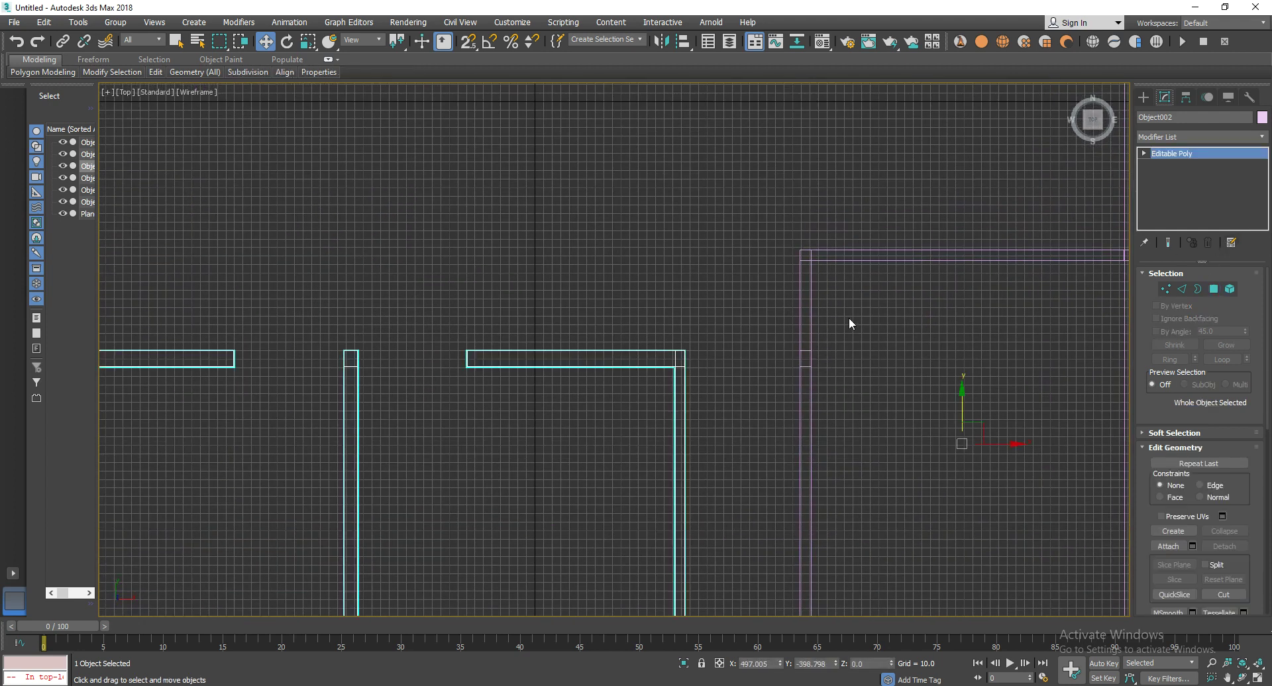
Delete the upper polygon of the right wall Object001.
left_click(809, 315)
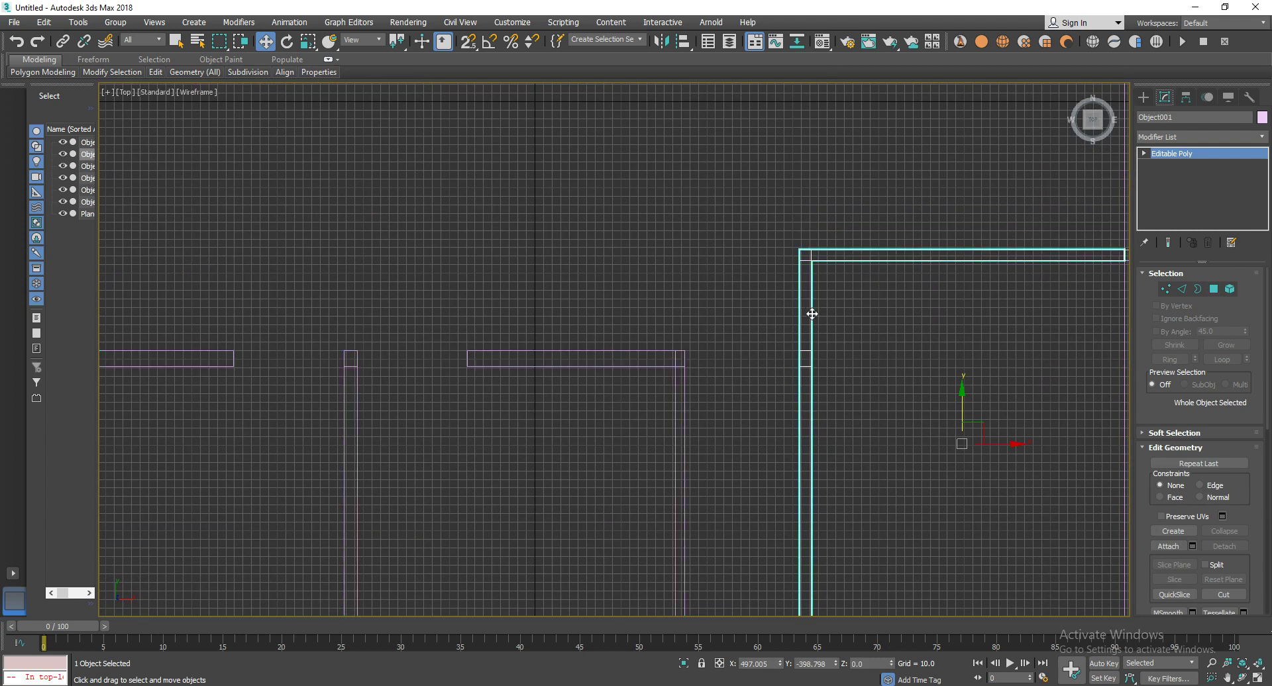
key("4")
mouse_move(908, 284)
left_mouse_down()
mouse_move(686, 335)
mouse_move(704, 339)
left_mouse_up()
key("Delete")
middle_click_drag(710, 338, 647, 434)
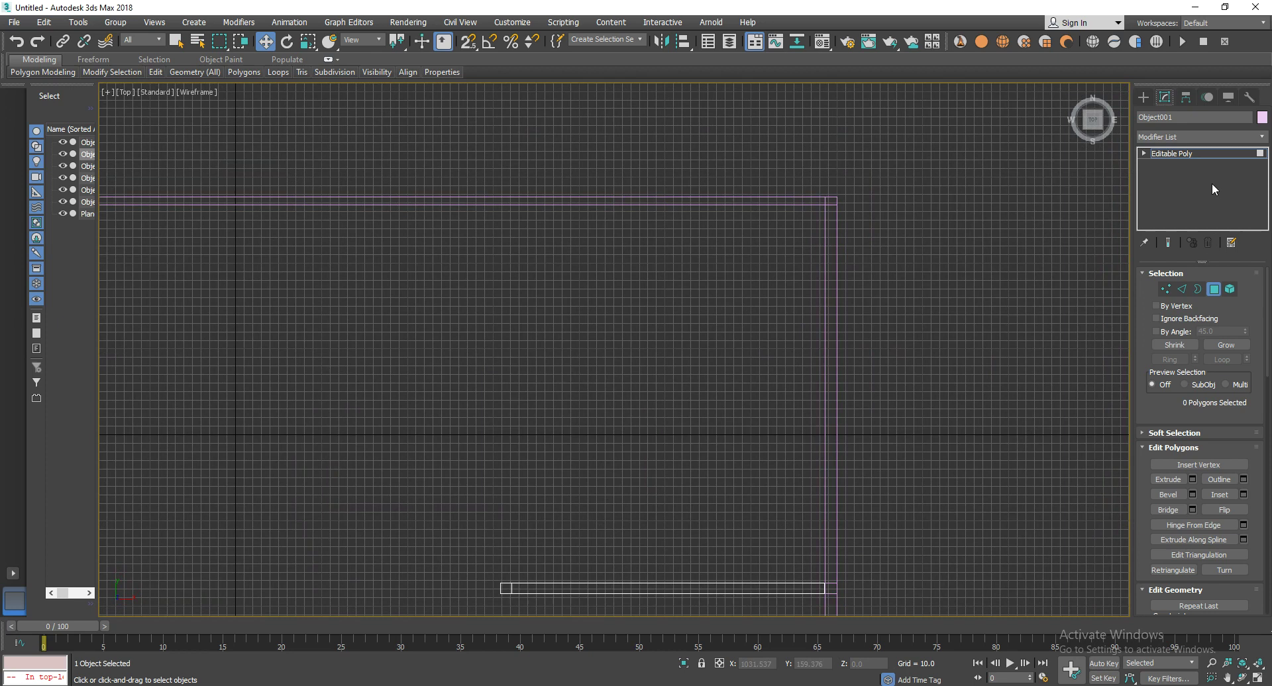
left_click(1218, 291)
Connect four right-side edges of Plane001 with a new cross edge, adjusting its slide.
left_click(825, 302)
middle_click_drag(968, 323, 992, 248)
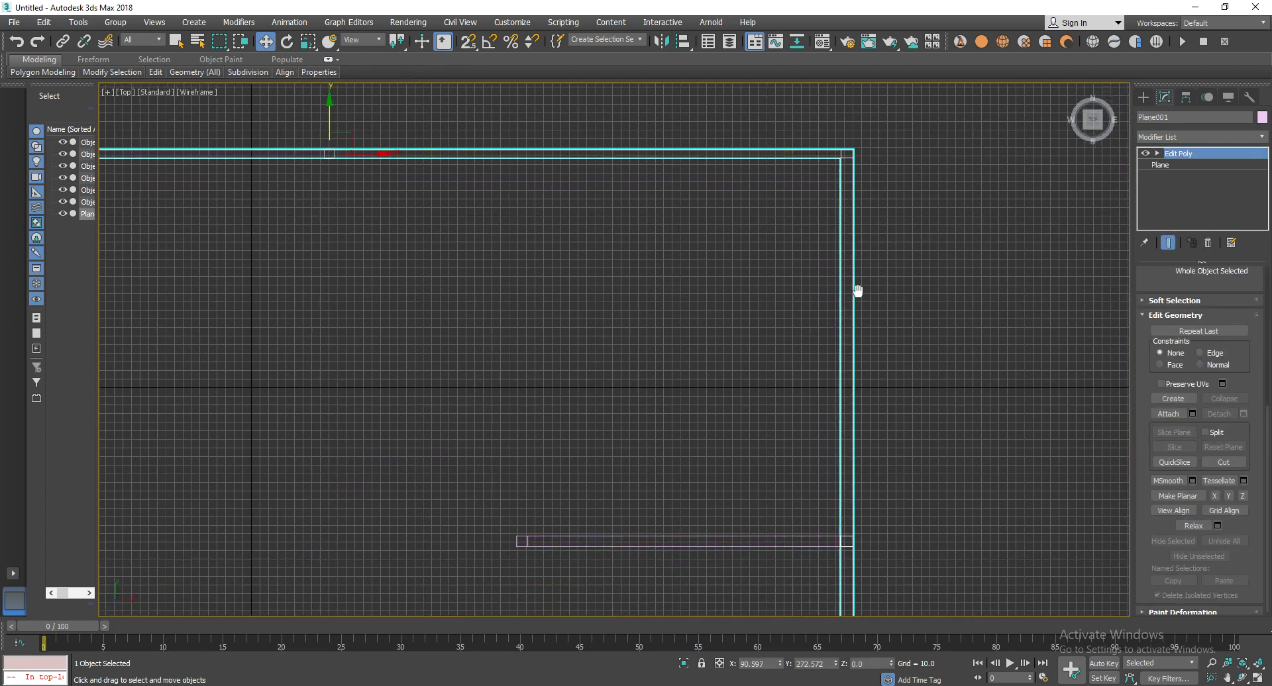
key("2")
left_click_drag(992, 261, 633, 290)
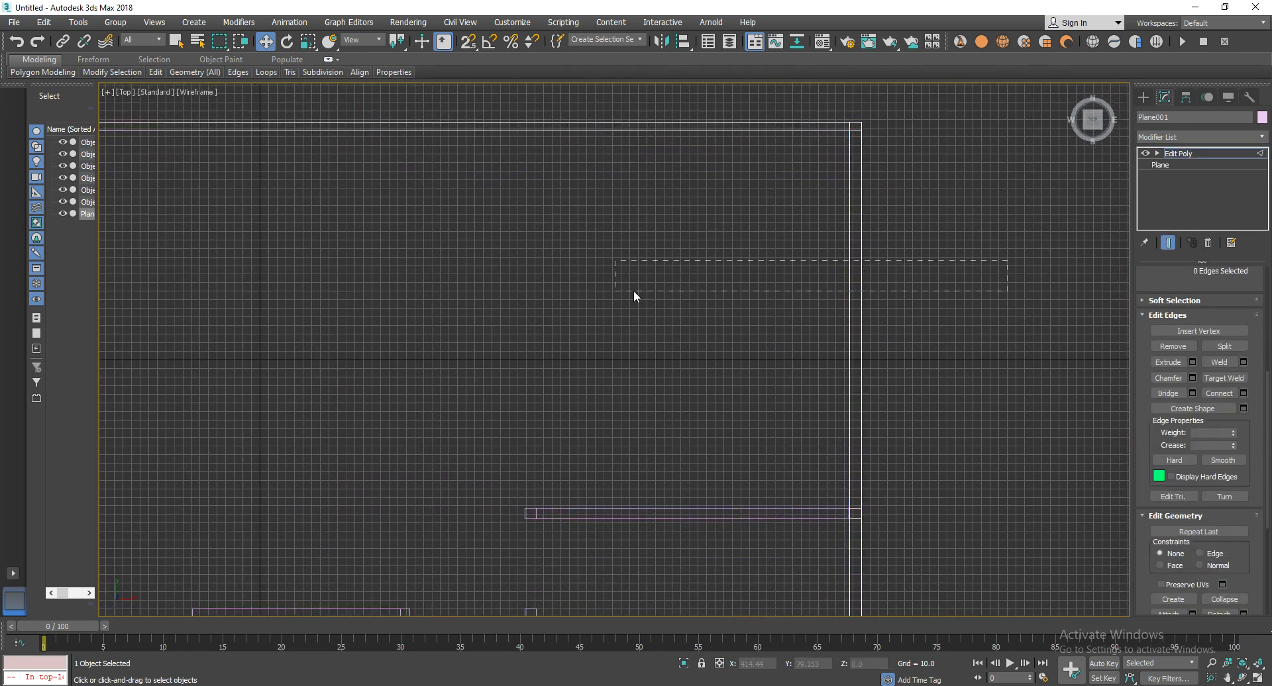
scroll(915, 404, "down", 3)
middle_click_drag(915, 405, 828, 261)
scroll(812, 358, "up", 3)
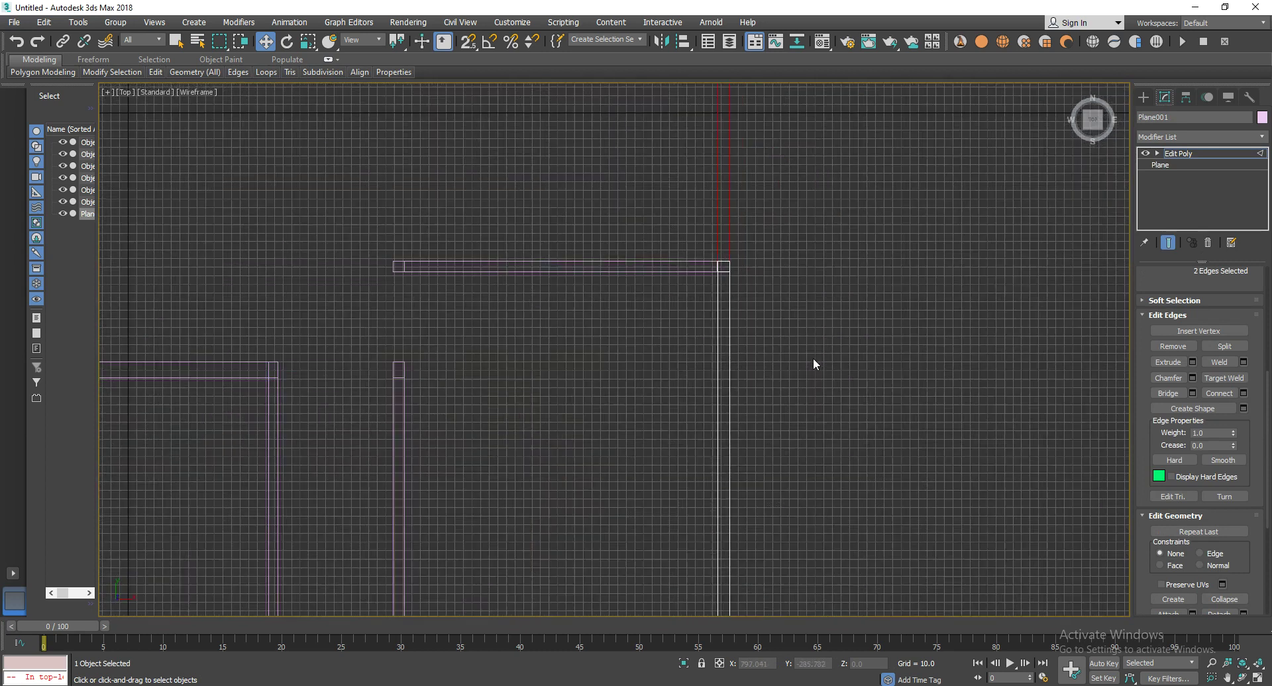
left_click_drag(791, 372, 630, 402, "ctrl")
right_click(702, 299)
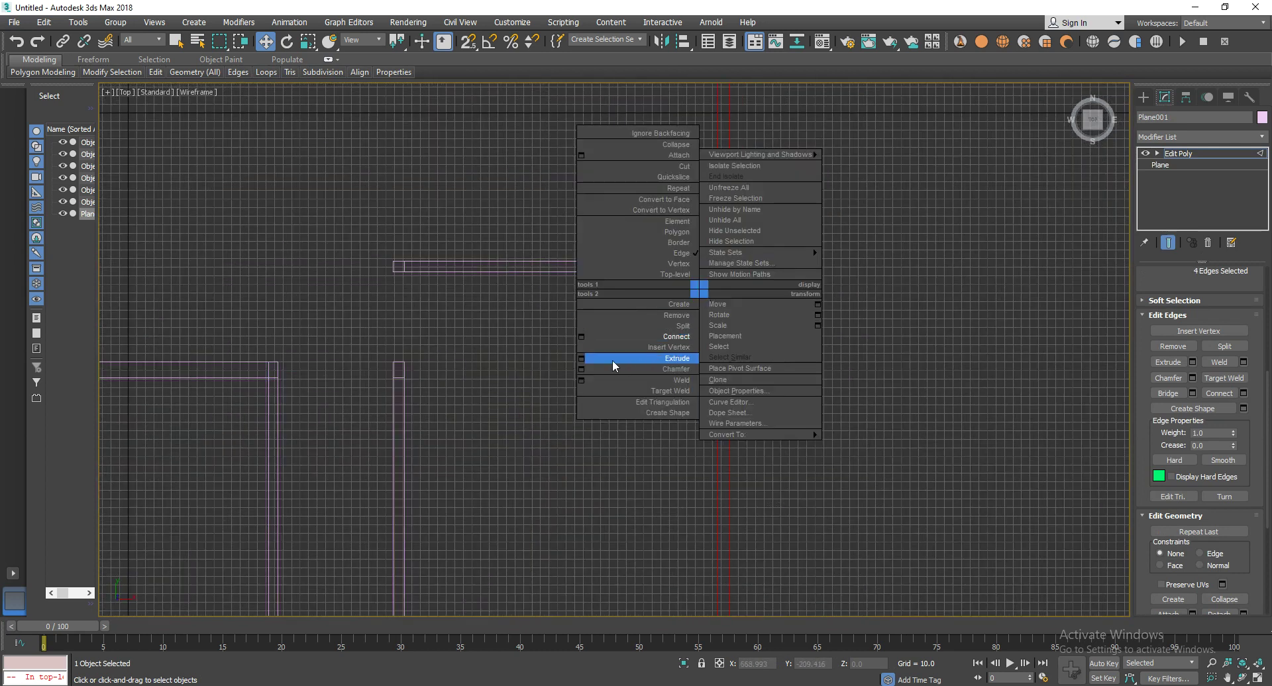
left_click(580, 339)
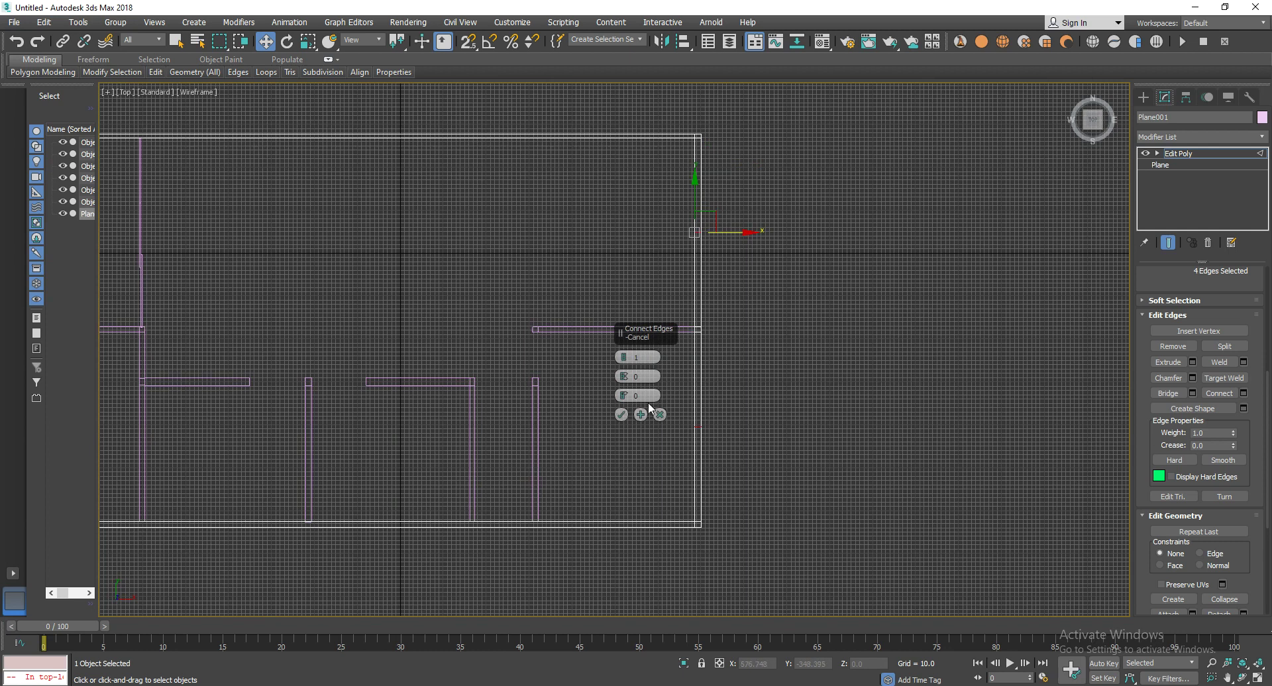
mouse_move(623, 395)
left_mouse_down()
mouse_move(629, 340)
mouse_move(617, 466)
left_mouse_up()
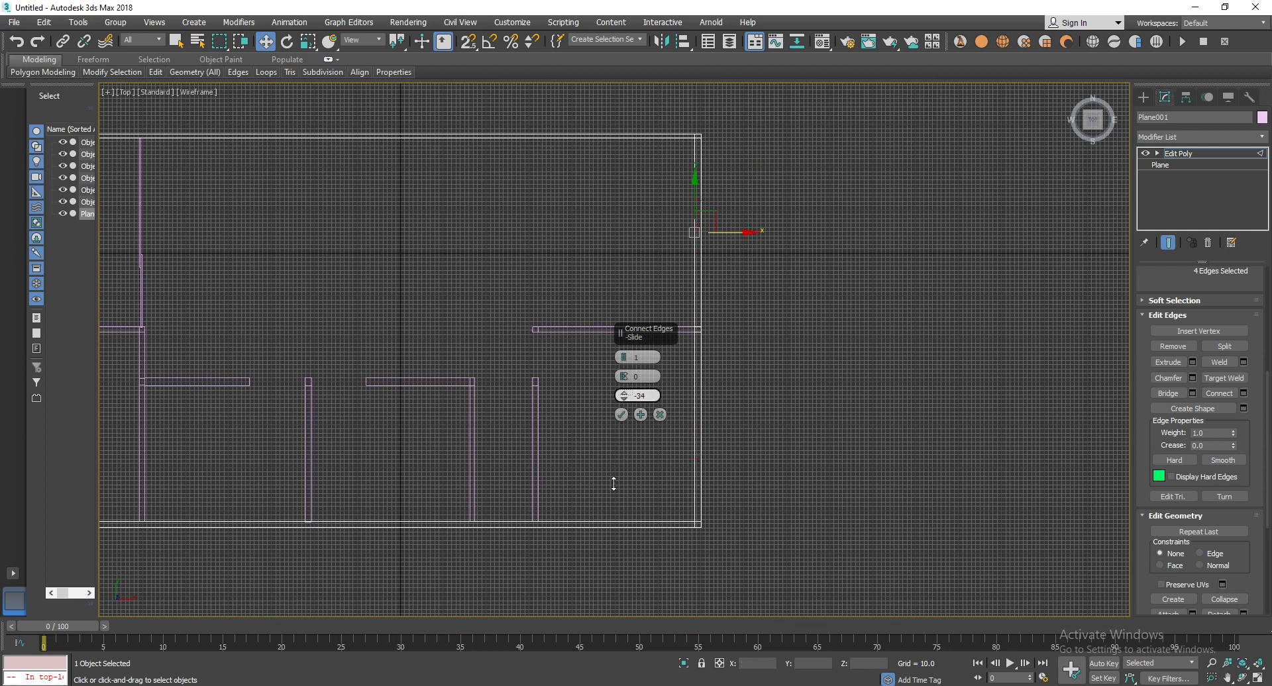
left_click_drag(615, 463, 621, 409)
left_click(622, 415)
Move the new cross edge upward along Y and select the right wall's vertical edges.
scroll(665, 406, "up", 2)
middle_click_drag(696, 273, 696, 329)
left_click_drag(695, 165, 697, 118)
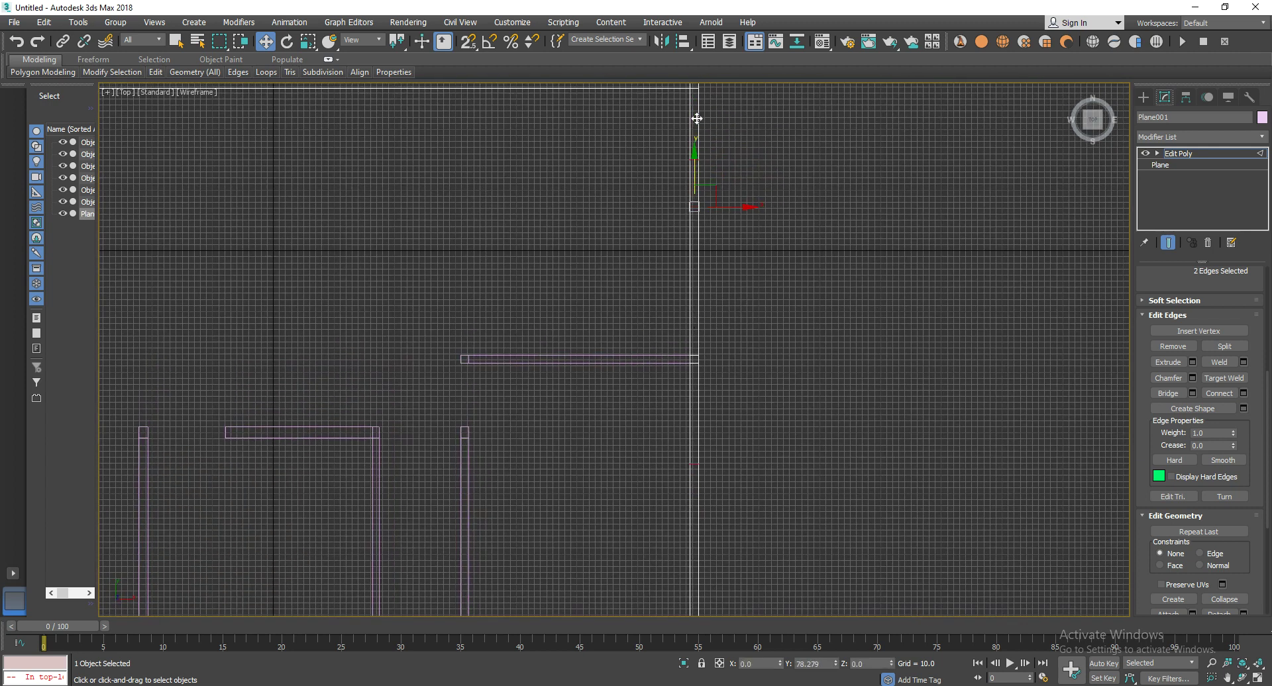
left_click_drag(696, 118, 697, 115)
left_click(914, 466)
middle_click_drag(770, 477, 777, 505)
left_click_drag(778, 506, 573, 568)
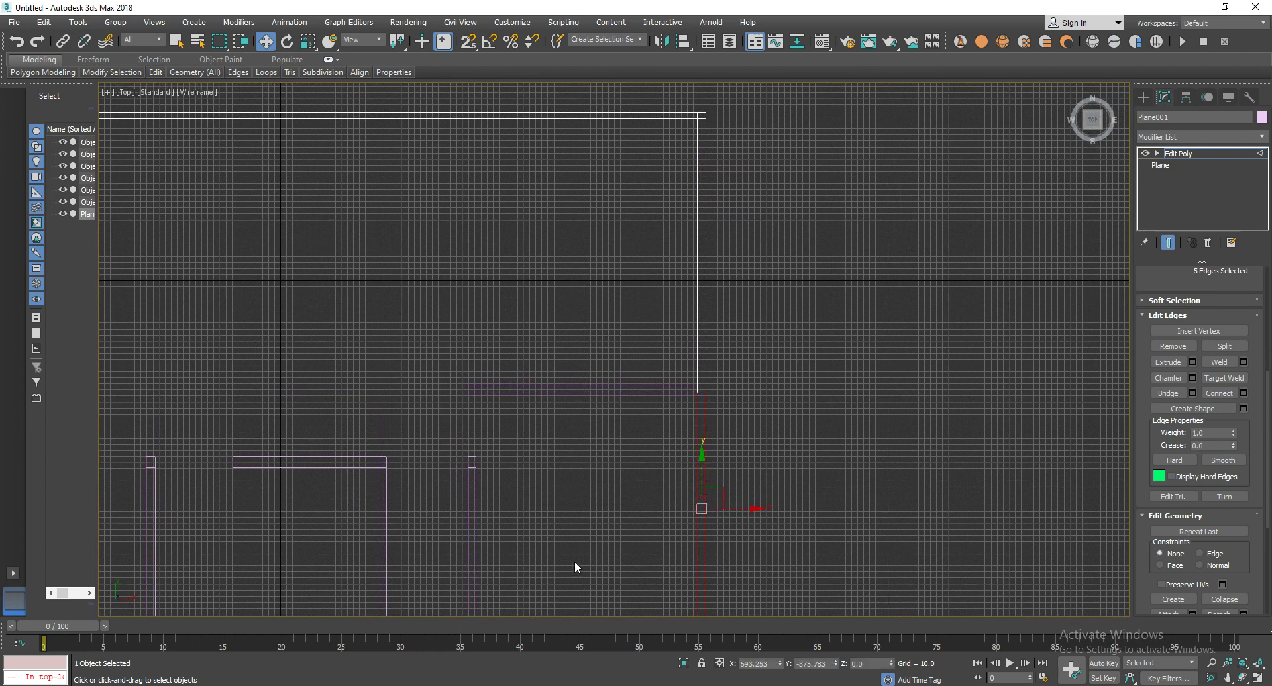
Move two right-wall vertices of Plane001 up along Y and select the upper vertex pair.
key("1")
left_click_drag(767, 484, 624, 523)
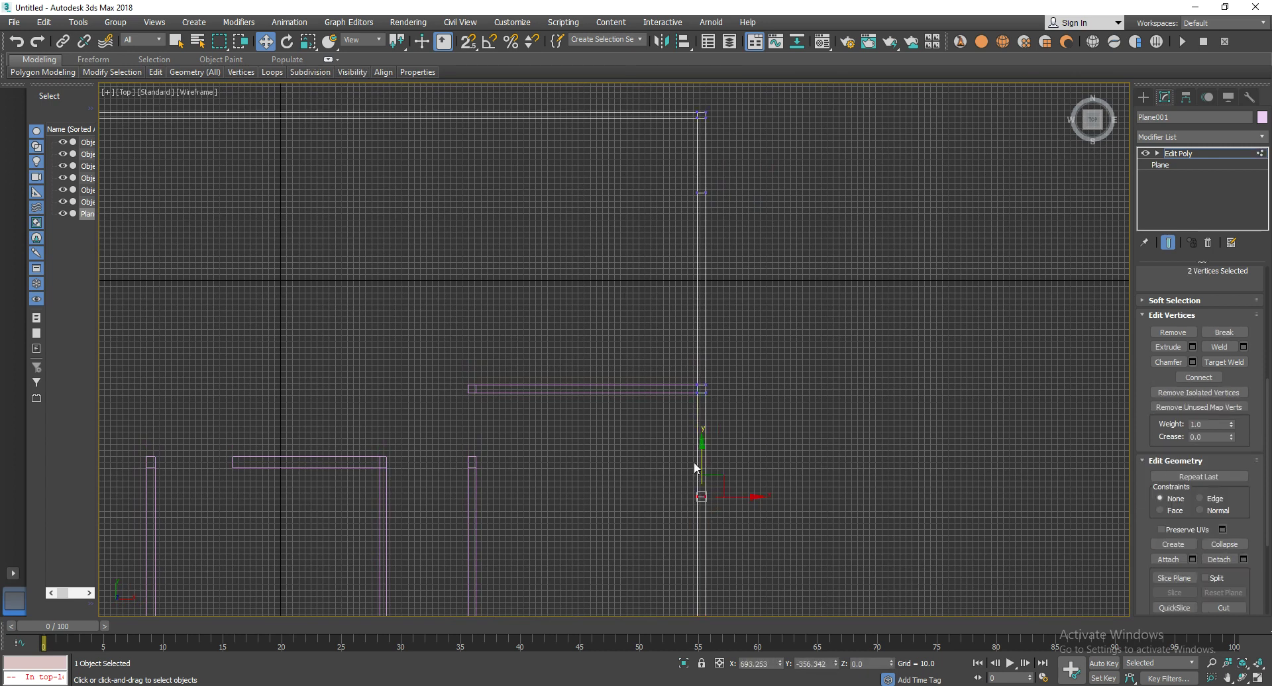
left_click_drag(700, 450, 704, 421)
middle_click_drag(705, 372, 713, 418)
left_click_drag(764, 230, 701, 249)
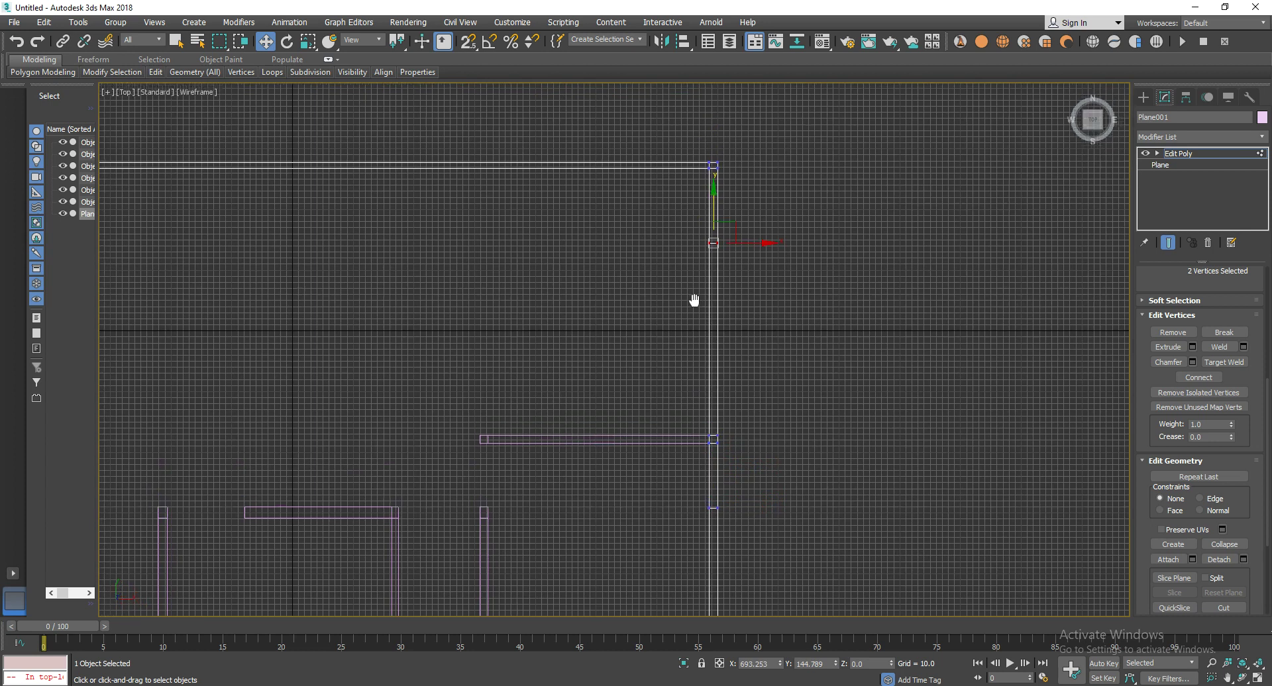
middle_click_drag(708, 192, 697, 410)
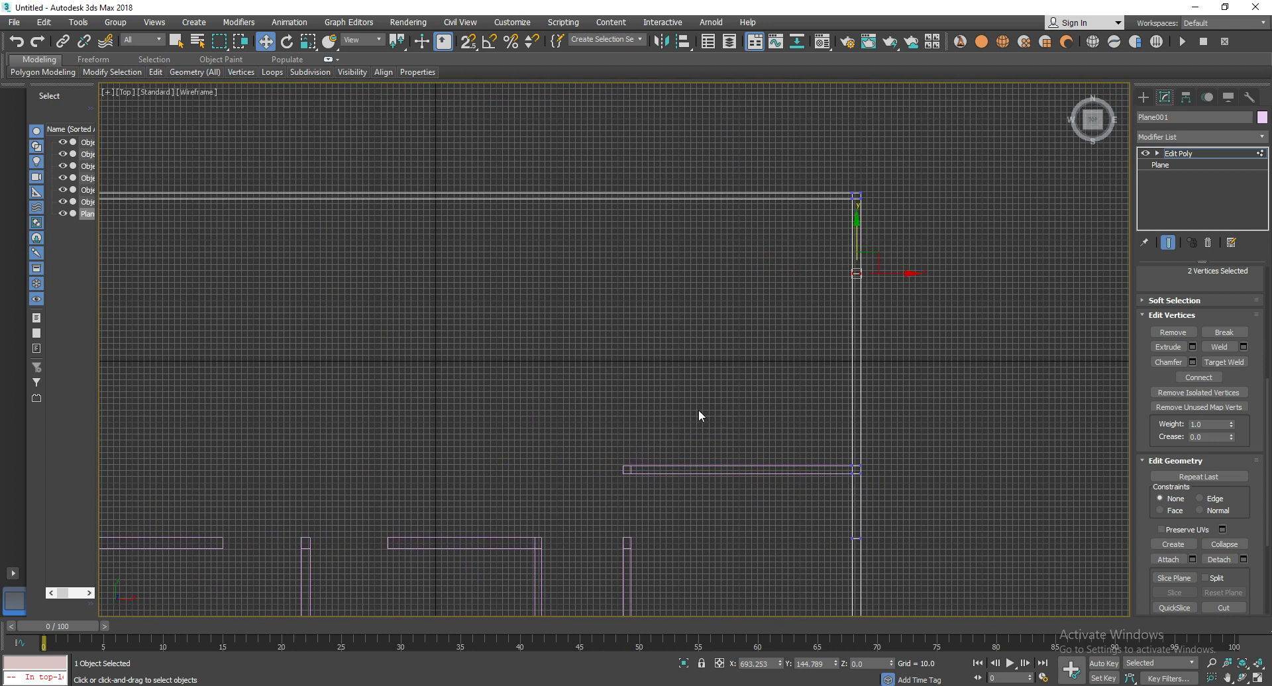
key("2")
scroll(626, 467, "up", 2)
scroll(625, 469, "up", 2)
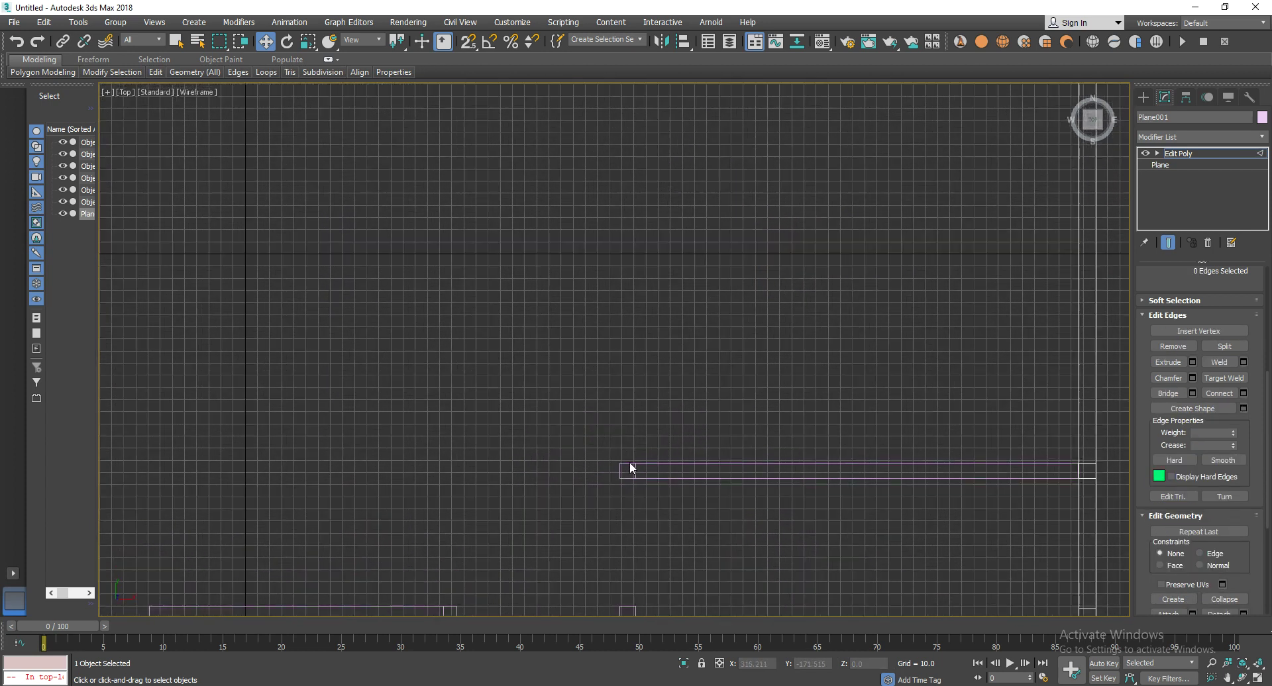
scroll(959, 399, "down", 2)
middle_click_drag(959, 399, 648, 356)
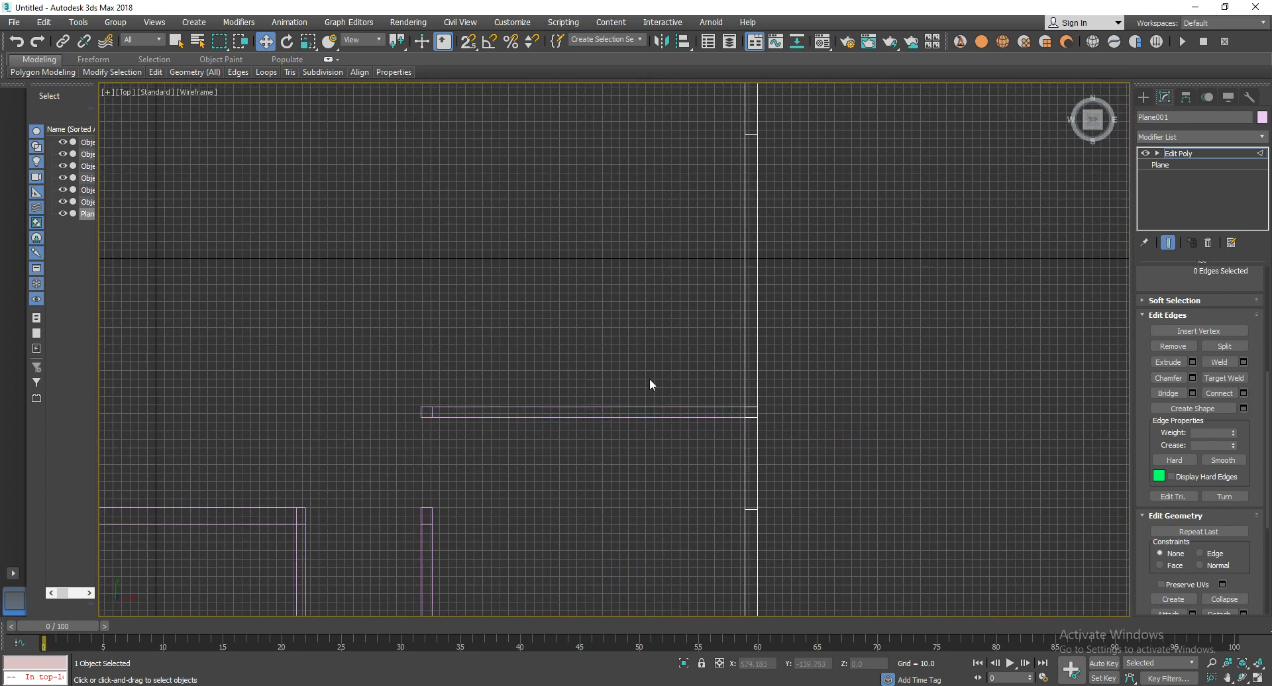
Delete the lower strip polygon and the top right-wall section of Plane001.
key("4")
left_click(750, 462)
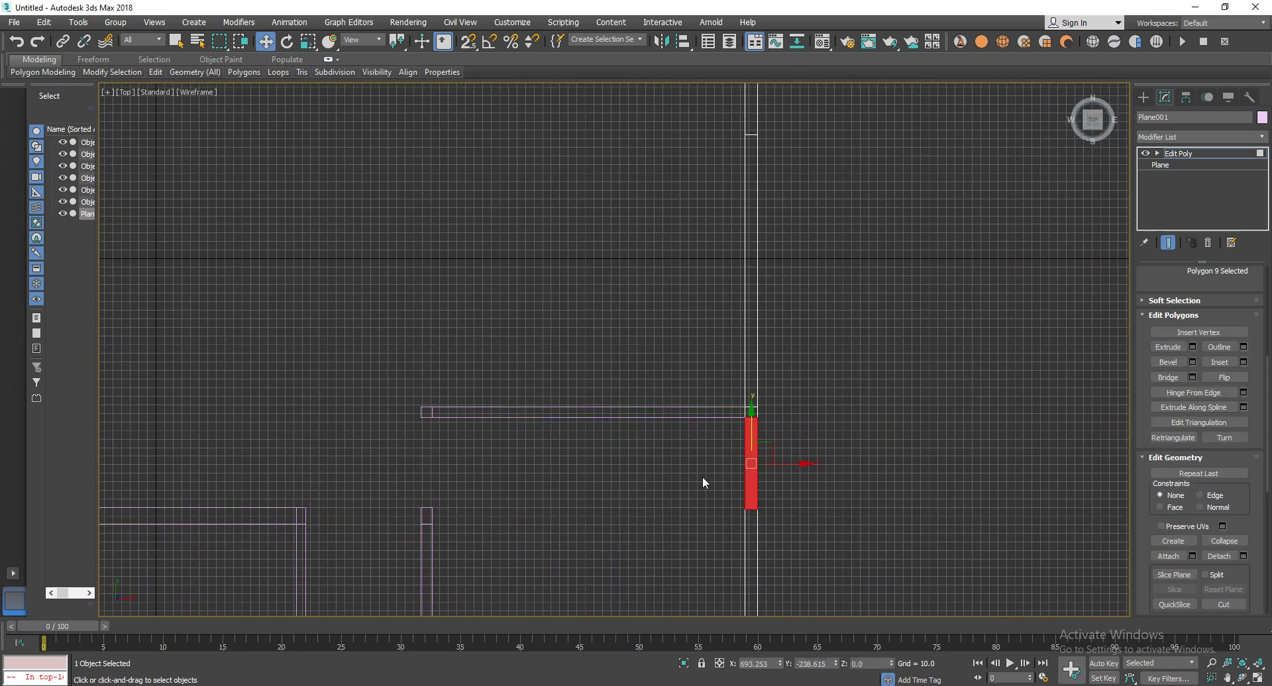
key("Delete")
scroll(794, 172, "down", 3)
left_click(763, 192)
key("Delete")
middle_click_drag(665, 233, 727, 248)
scroll(713, 316, "up", 3)
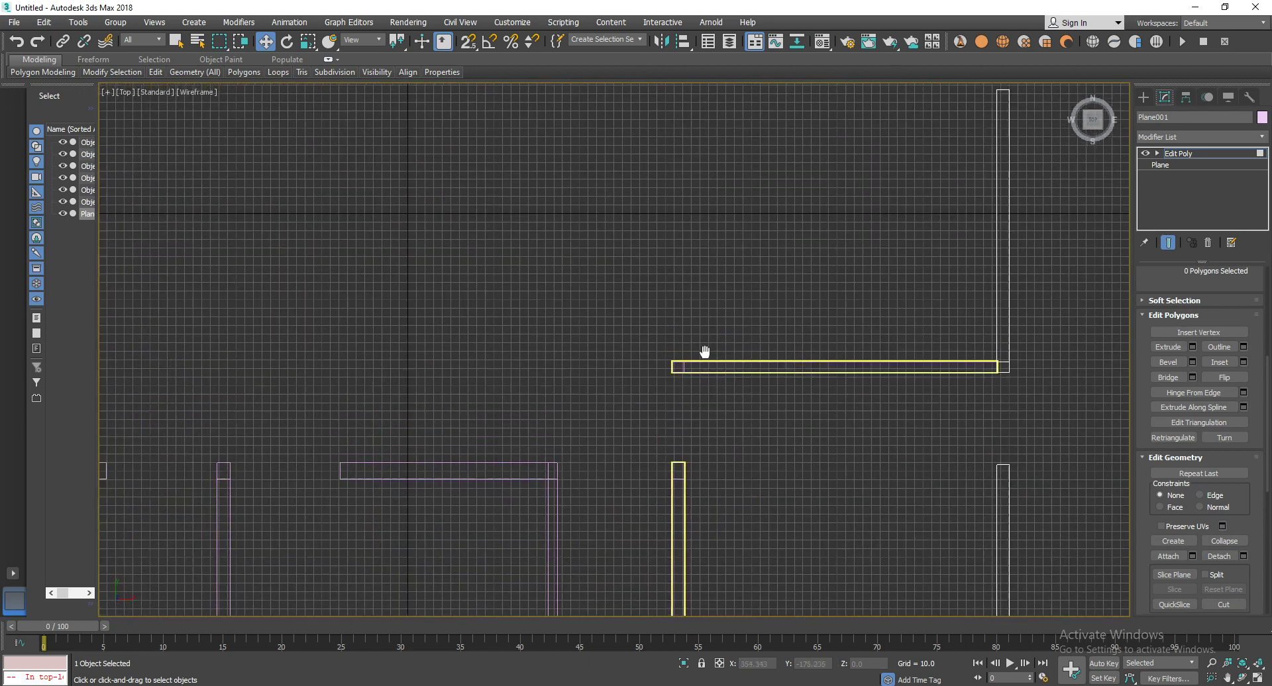
scroll(431, 406, "down", 3)
scroll(431, 406, "down", 2)
scroll(554, 390, "down", 2)
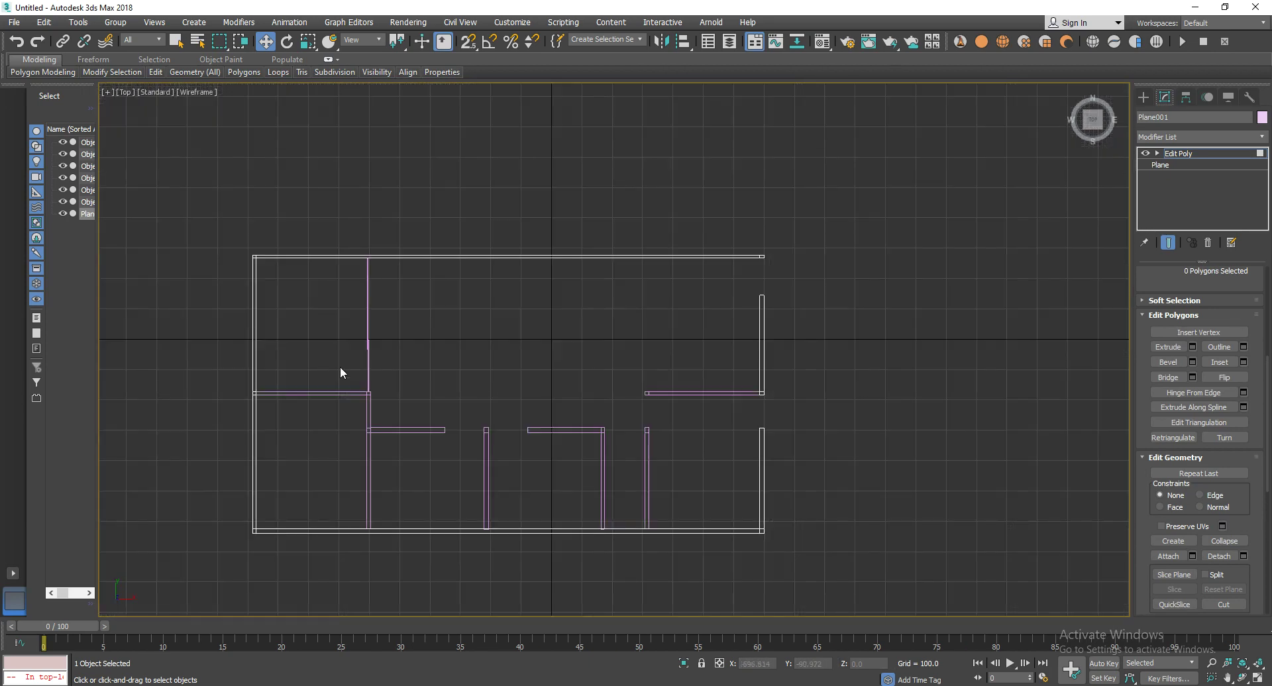
Shift-drag Object003 to the right, creating the copy Object006.
left_click(1234, 153)
left_click(368, 364)
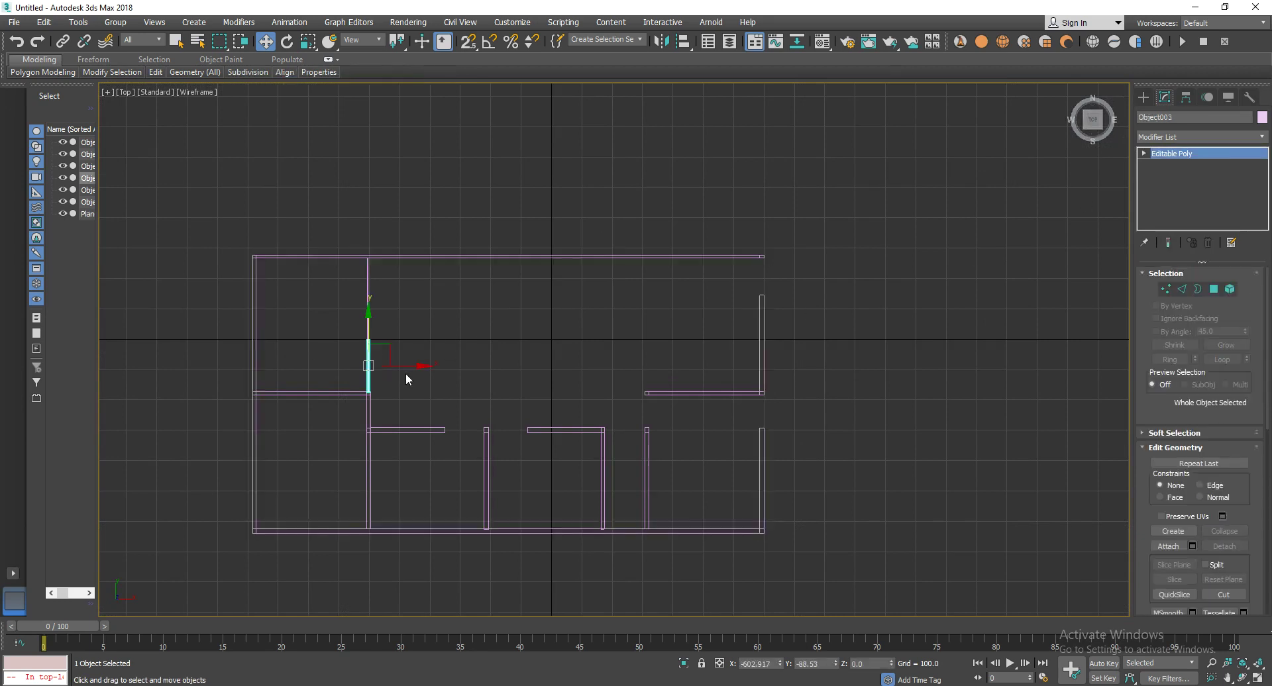
mouse_move(421, 365)
left_mouse_down()
mouse_move(720, 358)
mouse_move(699, 363)
left_mouse_up()
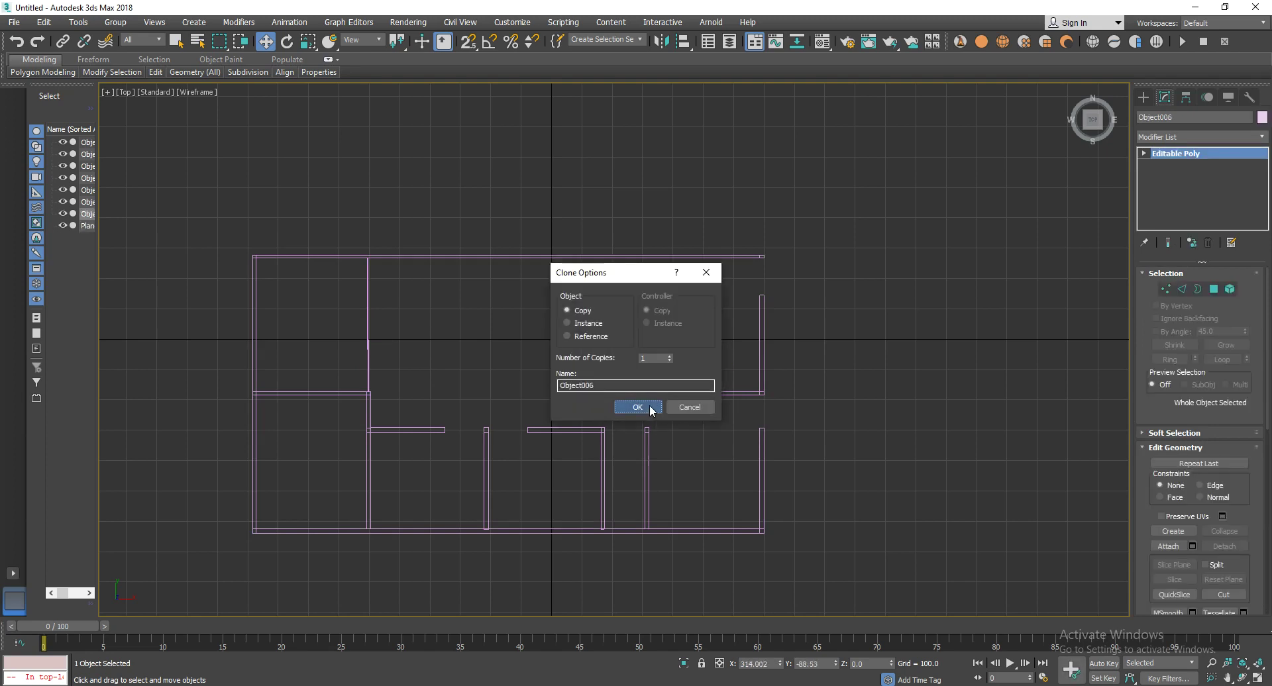
left_click(649, 406)
Scale Object006 along Y to lengthen the copied wall.
scroll(659, 403, "up", 4)
scroll(660, 403, "up", 2)
scroll(645, 375, "up", 1)
scroll(664, 472, "down", 3)
middle_click_drag(672, 425, 678, 496)
scroll(679, 497, "down", 3)
key("r")
left_click_drag(659, 408, 662, 366)
left_click(669, 397)
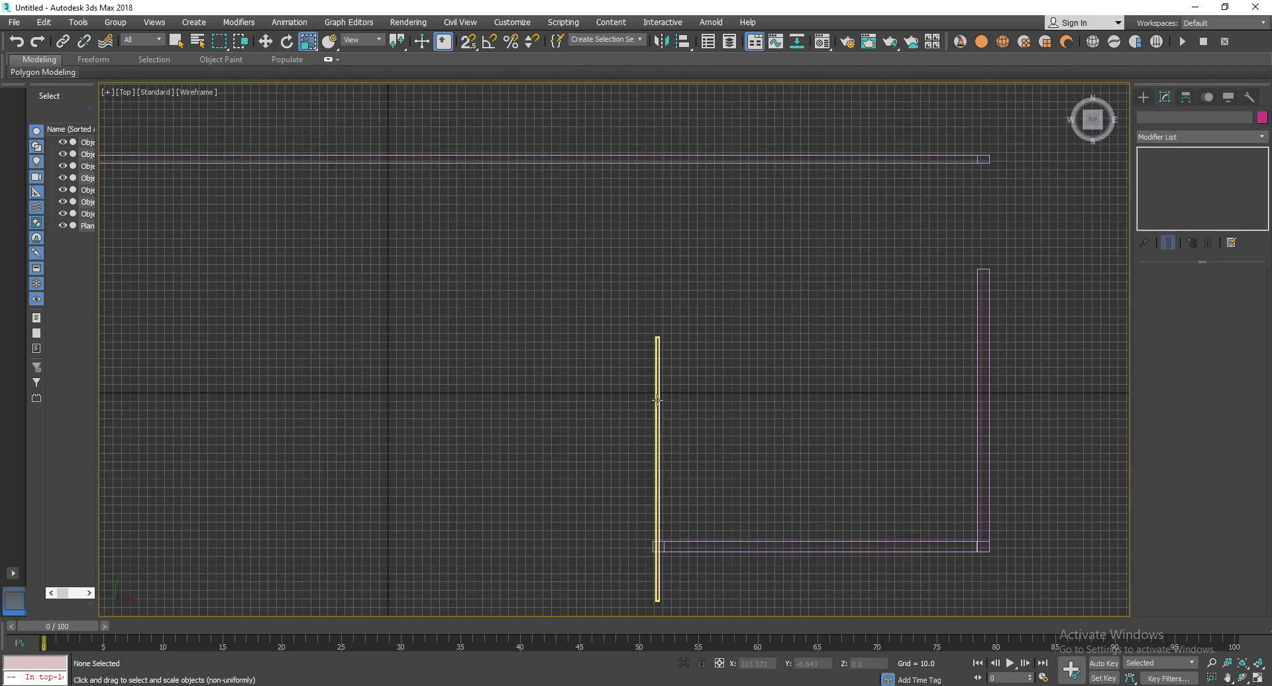
Stretch Object006, move it up to the top wall, and scale it to 127% along Y.
left_click(659, 430)
left_click_drag(661, 434, 659, 406)
key("w")
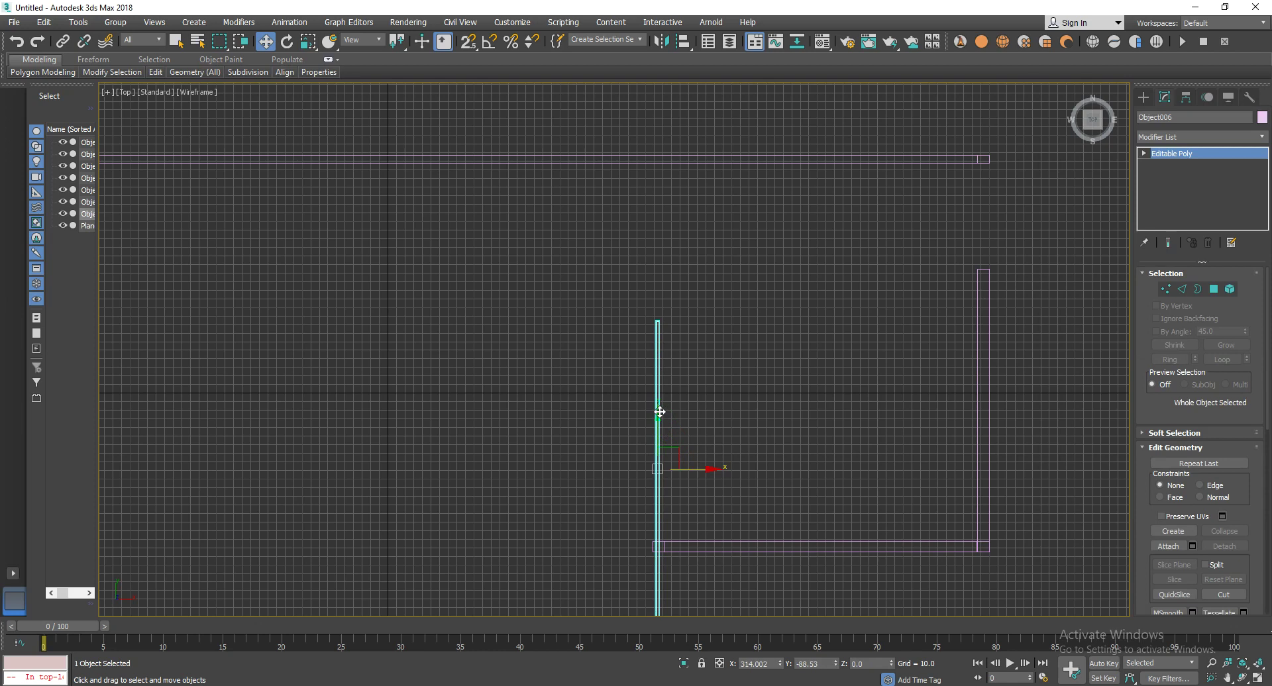
left_click_drag(659, 418, 675, 296)
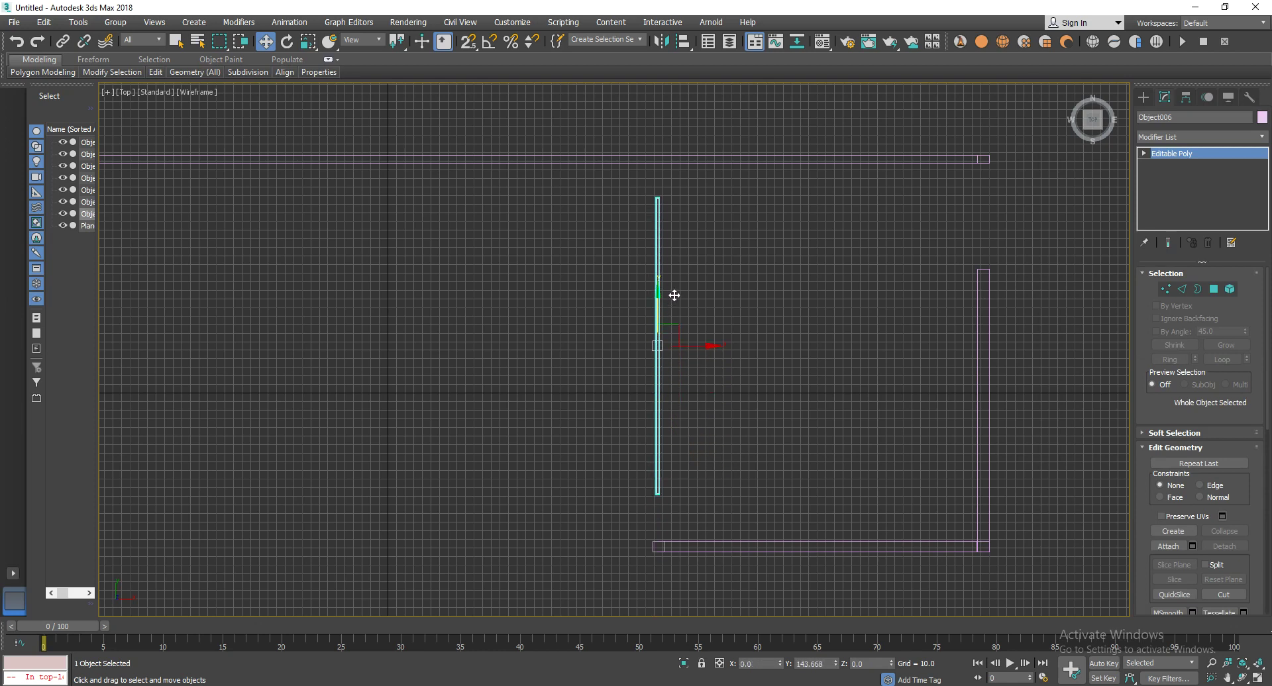
key("r")
left_click_drag(659, 283, 663, 271)
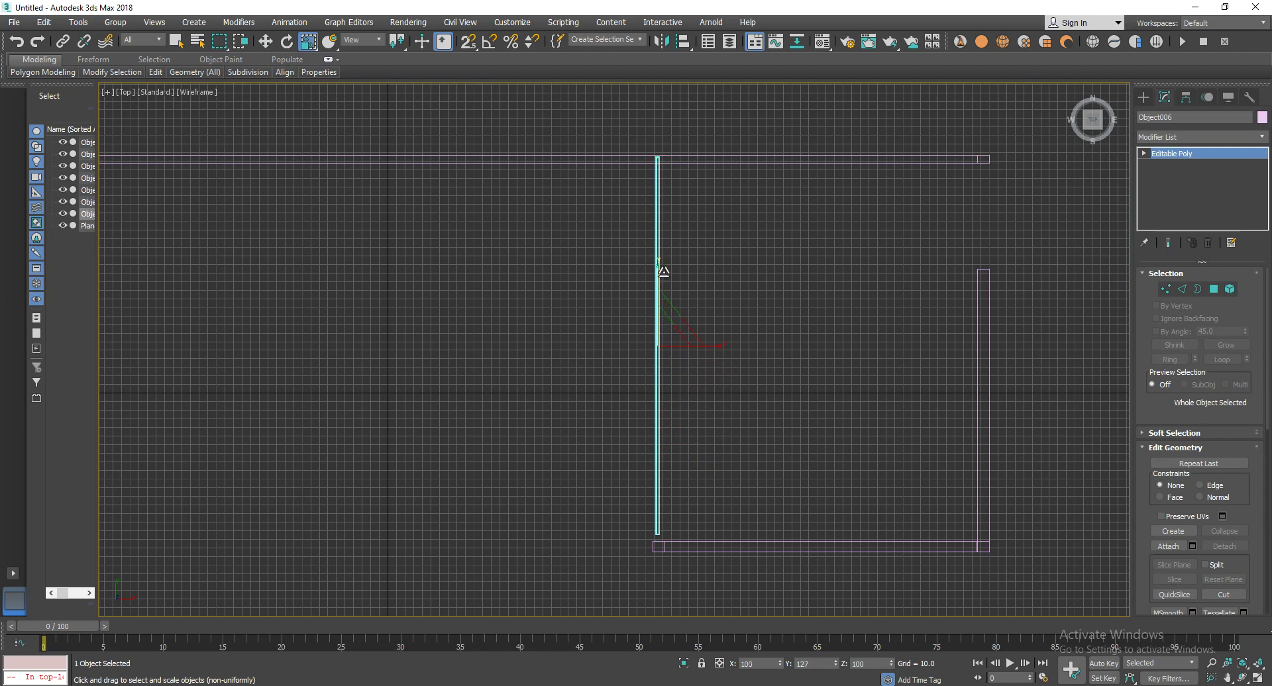
key("w")
left_click_drag(658, 295, 661, 300)
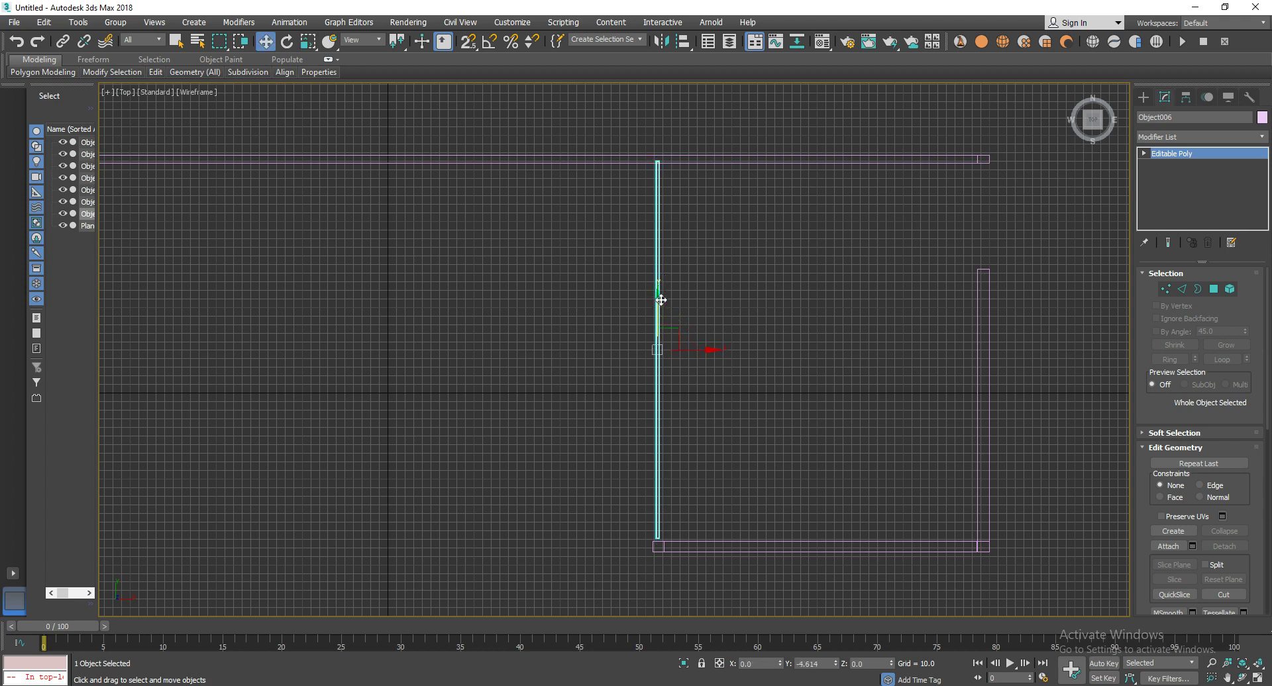
Fine-tune Object006's scale and position so its ends meet both walls.
key("r")
left_click_drag(659, 294, 659, 293)
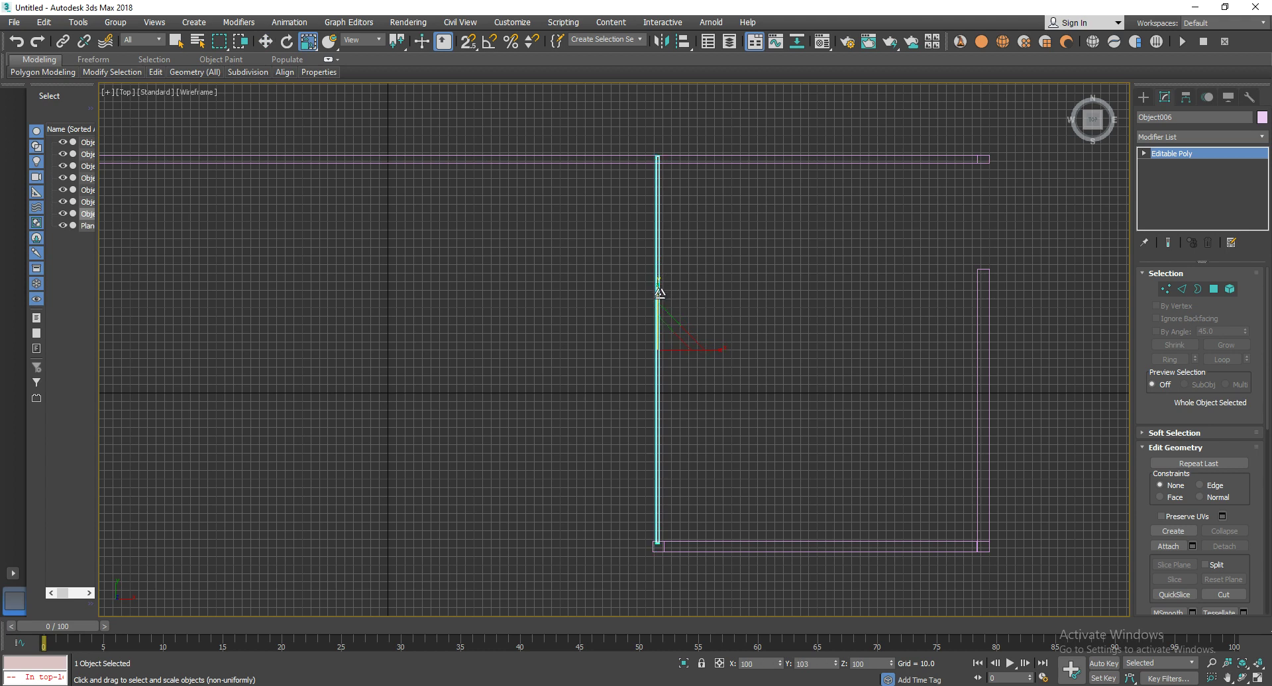
key("w")
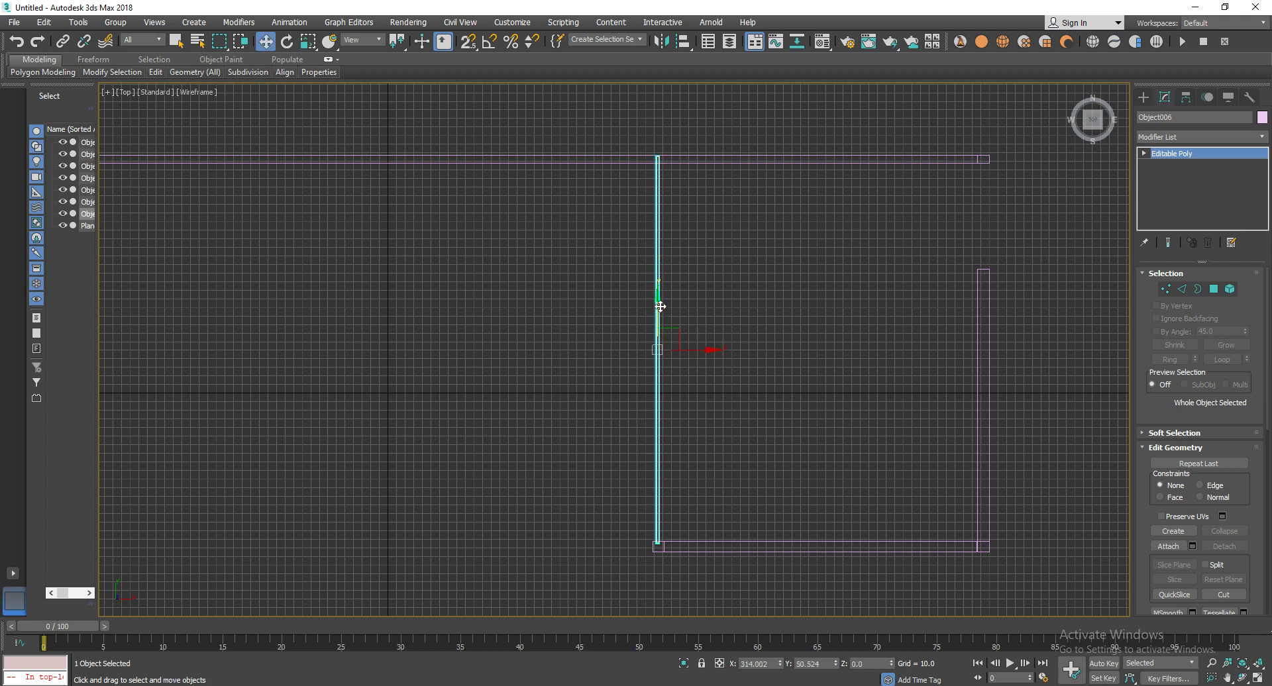
left_click_drag(660, 307, 661, 310)
key("1")
scroll(888, 364, "down", 2)
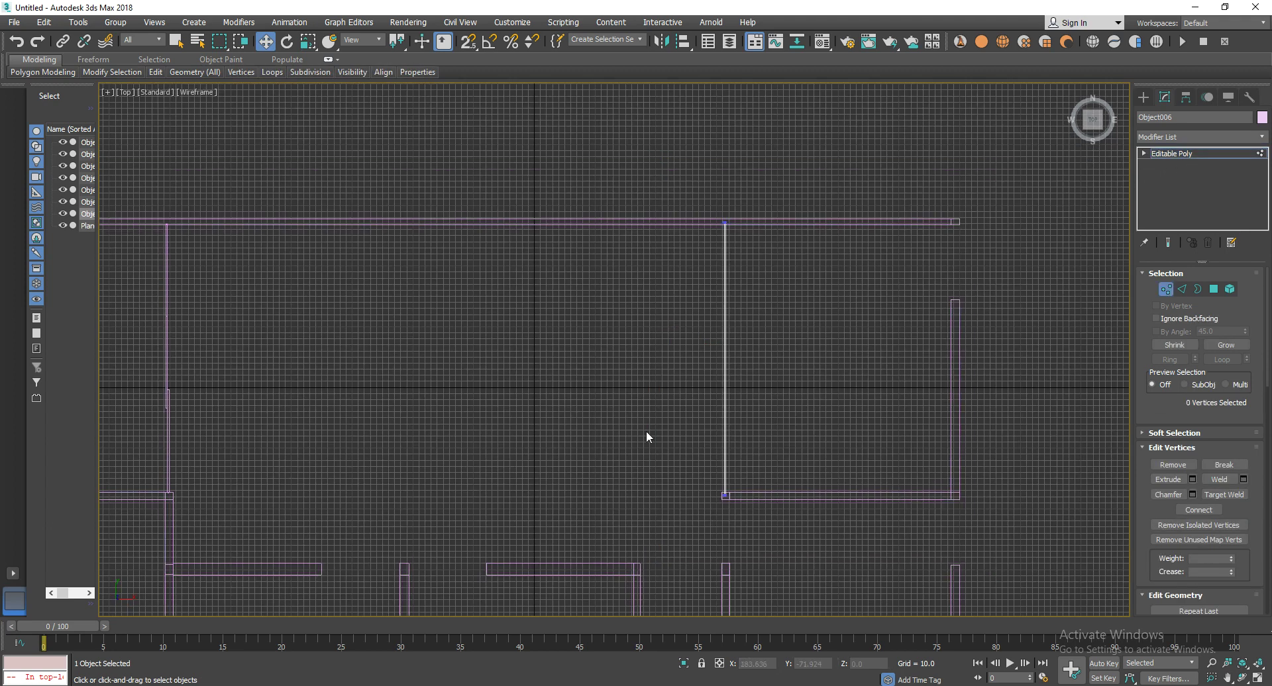
scroll(670, 427, "down", 2)
left_click(1172, 153)
left_click(903, 380)
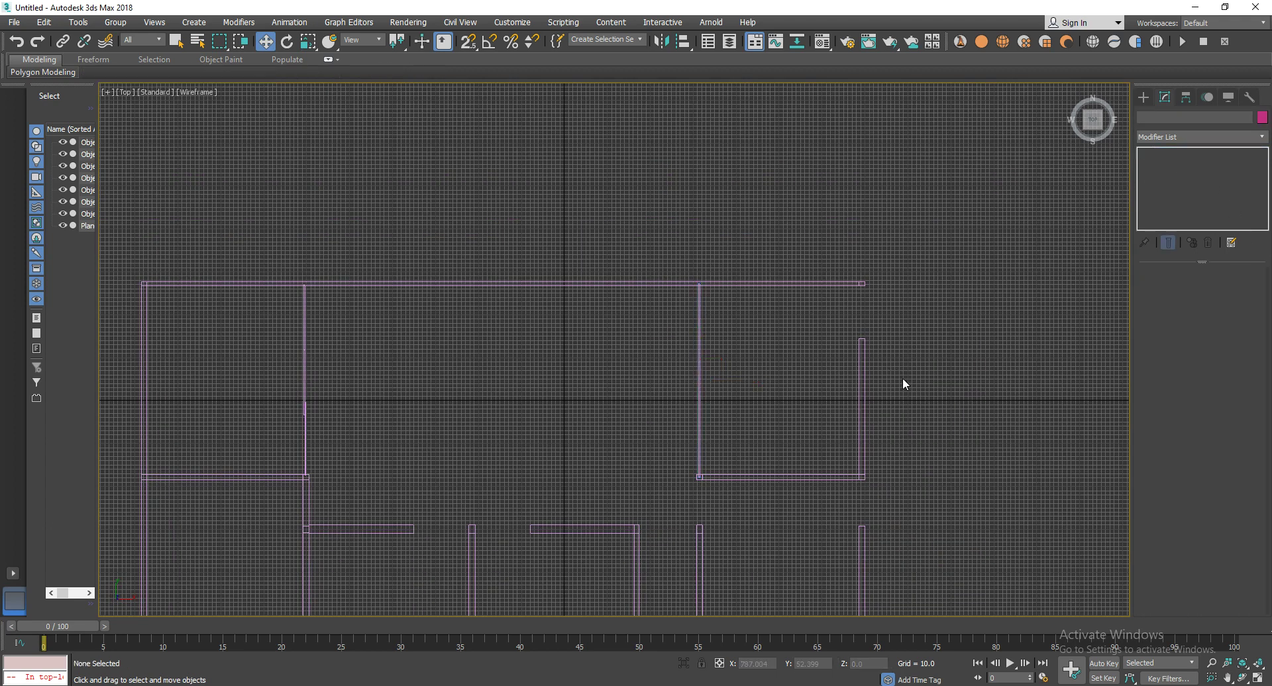
scroll(901, 391, "down", 2)
middle_click_drag(717, 371, 781, 371)
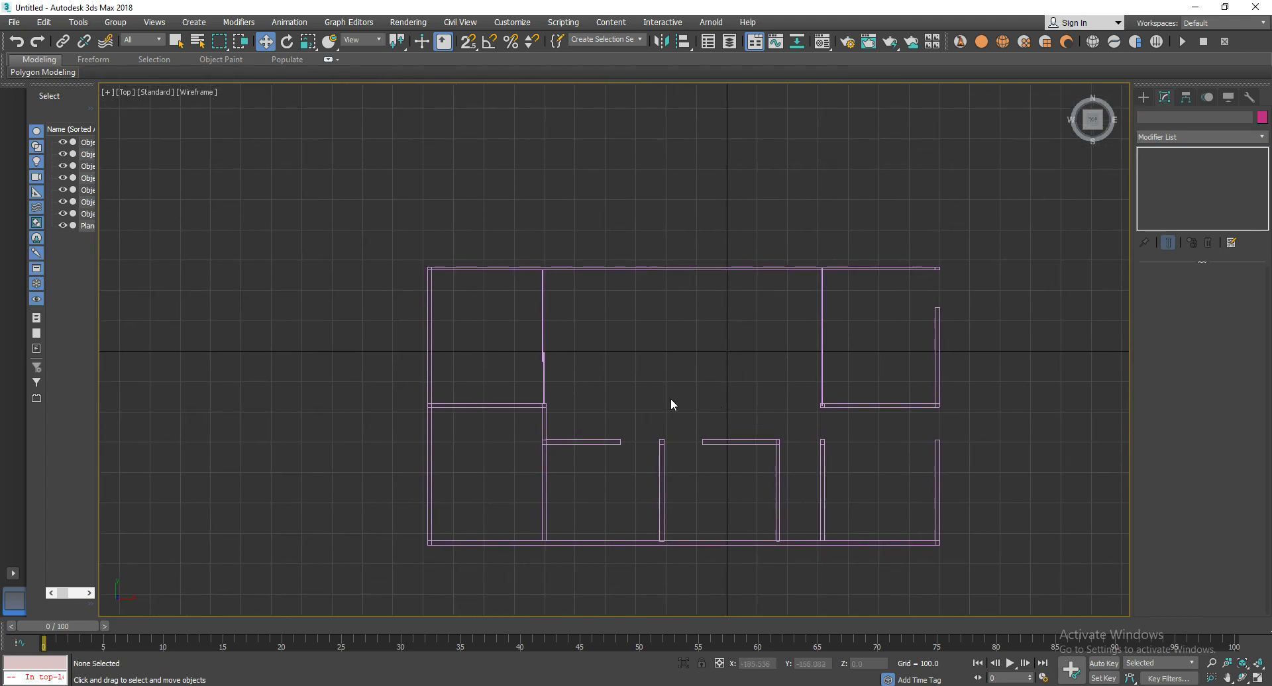
Switch to the Perspective viewport with P.
scroll(671, 399, "down", 2)
mouse_move(676, 400)
middle_mouse_down()
mouse_move(619, 386)
mouse_move(725, 332)
mouse_move(621, 367)
mouse_move(510, 371)
mouse_move(844, 174)
middle_mouse_up()
key("p")
scroll(609, 370, "down", 3)
Window-select all eight wall objects and orbit and zoom to inspect them.
left_click_drag(909, 227, 272, 600)
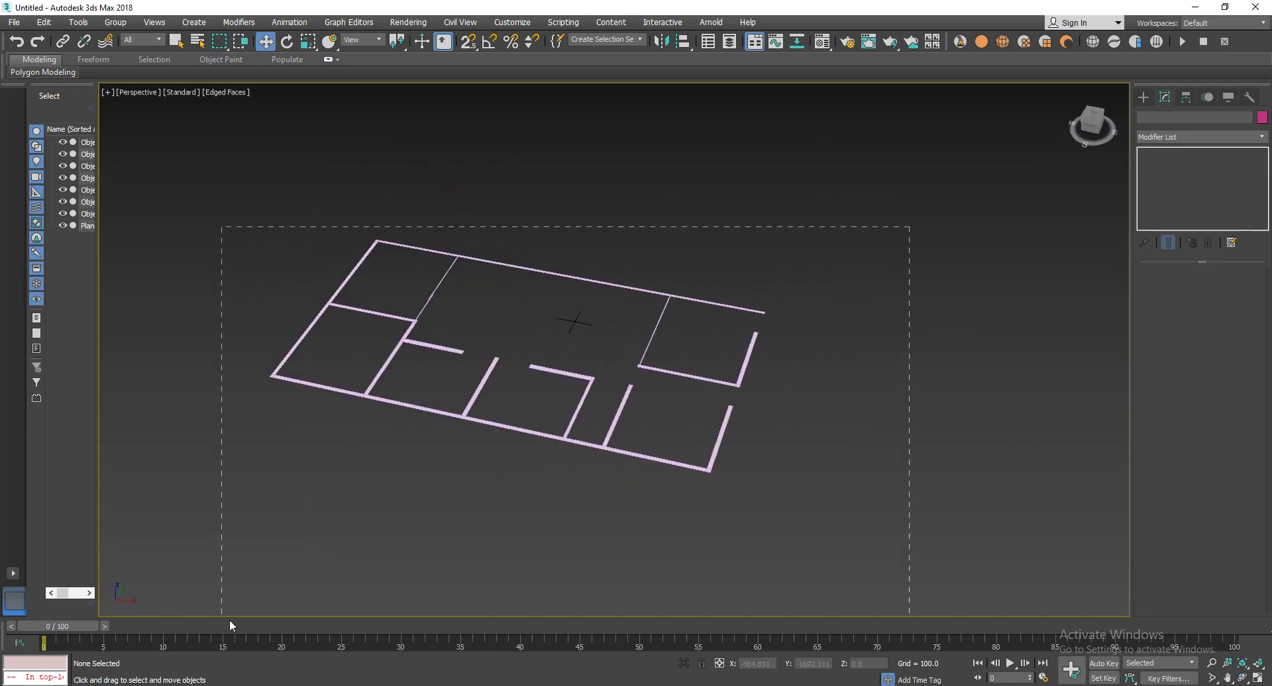
left_click_drag(130, 645, 130, 645)
scroll(383, 480, "up", 5)
mouse_move(383, 479)
middle_mouse_down("alt")
mouse_move(458, 428)
mouse_move(481, 454)
mouse_move(595, 458)
mouse_move(568, 440)
mouse_move(573, 418)
mouse_move(551, 388)
mouse_move(571, 454)
mouse_move(528, 298)
mouse_move(546, 382)
middle_mouse_up("alt")
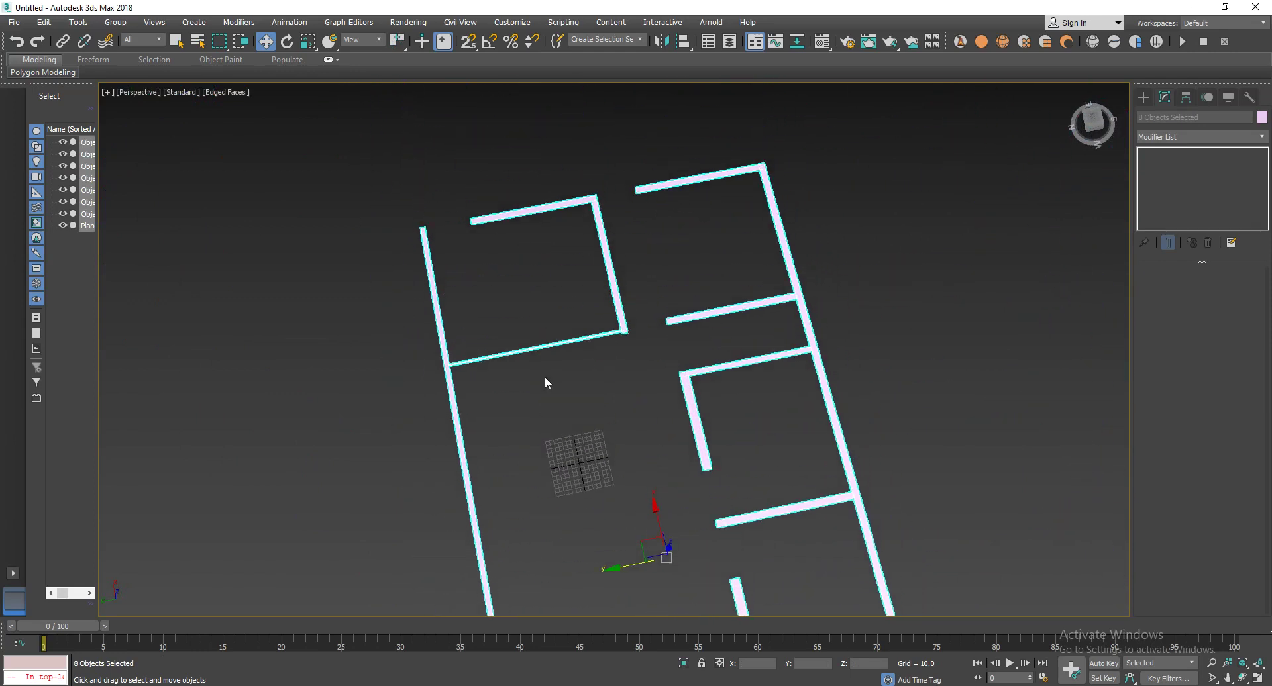
mouse_move(740, 342)
middle_mouse_down()
mouse_move(726, 364)
mouse_move(505, 321)
mouse_move(561, 302)
middle_mouse_up()
scroll(511, 329, "down", 1)
scroll(522, 316, "down", 1)
scroll(527, 349, "down", 1)
scroll(524, 391, "down", 1)
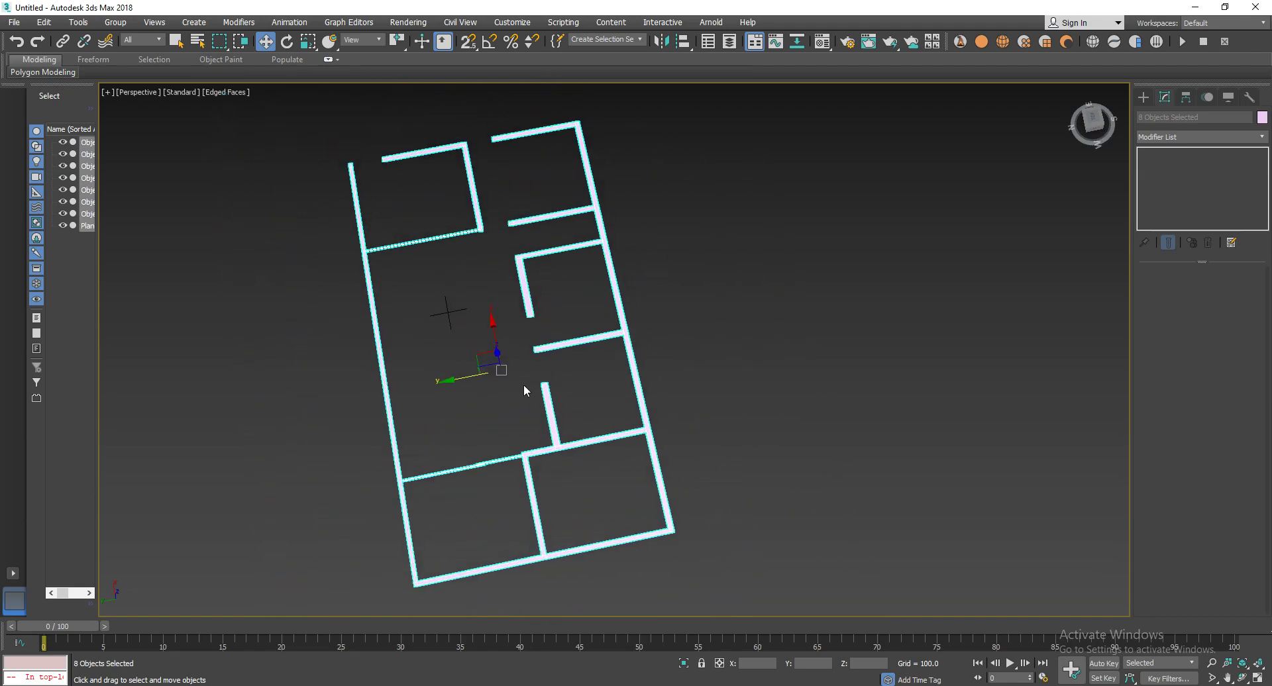
left_click(547, 401)
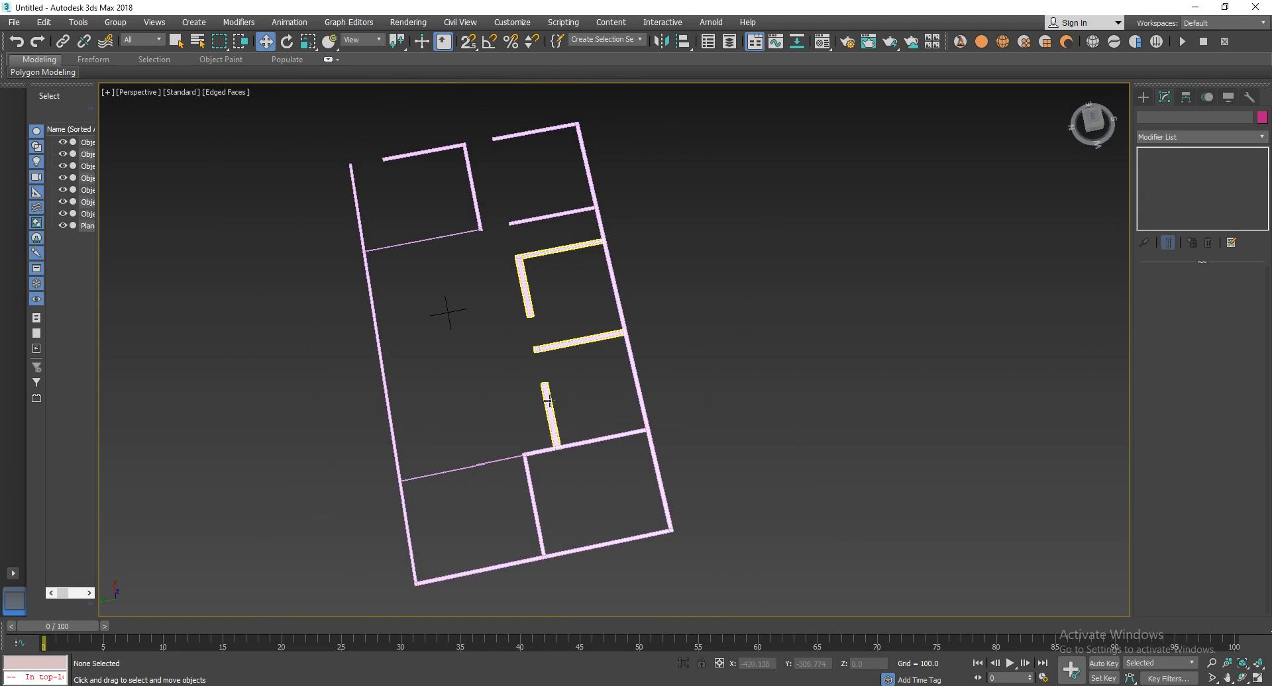
Scale the 14 middle-wall vertices of Object002 to 89% along Y.
left_click(550, 401)
key("1")
mouse_move(550, 401)
middle_mouse_down("alt")
mouse_move(506, 395)
mouse_move(506, 378)
middle_mouse_up("alt")
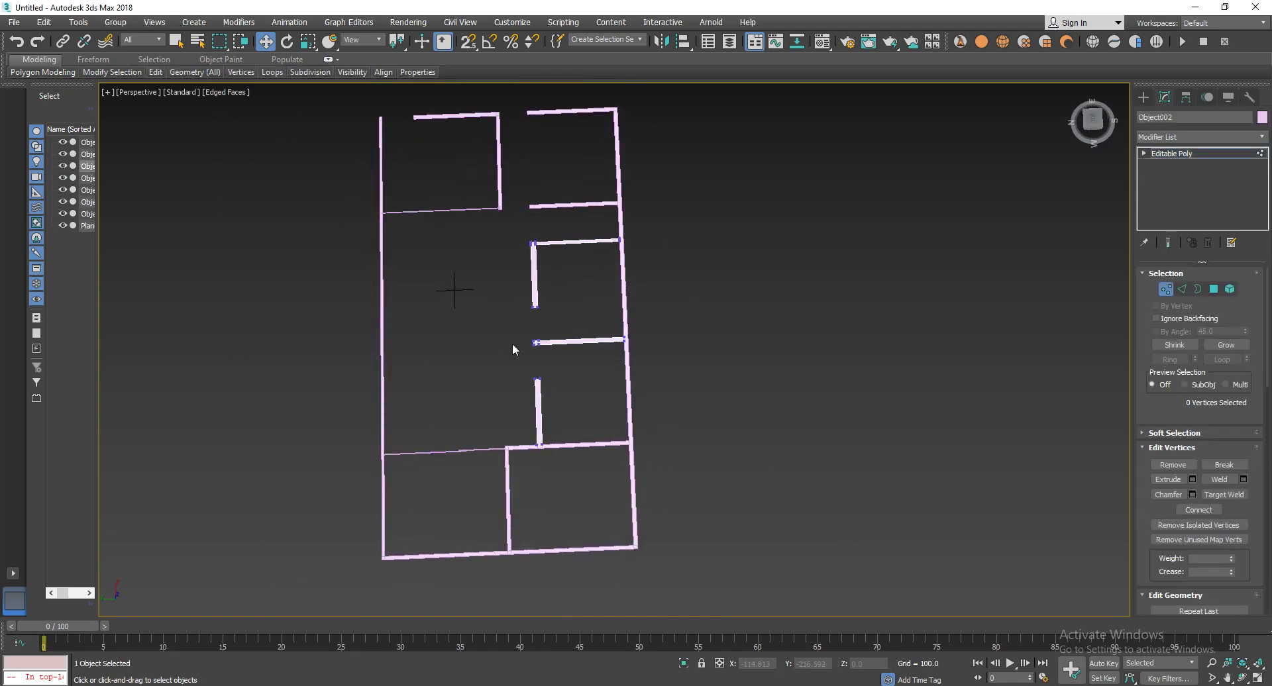
mouse_move(517, 235)
left_mouse_down()
mouse_move(547, 450)
mouse_move(568, 467)
left_mouse_up()
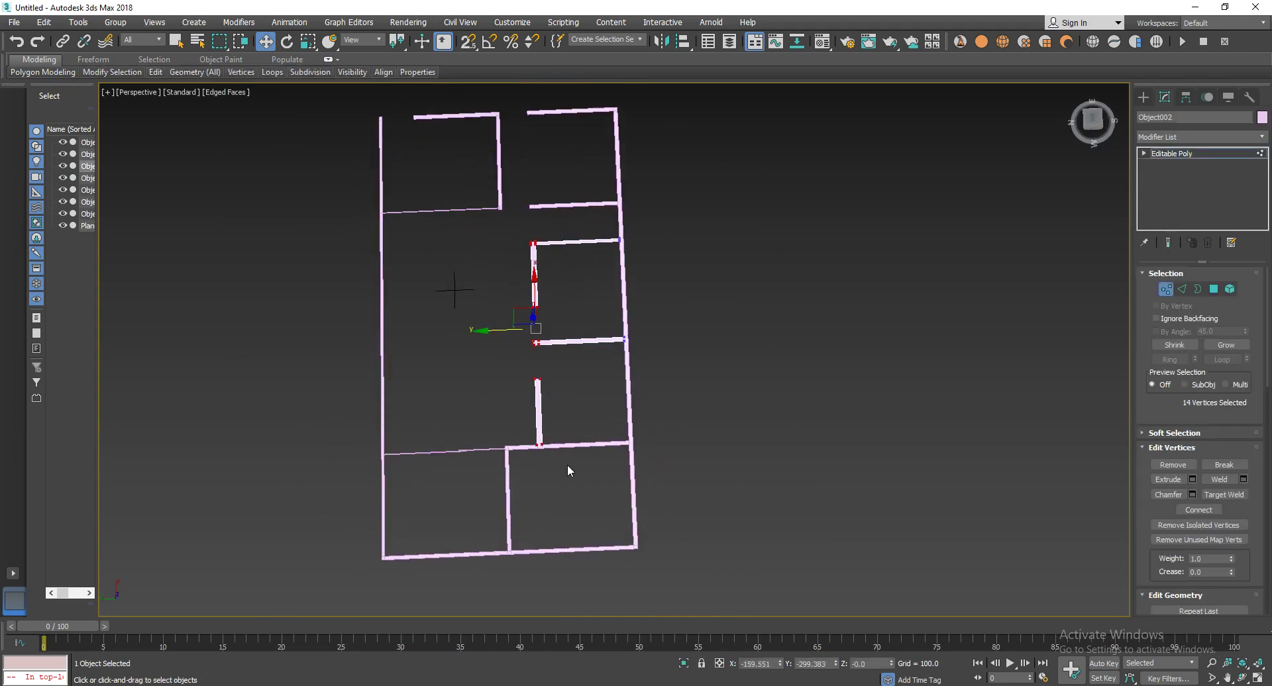
key("r")
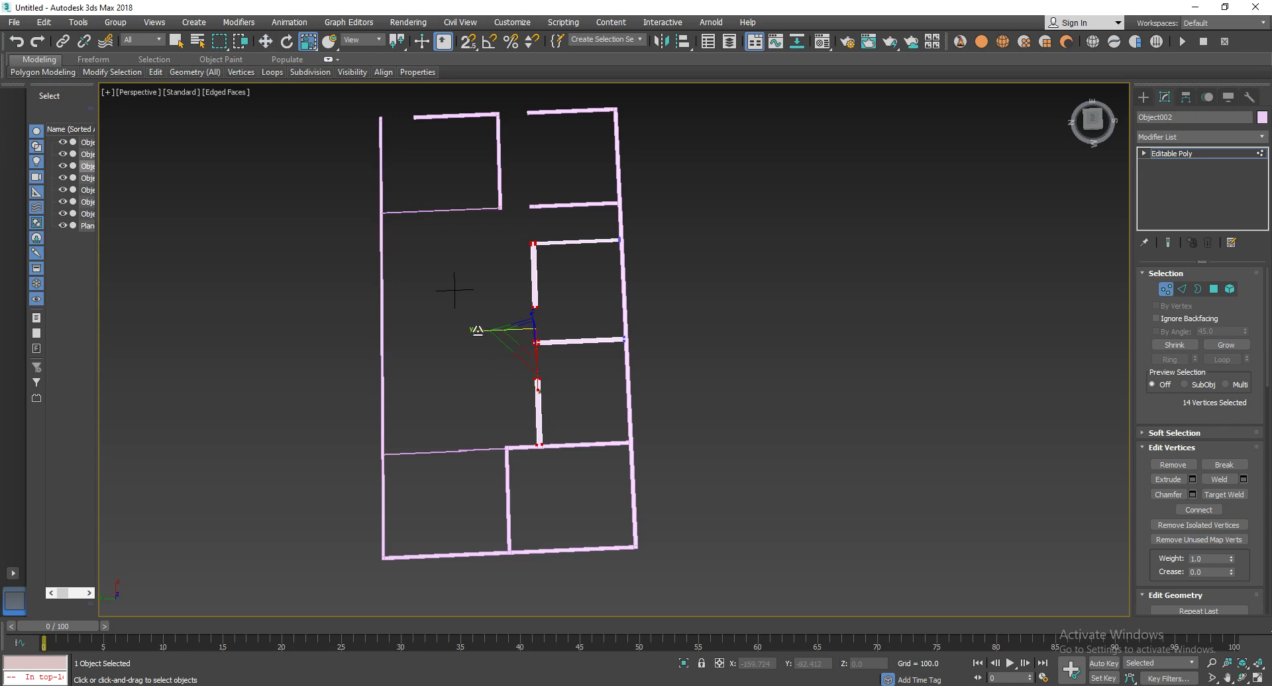
left_click_drag(475, 330, 483, 331)
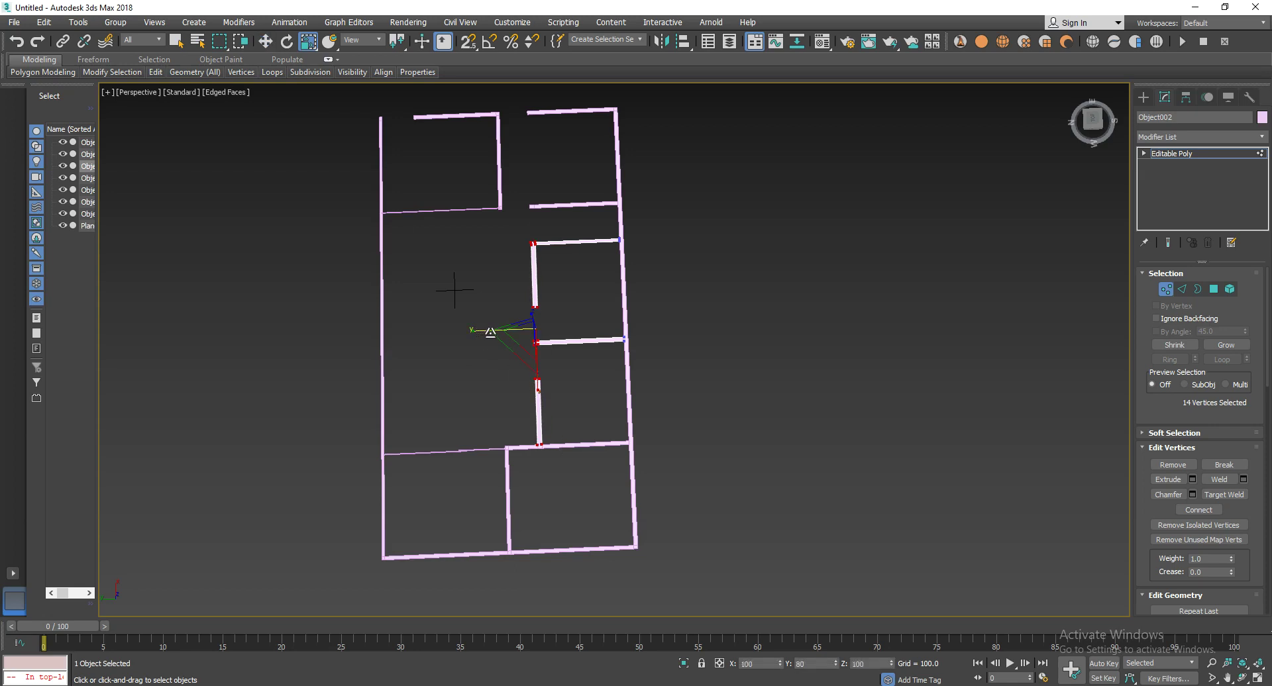
left_click(640, 334)
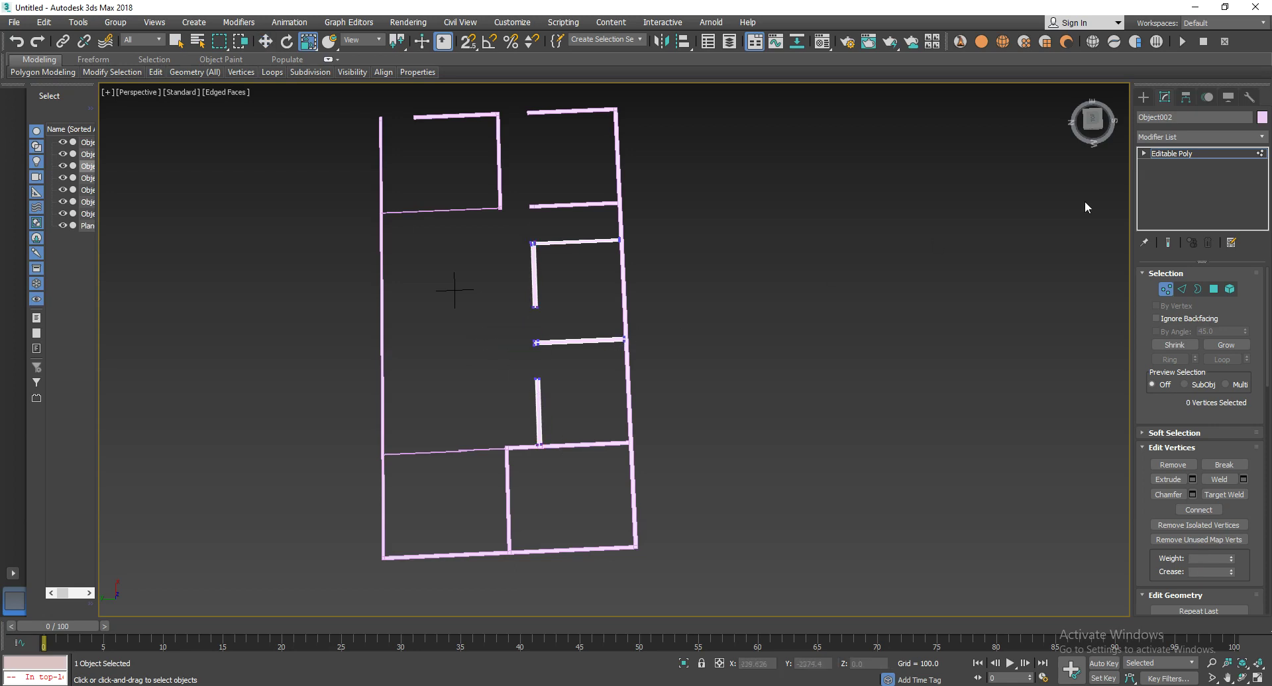
left_click(1165, 289)
left_click(760, 290)
scroll(729, 303, "down", 3)
scroll(702, 252, "down", 2)
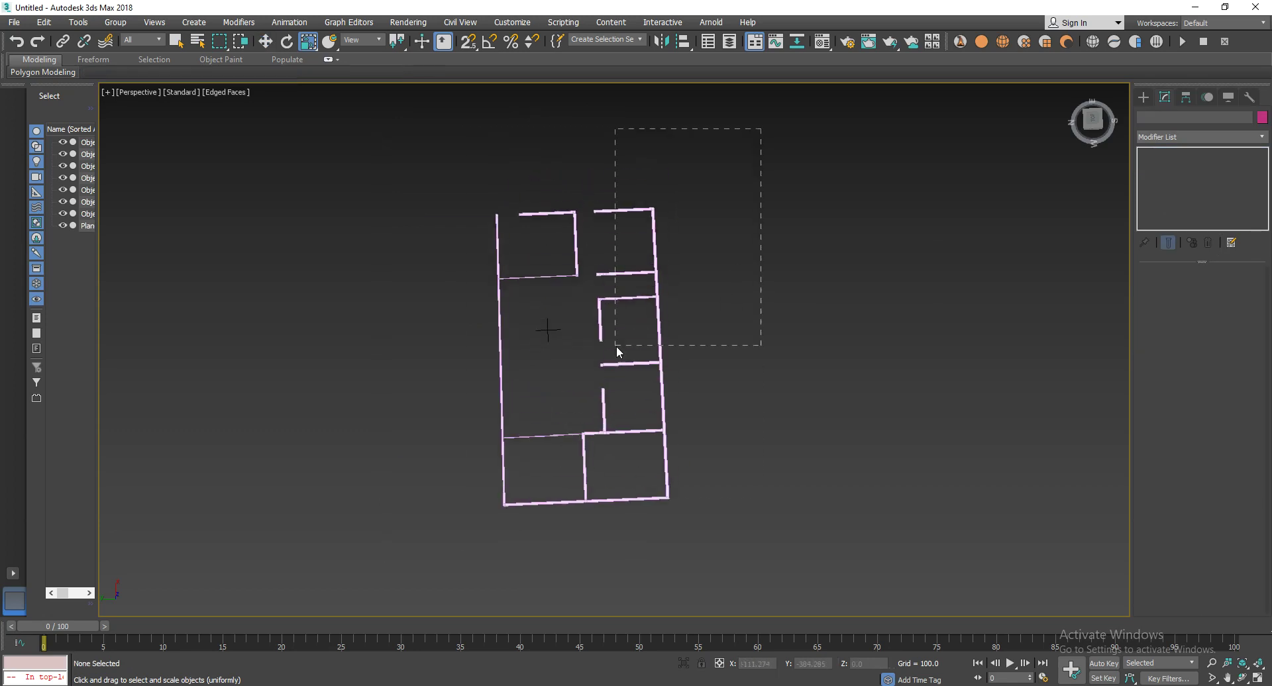
Select all eight wall outlines and add a Shell modifier to them.
left_click_drag(699, 244, 550, 365)
scroll(556, 361, "up", 2)
left_click(1173, 139)
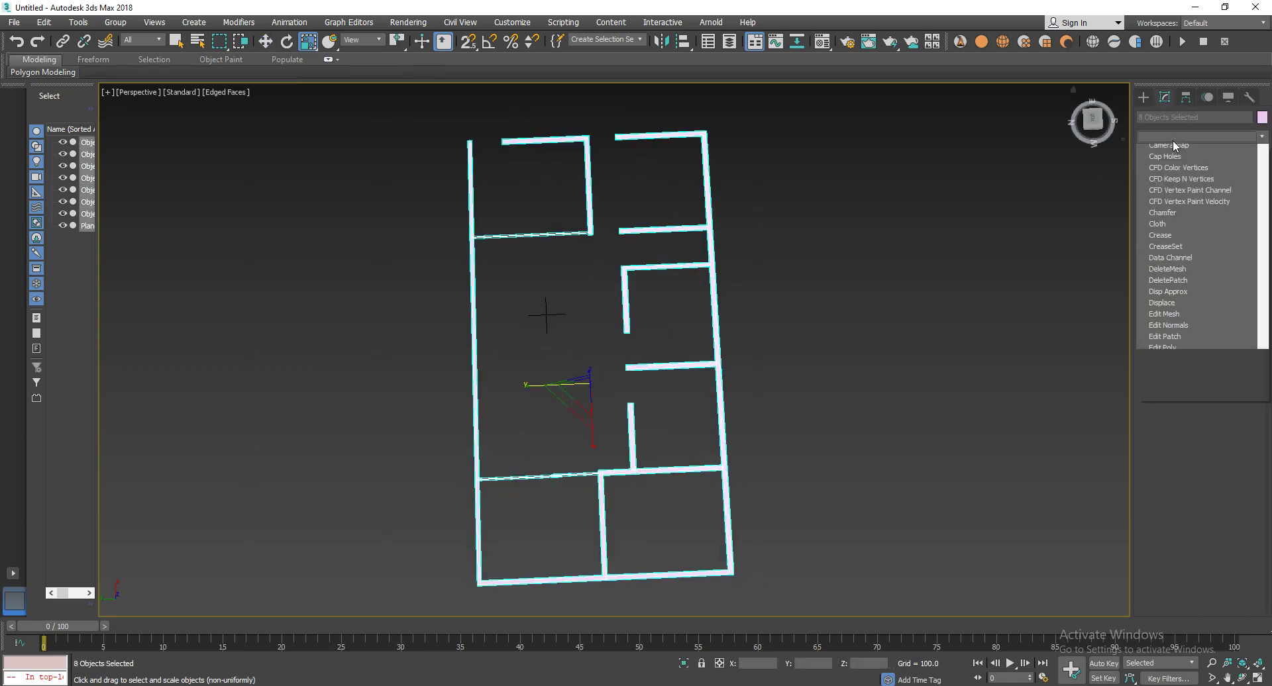
scroll(1176, 172, "up", 3)
scroll(1179, 199, "down", 1)
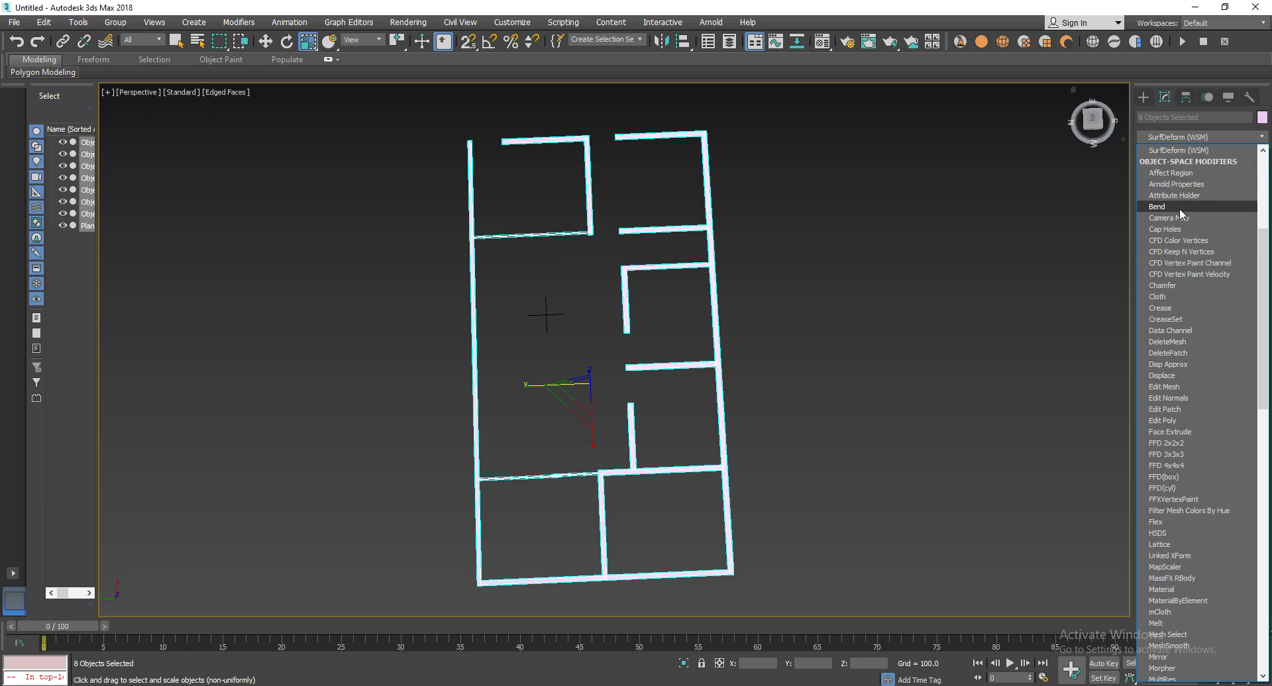
key("s")
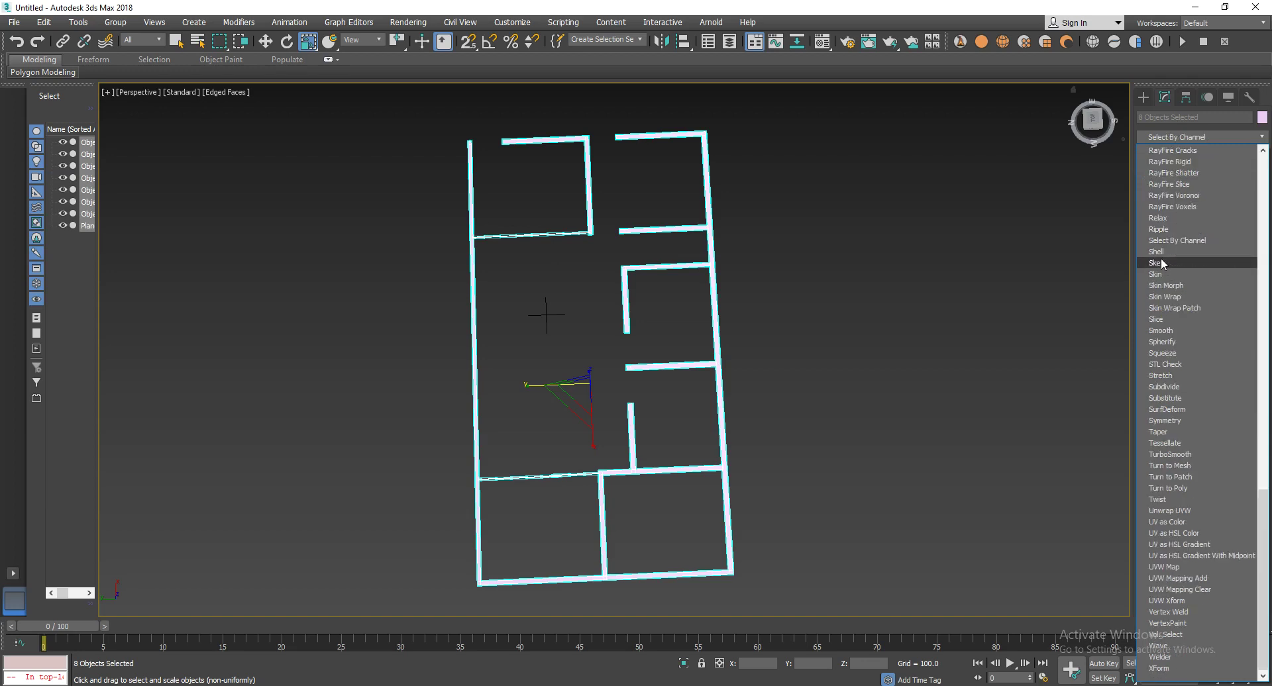
left_click(1158, 252)
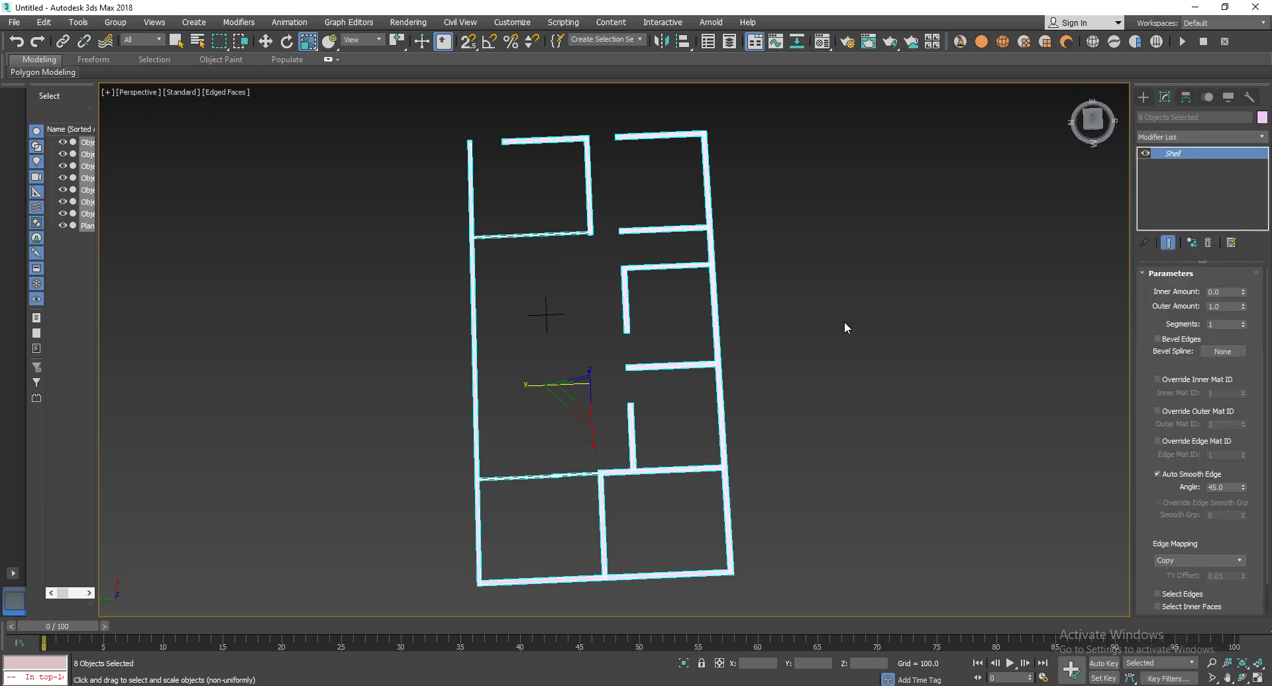
Raise the Shell Outer Amount to about 371.51 so the walls rise tall.
mouse_move(737, 320)
middle_mouse_down("alt")
mouse_move(651, 300)
mouse_move(606, 228)
mouse_move(764, 316)
middle_mouse_up("alt")
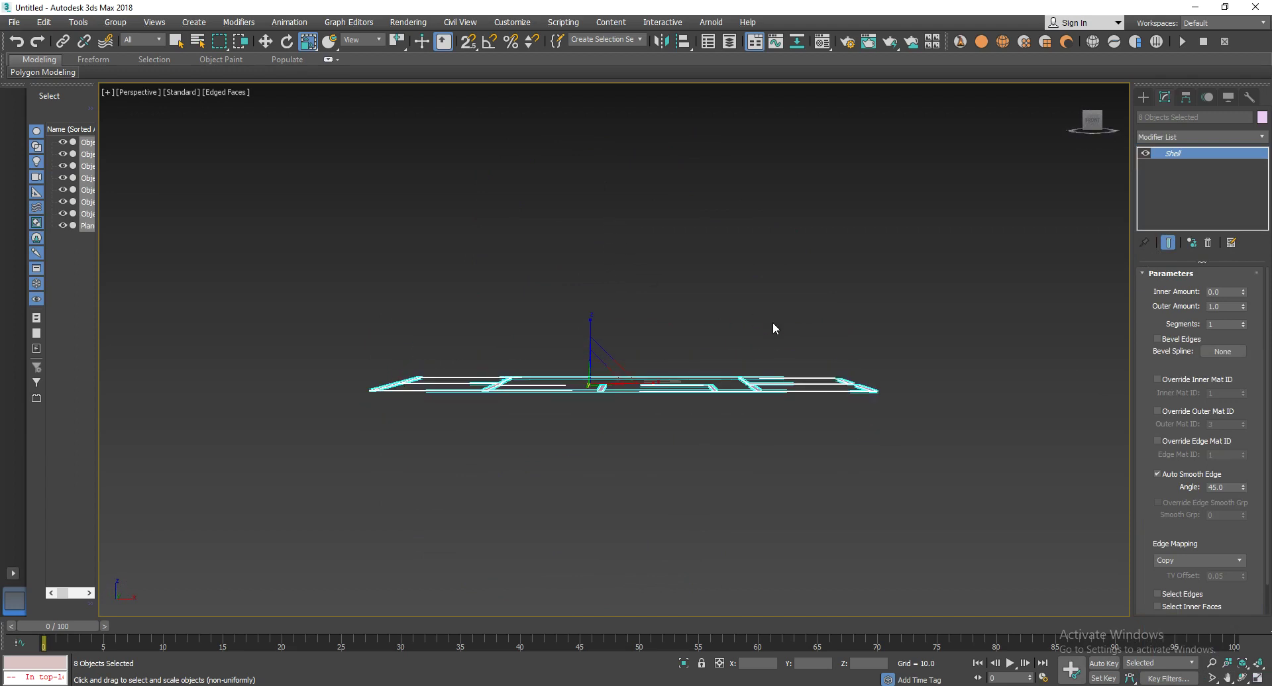
scroll(803, 384, "up", 5)
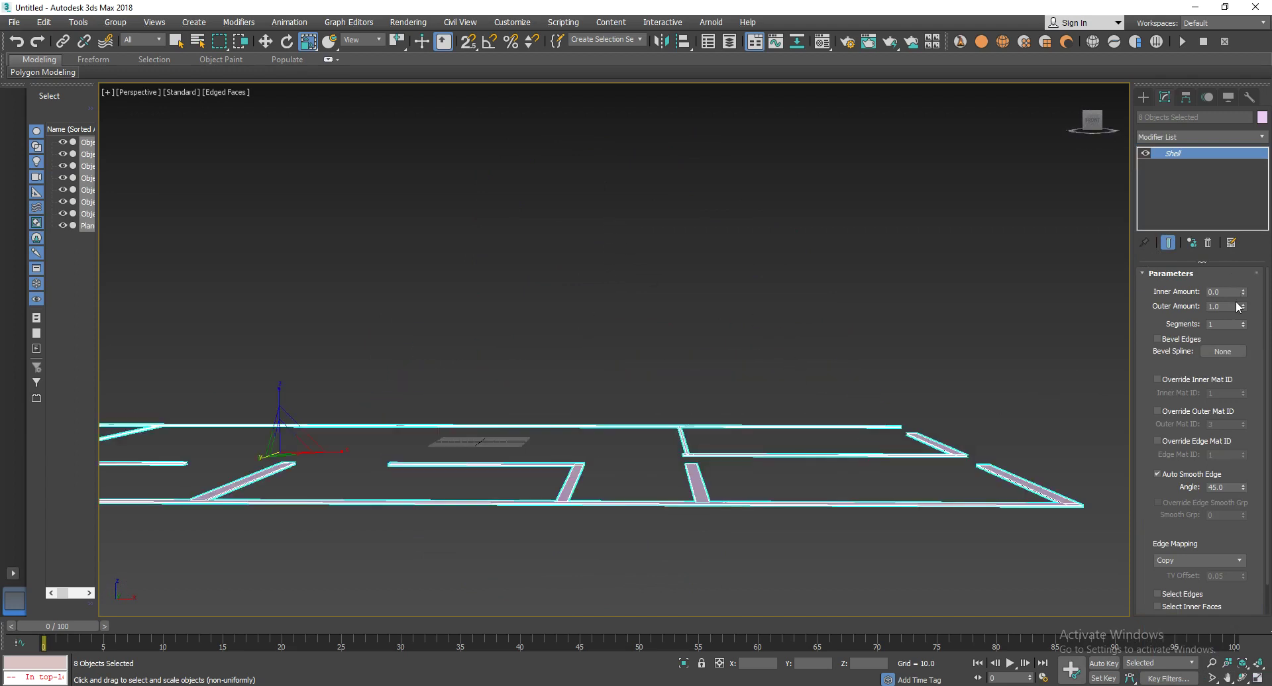
mouse_move(1242, 314)
left_mouse_down()
mouse_move(297, 618)
mouse_move(511, 449)
mouse_move(297, 85)
mouse_move(607, 402)
left_mouse_up()
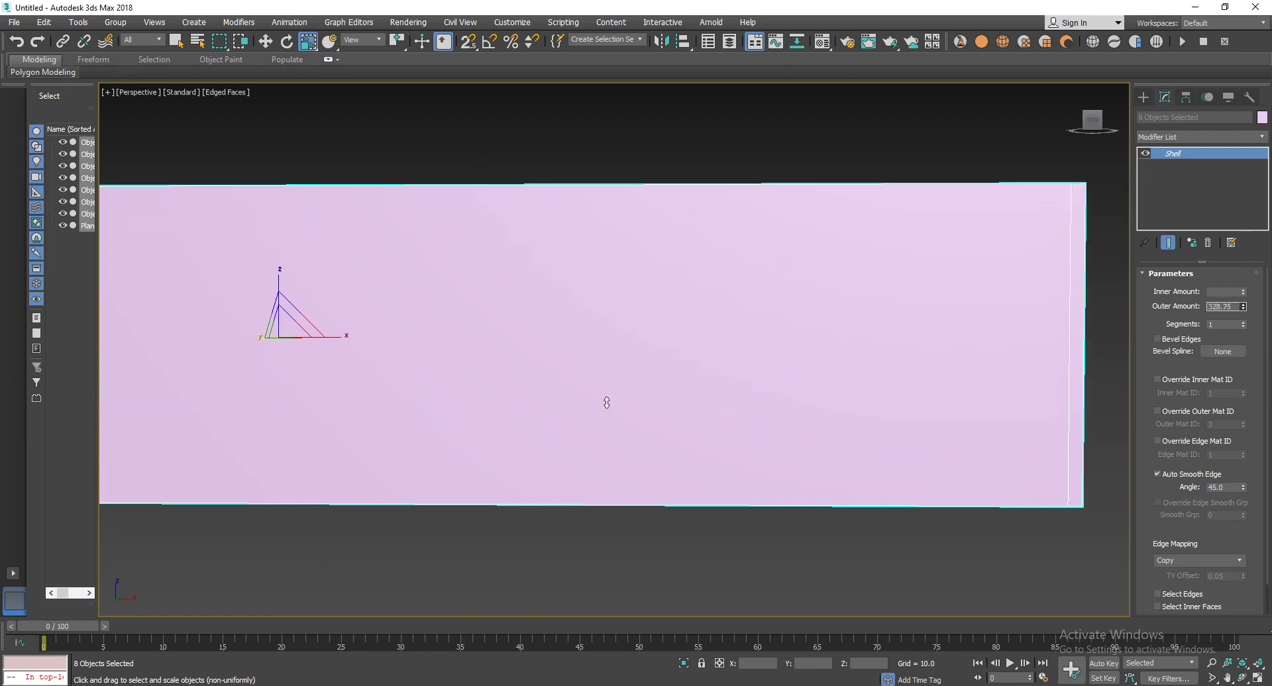
left_click_drag(607, 402, 1025, 301)
scroll(1024, 300, "down", 3)
scroll(797, 342, "down", 3)
Orbit around the shelled walls and deselect them to inspect the layout.
mouse_move(797, 342)
middle_mouse_down("alt")
mouse_move(860, 397)
mouse_move(956, 283)
middle_mouse_up("alt")
left_click(597, 226)
mouse_move(598, 226)
middle_mouse_down("alt")
mouse_move(686, 236)
mouse_move(661, 275)
mouse_move(656, 349)
middle_mouse_up("alt")
scroll(645, 286, "up", 5)
left_click(656, 327)
left_click(682, 334, "alt")
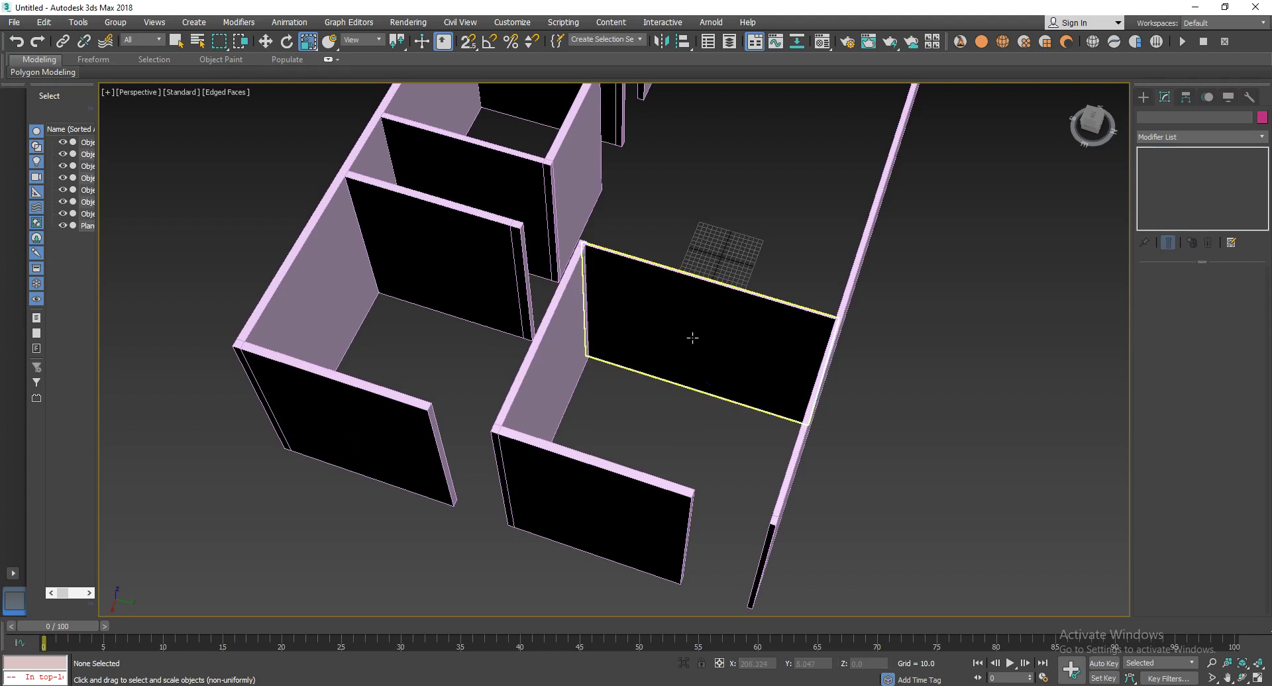
Undo the Shell so the walls are flat again, and select the single wall to edit.
key("ctrl+z")
key("ctrl+z")
key("ctrl+z")
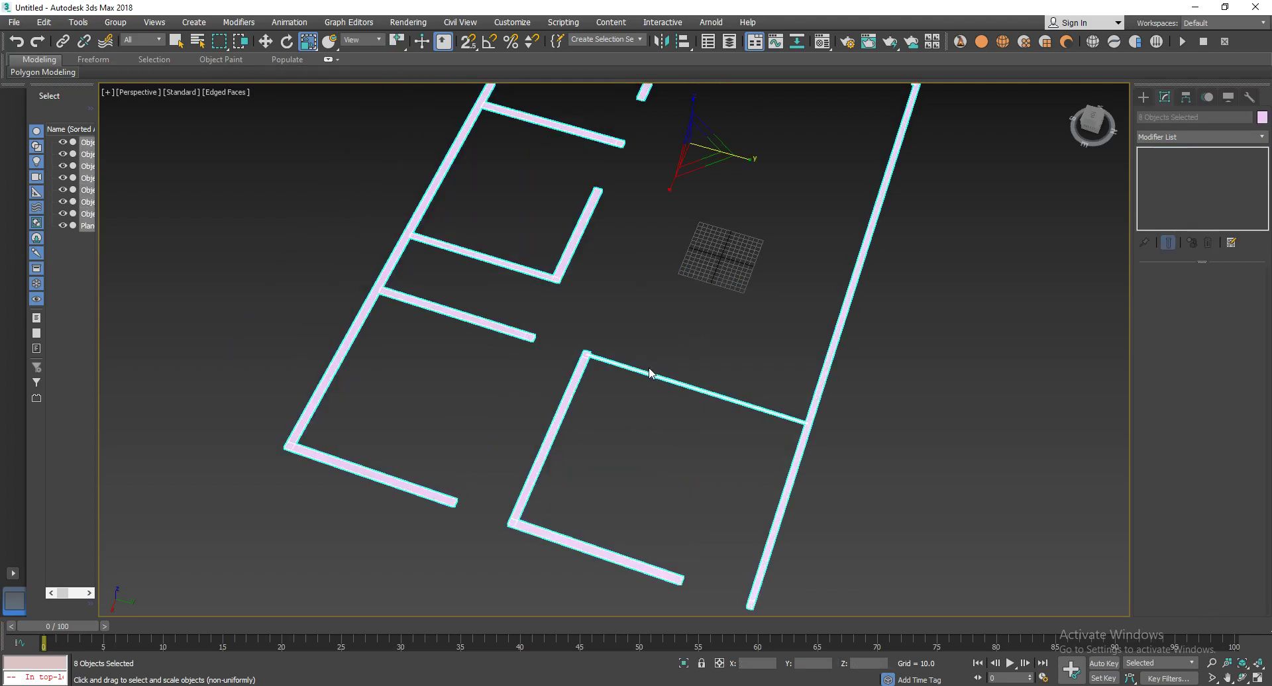
left_click(649, 373)
scroll(642, 398, "up", 4)
mouse_move(641, 408)
middle_mouse_down("alt")
mouse_move(615, 390)
mouse_move(630, 352)
mouse_move(599, 344)
mouse_move(570, 423)
mouse_move(589, 404)
middle_mouse_up("alt")
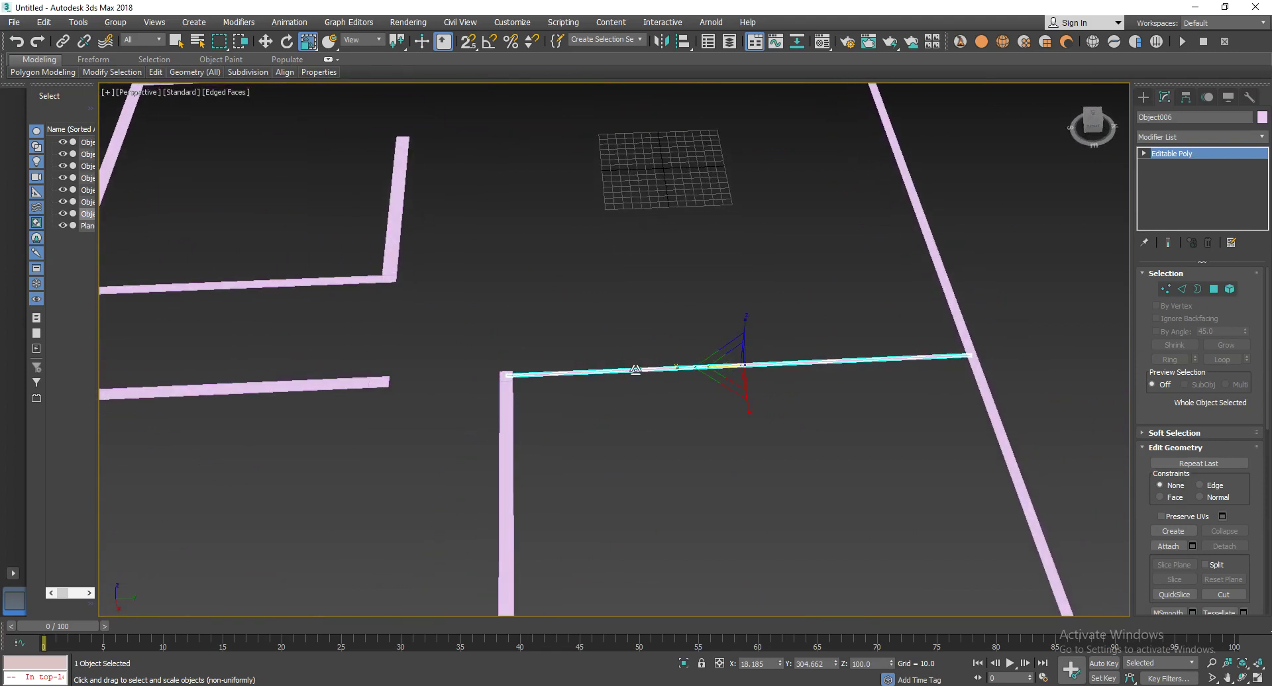
Move the thin wall's end vertices right, shortening it to open a doorway.
key("1")
left_click_drag(587, 305, 523, 404)
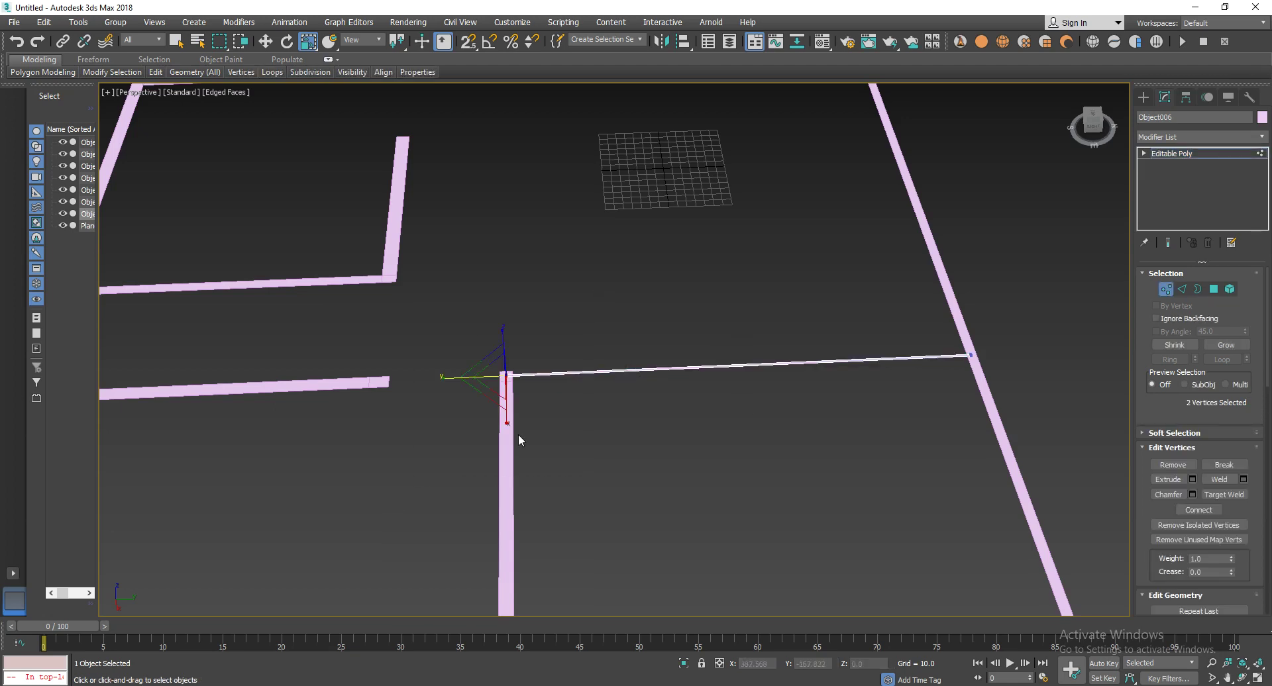
key("2")
key("w")
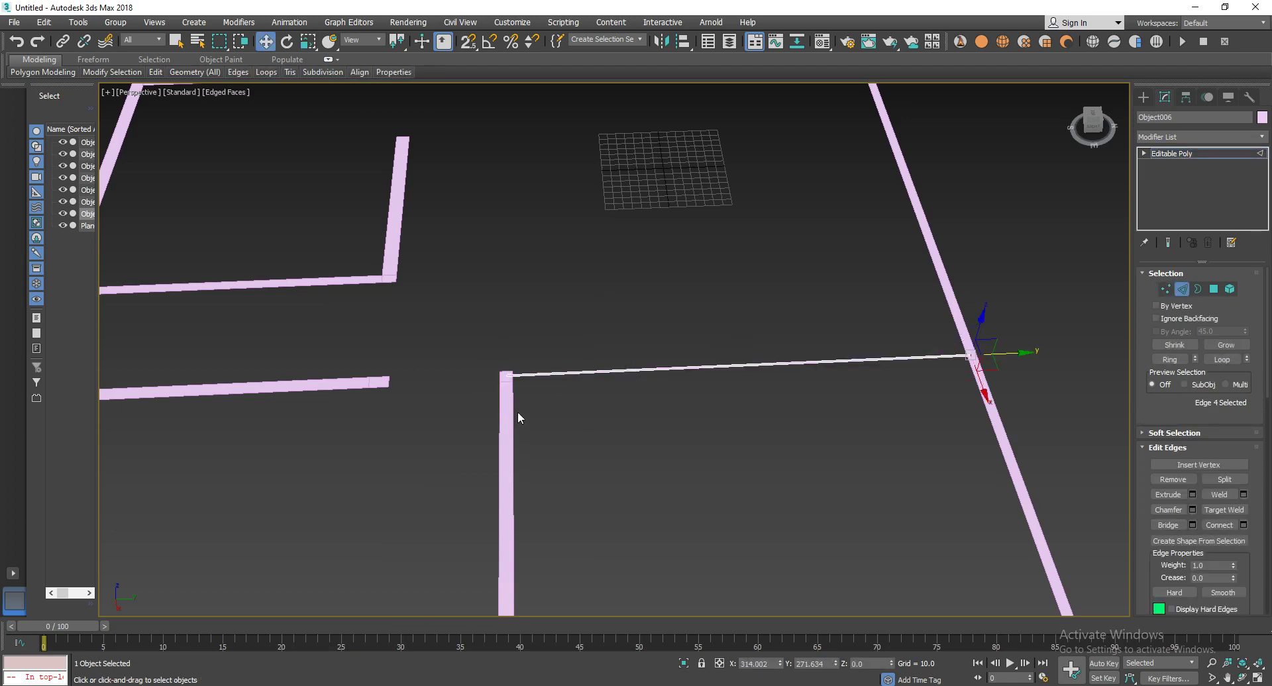
left_click_drag(477, 423, 472, 432)
key("1")
left_click_drag(545, 389, 713, 370)
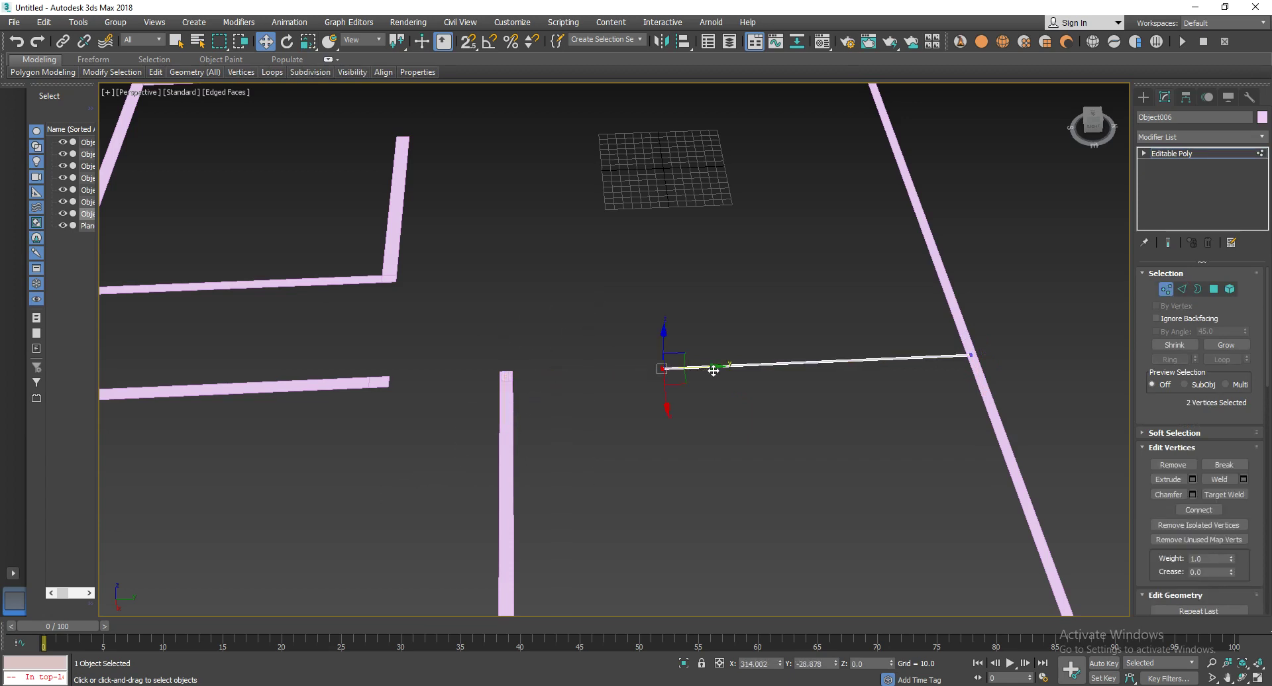
Exit vertex editing and reselect all eight wall objects.
key("1")
scroll(762, 505, "down", 3)
scroll(762, 506, "down", 3)
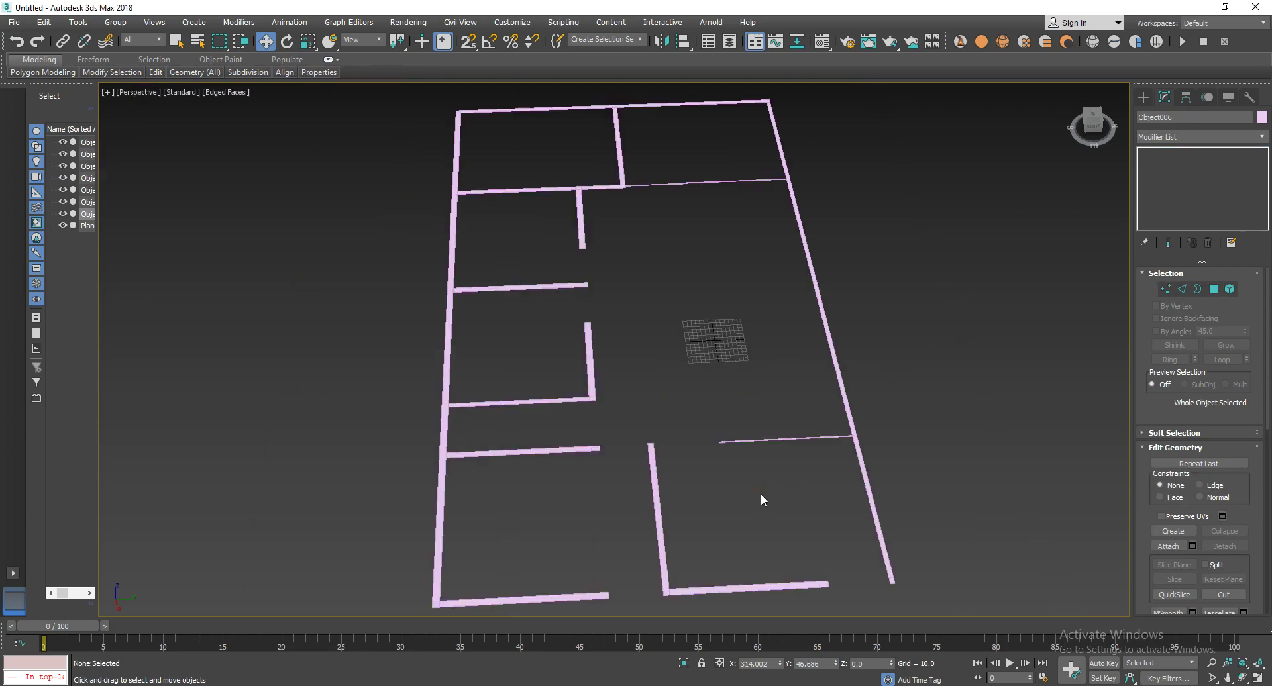
left_click(760, 494)
scroll(769, 495, "down", 4)
left_click_drag(985, 194, 533, 624)
Delete the wall polygon between the junction and the corner in the upper-right room.
scroll(655, 563, "up", 3)
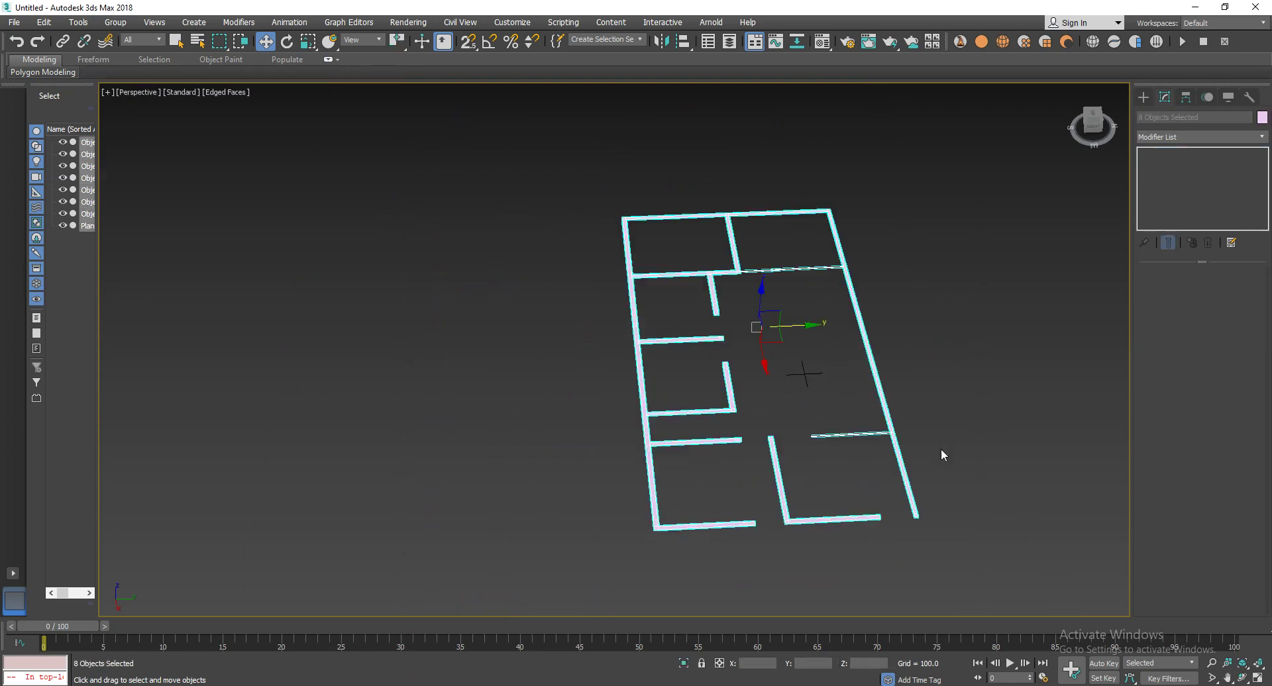
left_click(1169, 137)
scroll(1168, 137, "down", 5)
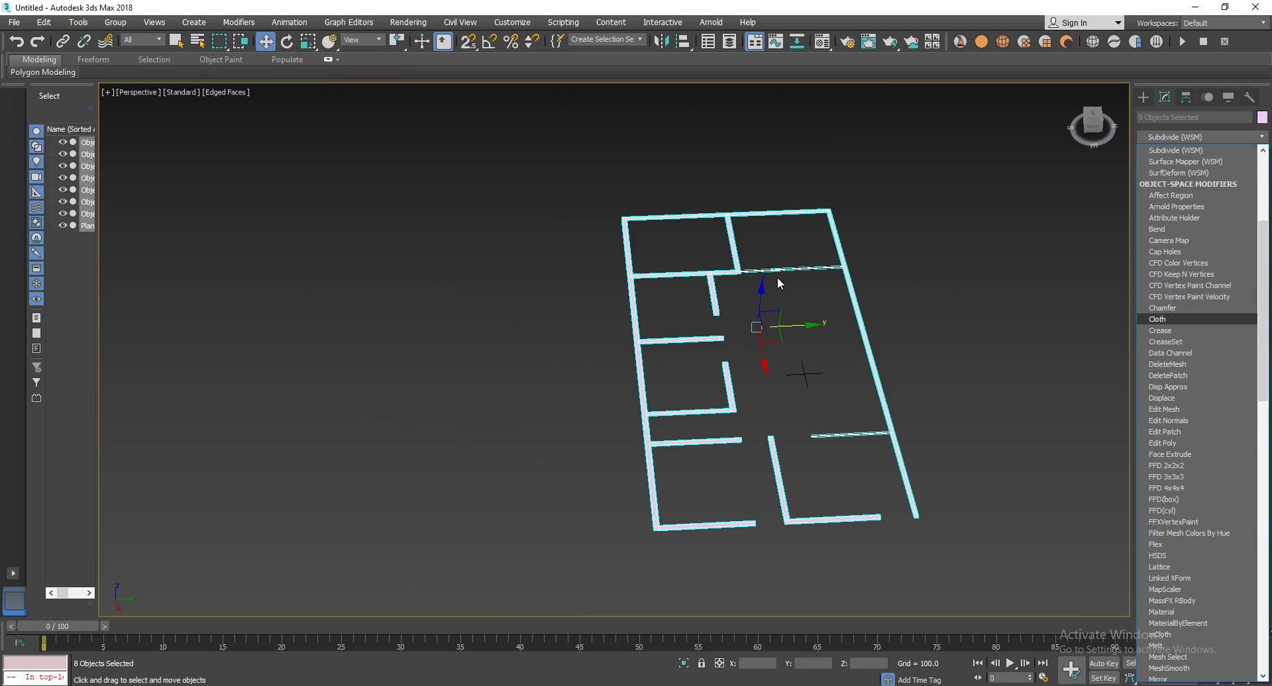
scroll(702, 276, "up", 3)
scroll(725, 391, "up", 3)
scroll(704, 344, "up", 3)
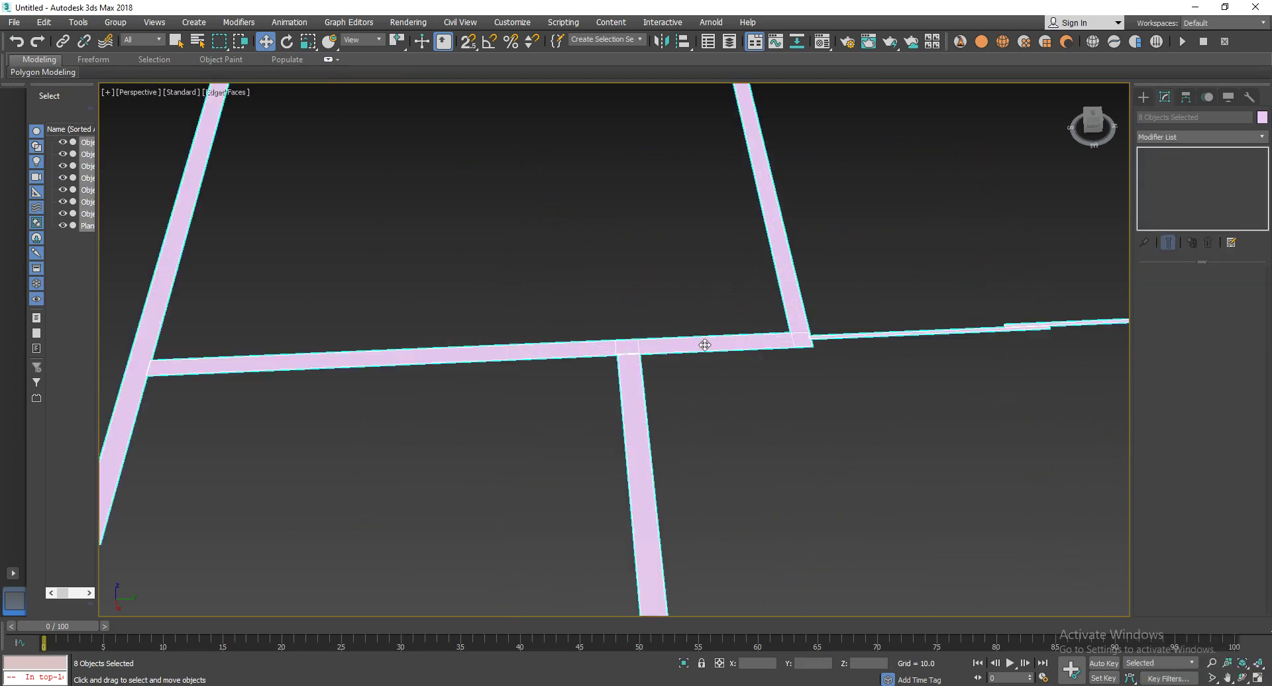
left_click(704, 344)
key("4")
left_click(713, 342)
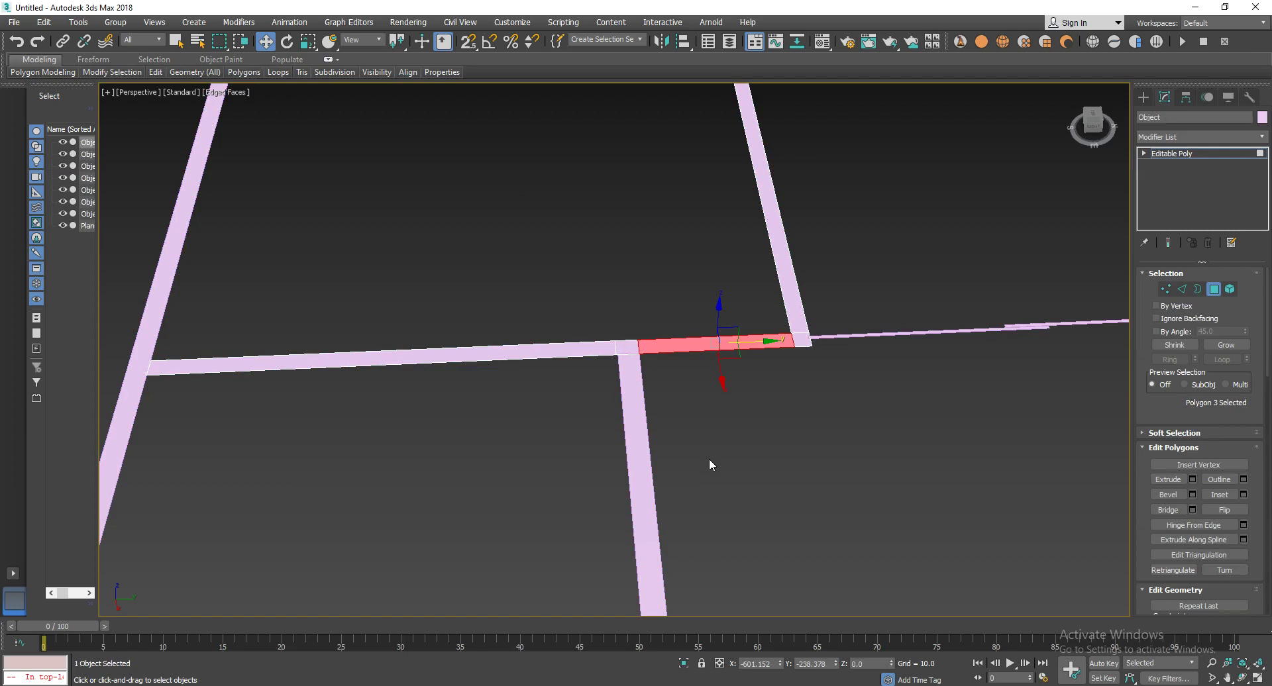
key("Delete")
Exit polygon mode, reselect the wall, pick a group of its vertices, then clear the selection.
scroll(611, 372, "down", 5)
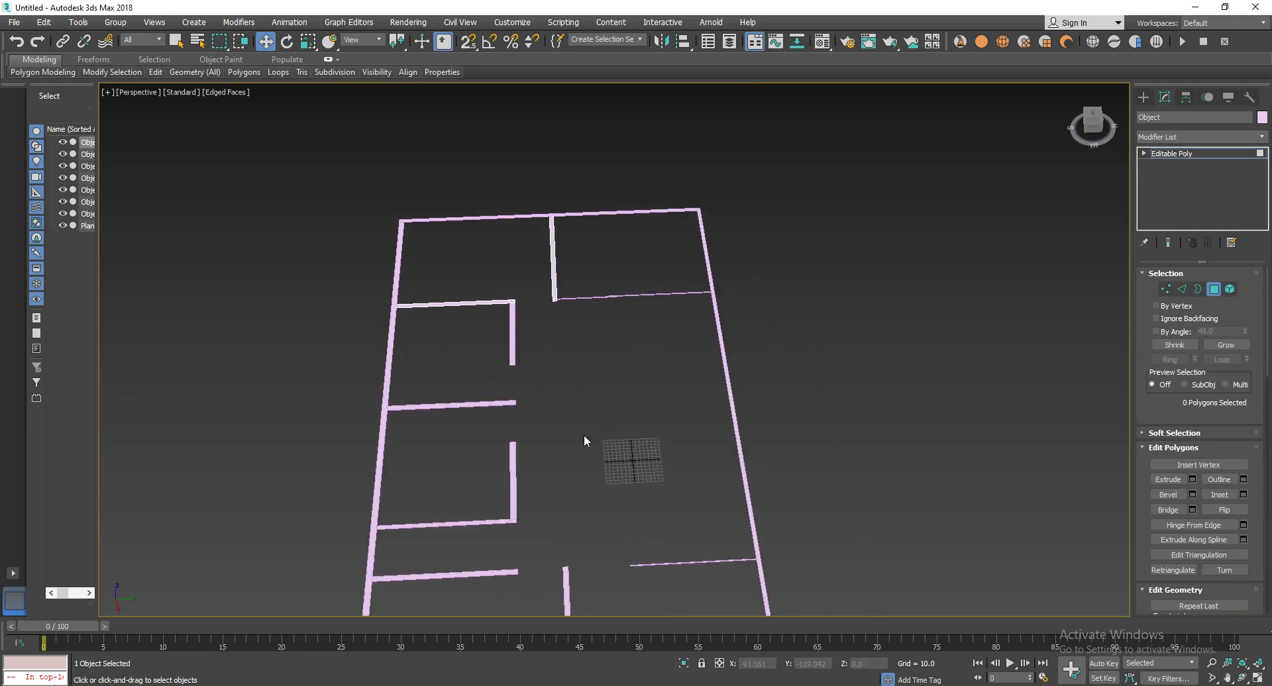
middle_click_drag(583, 427, 598, 328)
left_click(1209, 295)
left_click(995, 359)
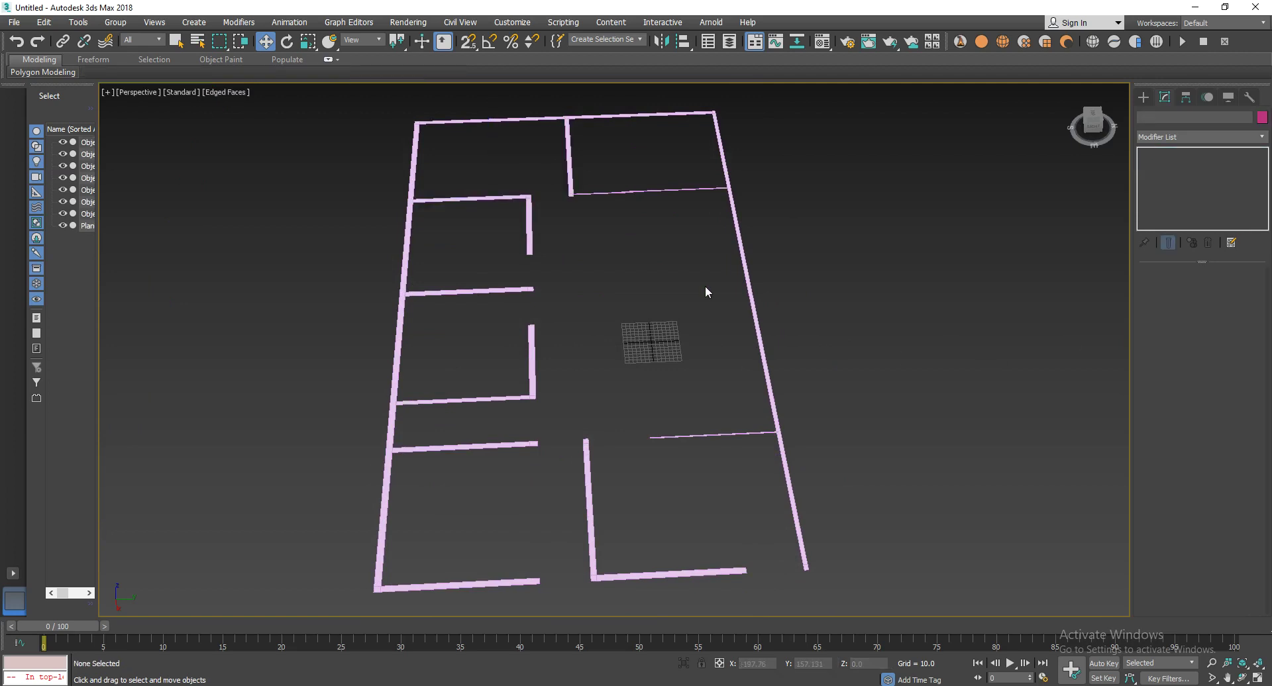
mouse_move(705, 285)
middle_mouse_down()
mouse_move(758, 411)
mouse_move(625, 291)
middle_mouse_up()
left_click(652, 279)
scroll(692, 423, "down", 2)
scroll(677, 368, "down", 2)
key("1")
left_click_drag(310, 564, 328, 566)
left_click(883, 311)
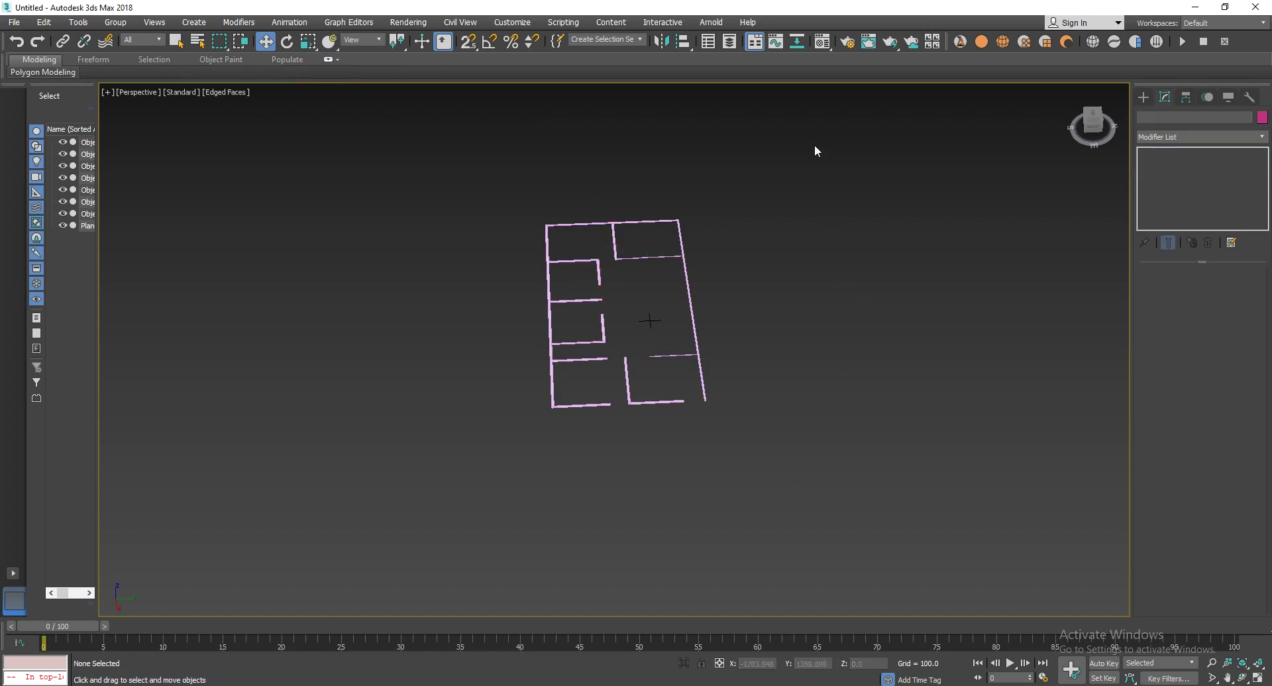
Select all eight wall outlines and add a Shell modifier.
key("ctrl+a")
left_click(1220, 133)
scroll(1226, 159, "down", 10)
scroll(1205, 234, "down", 5)
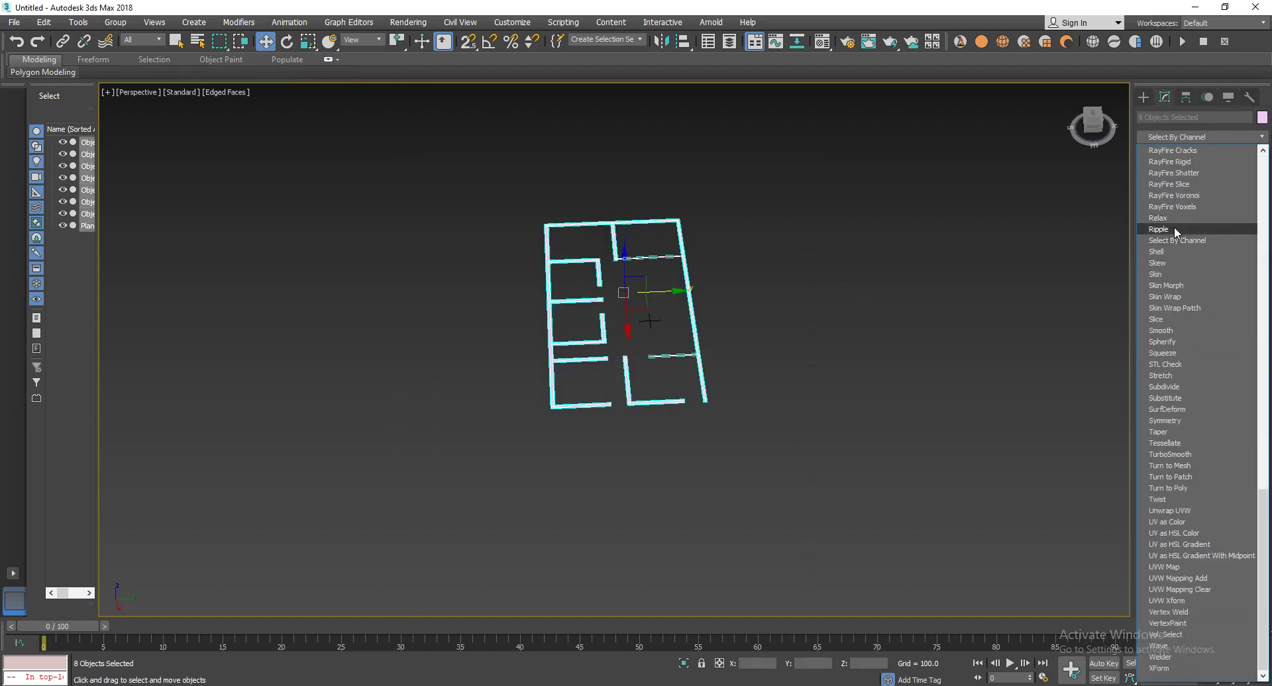
left_click(1167, 251)
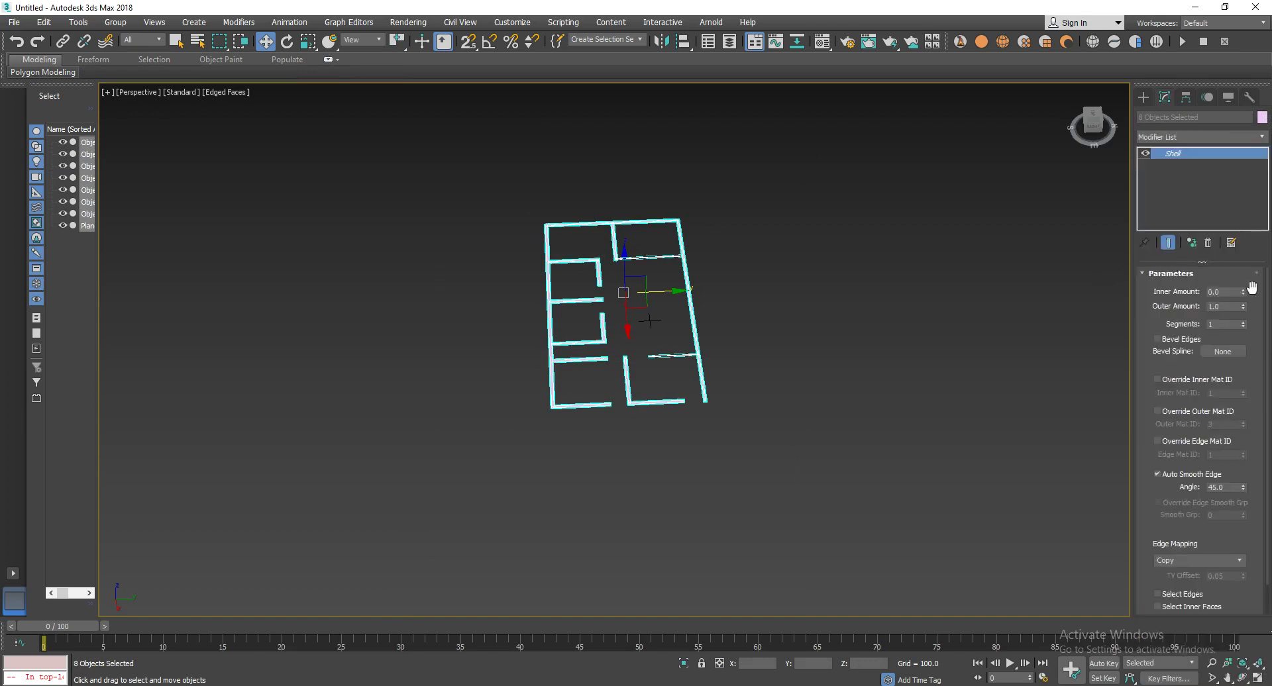
Raise the Shell Outer Amount to about 372.78, then deselect and orbit to view the rooms.
mouse_move(1242, 307)
left_mouse_down()
mouse_move(1236, 247)
mouse_move(49, 251)
mouse_move(139, 30)
mouse_move(157, 462)
mouse_move(313, 239)
left_mouse_up()
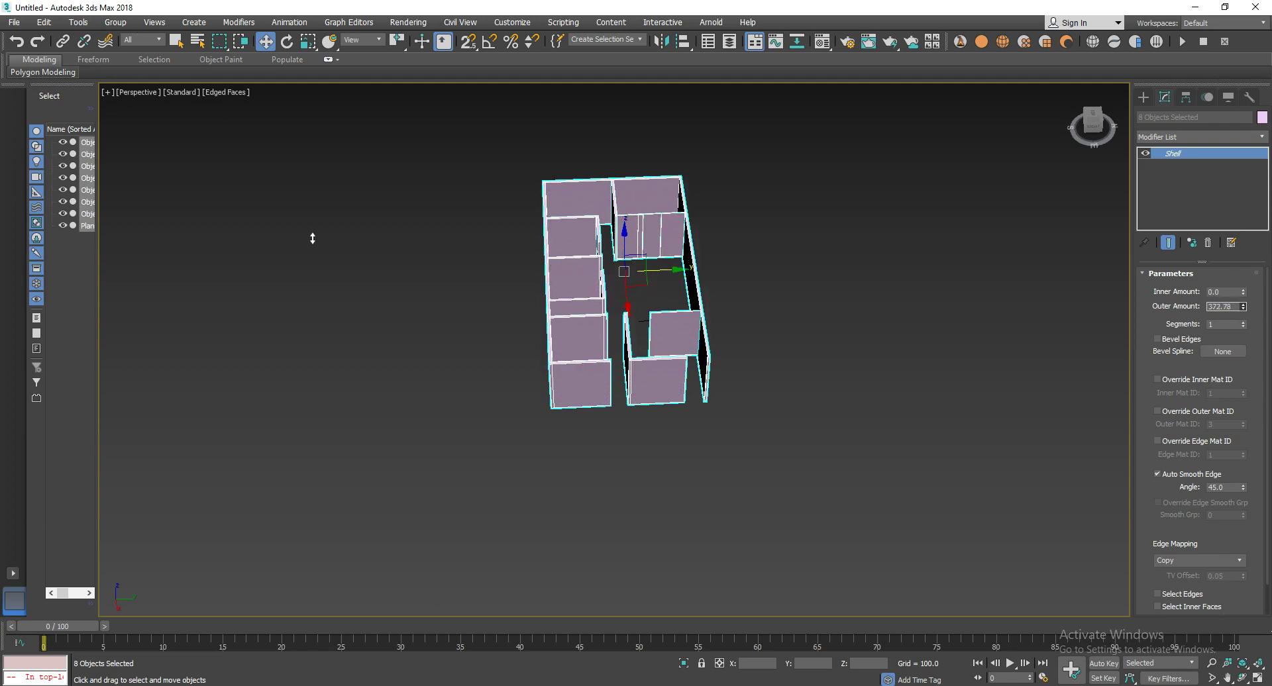
left_click_drag(352, 198, 793, 260)
left_click(783, 260)
scroll(762, 255, "up", 5)
scroll(683, 258, "up", 3)
middle_click_drag(637, 264, 570, 236, "alt")
mouse_move(613, 196)
middle_mouse_down("alt")
mouse_move(860, 257)
mouse_move(868, 283)
mouse_move(579, 278)
mouse_move(515, 237)
mouse_move(564, 327)
mouse_move(661, 340)
middle_mouse_up("alt")
Create a large Standard Primitives Plane under the floor plan.
left_click(1142, 98)
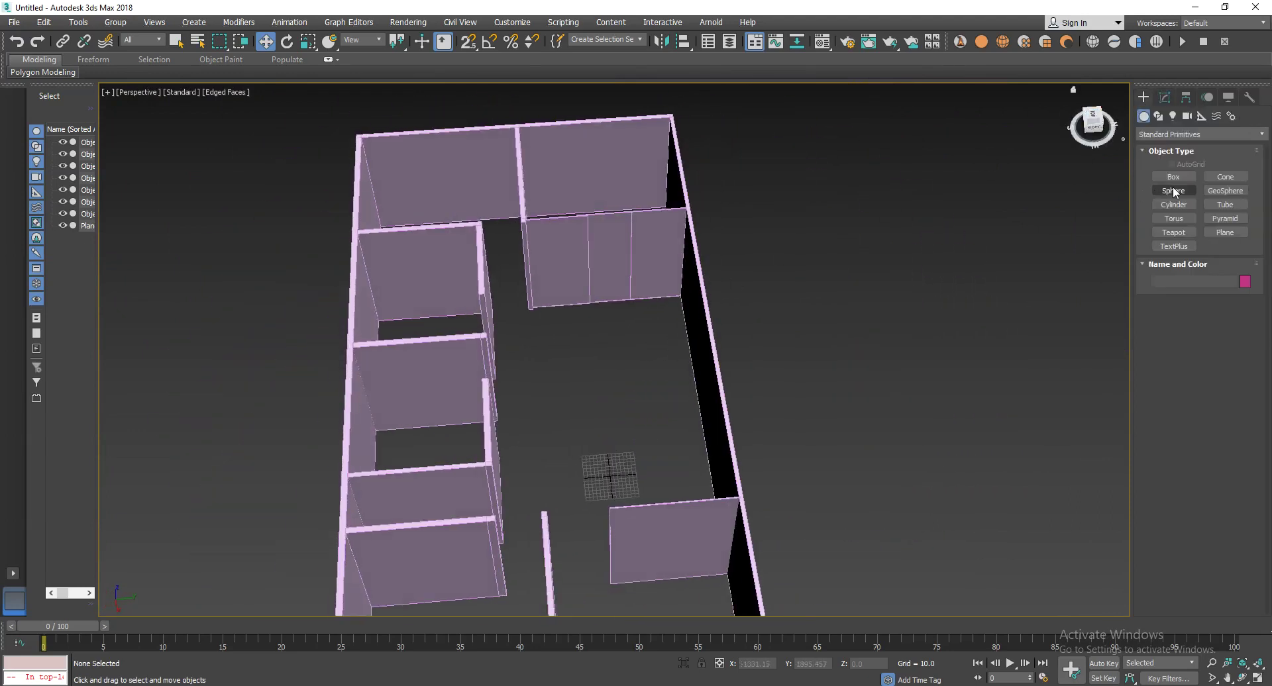
left_click(1224, 232)
scroll(935, 305, "down", 2)
scroll(935, 305, "down", 2)
middle_click_drag(936, 305, 760, 284, "alt")
mouse_move(690, 212)
left_mouse_down()
mouse_move(945, 579)
mouse_move(983, 592)
left_mouse_up()
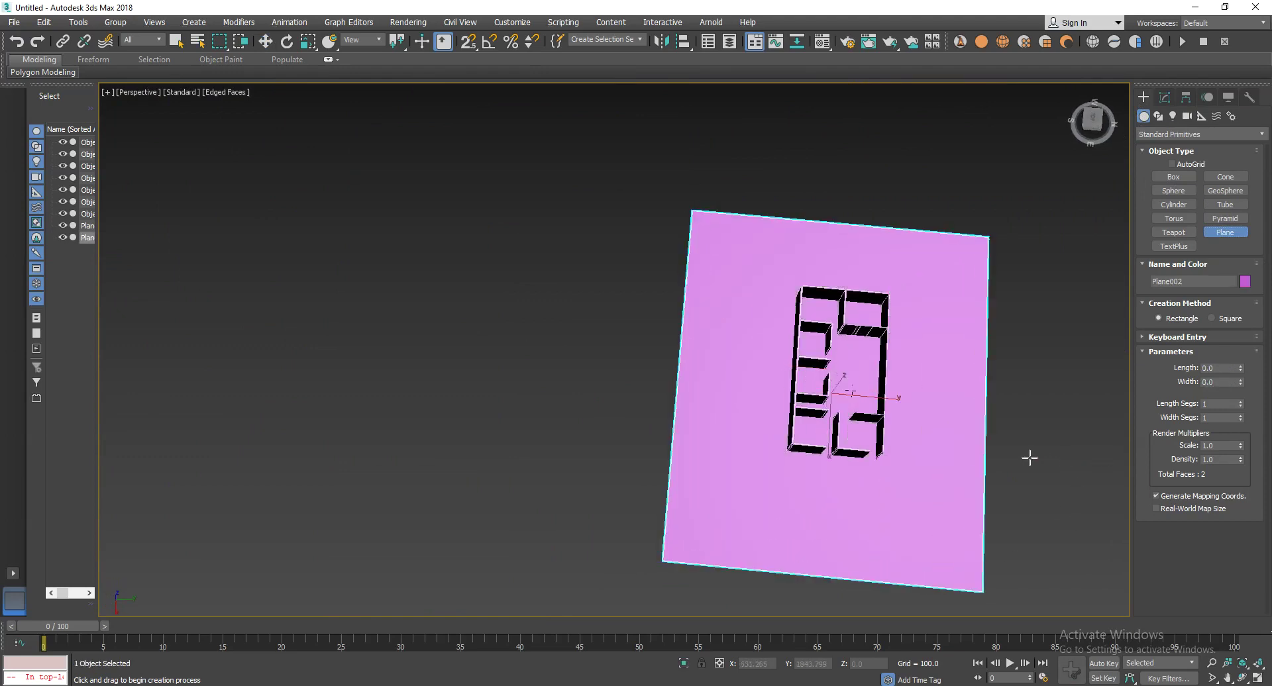
scroll(1044, 460, "up", 5)
right_click(915, 387)
Try shifting the plane's height relative to the walls, then delete the plane.
scroll(591, 351, "up", 3)
scroll(591, 351, "down", 2)
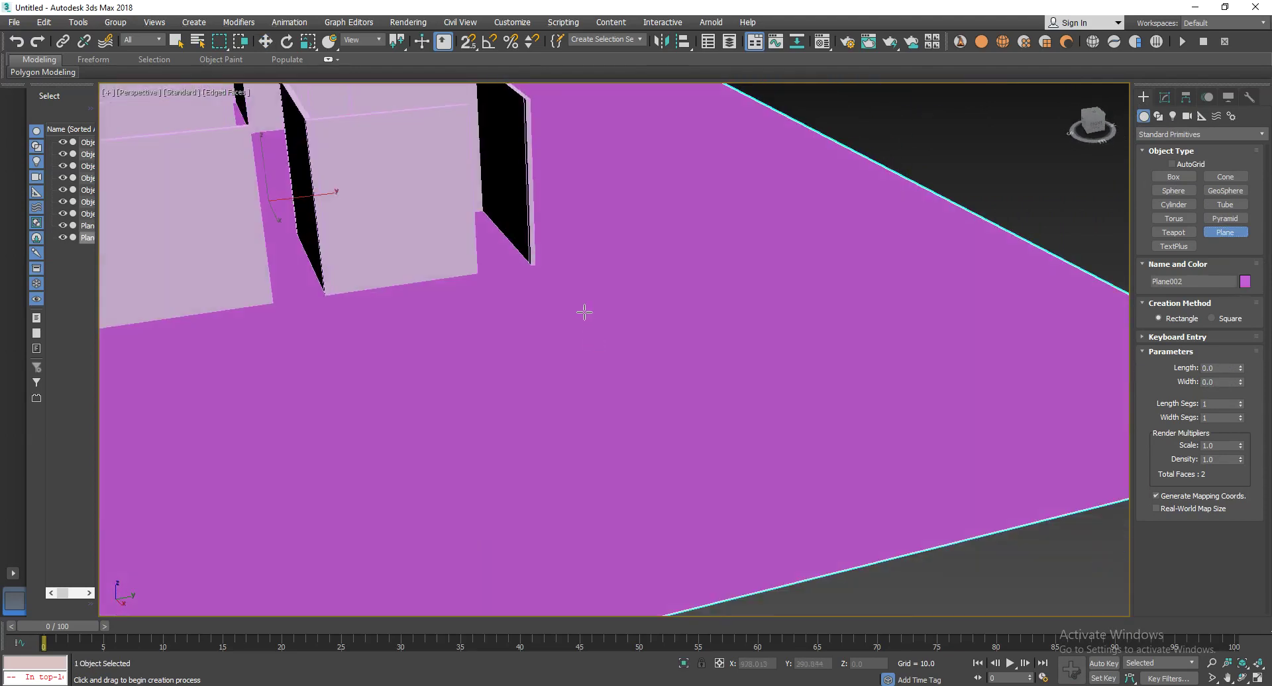
scroll(585, 309, "down", 5)
key("w")
middle_click_drag(576, 307, 571, 357, "alt")
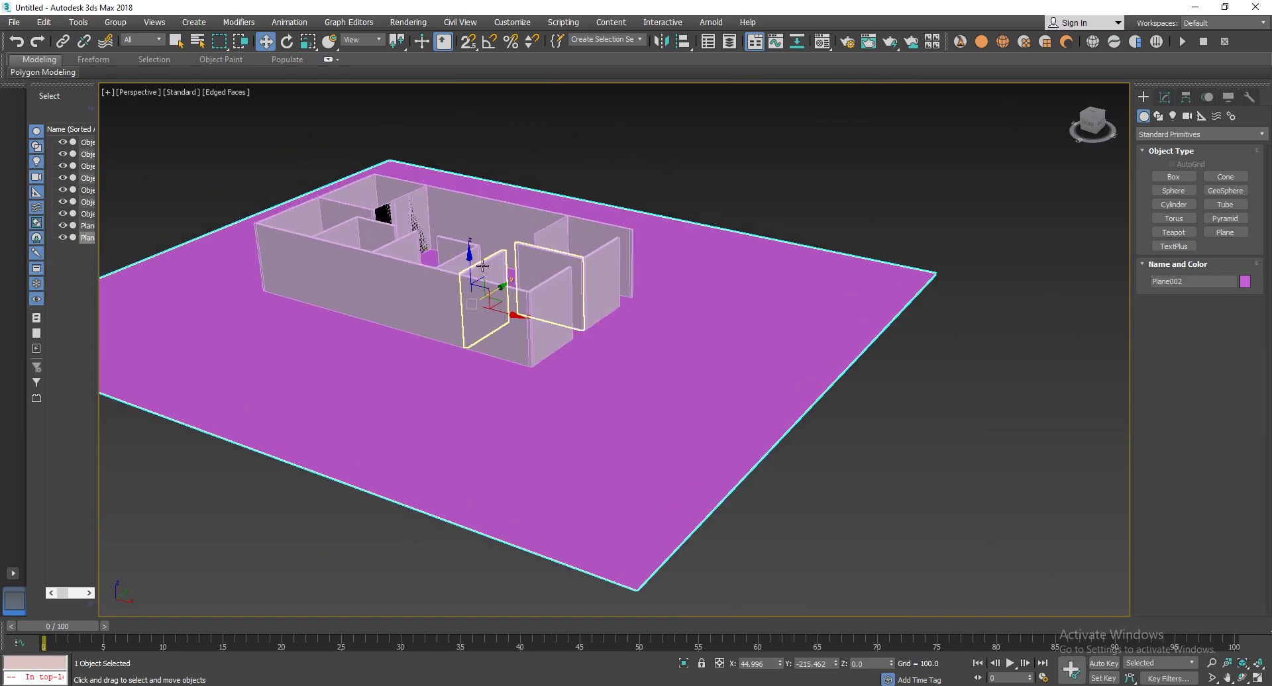
left_click_drag(471, 261, 481, 258)
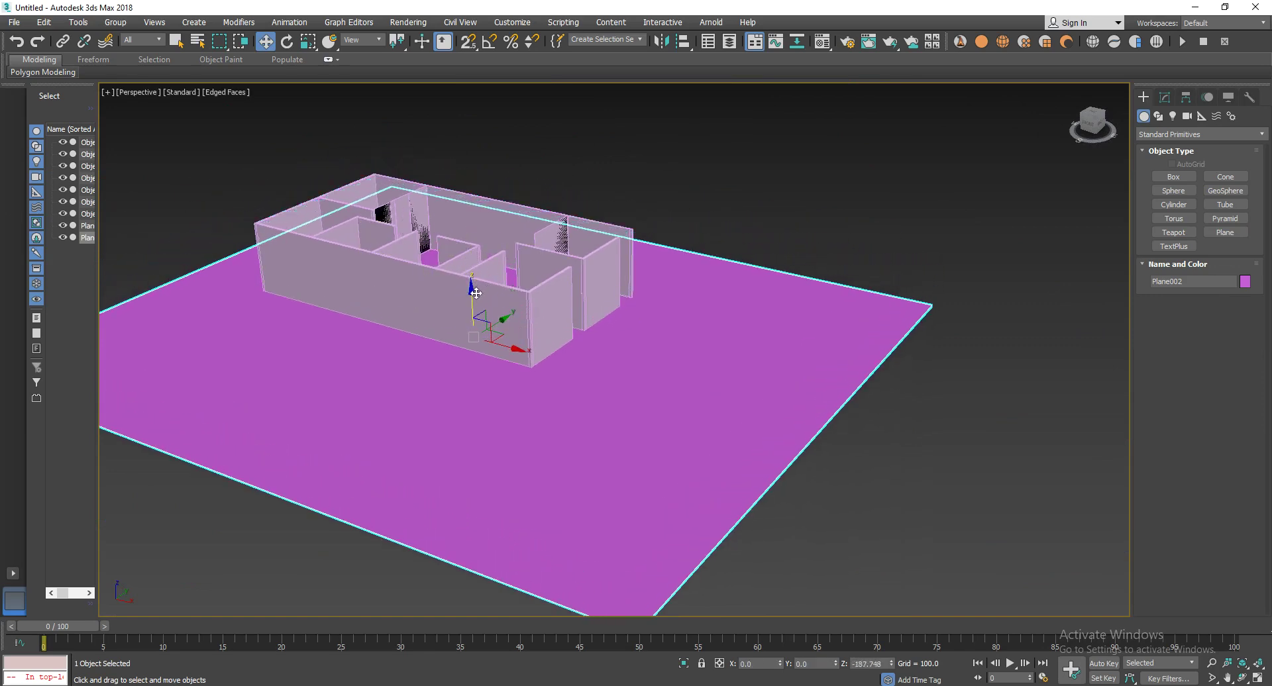
middle_click_drag(482, 258, 476, 253, "alt")
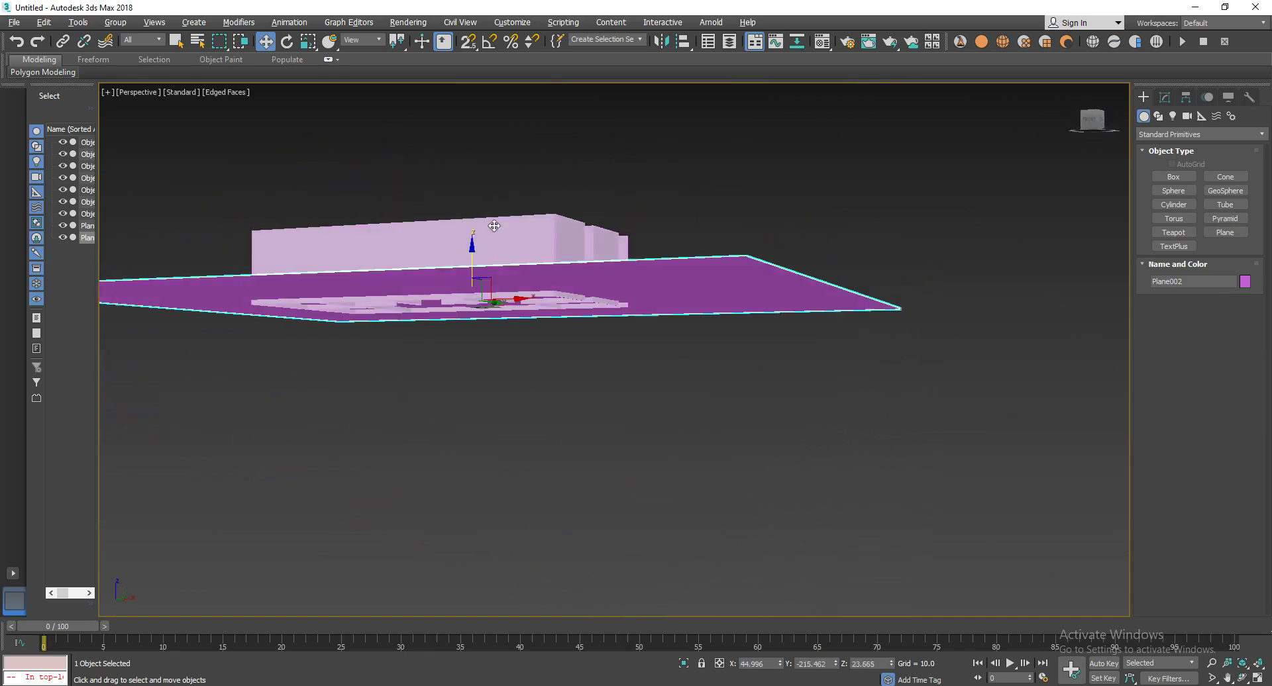
left_click_drag(476, 253, 477, 255)
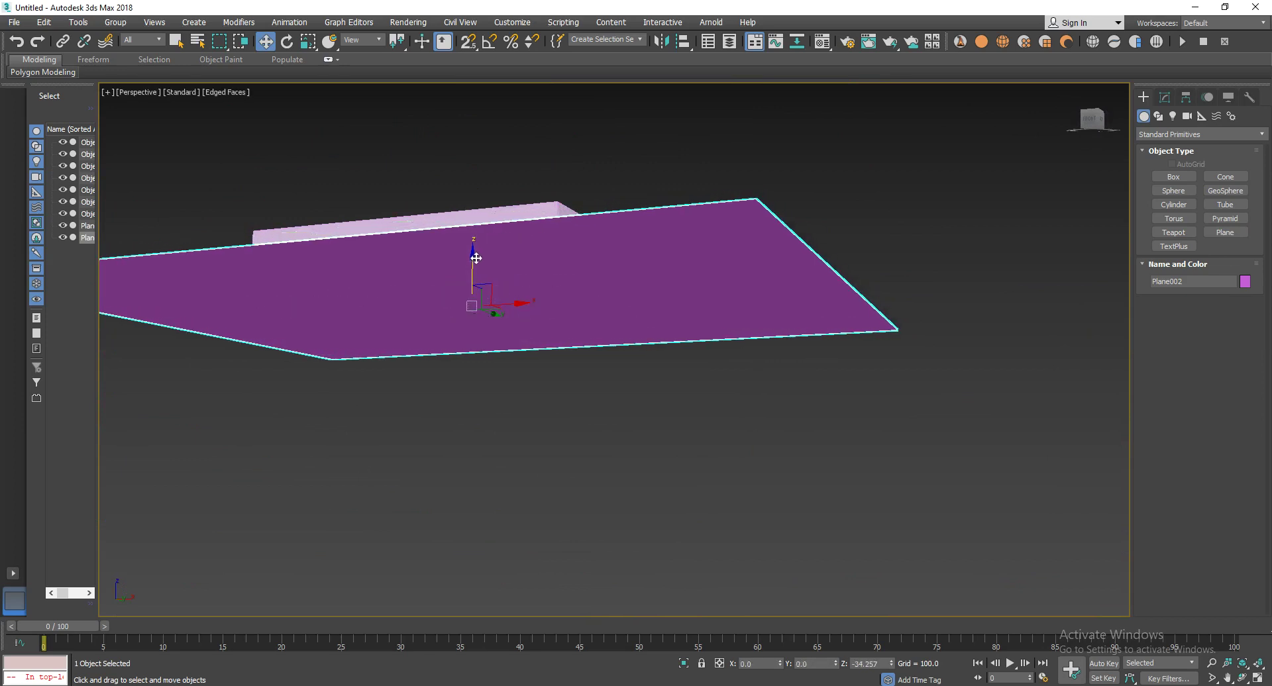
mouse_move(477, 255)
middle_mouse_down("alt")
mouse_move(459, 280)
mouse_move(499, 354)
middle_mouse_up("alt")
key("Delete")
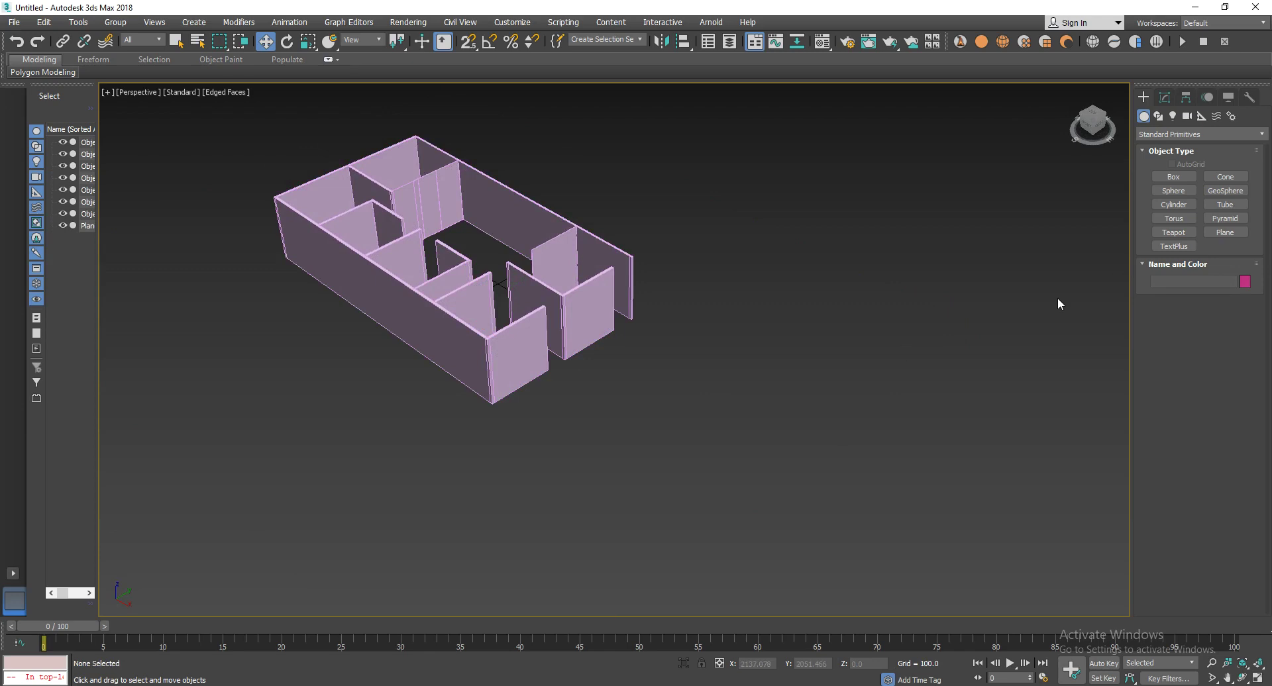
Draw a Box over the floor plan in the Top view.
left_click(1172, 178)
key("t")
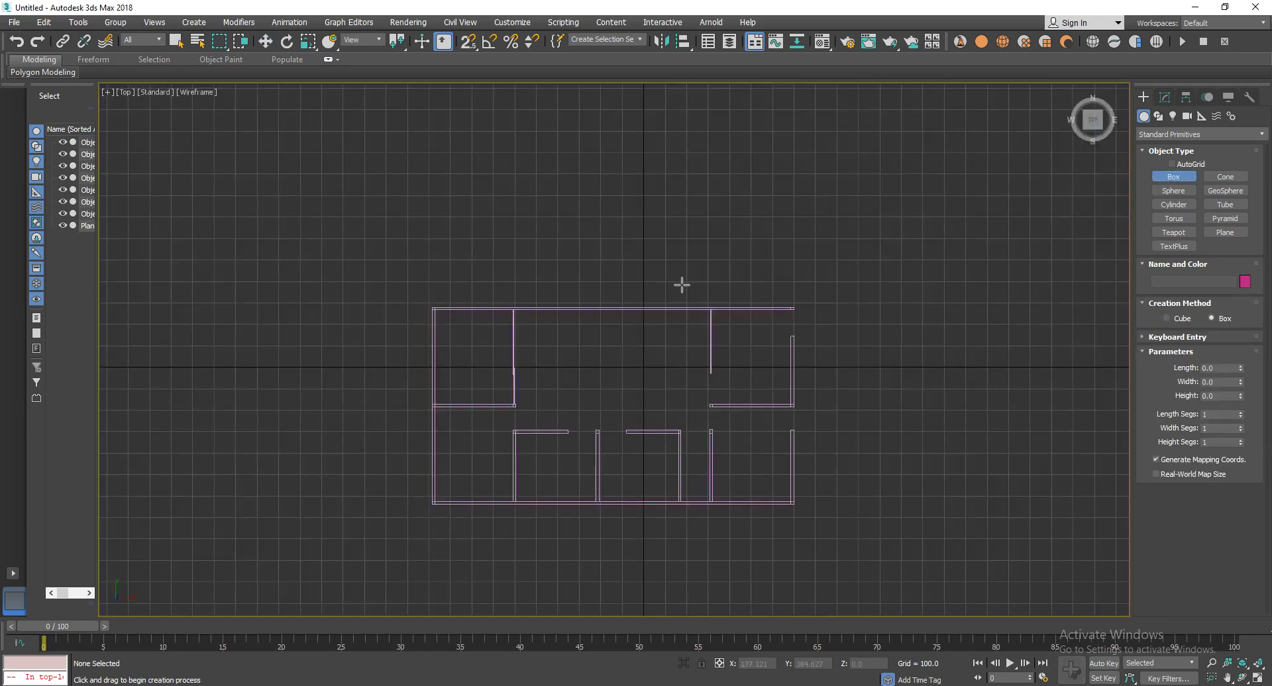
scroll(662, 278, "up", 3)
scroll(577, 282, "up", 2)
scroll(449, 204, "up", 2)
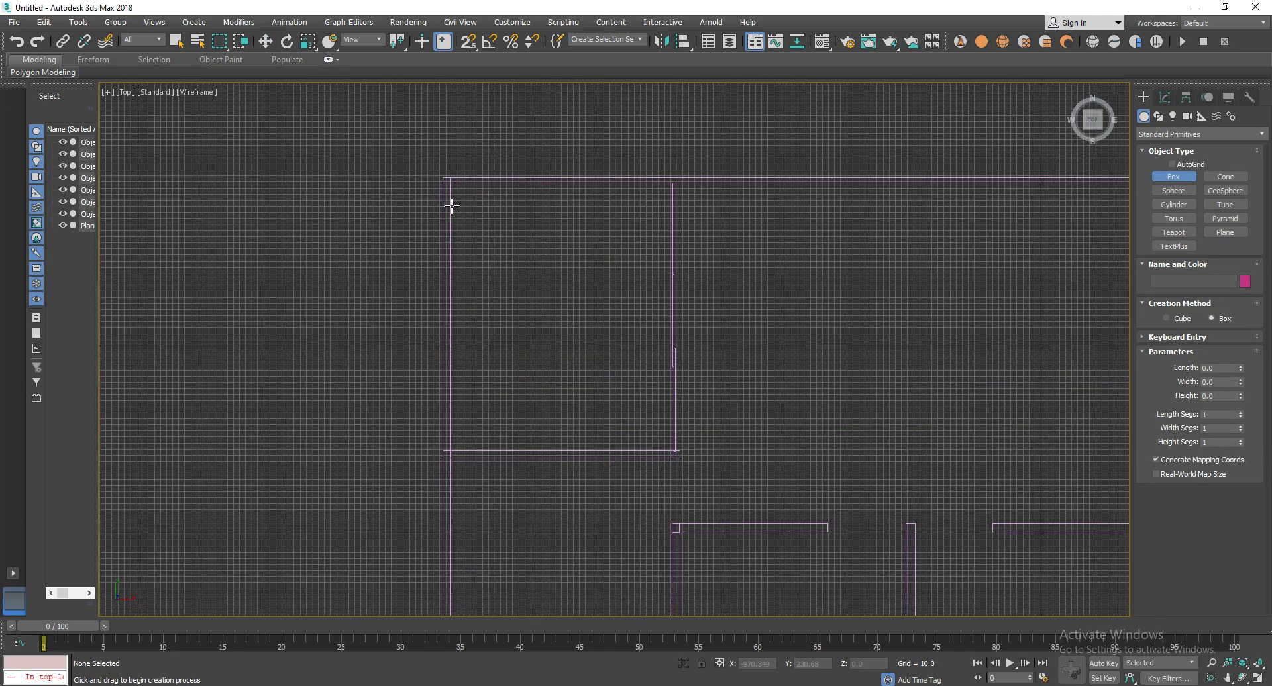
scroll(438, 193, "up", 2)
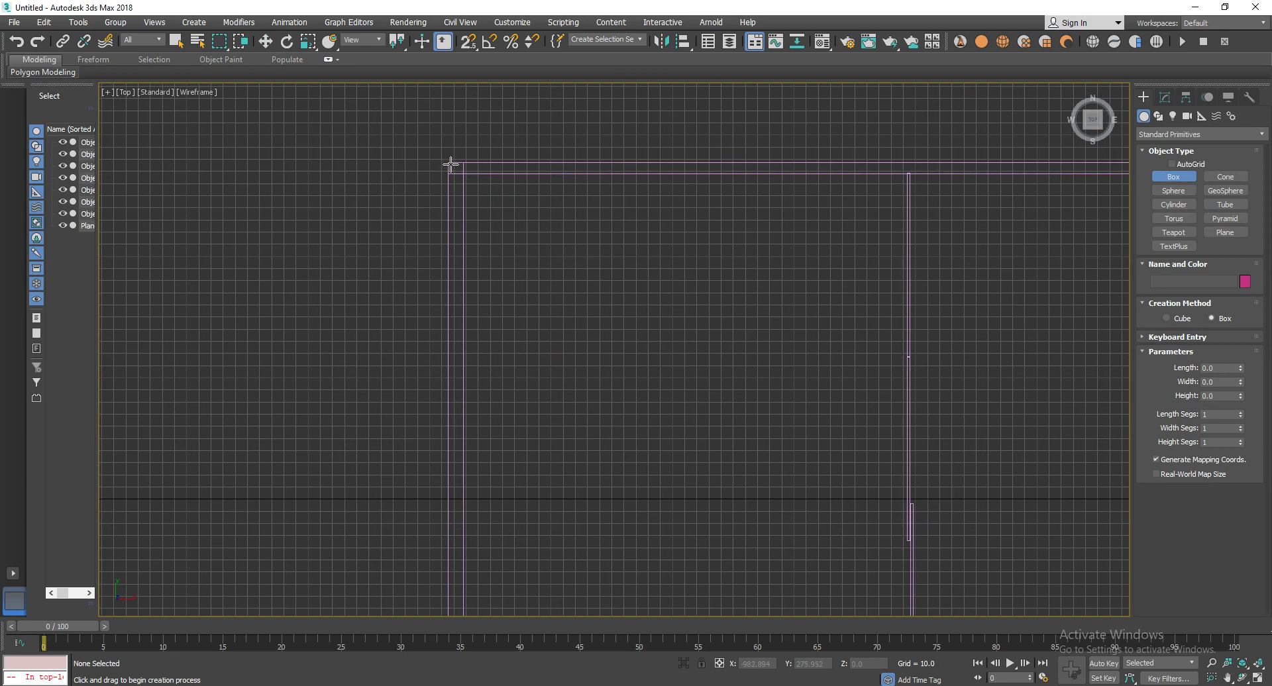
left_click_drag(448, 163, 1265, 665)
left_click(792, 533)
scroll(791, 533, "down", 2)
middle_click_drag(791, 533, 683, 238)
Scale the box down on Z into a thin, flat slab.
key("w")
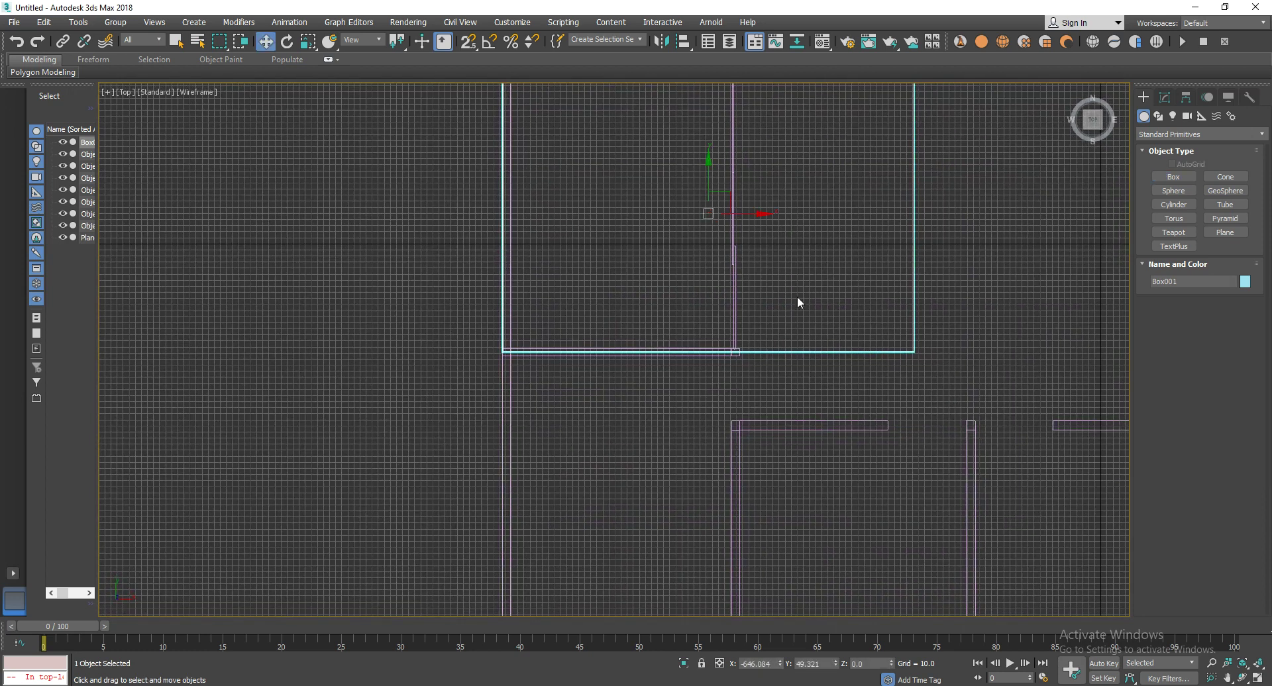
key("p")
mouse_move(650, 256)
middle_mouse_down("alt")
mouse_move(542, 196)
mouse_move(627, 314)
middle_mouse_up("alt")
key("r")
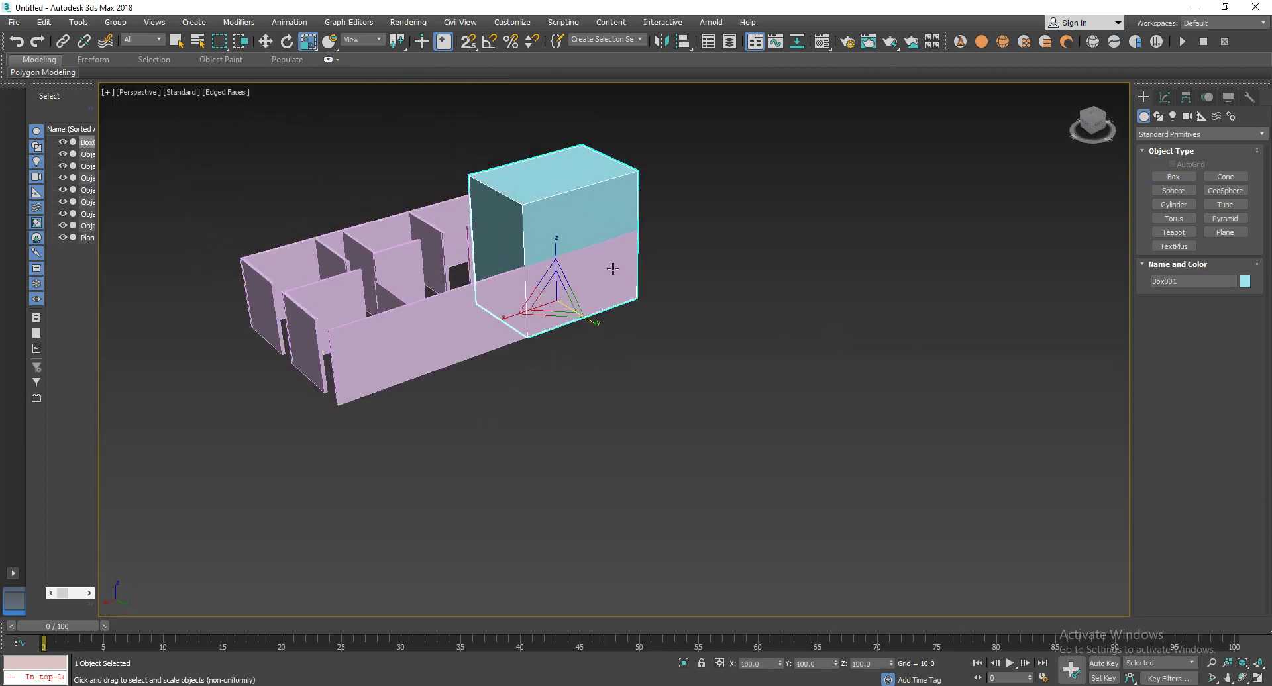
mouse_move(553, 244)
left_mouse_down()
mouse_move(557, 340)
mouse_move(569, 256)
left_mouse_up()
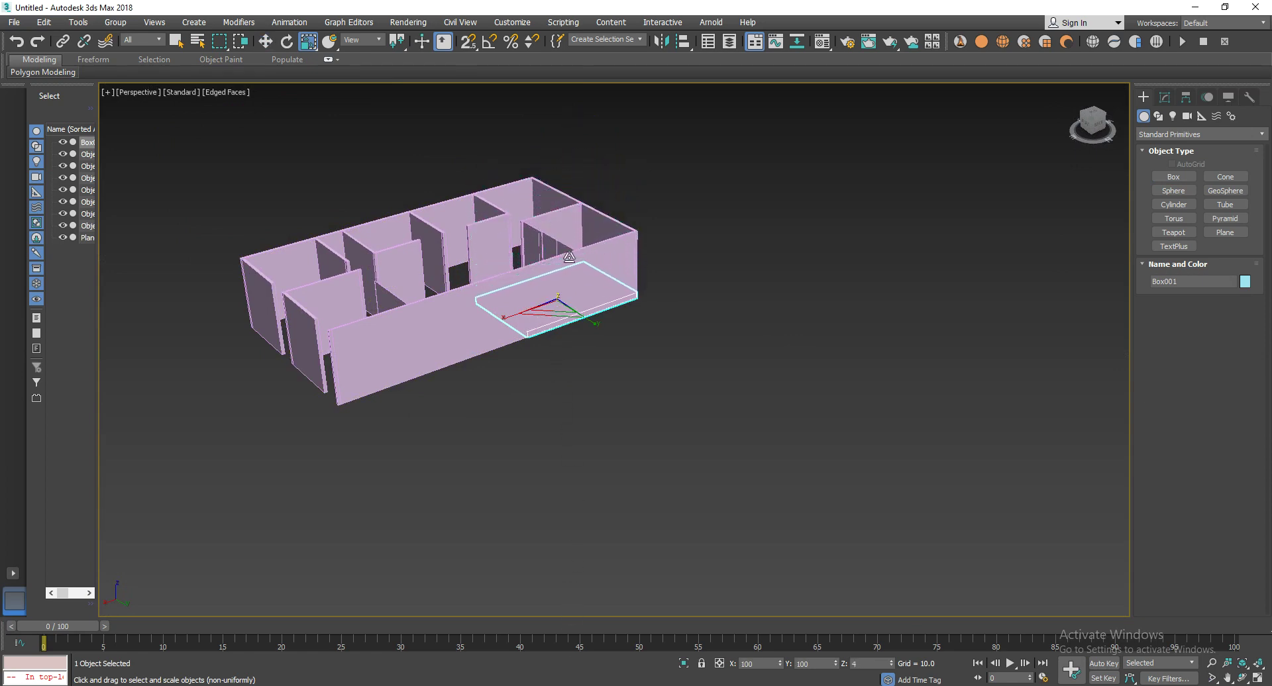
left_click_drag(569, 256, 422, 212)
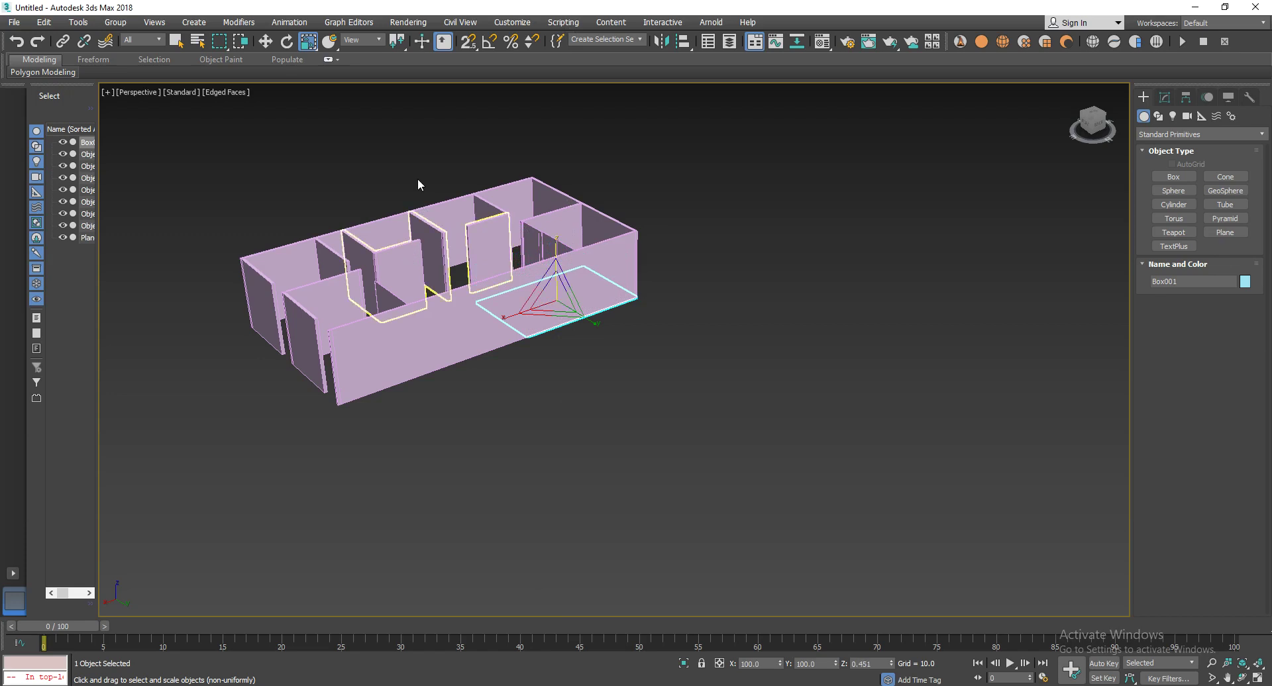
Reselect the slab and lower it slightly so it sits just below the walls.
left_click(705, 416)
scroll(571, 342, "up", 5)
scroll(536, 249, "up", 2)
scroll(535, 249, "up", 2)
scroll(523, 285, "up", 2)
key("w")
left_click(522, 287)
scroll(522, 317, "up", 2)
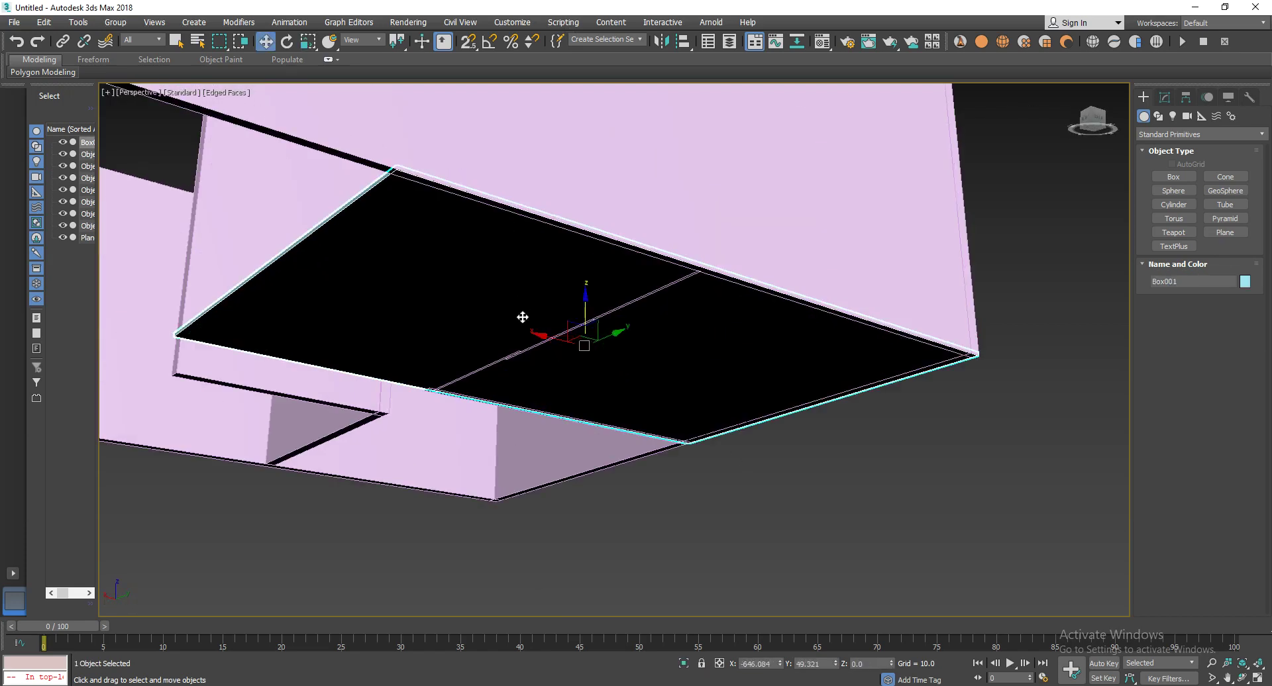
left_click_drag(587, 299, 589, 300)
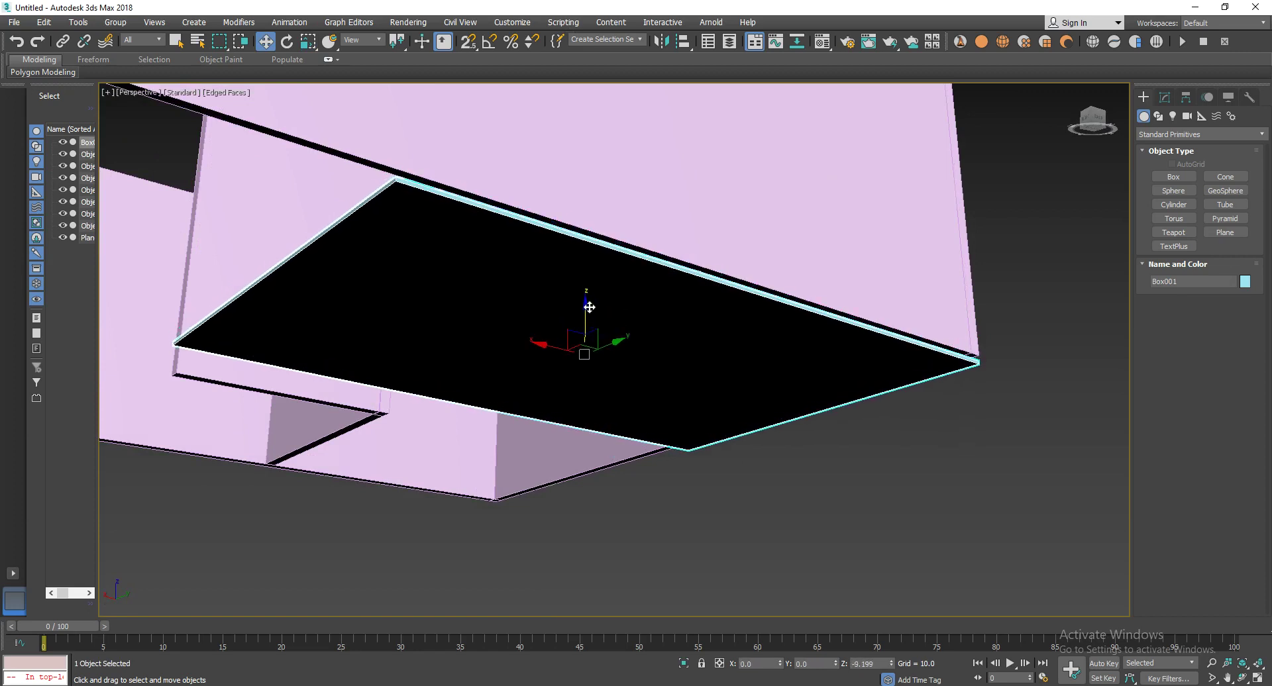
middle_click_drag(641, 372, 918, 310, "alt")
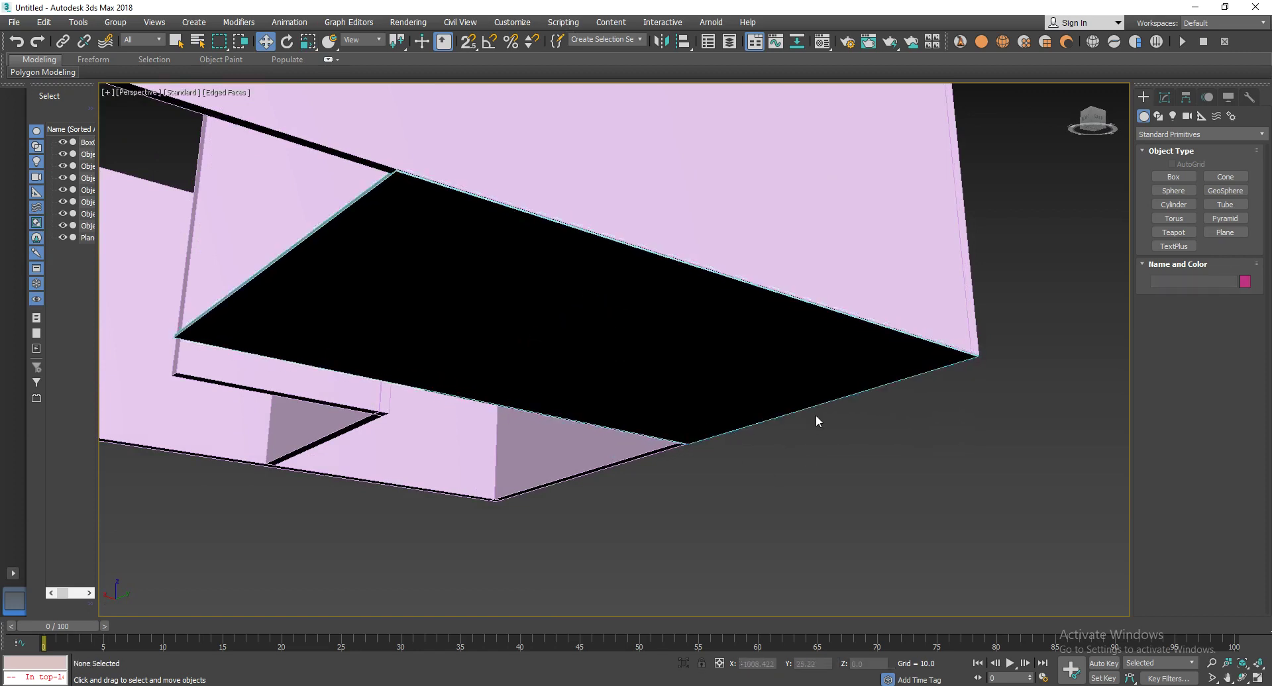
Add an Edit Poly modifier to the floor slab and enter Vertex mode.
left_click(1165, 97)
left_click(1171, 136)
type("edit")
left_click(1159, 188)
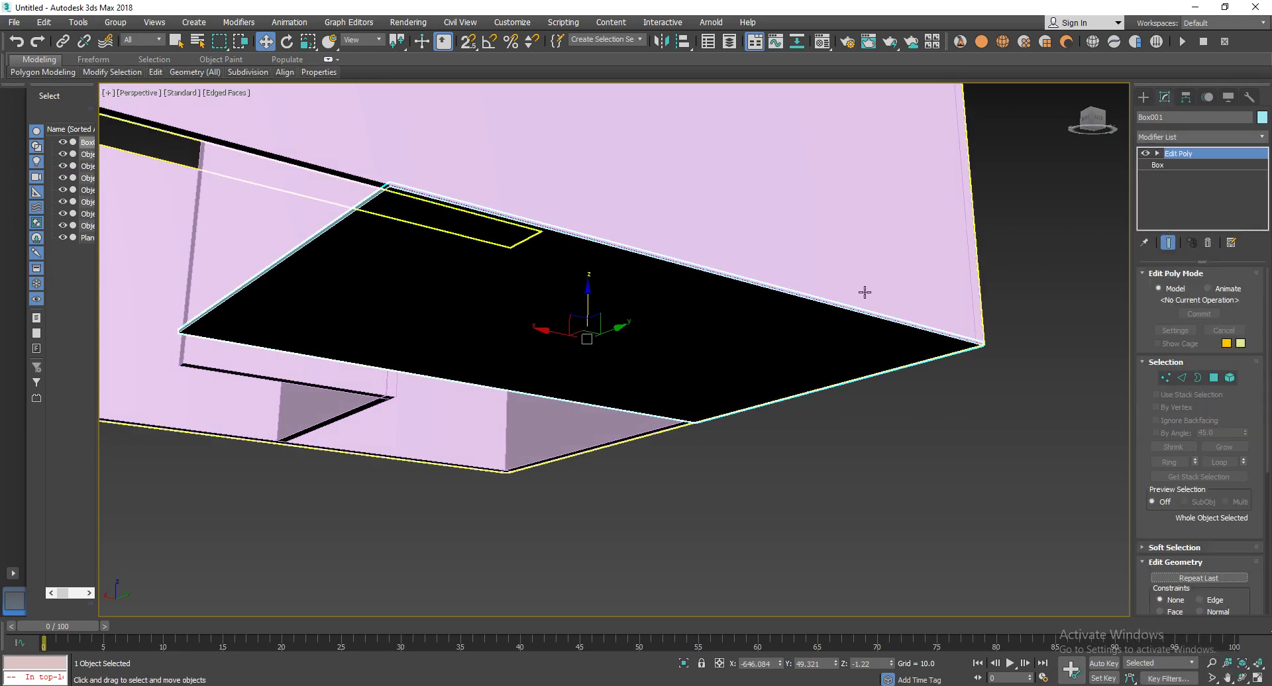
left_click(1164, 377)
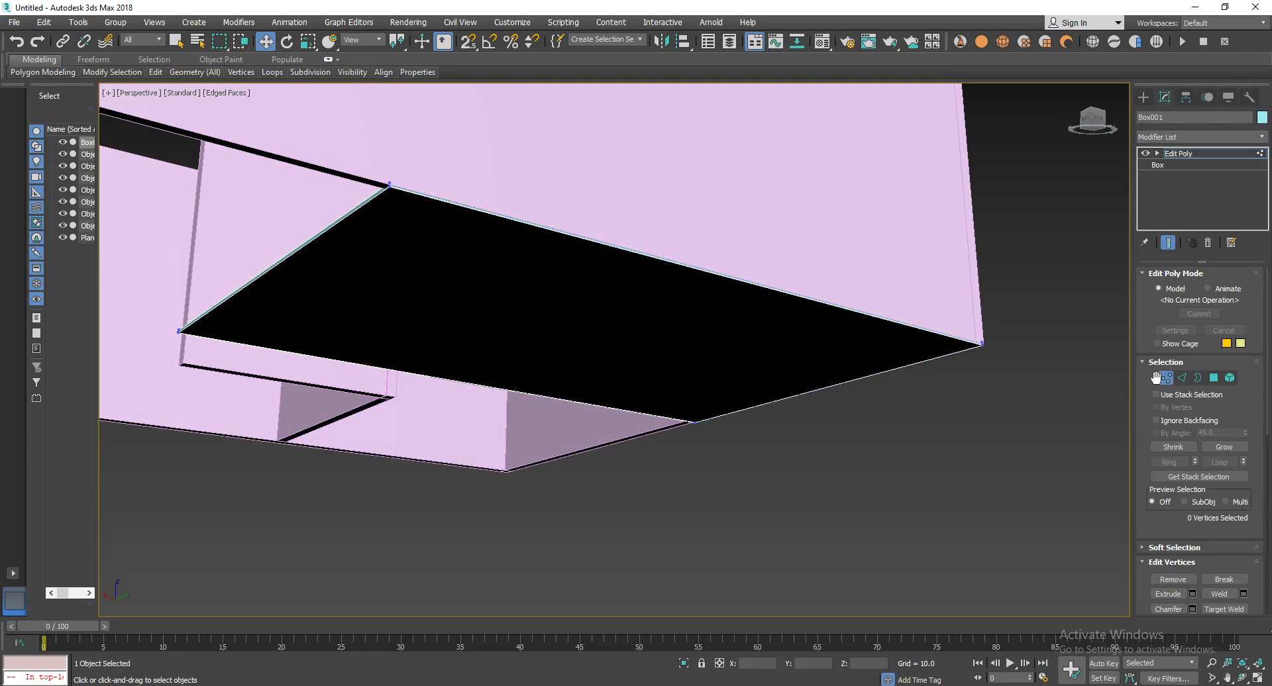
In Top view, select the slab's corner vertices and pull that edge down to the outer wall.
key("t")
scroll(901, 345, "down", 3)
middle_click_drag(900, 345, 515, 290)
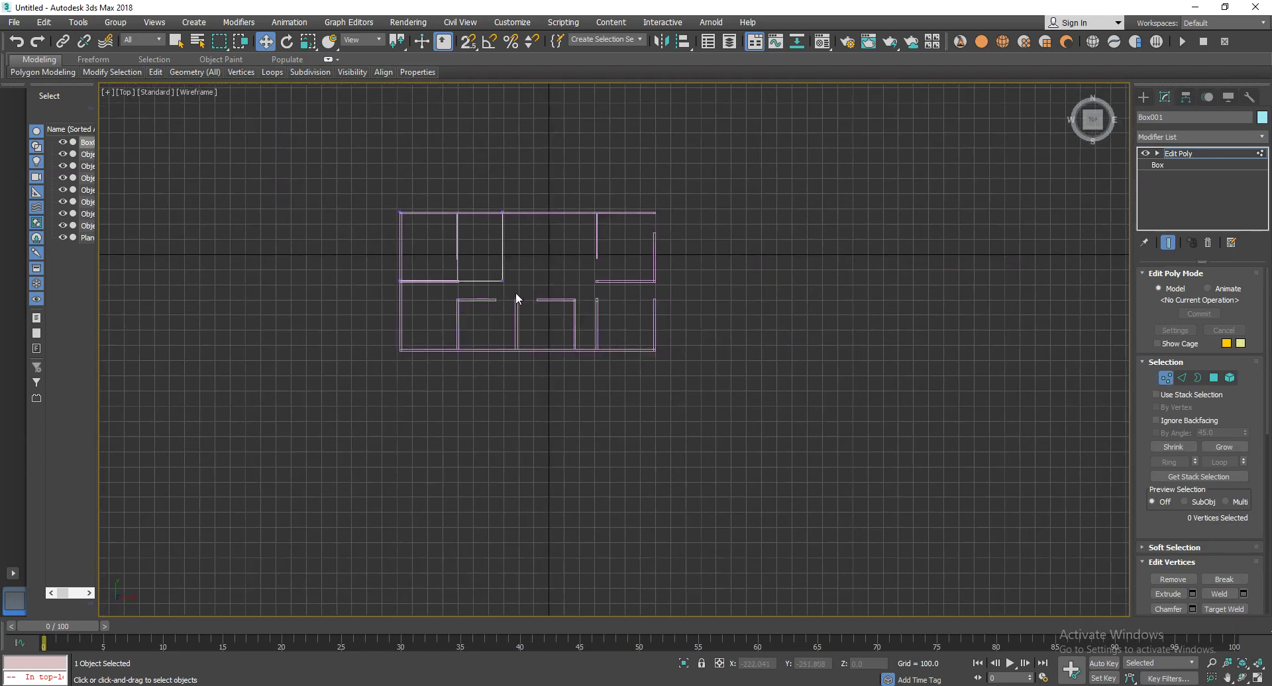
scroll(567, 244, "up", 4)
middle_click_drag(567, 245, 697, 233)
left_click_drag(679, 214, 637, 240)
scroll(537, 332, "up", 5)
scroll(587, 324, "down", 3)
middle_click_drag(587, 324, 590, 282)
left_click_drag(717, 137, 707, 416)
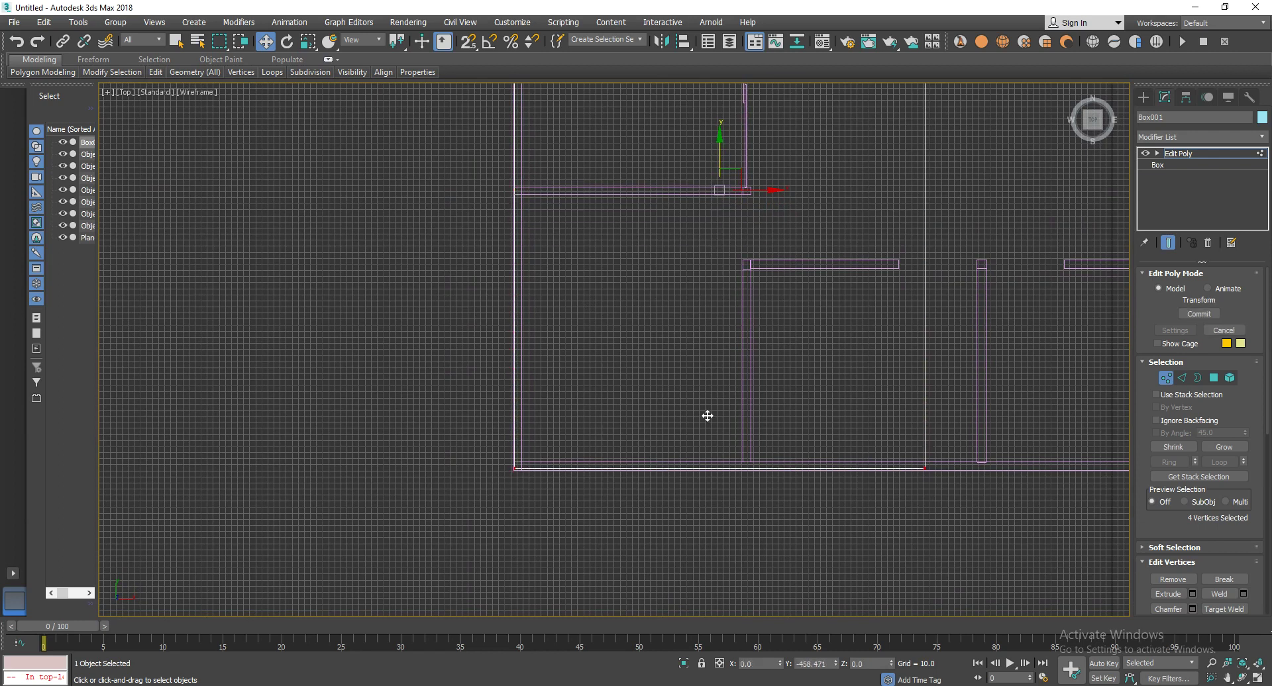
Select the slab's right-edge vertices and stretch them to the right, then exit Vertex mode.
scroll(721, 398, "down", 3)
scroll(800, 283, "down", 2)
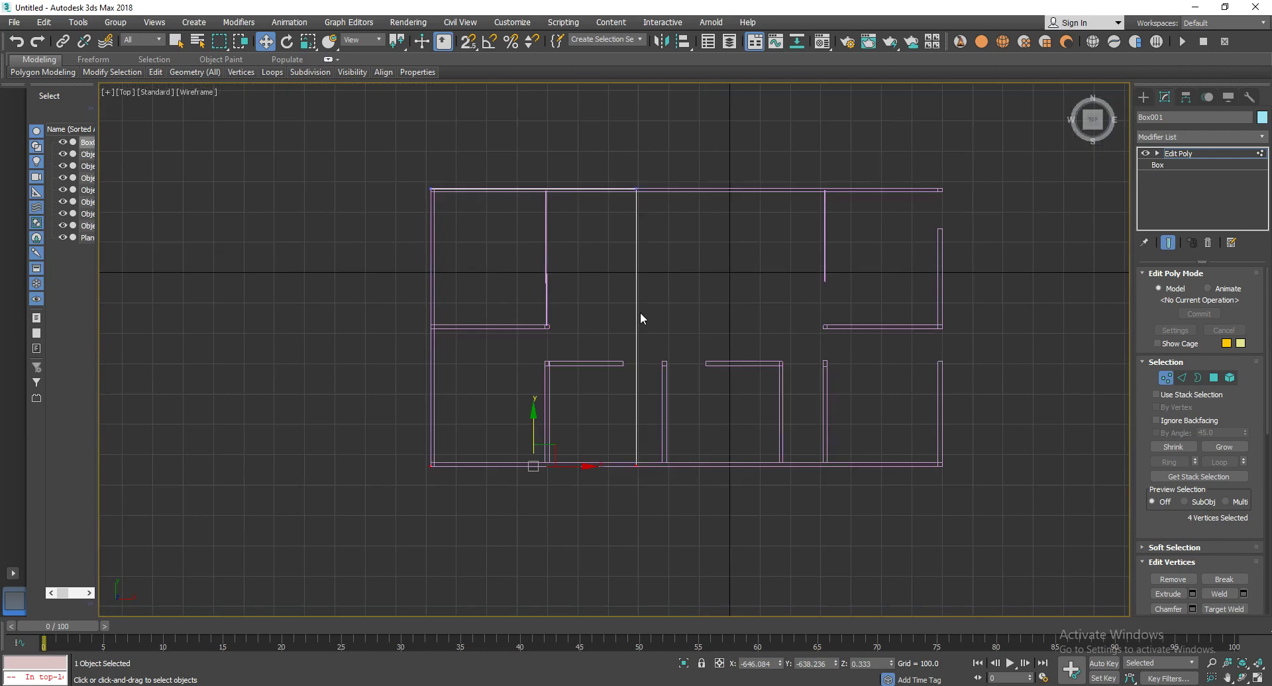
left_click_drag(767, 121, 507, 551)
scroll(778, 410, "up", 3)
scroll(579, 405, "up", 1)
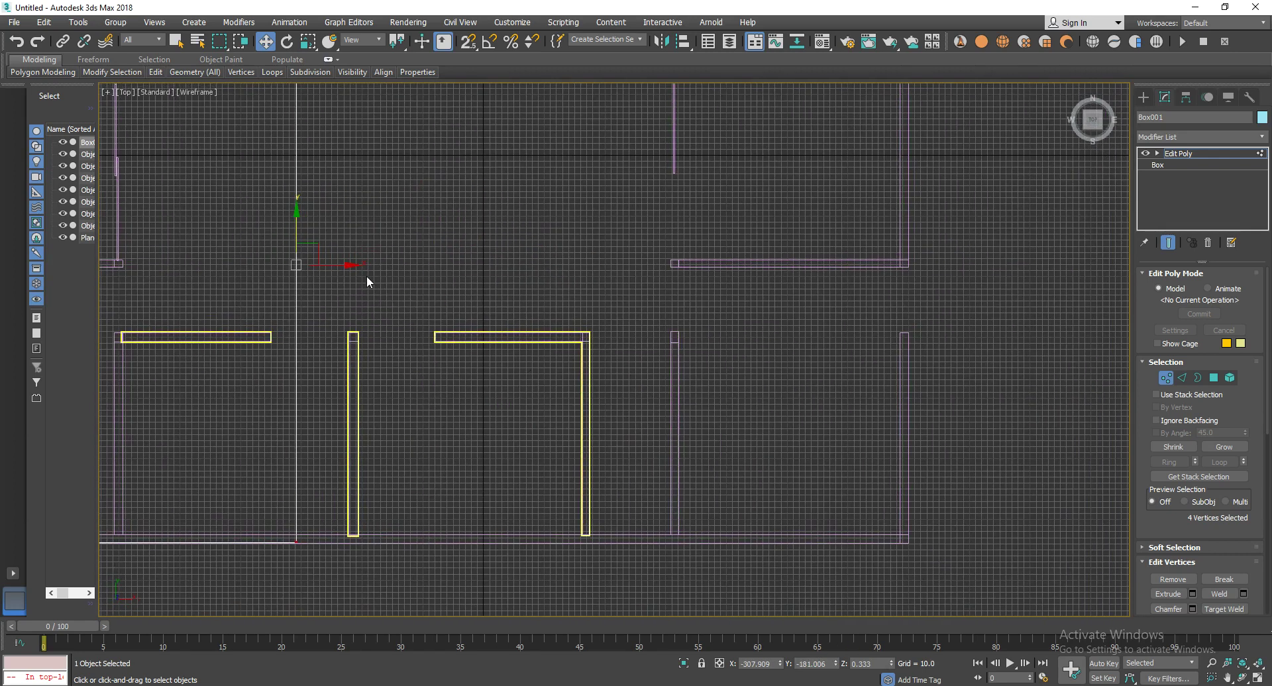
mouse_move(351, 265)
left_mouse_down()
mouse_move(1008, 317)
mouse_move(1146, 308)
left_mouse_up()
middle_click_drag(872, 311, 581, 435)
scroll(574, 245, "down", 4)
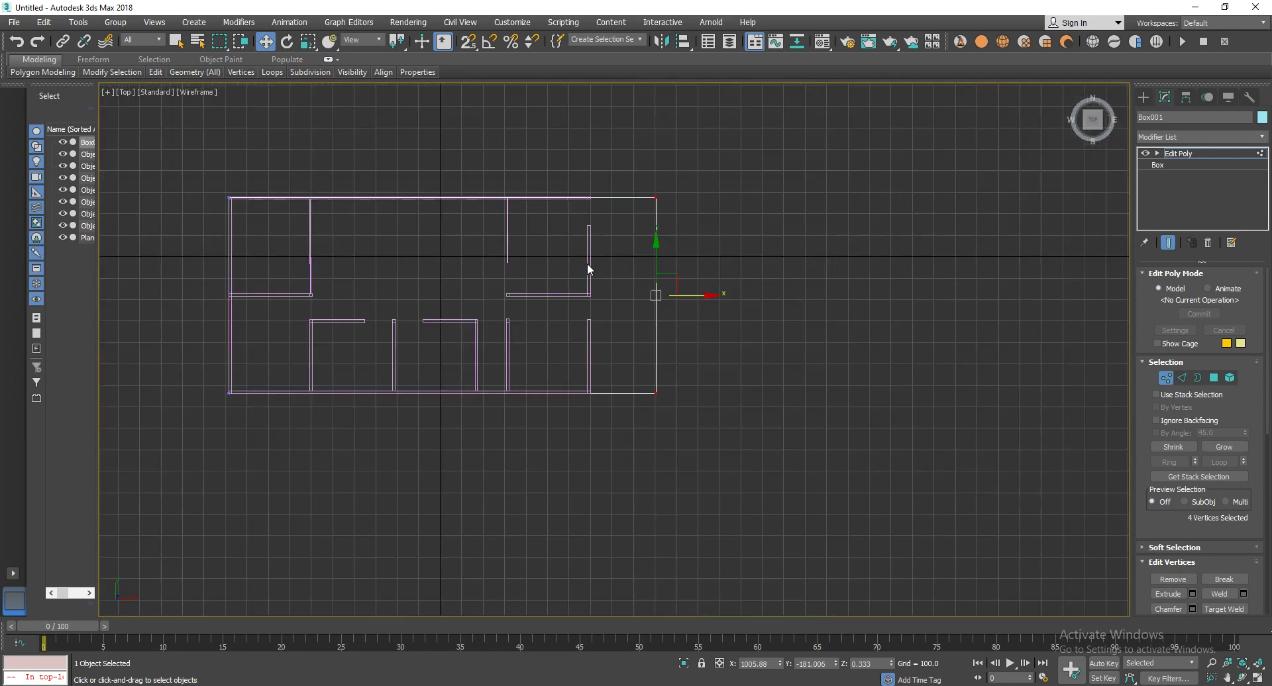
left_click(1165, 378)
Check the building in Perspective view, then select the Box001 floor slab and delete it.
left_click(916, 359)
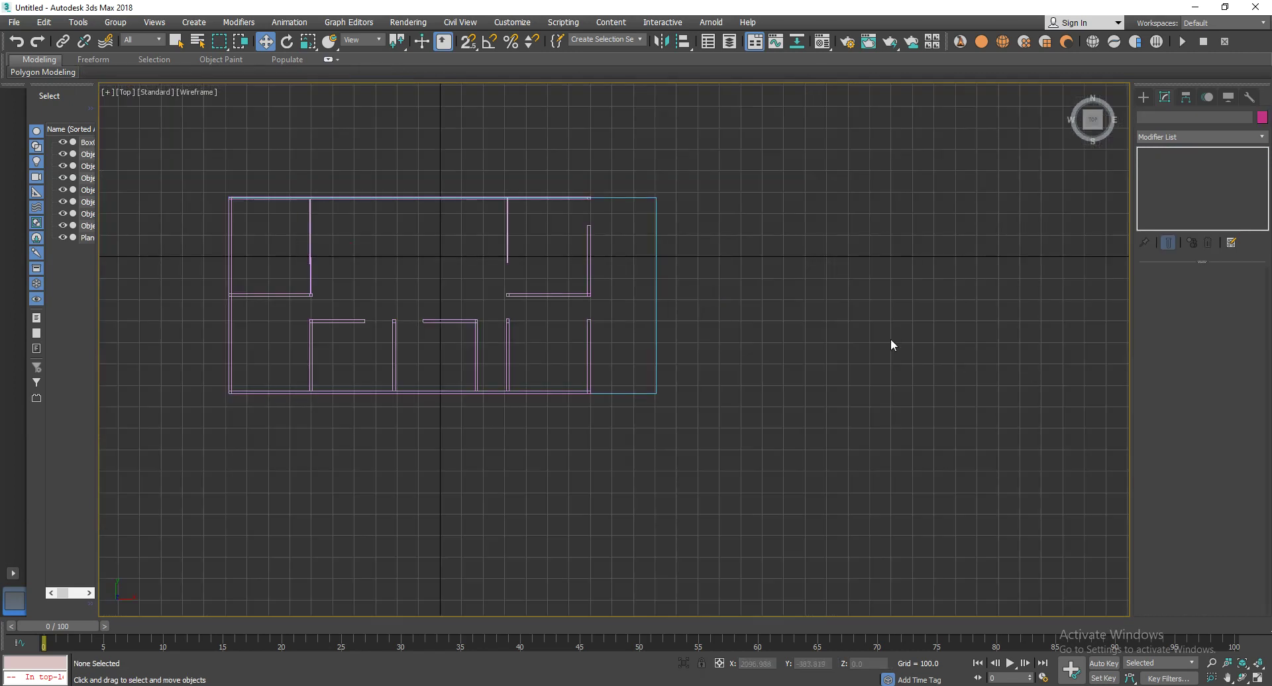
key("p")
key("z")
mouse_move(813, 304)
middle_mouse_down("alt")
mouse_move(830, 385)
mouse_move(563, 192)
mouse_move(650, 259)
mouse_move(625, 343)
mouse_move(636, 358)
middle_mouse_up("alt")
left_click(319, 431)
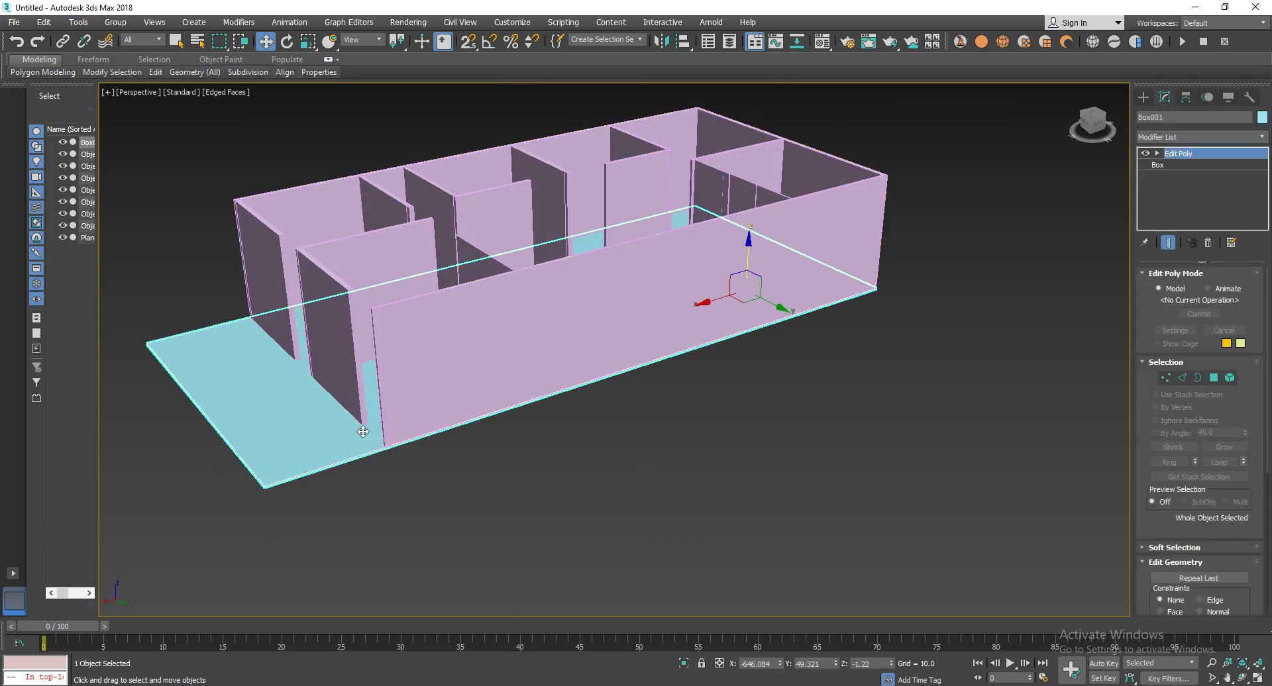
key("Delete")
In Top view, draw a Plane about 592.414 by 921.789 from the top-left wall corner.
key("t")
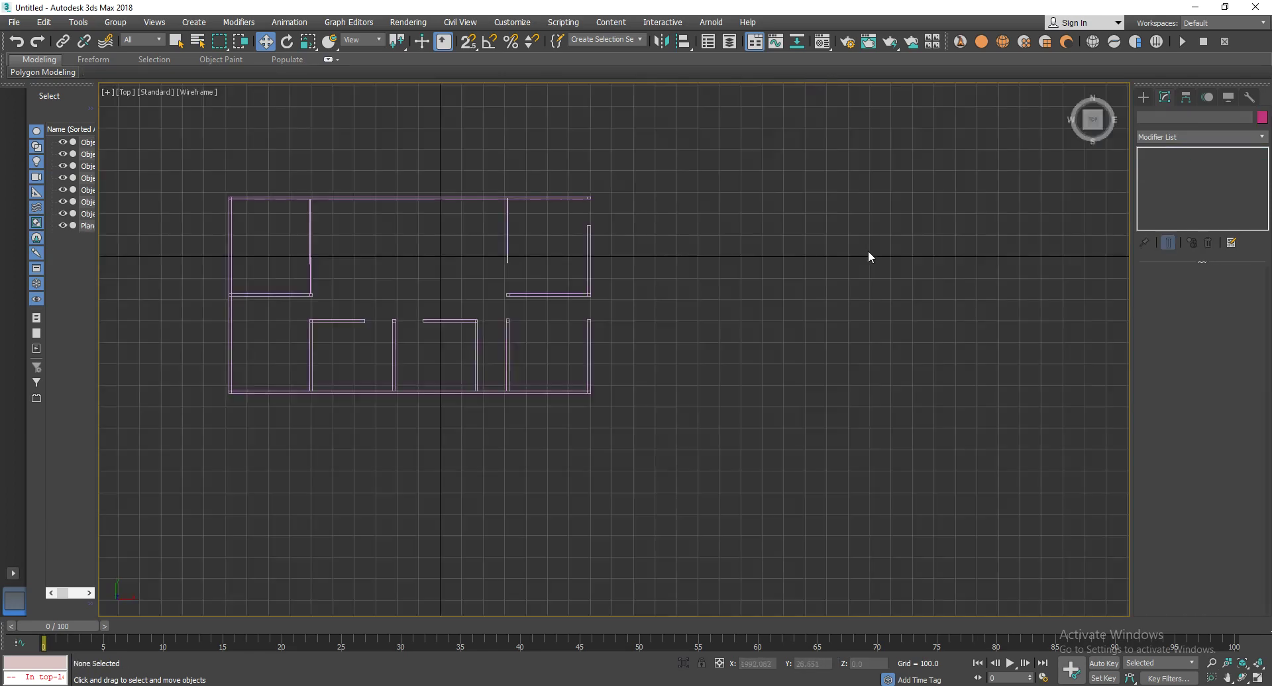
left_click(1143, 97)
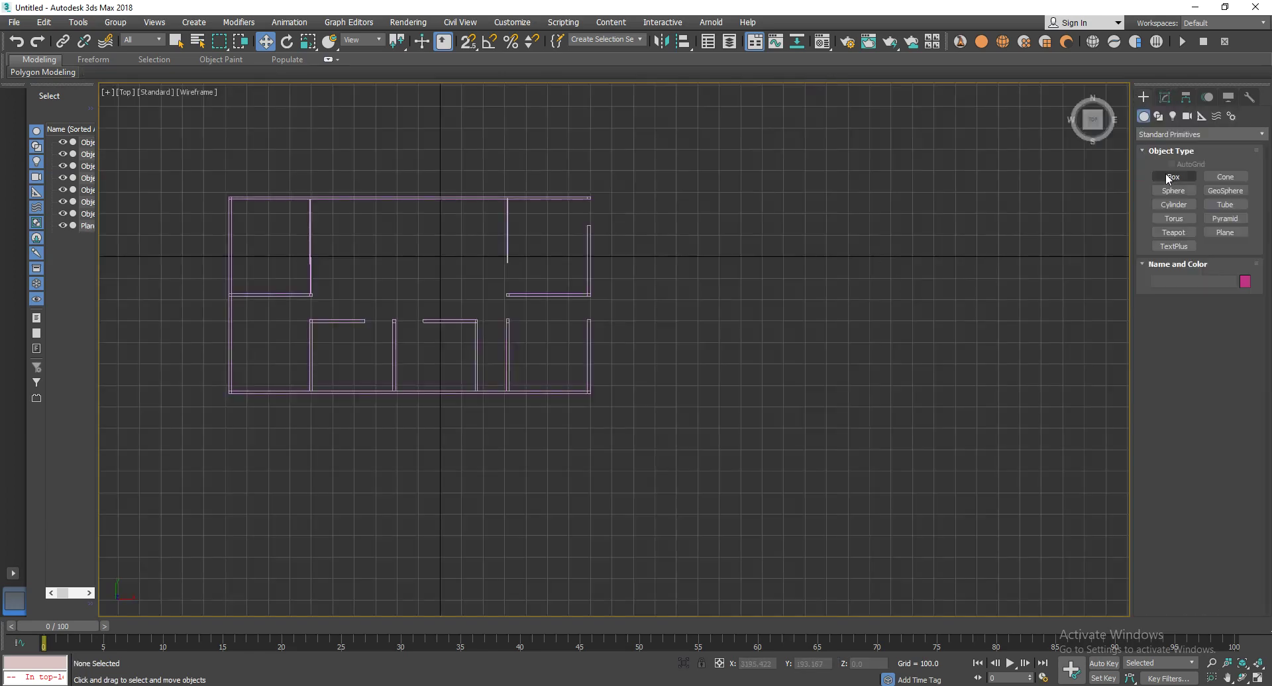
left_click(1225, 233)
scroll(667, 363, "up", 2)
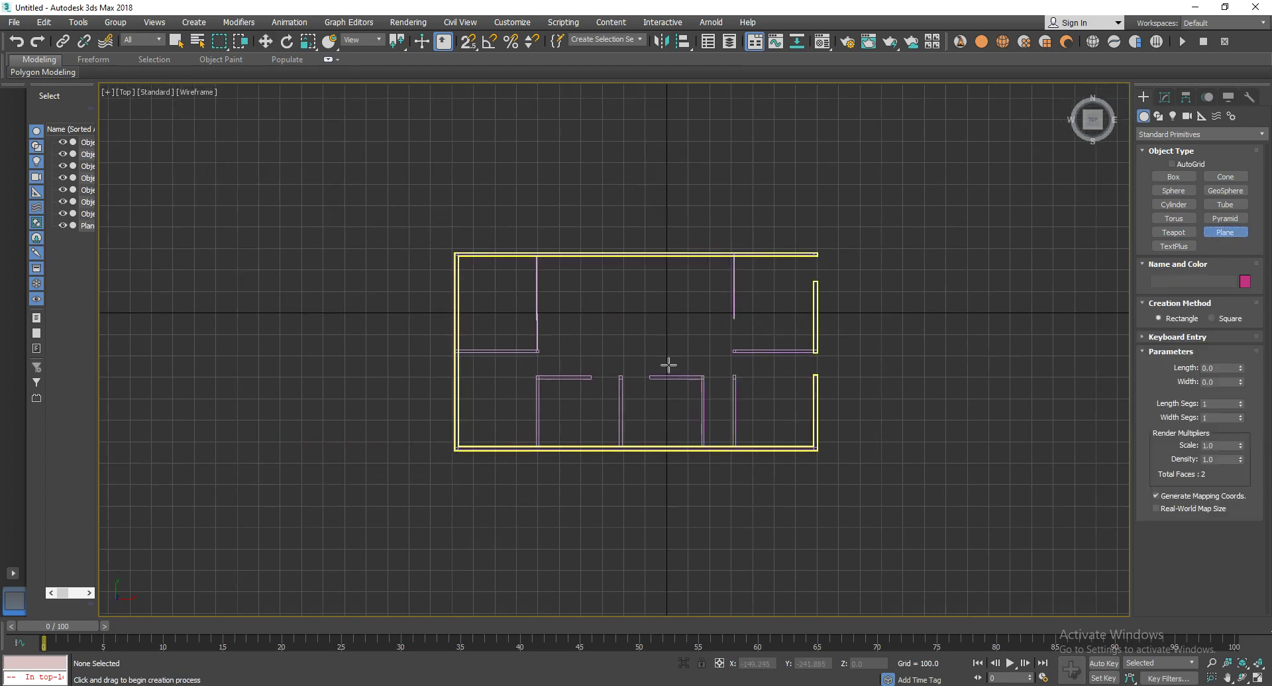
scroll(416, 318, "up", 3)
scroll(423, 326, "up", 2)
middle_click_drag(471, 210, 481, 226)
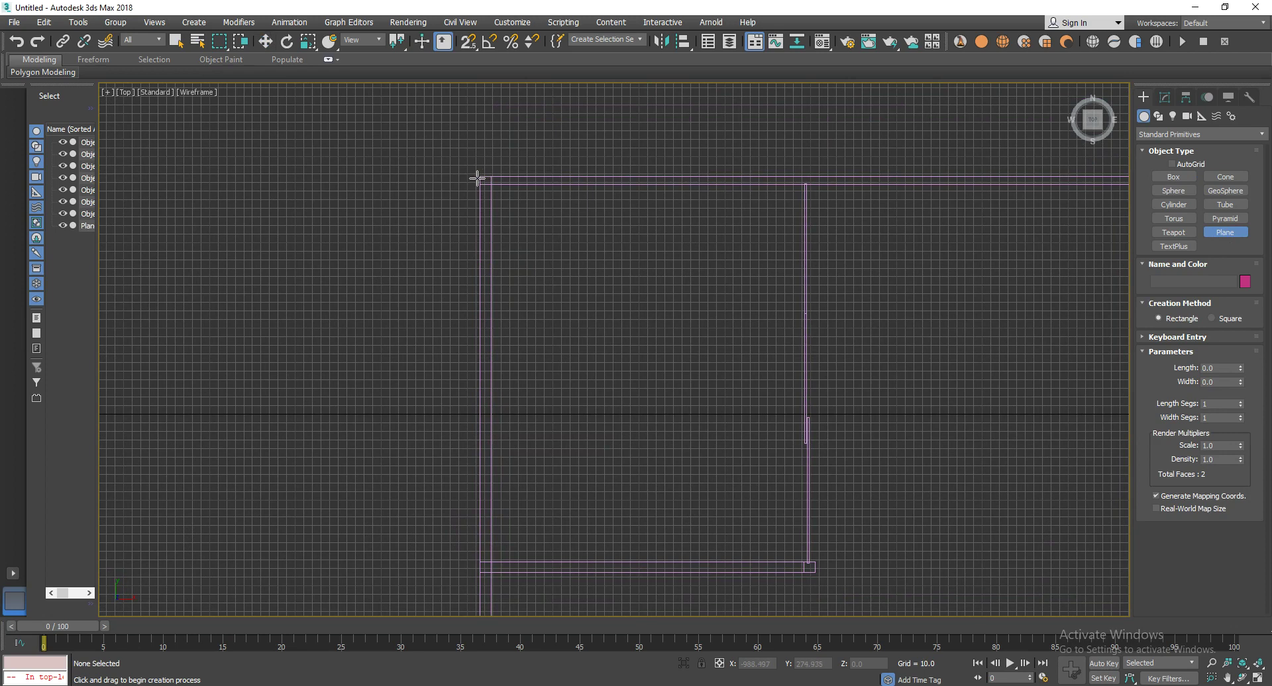
left_click_drag(479, 176, 1269, 683)
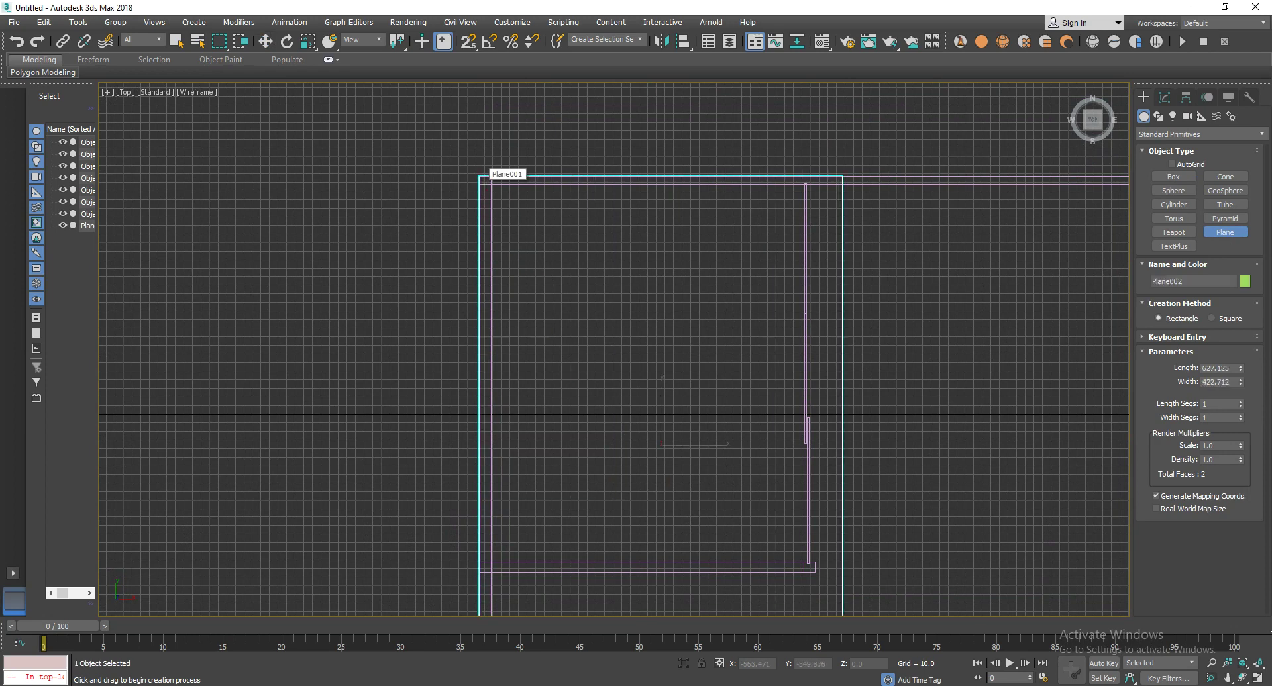
scroll(767, 341, "down", 2)
scroll(591, 236, "down", 3)
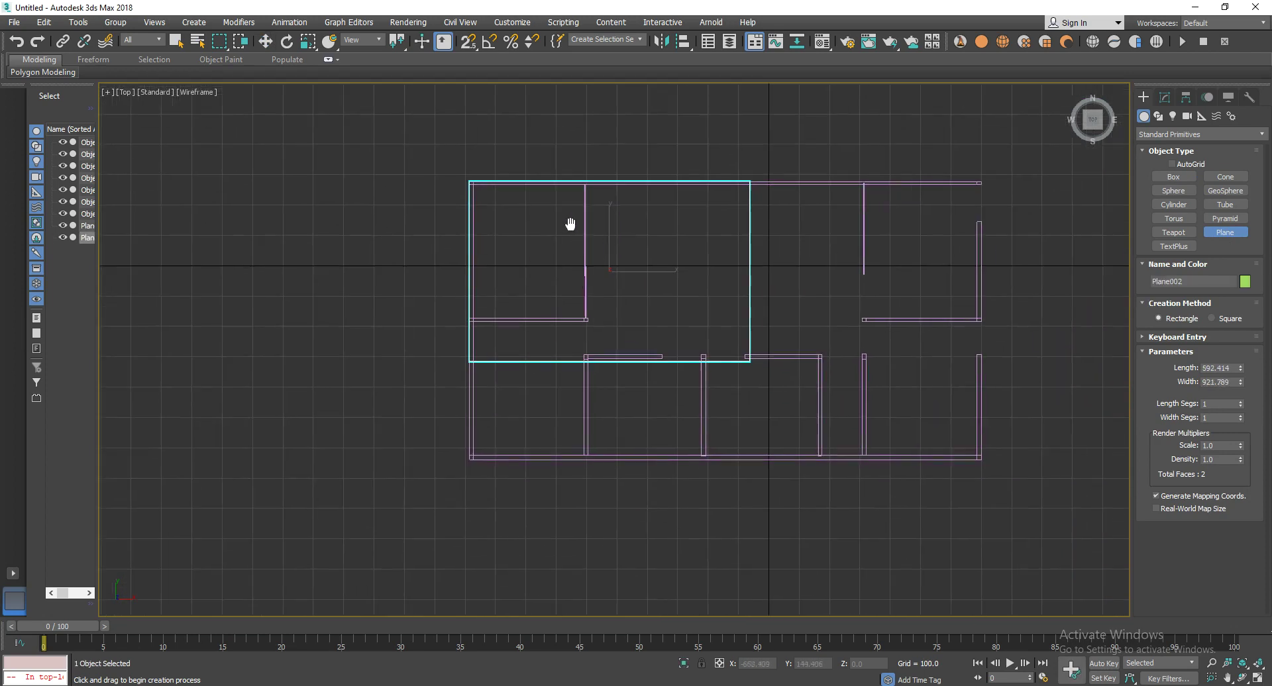
Open the new plane's Modify panel and browse the modifier list.
left_click(1165, 99)
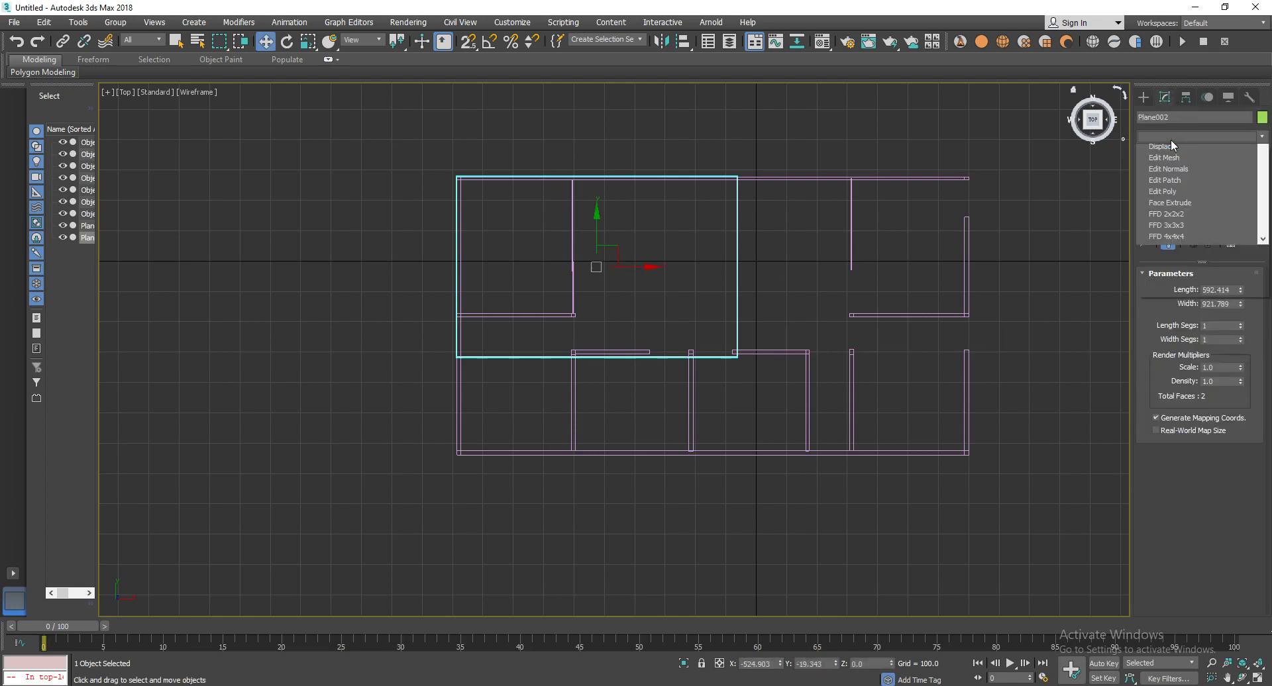
left_click(1171, 139)
scroll(1175, 153, "down", 3)
key("Escape")
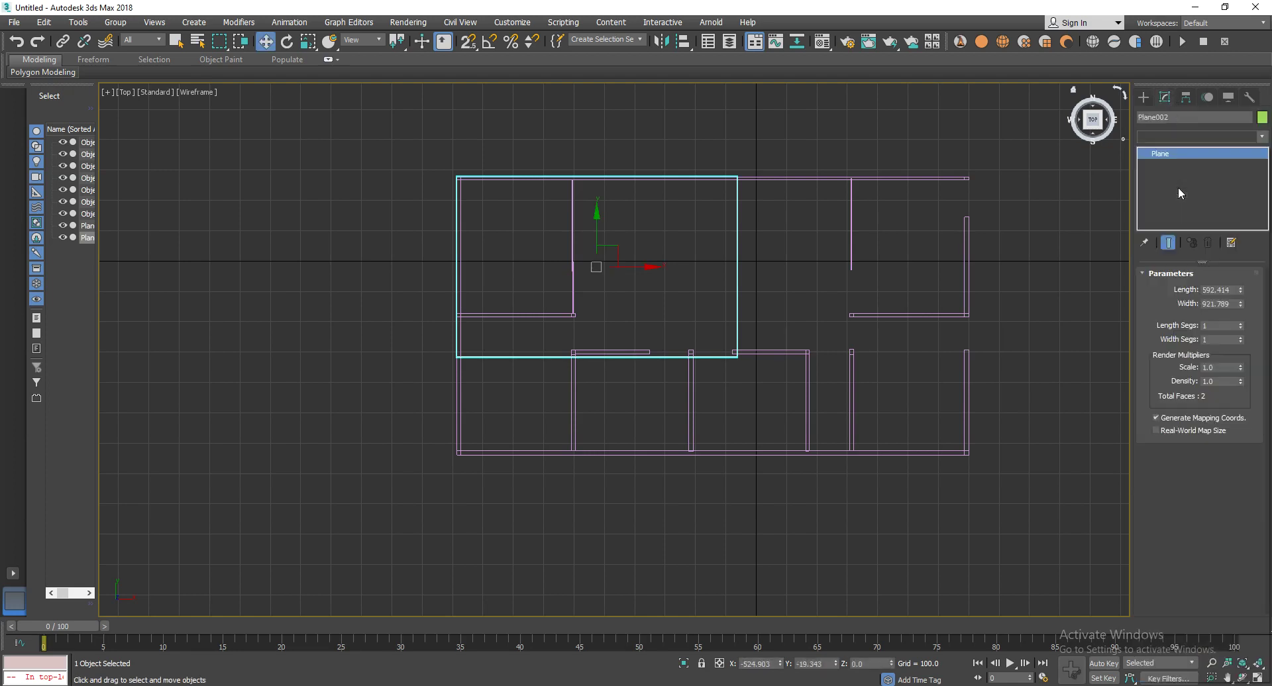
Box-select the plane's edge vertices and move them down and right to the outer walls.
left_click_drag(643, 405, 662, 384)
scroll(669, 374, "up", 5)
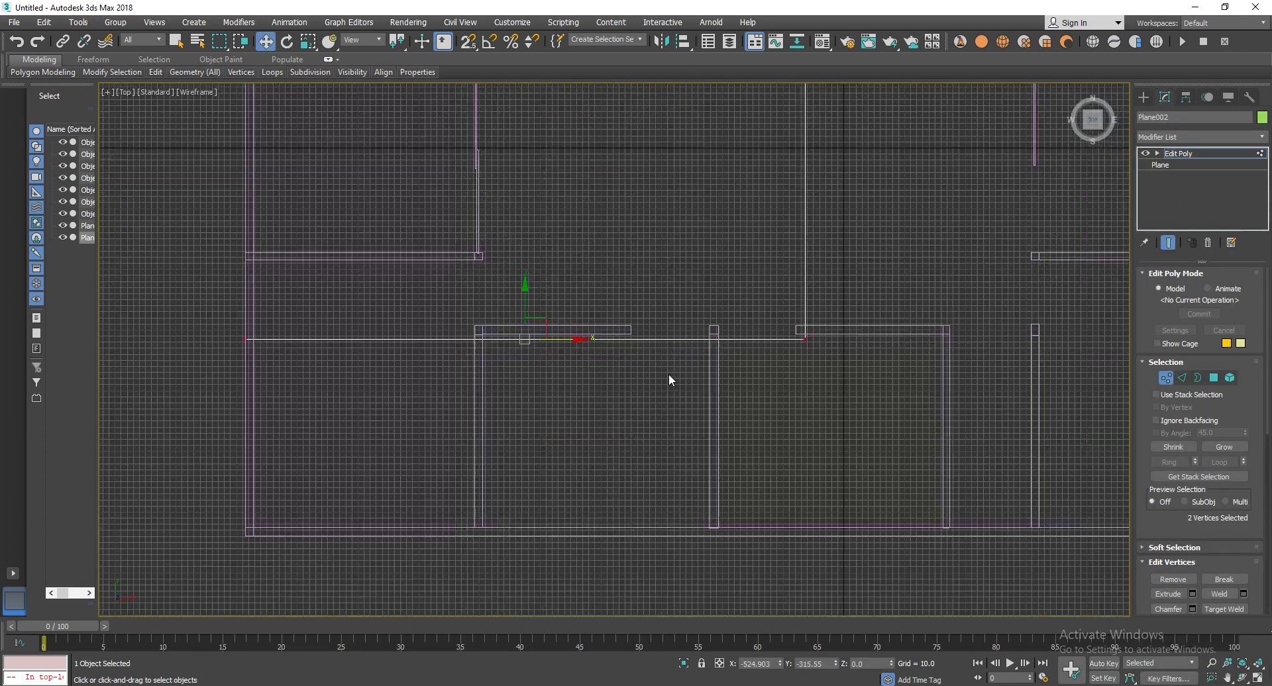
left_click_drag(521, 292, 504, 488)
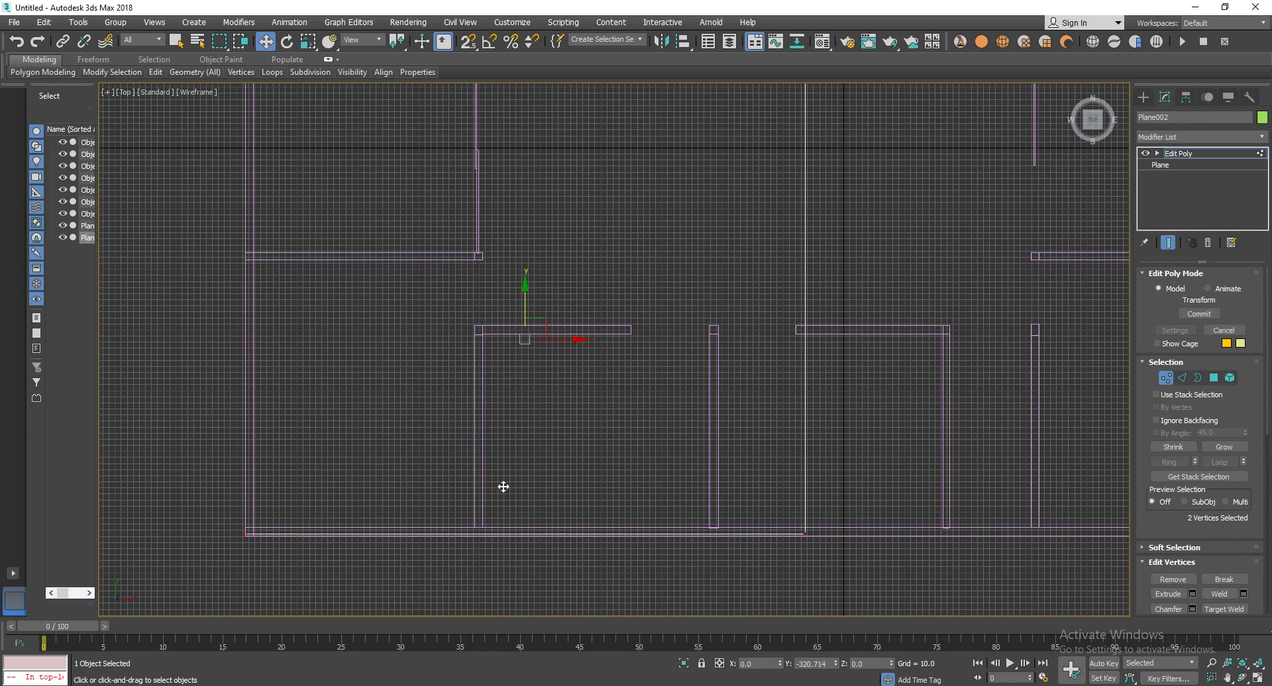
scroll(695, 406, "down", 2)
scroll(505, 403, "down", 3)
scroll(542, 335, "up", 1)
scroll(591, 213, "down", 1)
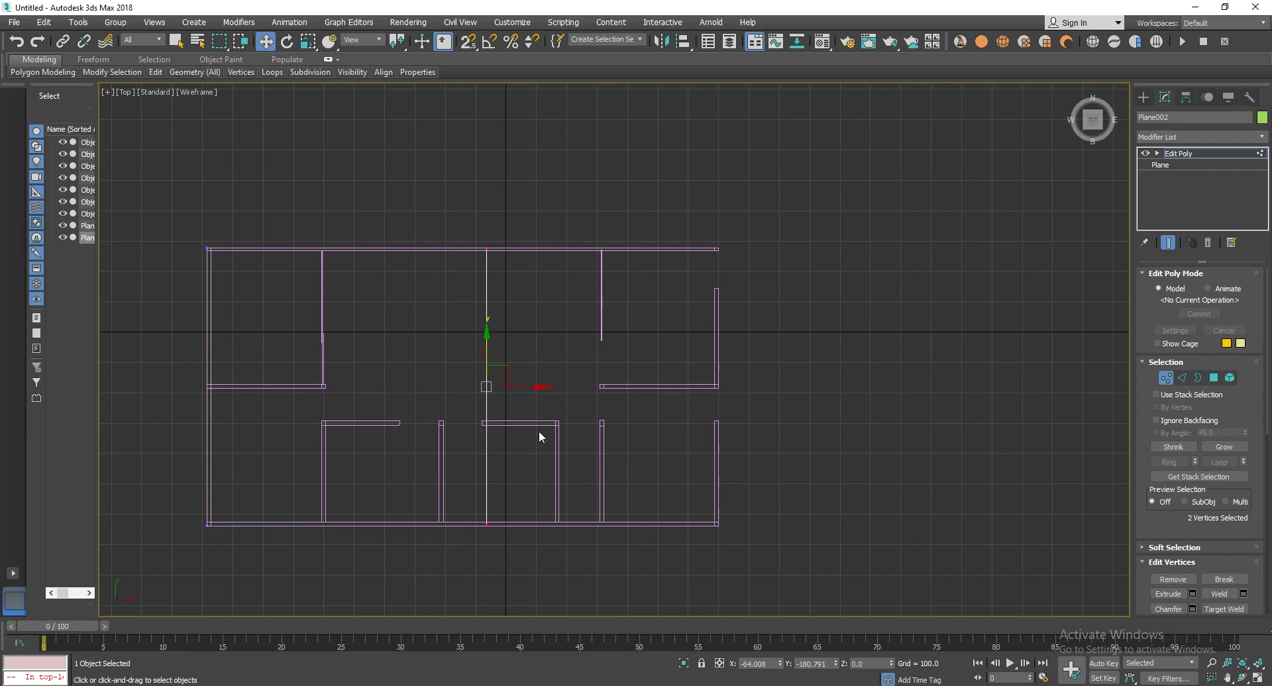
left_click_drag(542, 386, 775, 404)
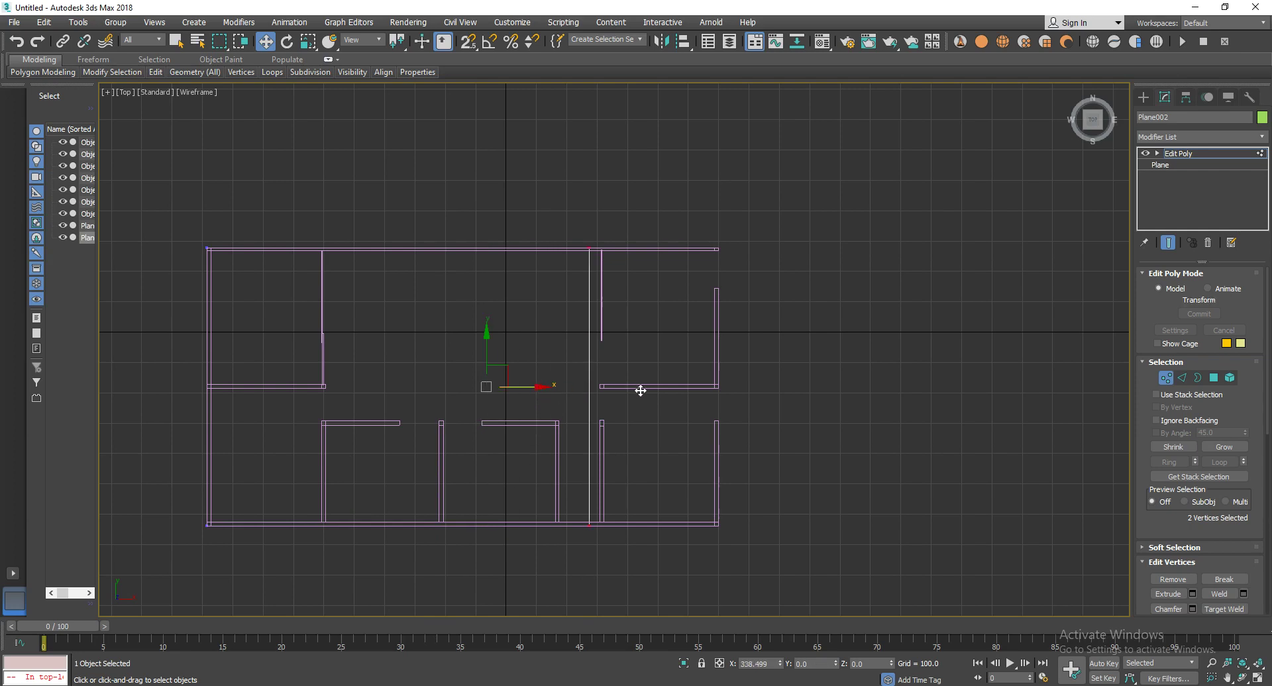
scroll(774, 407, "up", 2)
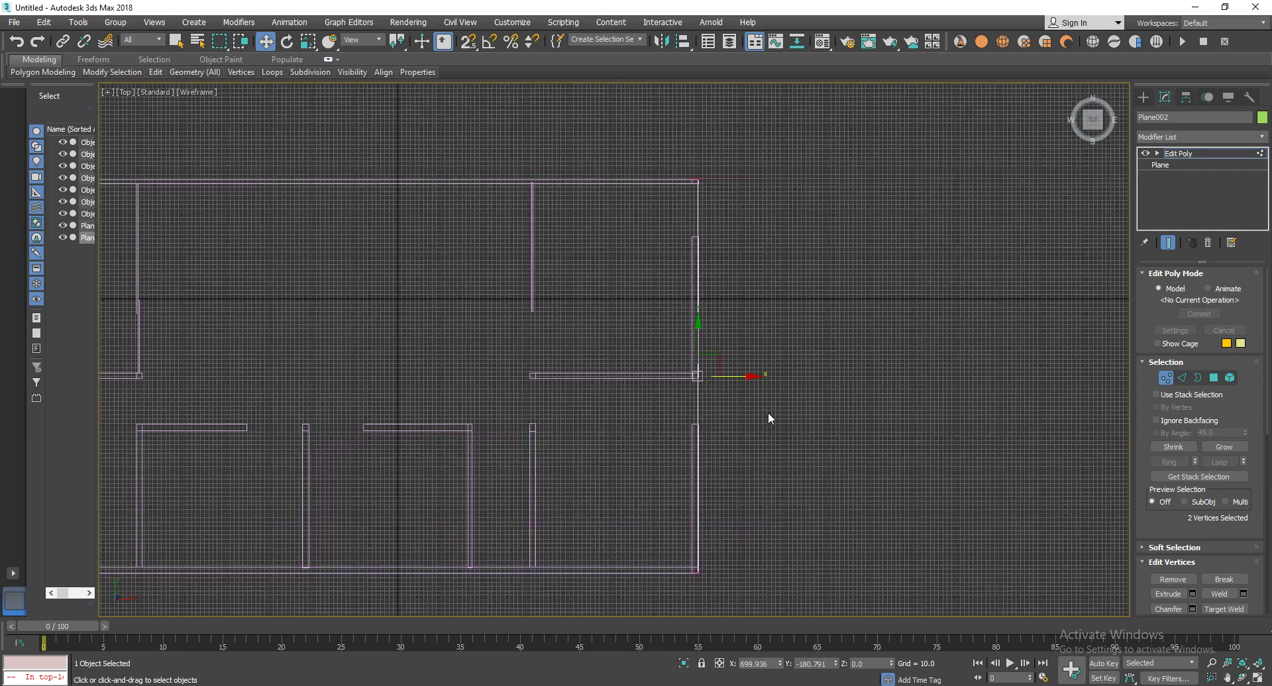
left_click(1175, 377)
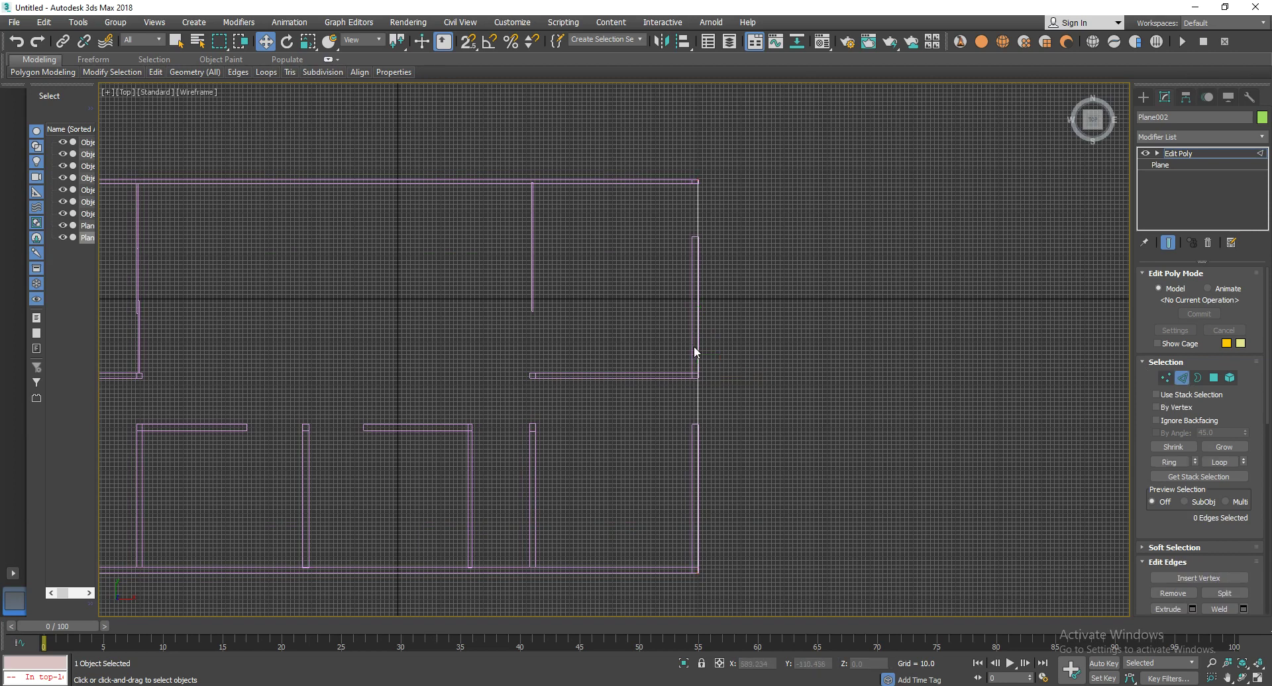
Shift-drag the plane's right edge into a strip running right, then down below the house.
left_click(695, 396)
left_click_drag(750, 377, 892, 376, "shift")
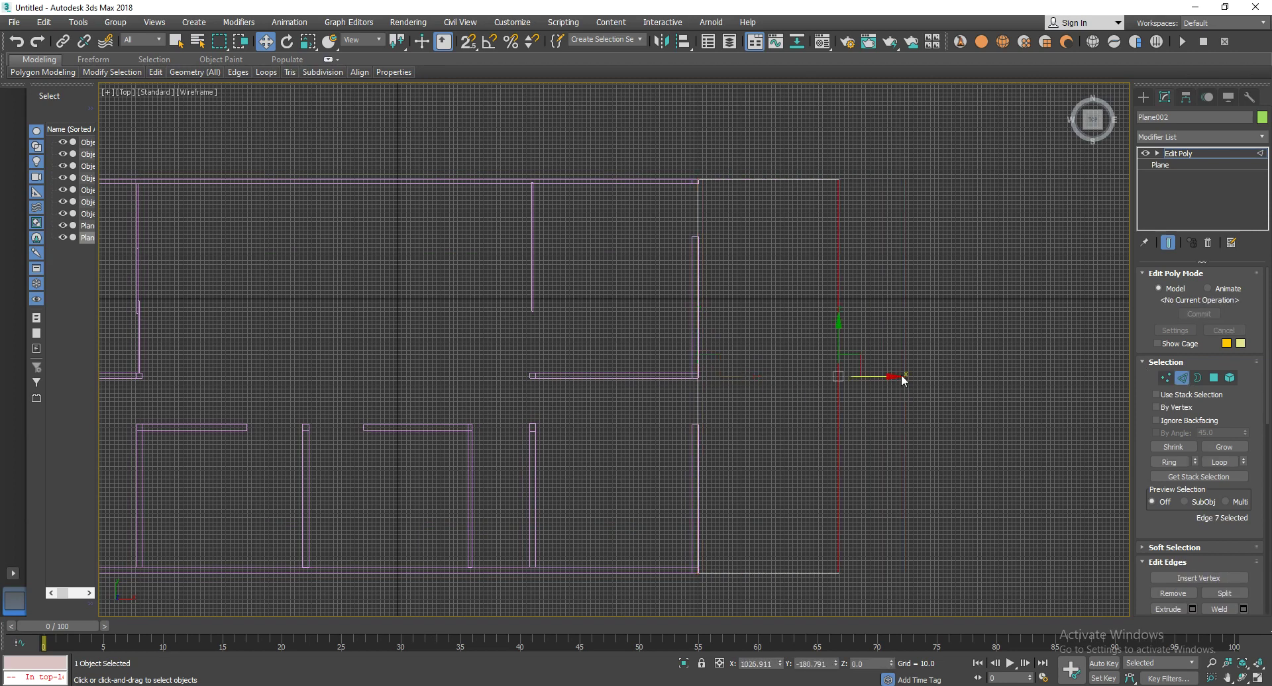
scroll(891, 376, "down", 4)
middle_click_drag(917, 395, 592, 295)
left_click(546, 338)
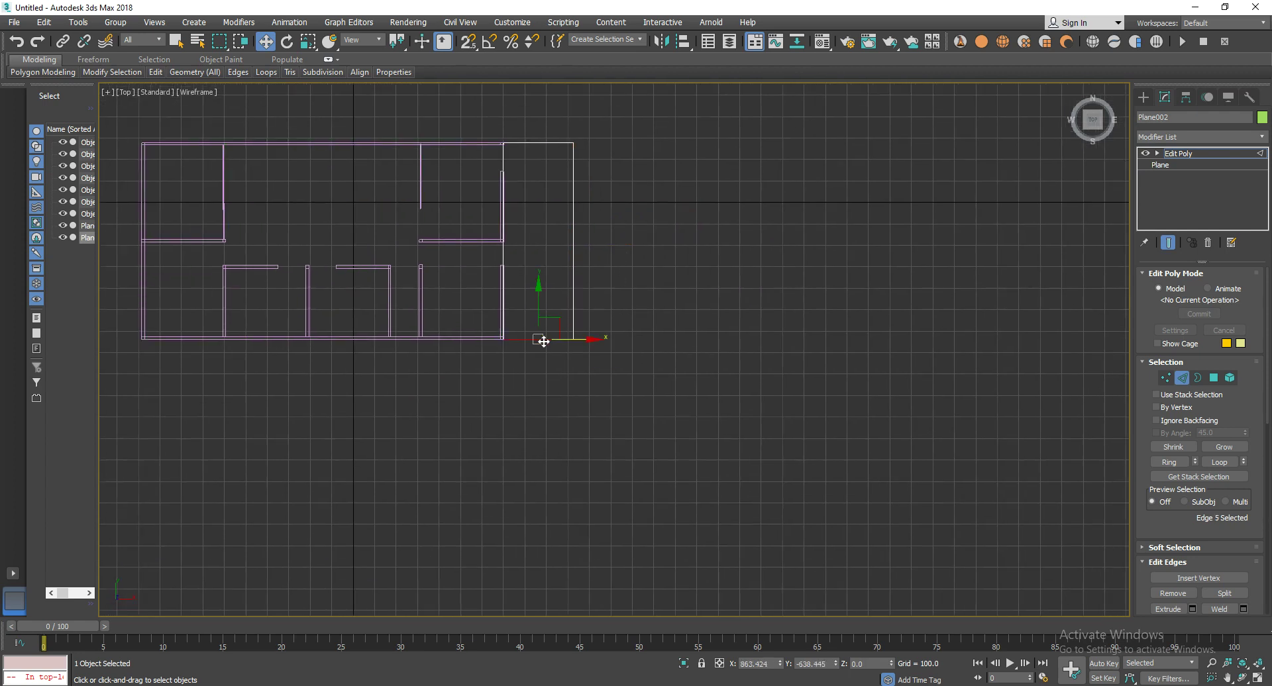
scroll(544, 339, "down", 2)
scroll(541, 298, "down", 2)
middle_click_drag(556, 416, 567, 311)
scroll(567, 310, "down", 2)
left_click_drag(558, 251, 558, 299, "shift")
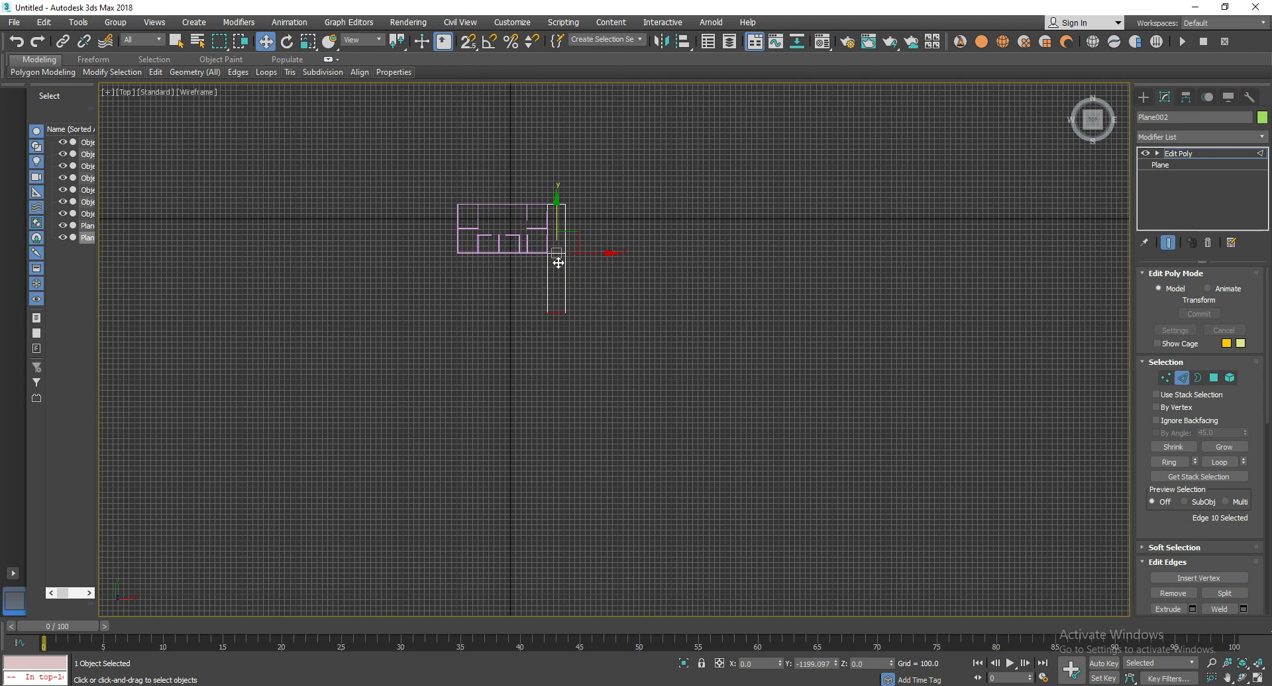
mouse_move(558, 249)
left_mouse_down("shift")
mouse_move(563, 430)
mouse_move(567, 395)
mouse_move(554, 425)
left_mouse_up("shift")
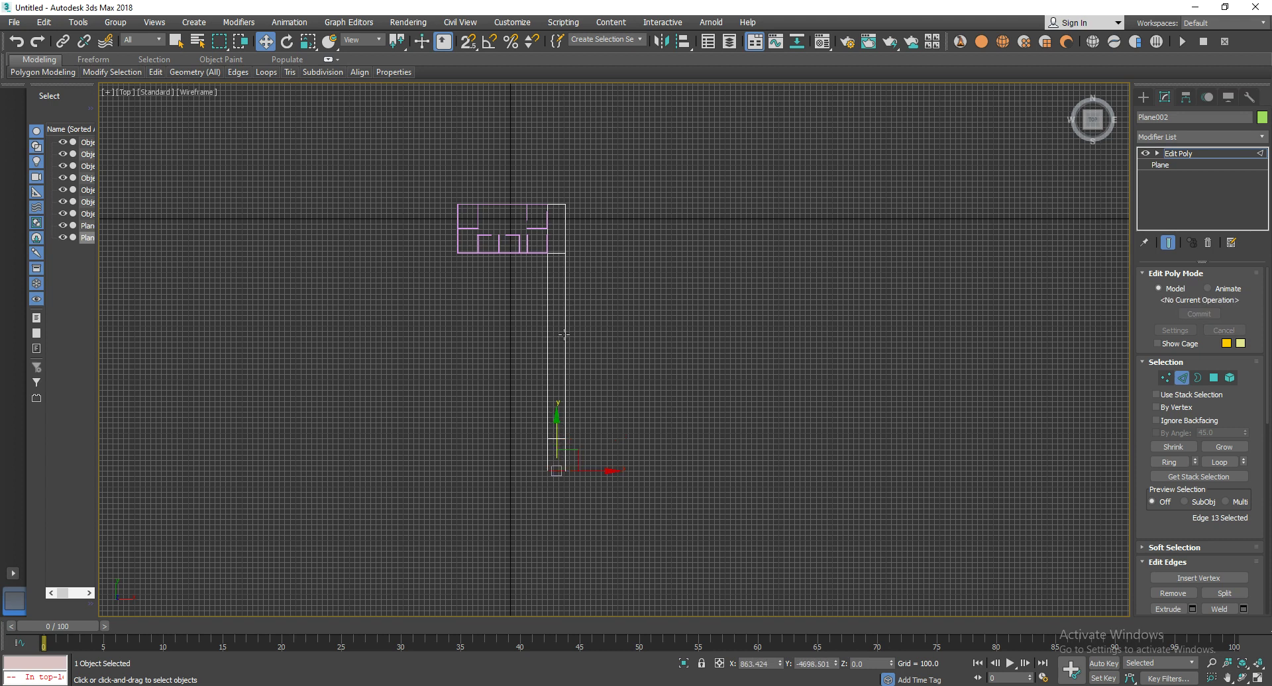
Extend a strip upward past the house and a short strip rightward at the top.
left_click(558, 205)
middle_click_drag(567, 143, 573, 364)
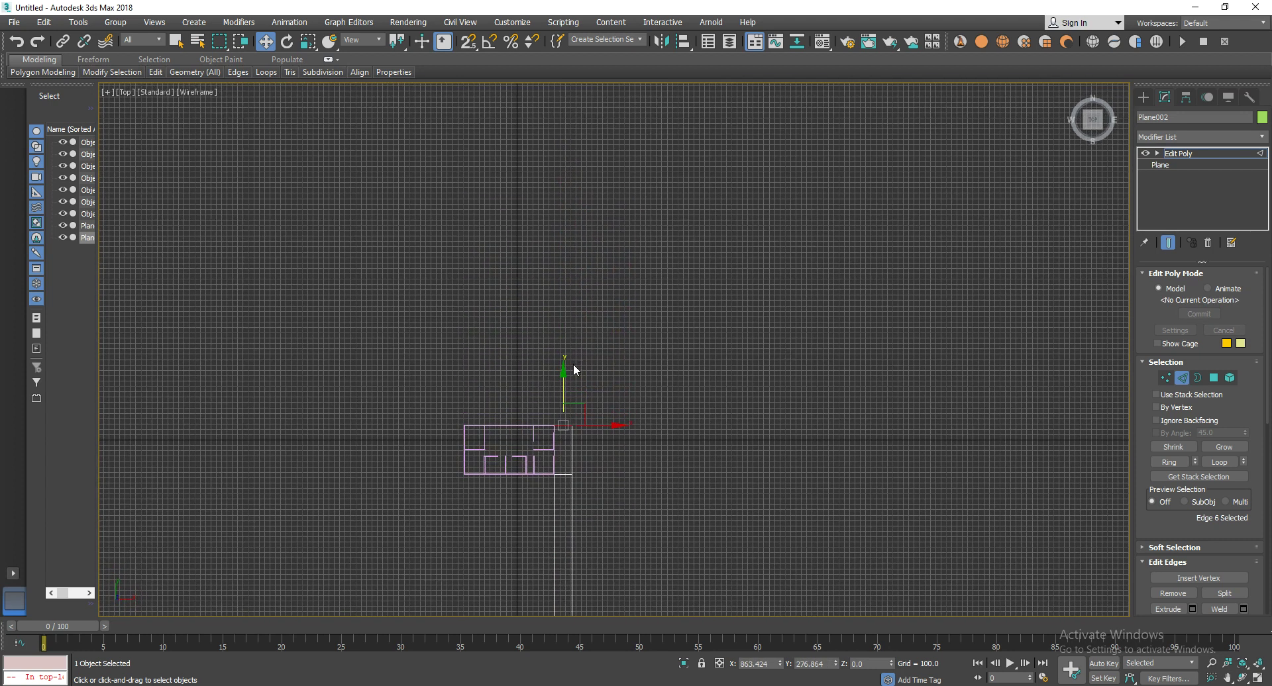
left_click_drag(562, 372, 562, 172, "shift")
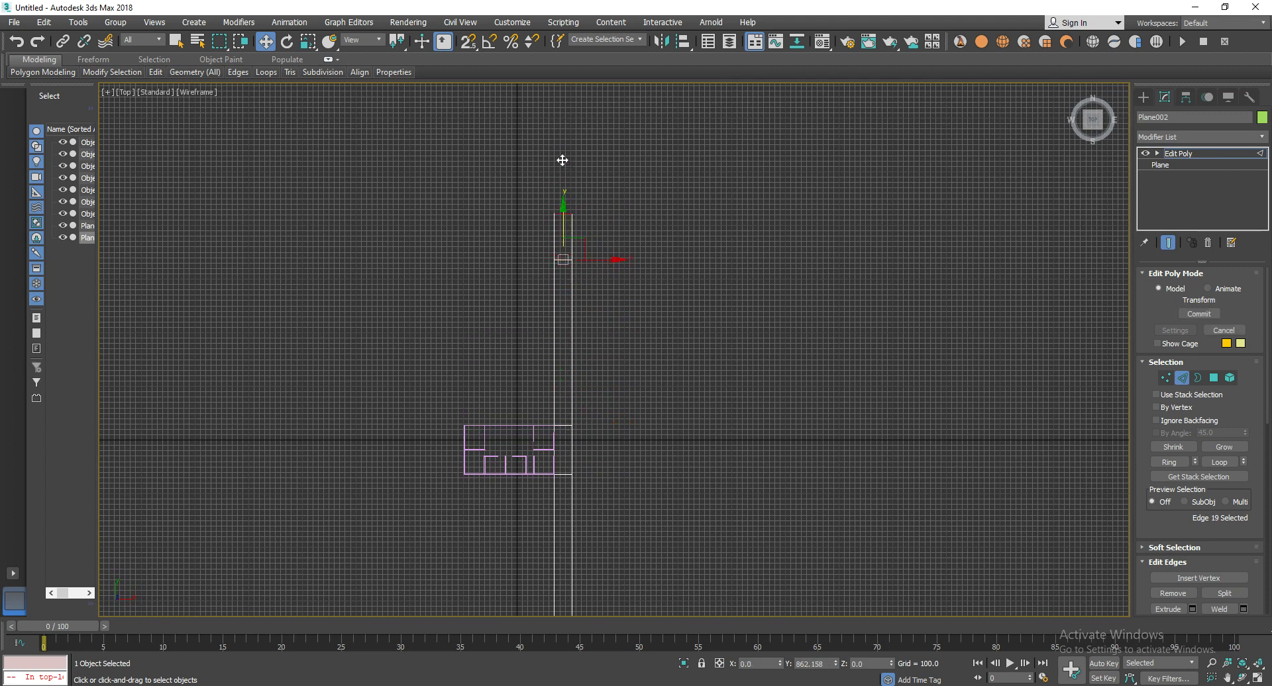
scroll(492, 484, "down", 2)
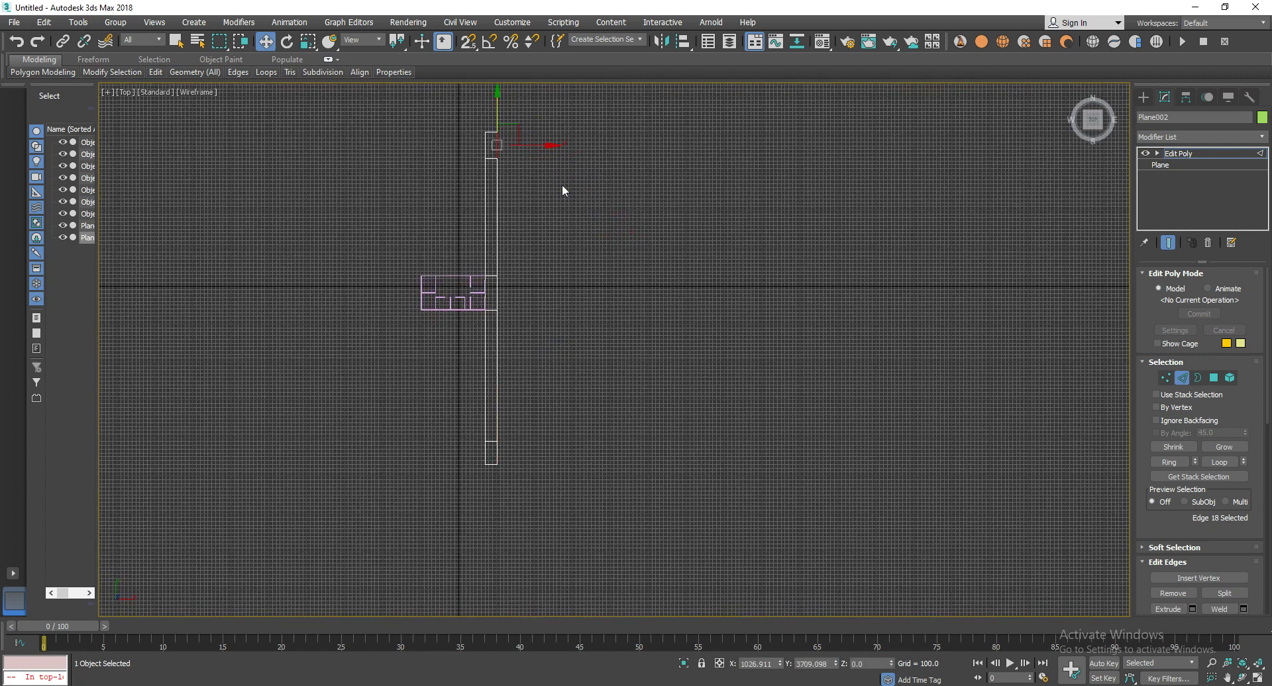
left_click_drag(548, 145, 611, 151, "shift")
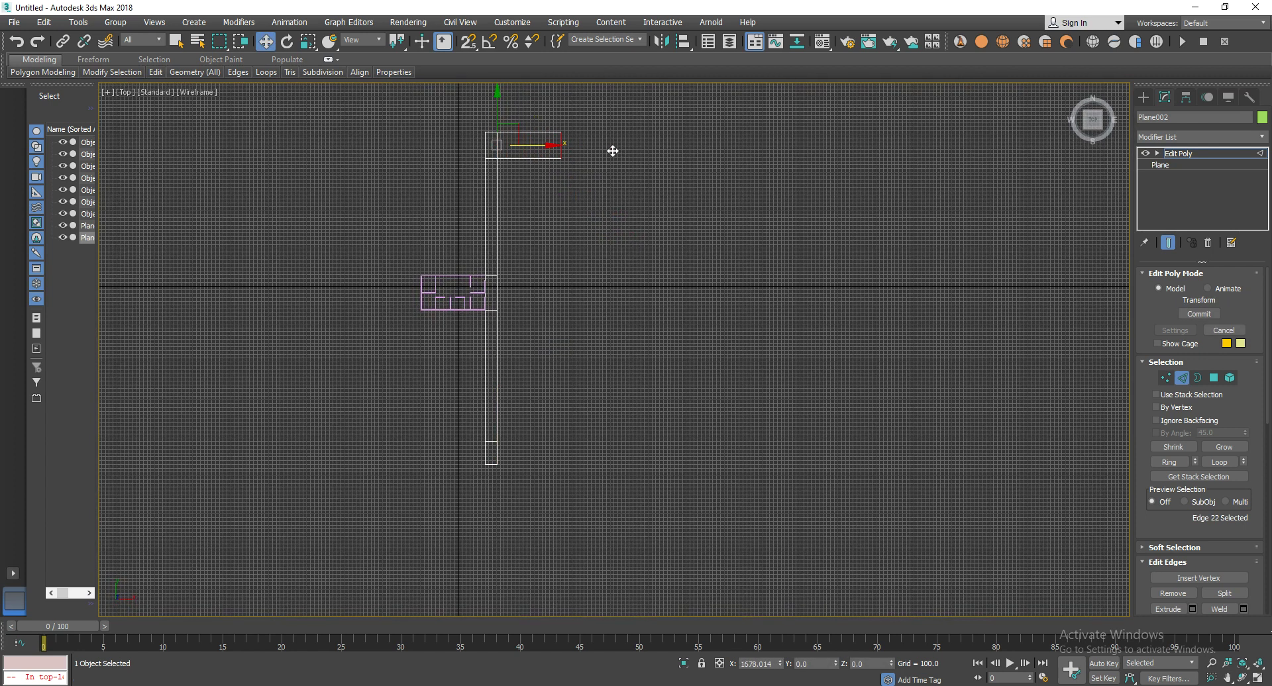
Extend a strip rightward along the bottom and a tall strip upward on the right.
left_click(497, 456)
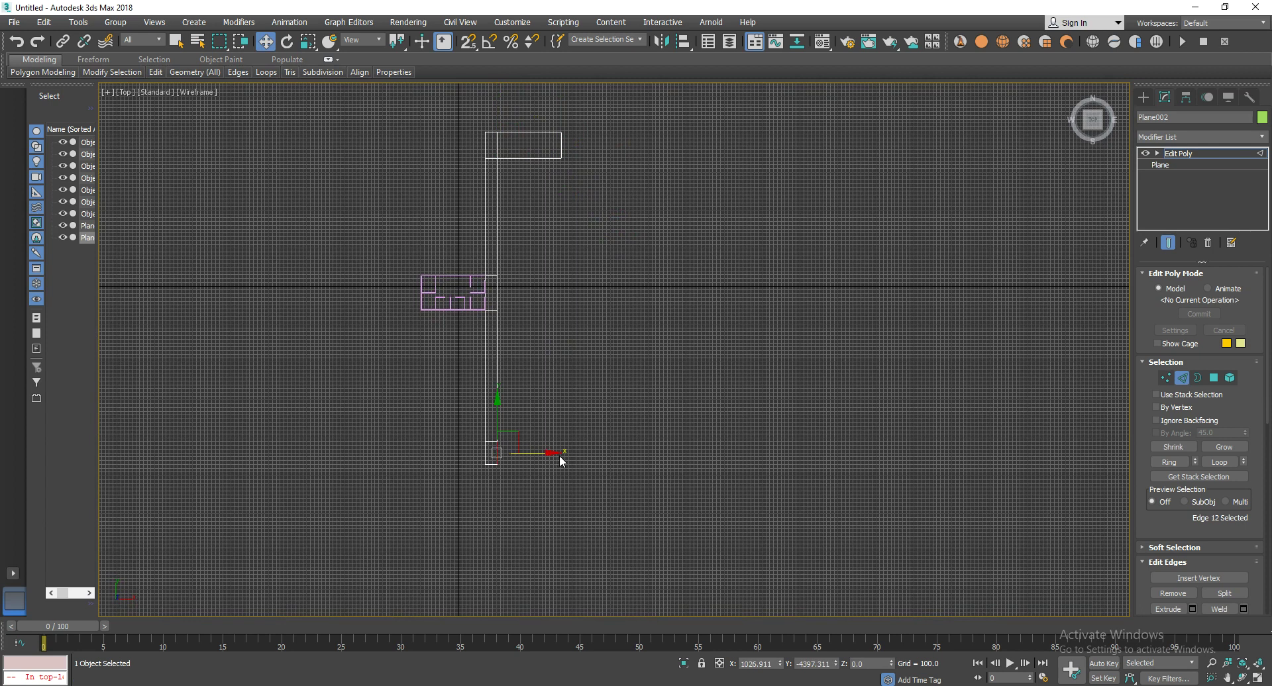
left_click_drag(551, 453, 889, 453, "shift")
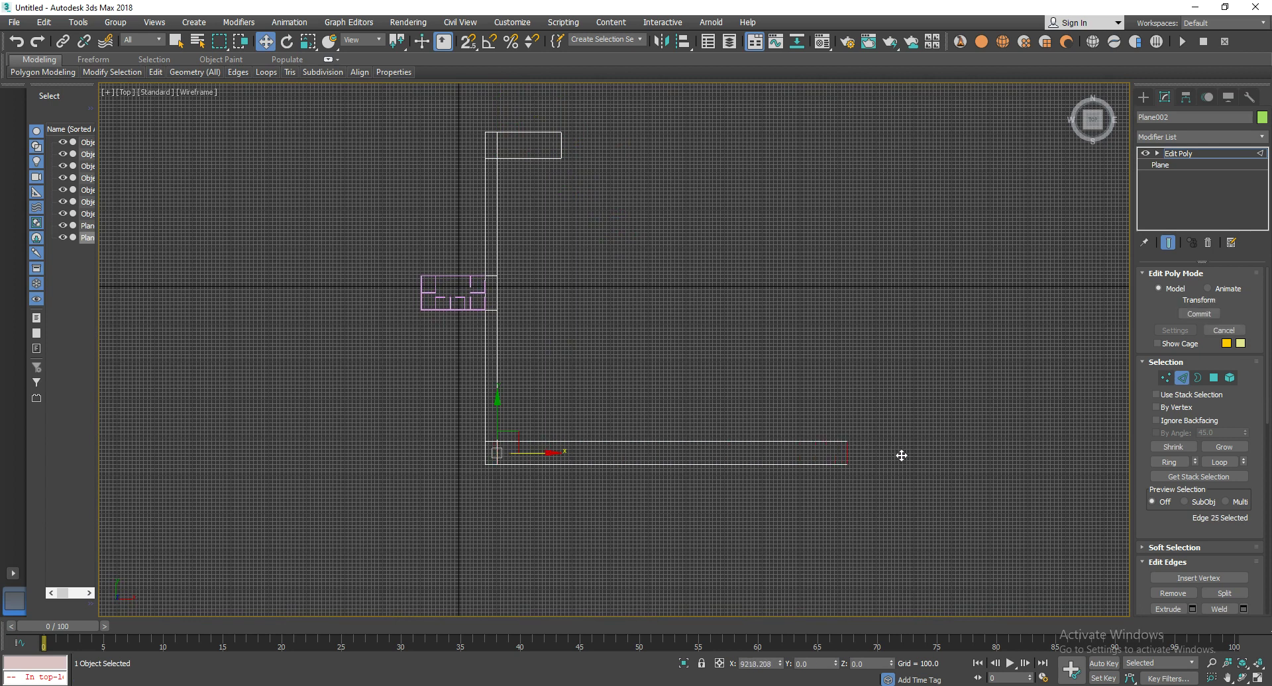
mouse_move(900, 455)
left_mouse_down("shift")
mouse_move(768, 456)
mouse_move(813, 451)
left_mouse_up("shift")
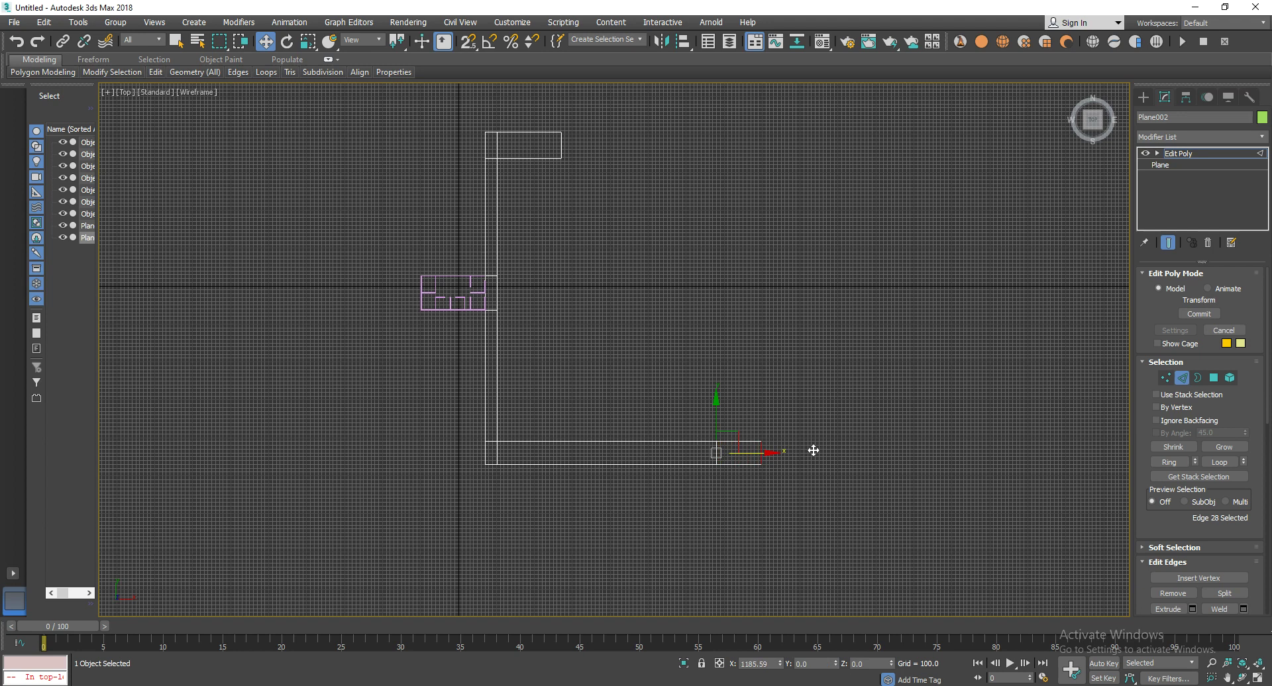
left_click(739, 442)
mouse_move(735, 396)
left_mouse_down("shift")
mouse_move(705, 164)
mouse_move(709, 117)
mouse_move(736, 104)
left_mouse_up("shift")
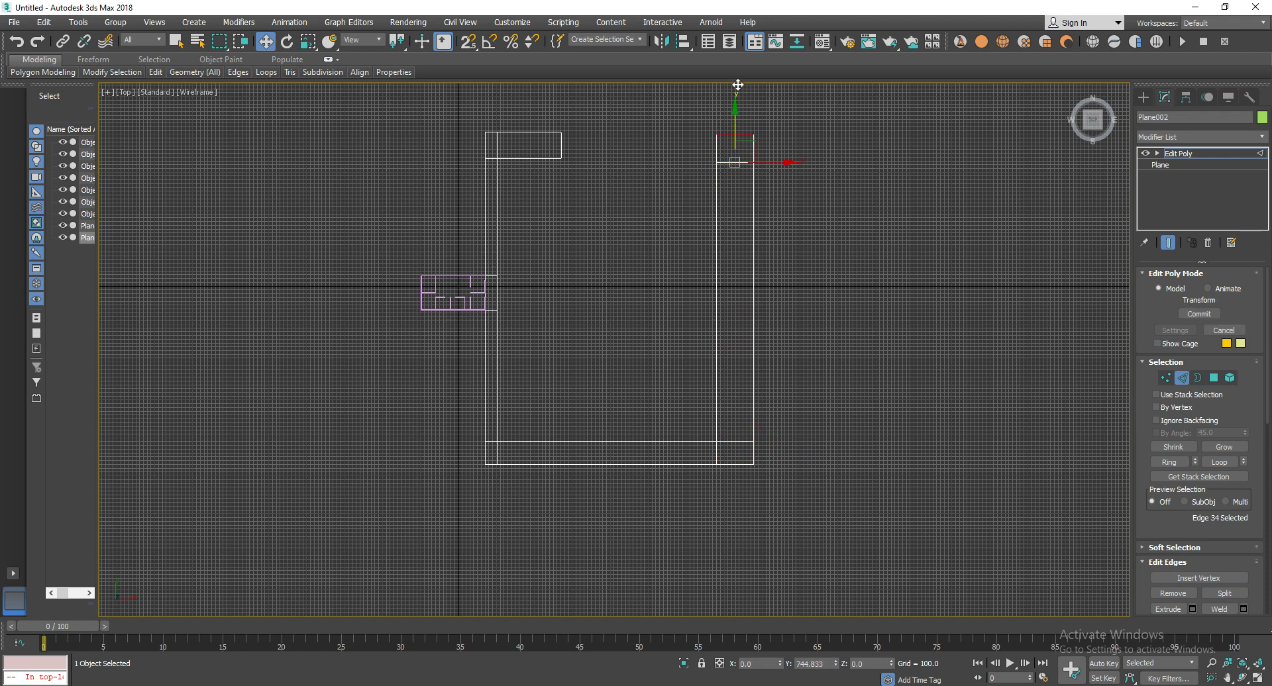
mouse_move(681, 148)
middle_mouse_down()
mouse_move(630, 247)
mouse_move(627, 337)
middle_mouse_up()
Select the five vertices at the strip tops and scale them flat so the edges align.
key("1")
left_click_drag(669, 357, 712, 364)
left_click_drag(364, 343, 365, 341)
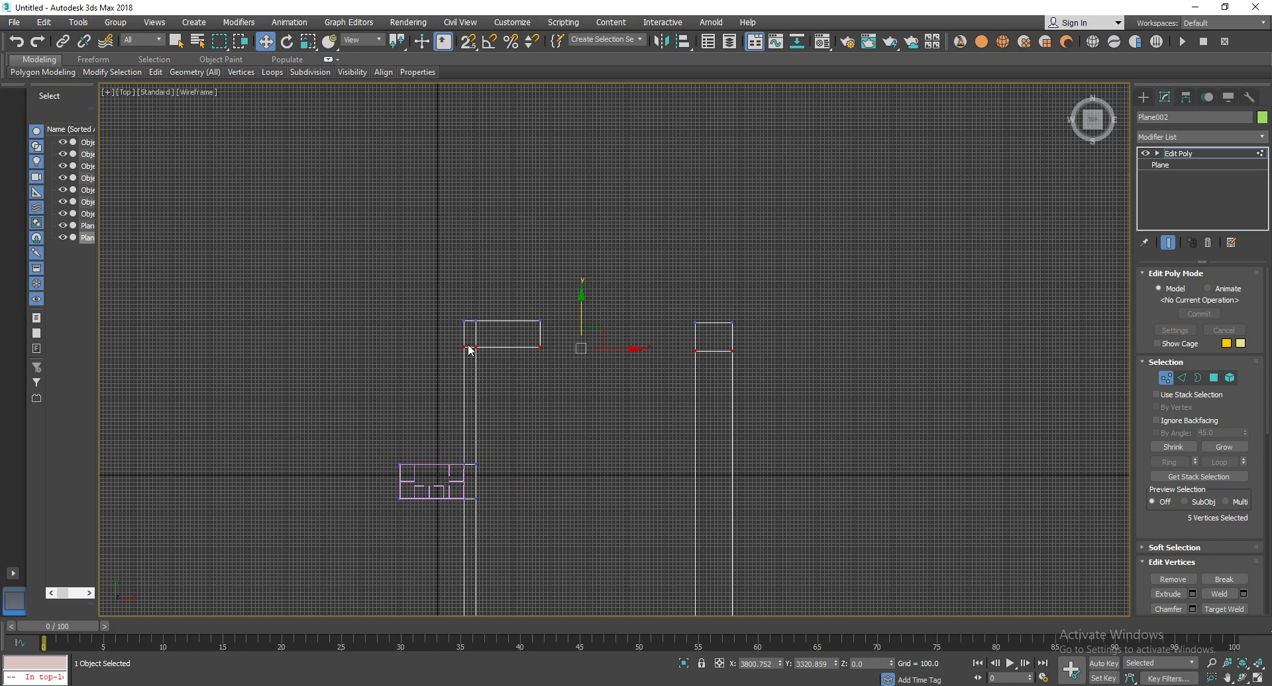
key("r")
left_click_drag(581, 285, 582, 312)
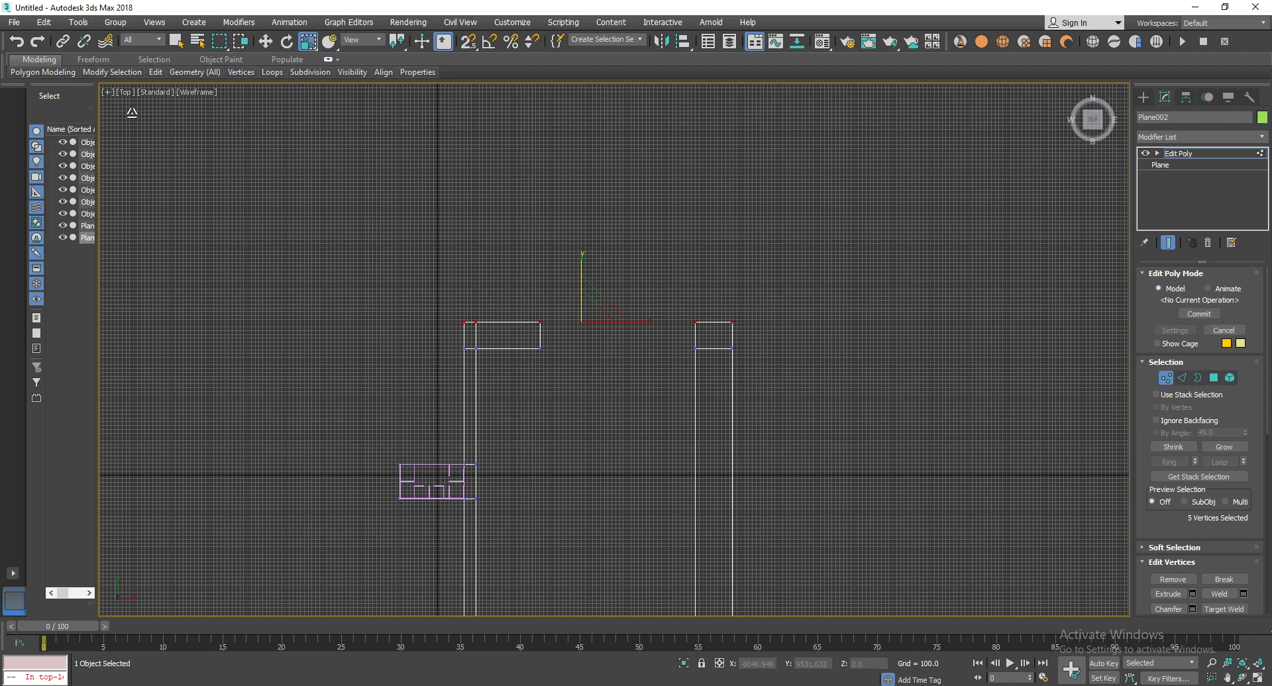
Extend the right strip's top edge leftward toward the other strip.
key("2")
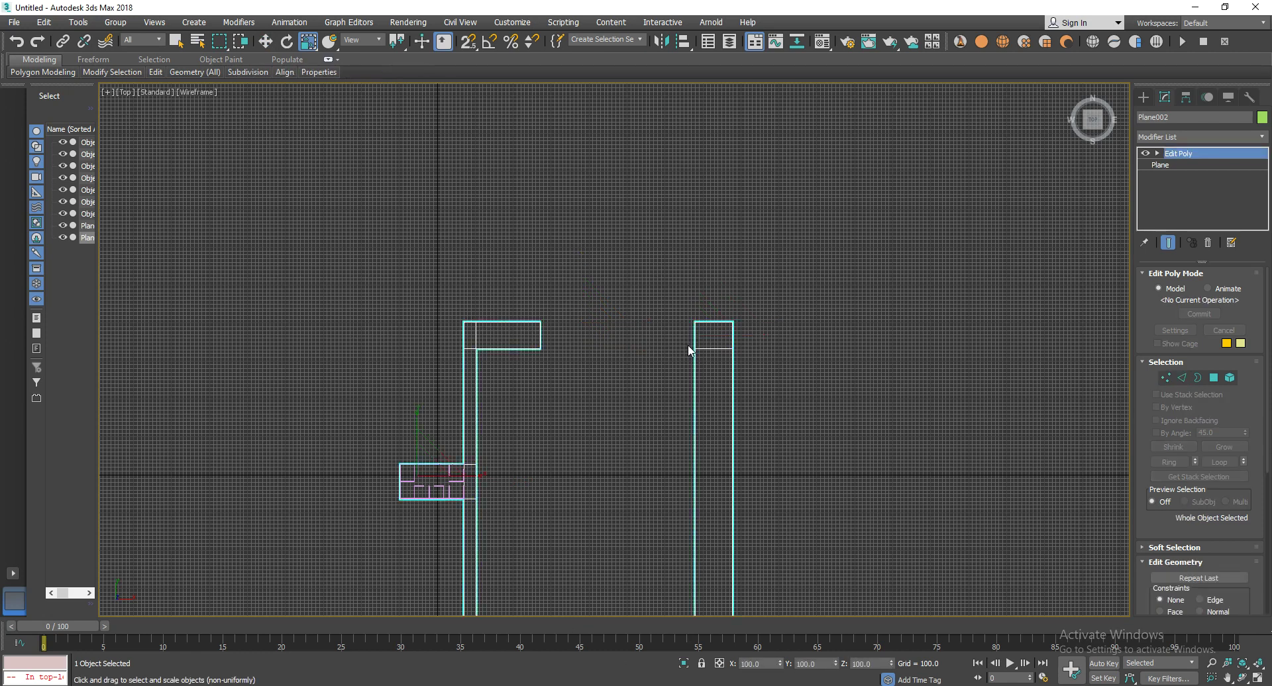
key("w")
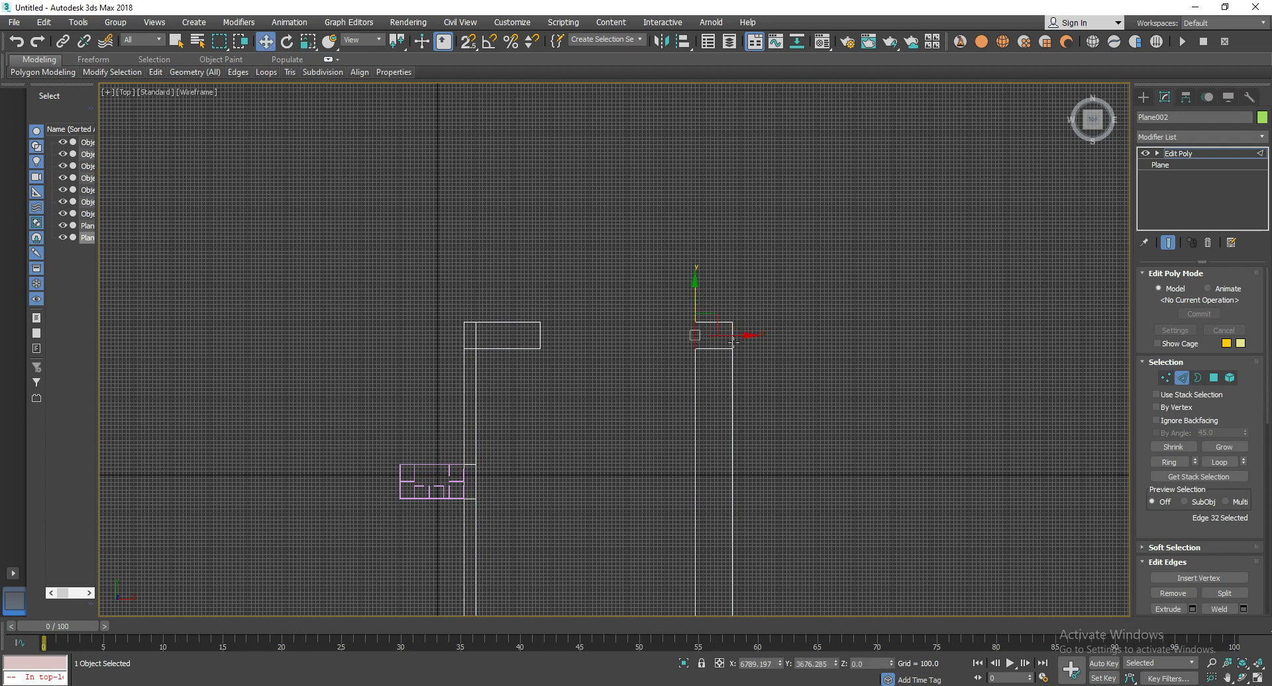
left_click_drag(749, 336, 645, 336, "shift")
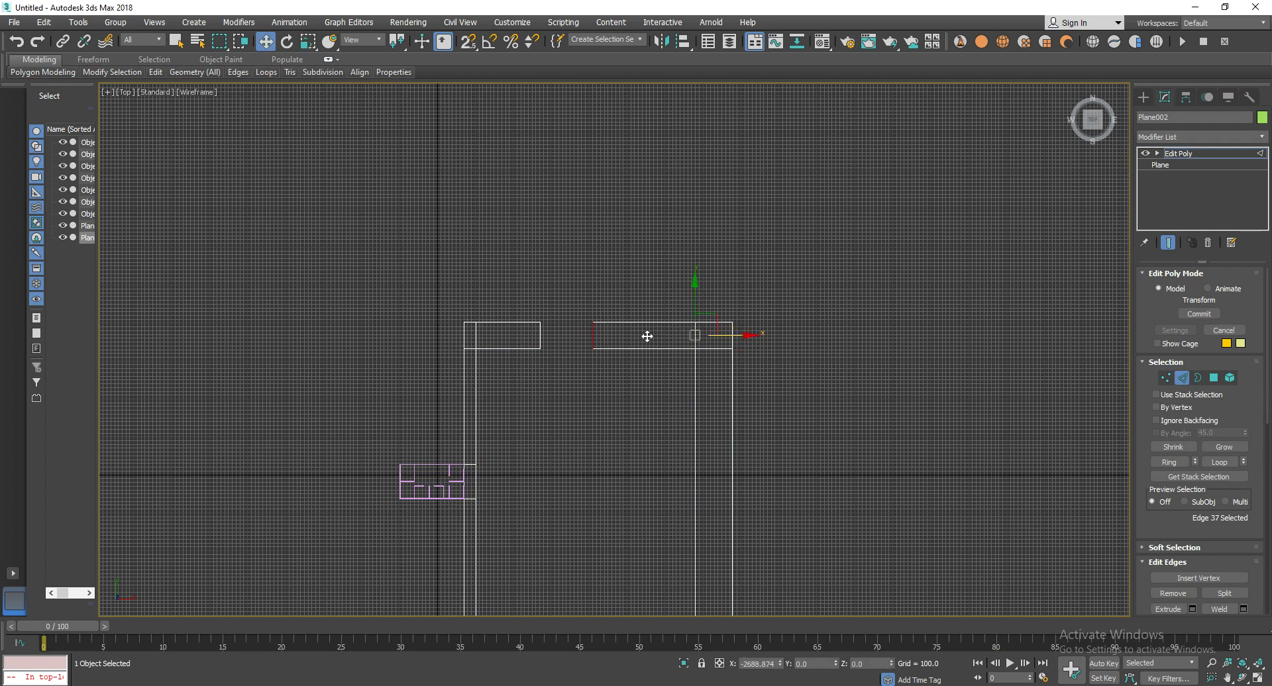
scroll(571, 335, "up", 3)
scroll(571, 335, "up", 2)
middle_click_drag(531, 274, 536, 298, "alt")
Select both facing open edges and Bridge them to close the loop.
key("t")
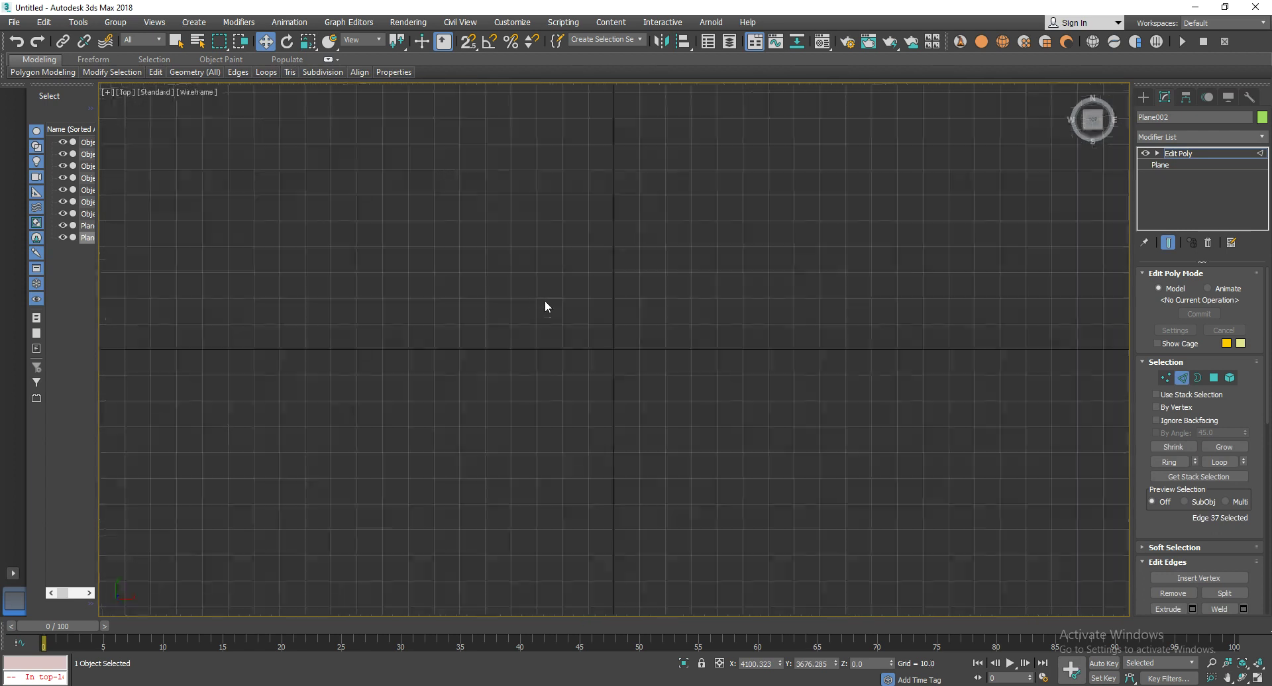
key("z")
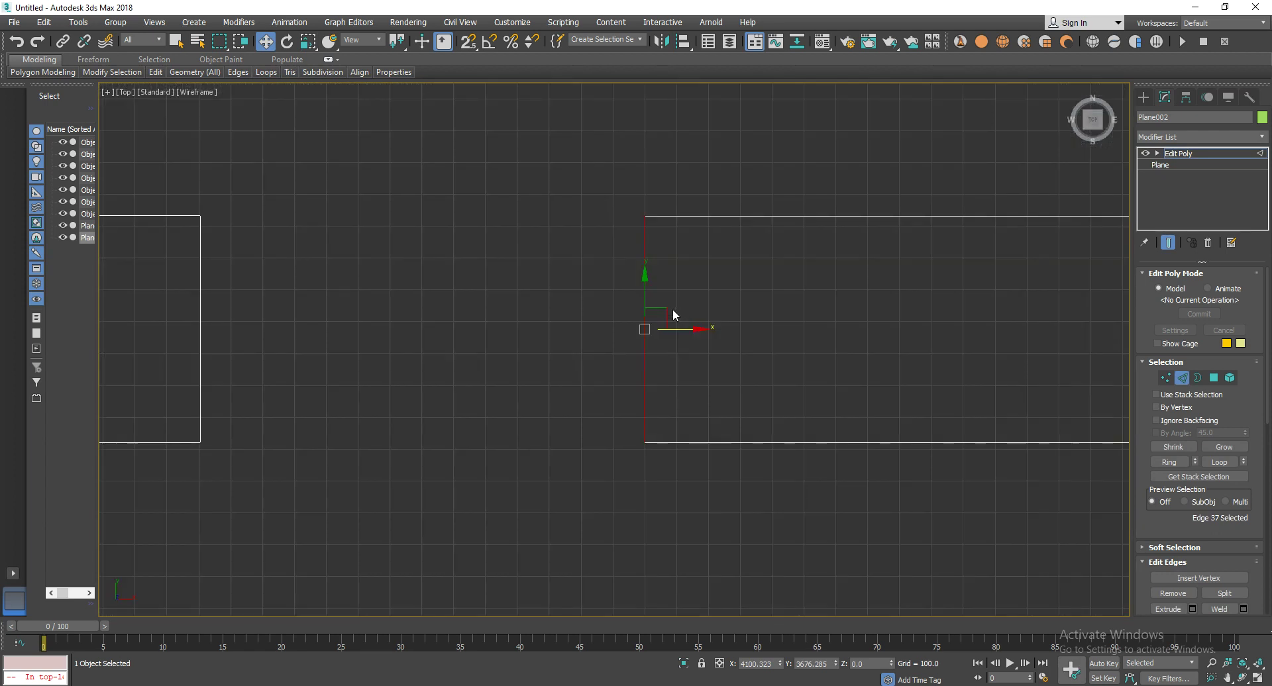
middle_click_drag(664, 300, 793, 300)
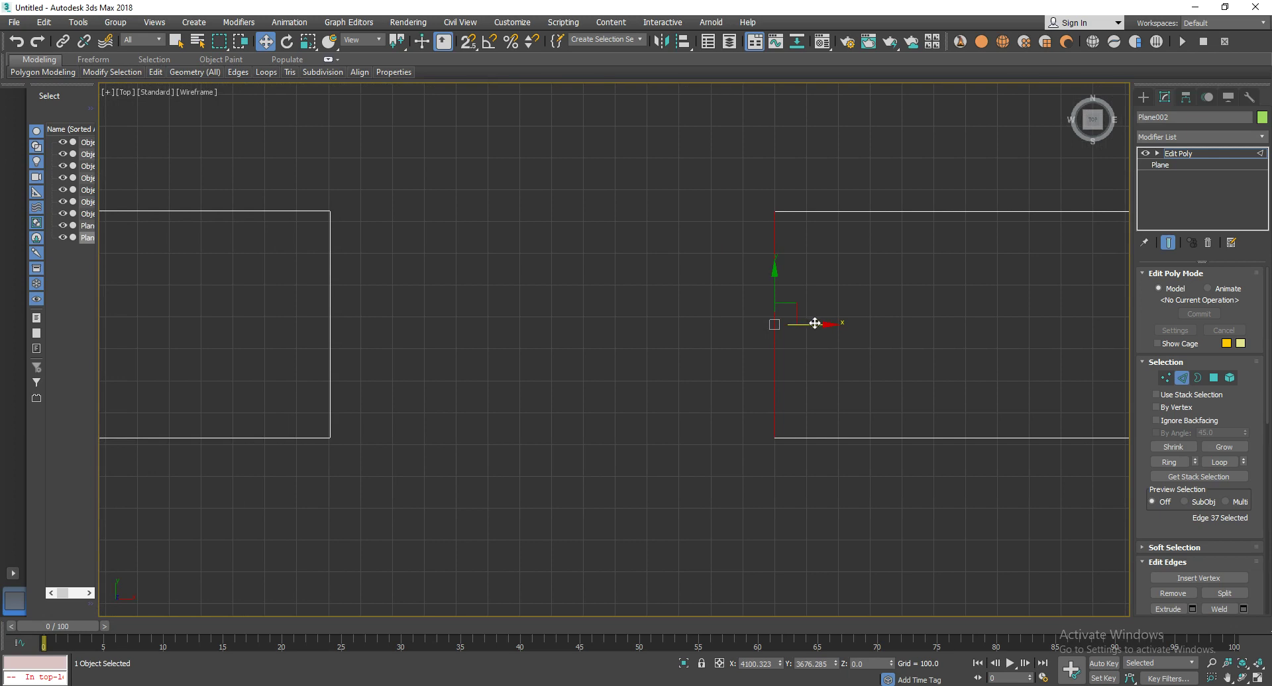
left_click(330, 315, "ctrl")
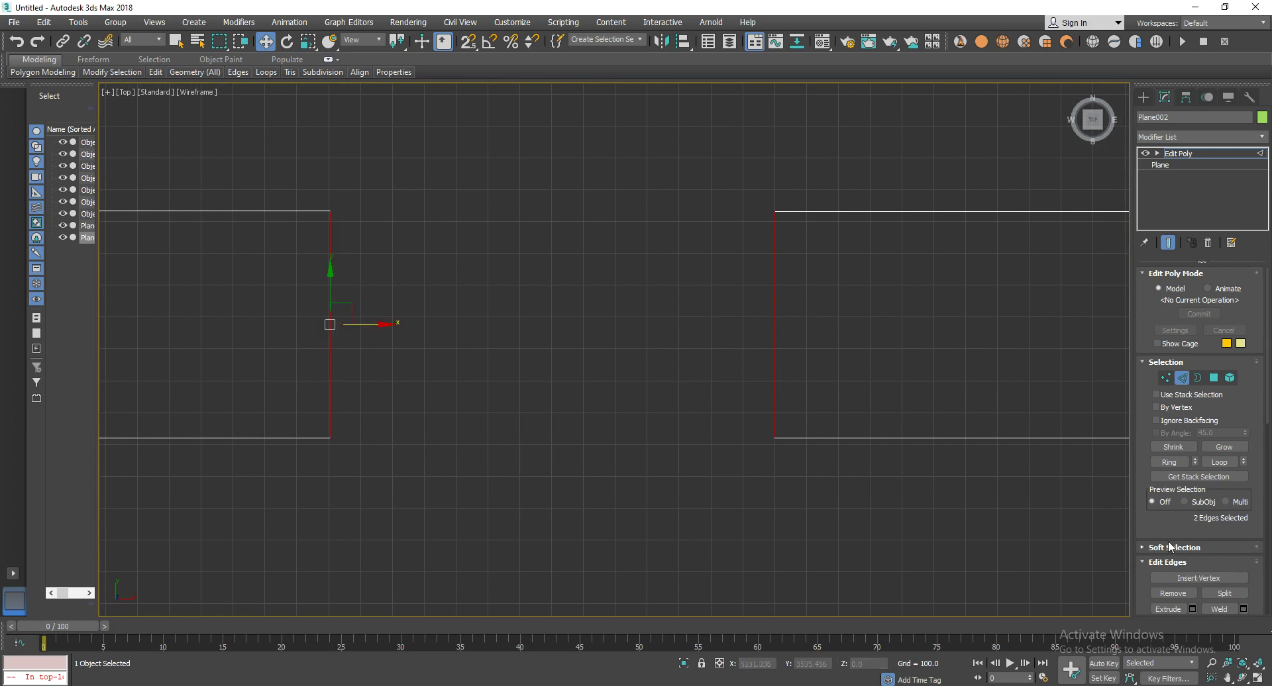
scroll(1165, 382, "down", 2)
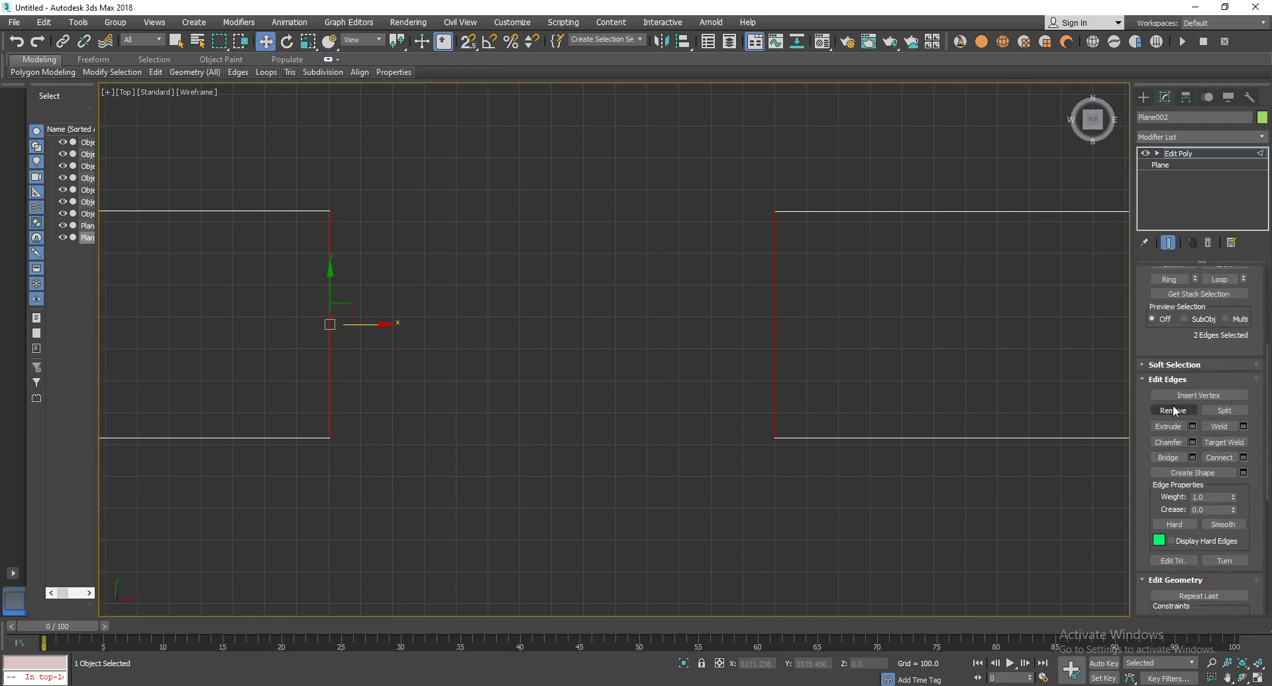
left_click(1168, 458)
mouse_move(554, 353)
middle_mouse_down()
mouse_move(568, 372)
mouse_move(661, 405)
middle_mouse_up()
Shift-drag the loop's top edge upward into a new branching strip.
left_click(628, 338)
scroll(629, 336, "down", 3)
middle_click_drag(629, 335, 625, 424)
left_click_drag(626, 416, 630, 67, "shift")
scroll(639, 227, "down", 3)
mouse_move(640, 228)
middle_mouse_down()
mouse_move(612, 326)
mouse_move(616, 388)
middle_mouse_up()
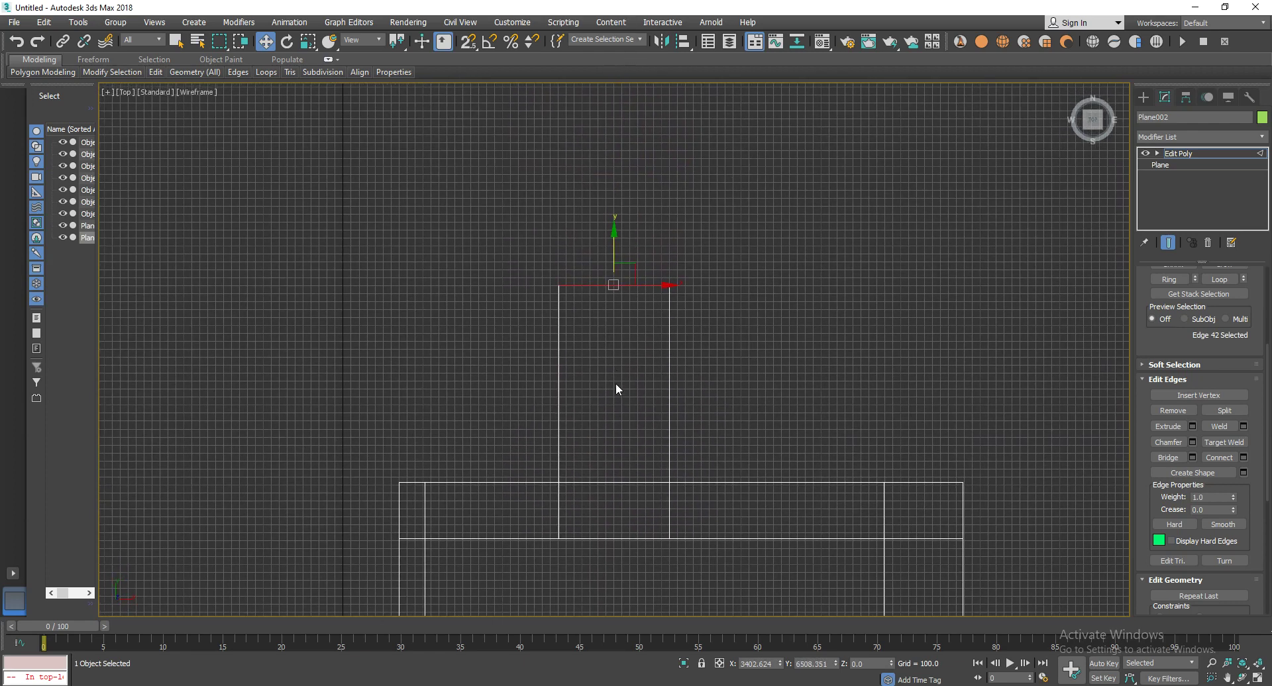
Select the two side edges of the new strip.
key("2")
left_click_drag(793, 370, 273, 392)
key("2")
left_click_drag(694, 361, 247, 411)
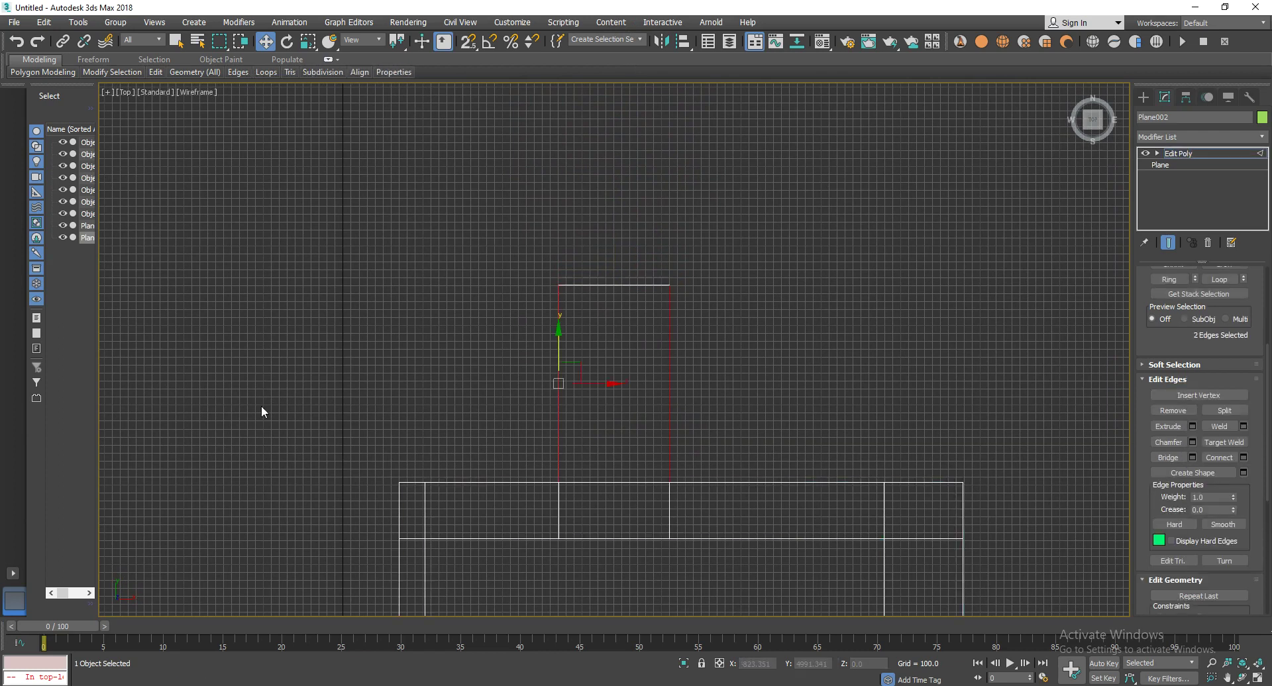
Connect the strip's two side edges with a new edge and view the path in Perspective.
right_click(616, 380)
left_click(498, 427)
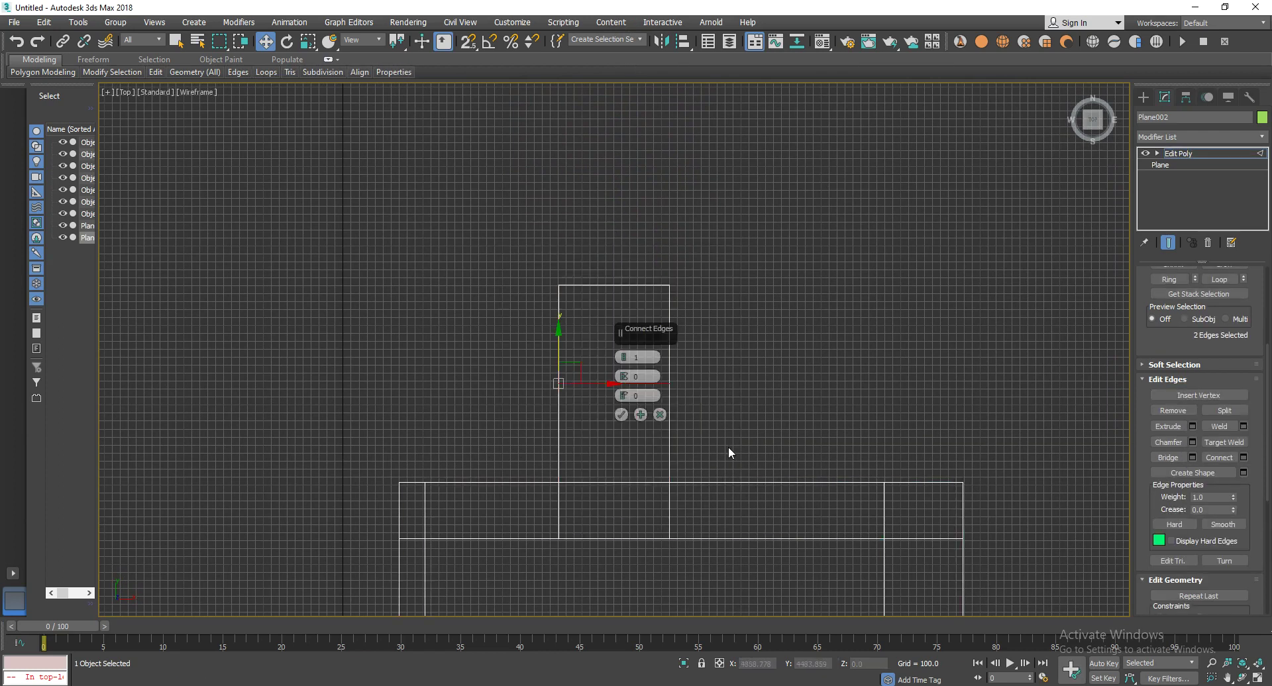
left_click(622, 415)
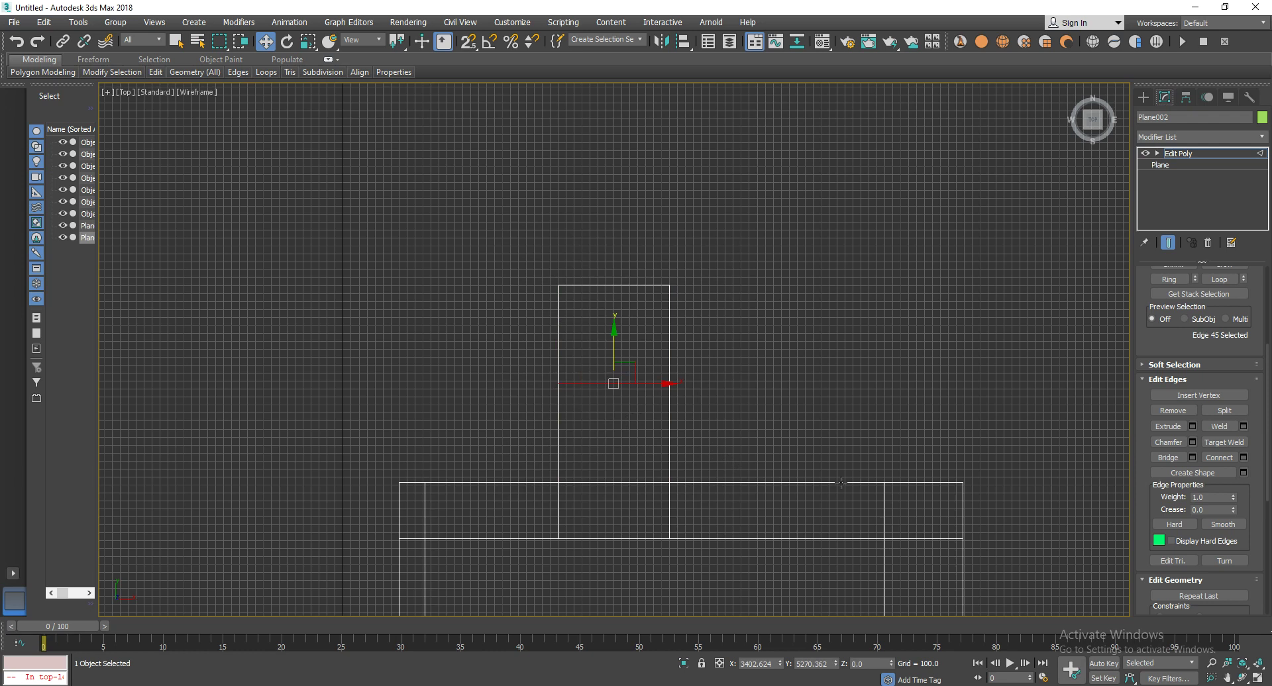
key("p")
scroll(734, 429, "down", 5)
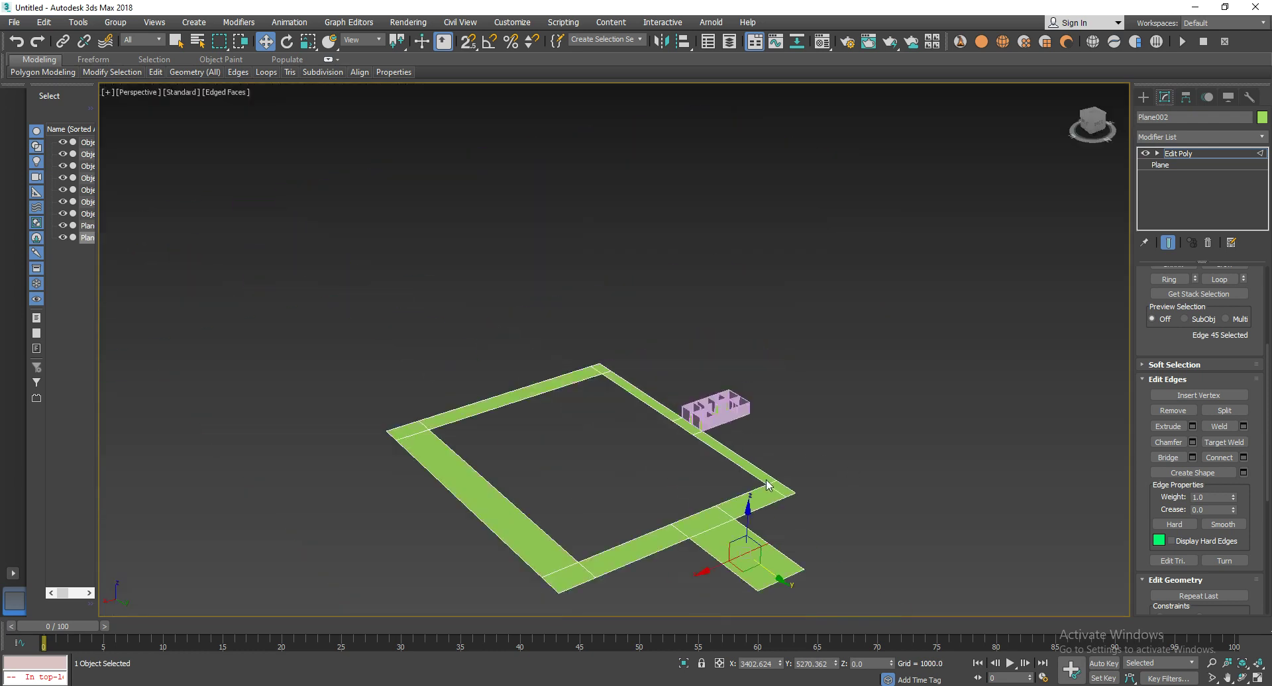
middle_click_drag(811, 478, 945, 449, "alt")
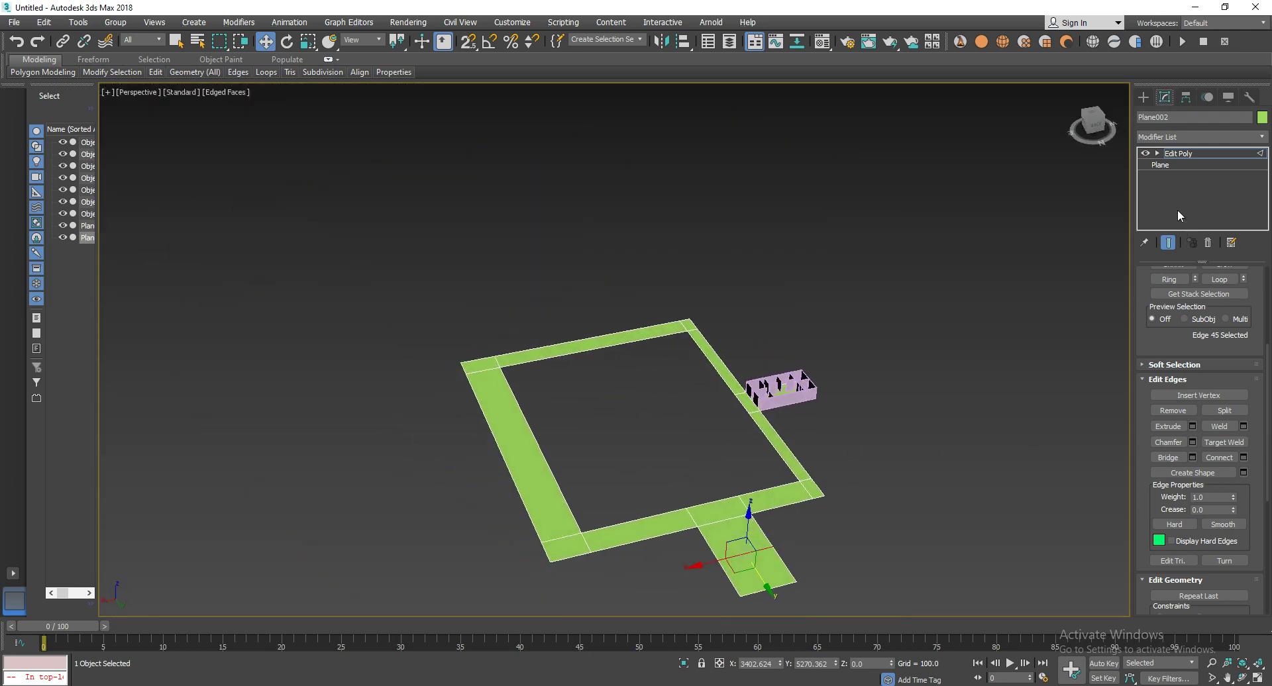
Add a Shell modifier to Plane002 with Outer Amount 5.0.
left_click(1177, 153)
left_click(1183, 138)
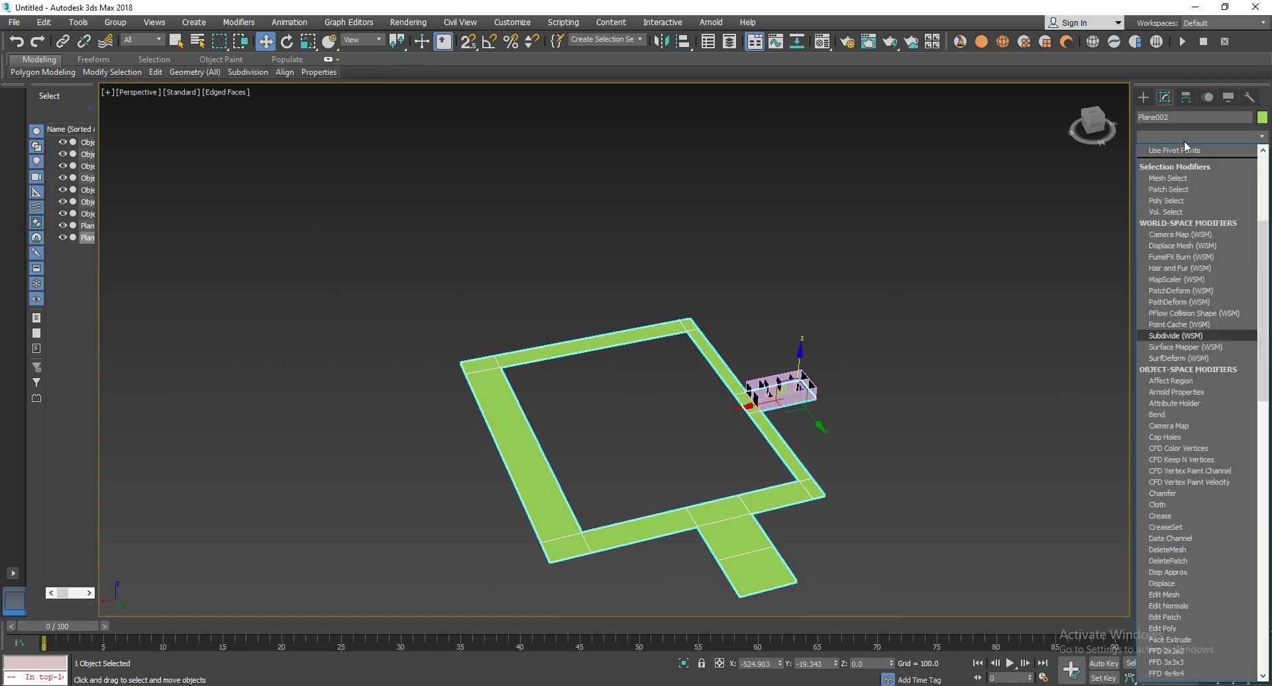
scroll(1183, 172, "down", 5)
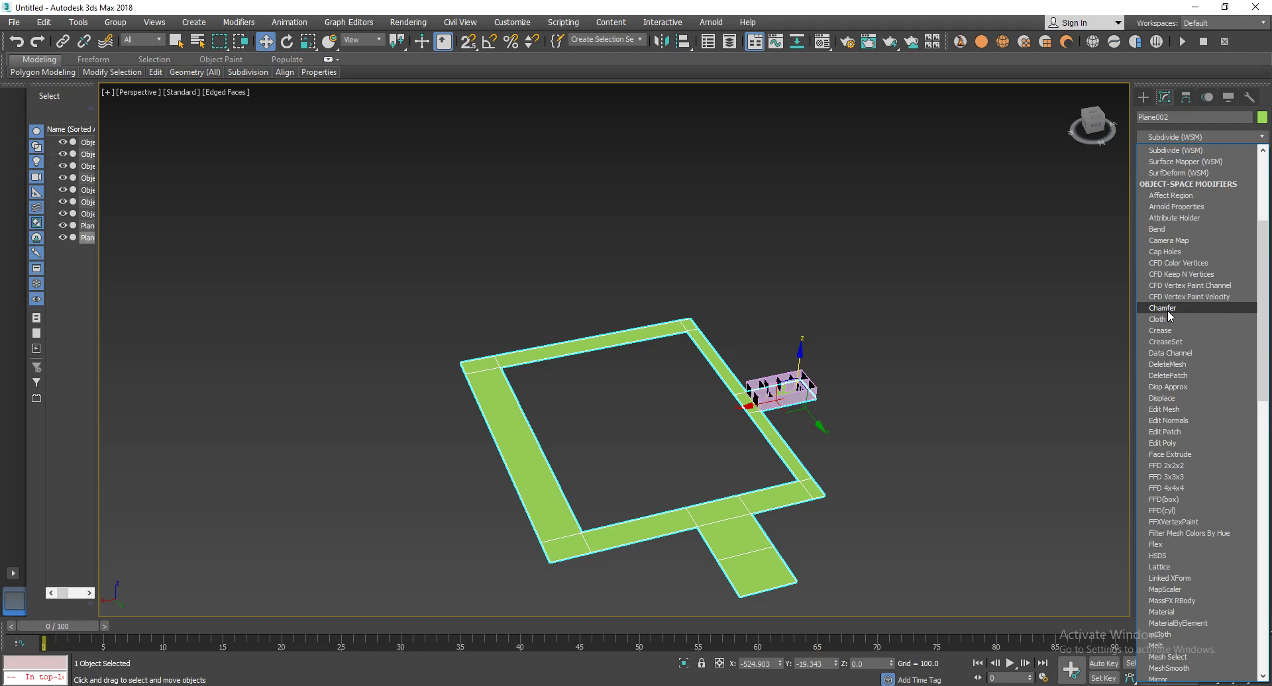
scroll(1160, 324, "down", 20)
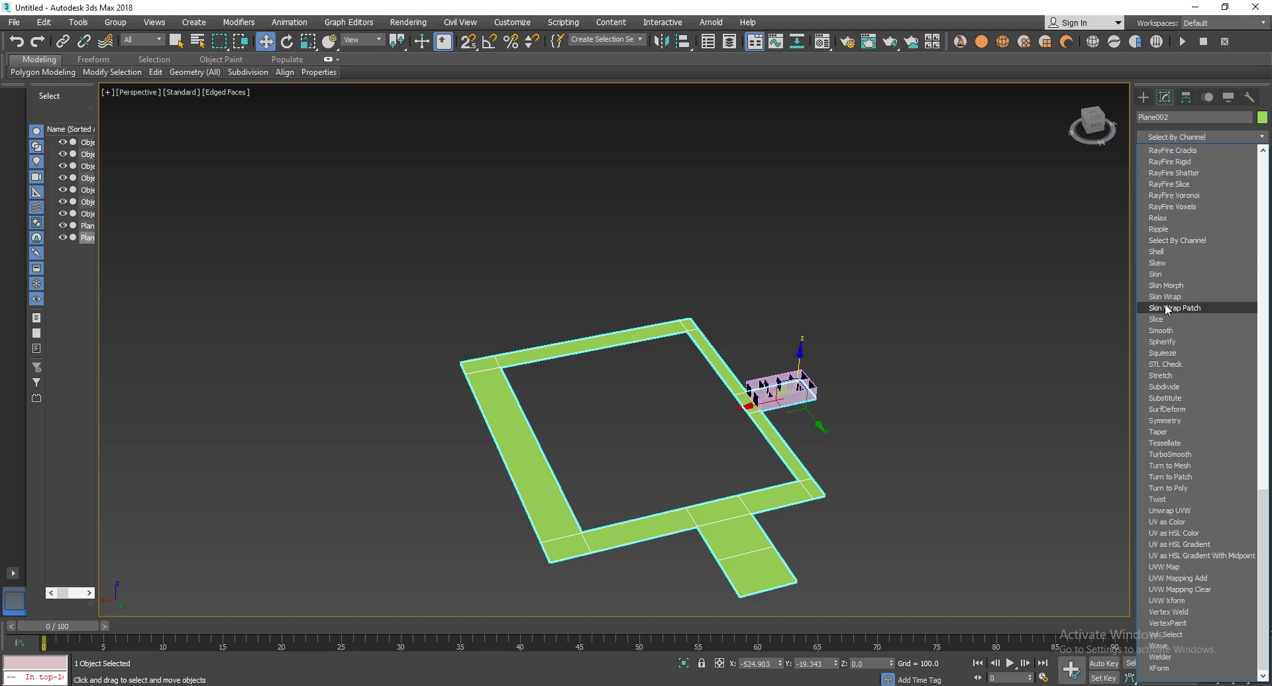
left_click(1169, 251)
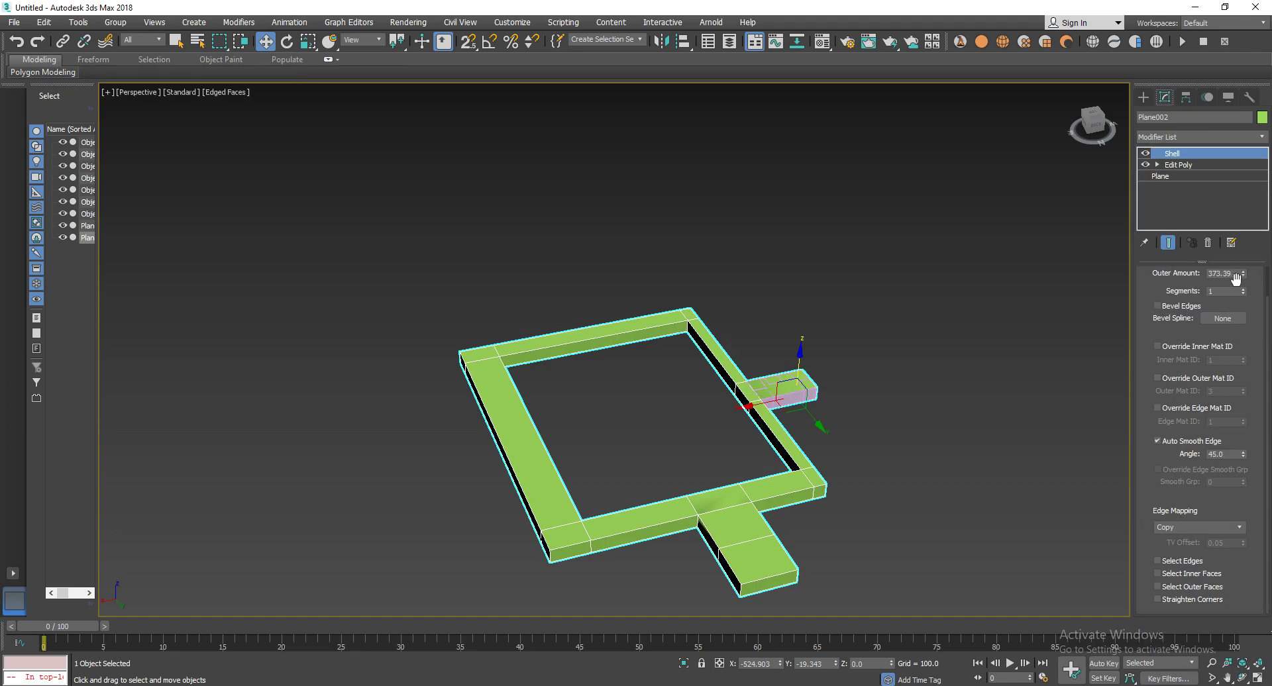
left_click_drag(1238, 400, 1194, 132)
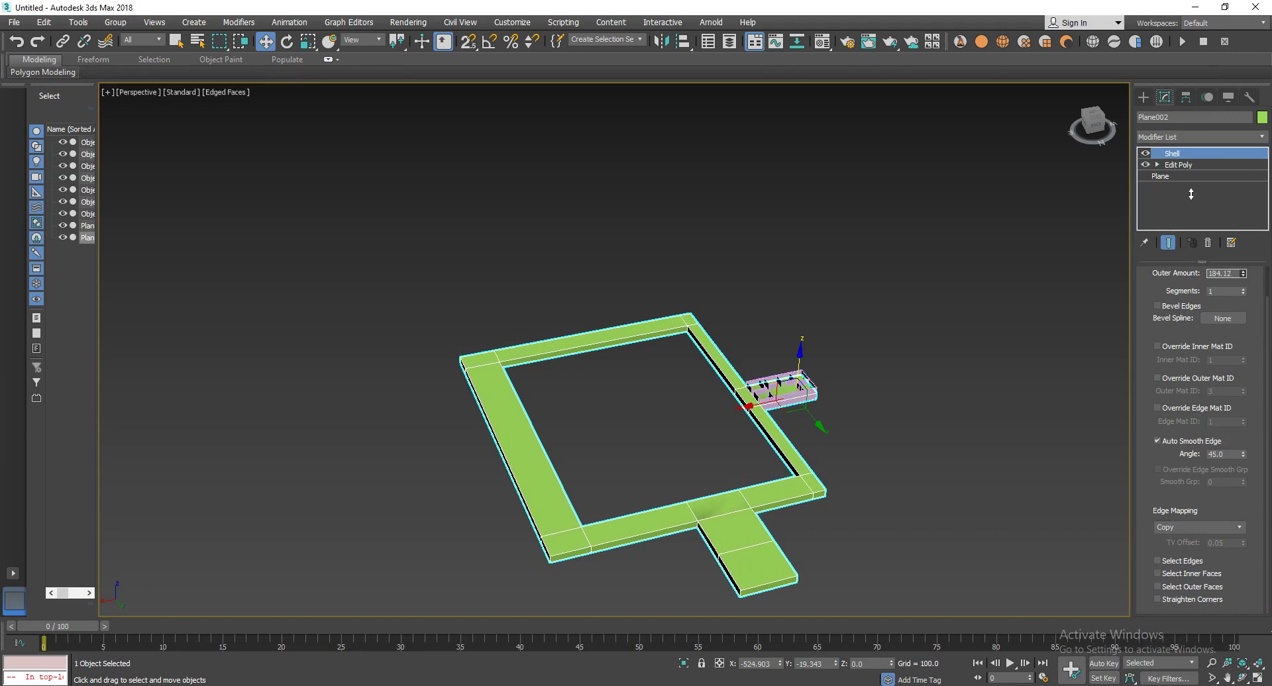
left_click_drag(1190, 193, 344, 307)
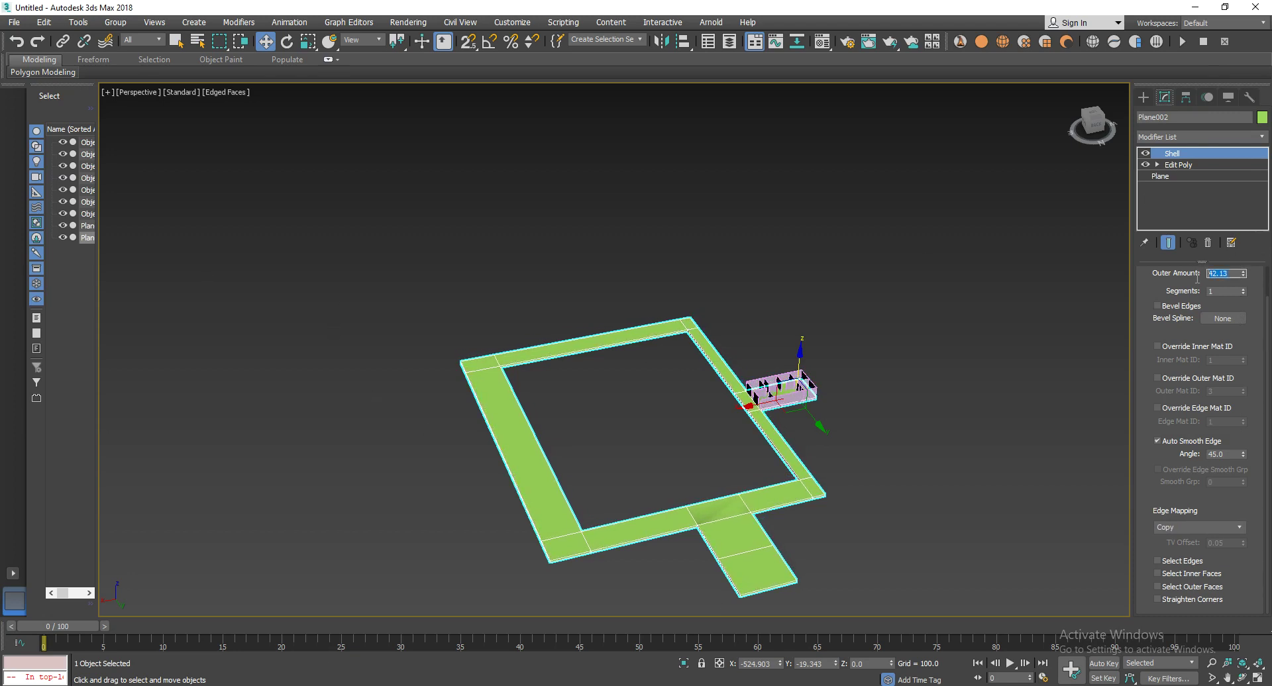
type("5")
key("Return")
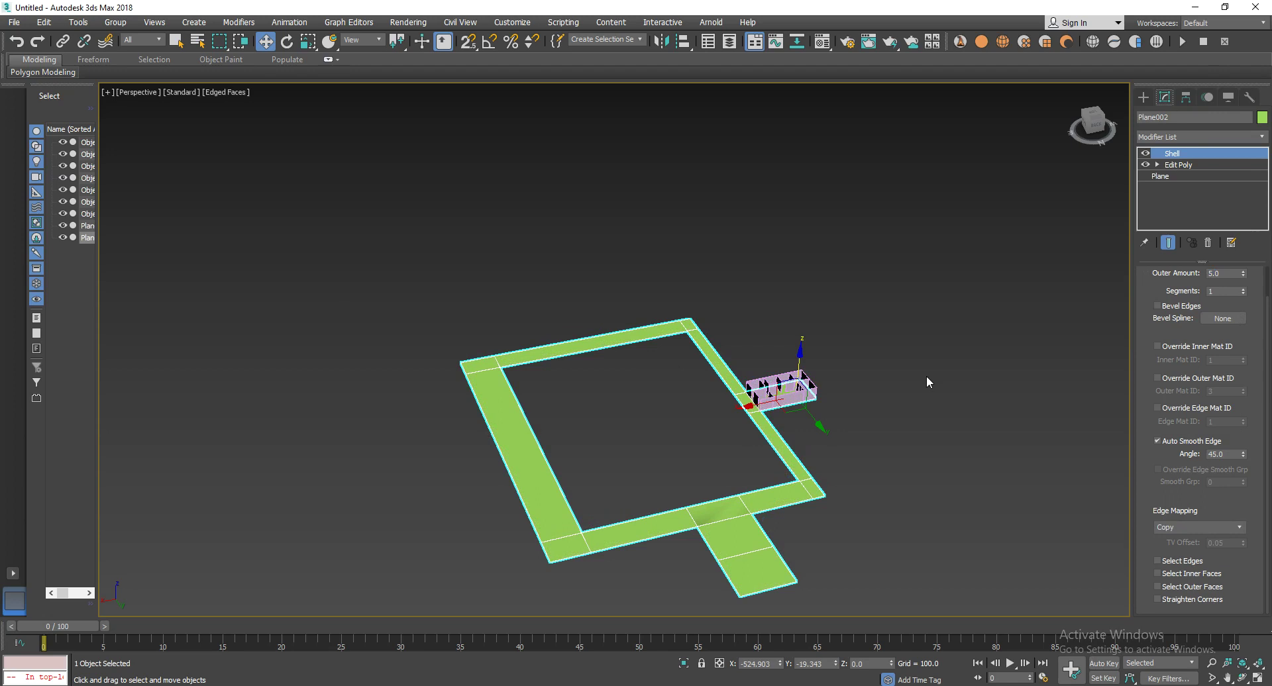
left_click(926, 382)
scroll(750, 483, "up", 5)
scroll(789, 321, "up", 3)
Orbit and zoom the Perspective view to a low angle over the floor plan.
mouse_move(789, 321)
middle_mouse_down("alt")
mouse_move(798, 247)
mouse_move(737, 179)
mouse_move(647, 133)
mouse_move(377, 222)
mouse_move(371, 265)
middle_mouse_up("alt")
scroll(736, 179, "up", 5)
scroll(743, 179, "down", 3)
scroll(761, 179, "up", 4)
scroll(764, 180, "down", 1)
scroll(647, 133, "up", 3)
scroll(576, 133, "down", 3)
scroll(377, 221, "down", 6)
scroll(365, 226, "up", 3)
right_click(387, 251)
middle_click_drag(375, 313, 472, 156, "alt")
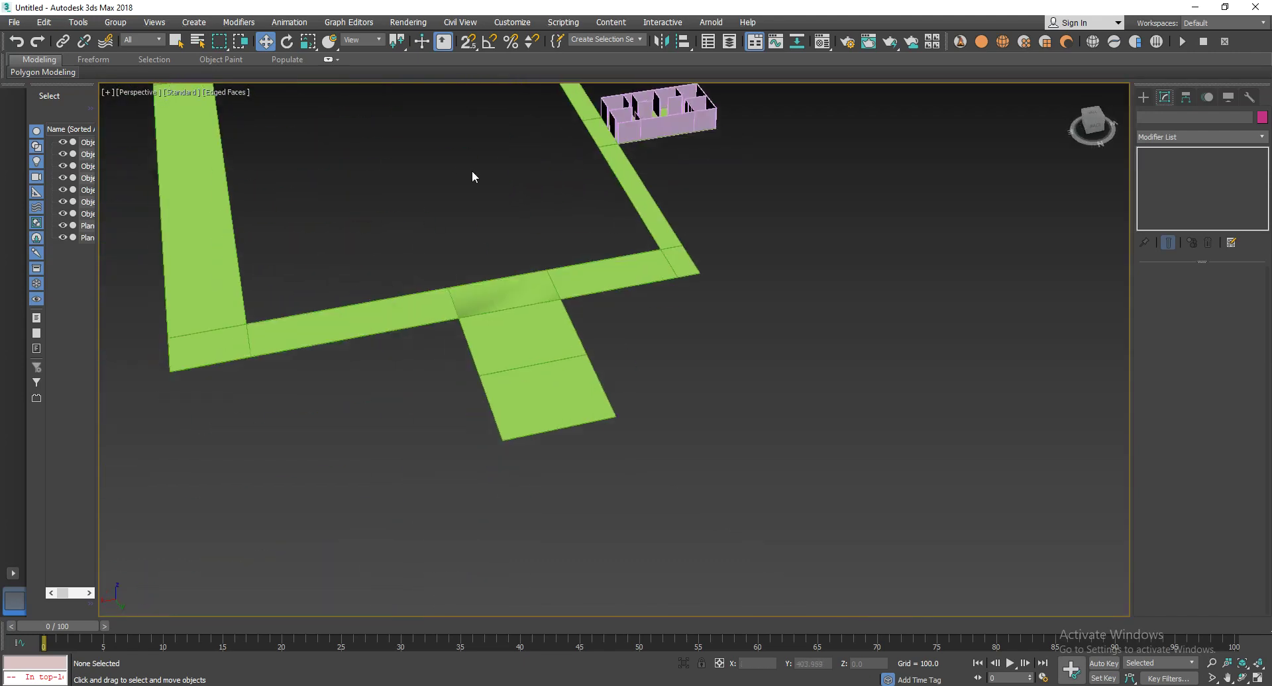
Nudge Plane002, the green path plane, slightly upward along Z, then deselect it.
left_click(511, 321)
mouse_move(506, 295)
middle_mouse_down("alt")
mouse_move(557, 210)
mouse_move(558, 235)
middle_mouse_up("alt")
left_click_drag(629, 138, 628, 135)
left_click(759, 194)
Orbit over the whole floor layout and reselect the green path plane.
mouse_move(759, 195)
middle_mouse_down("alt")
mouse_move(668, 182)
mouse_move(654, 292)
mouse_move(822, 285)
mouse_move(632, 287)
mouse_move(812, 350)
mouse_move(732, 334)
mouse_move(658, 345)
mouse_move(639, 323)
middle_mouse_up("alt")
scroll(653, 292, "up", 3)
scroll(632, 287, "down", 3)
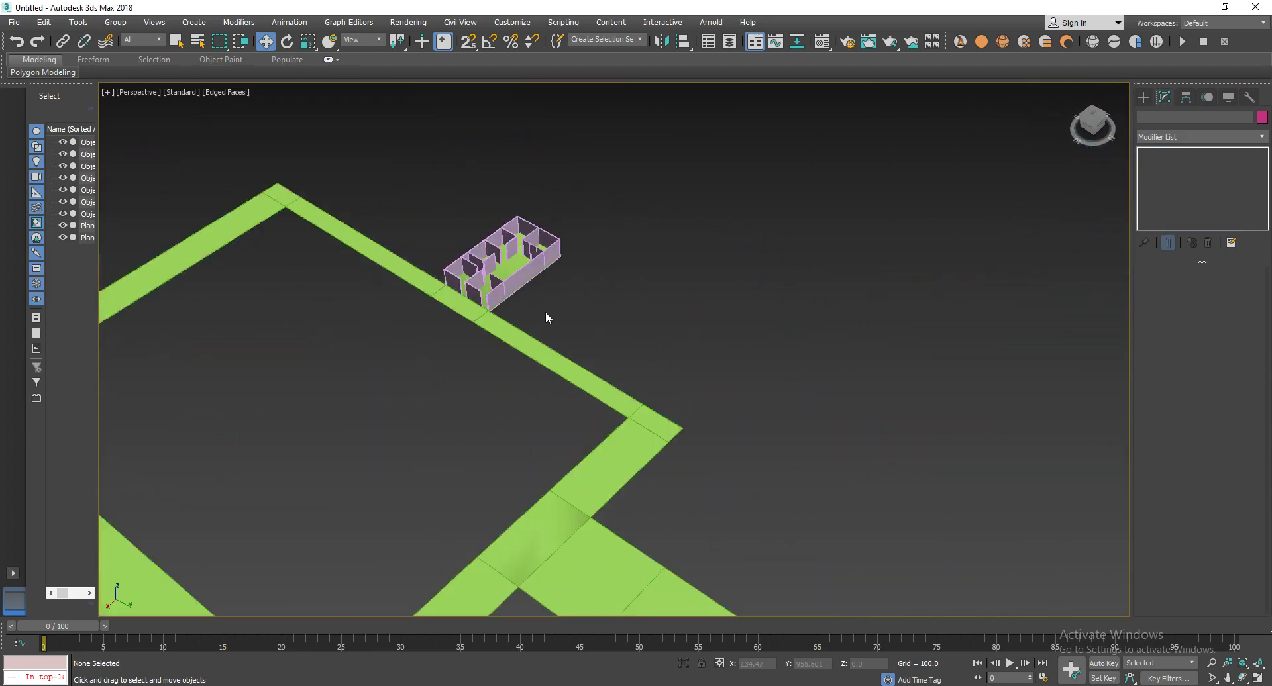
scroll(566, 342, "down", 5)
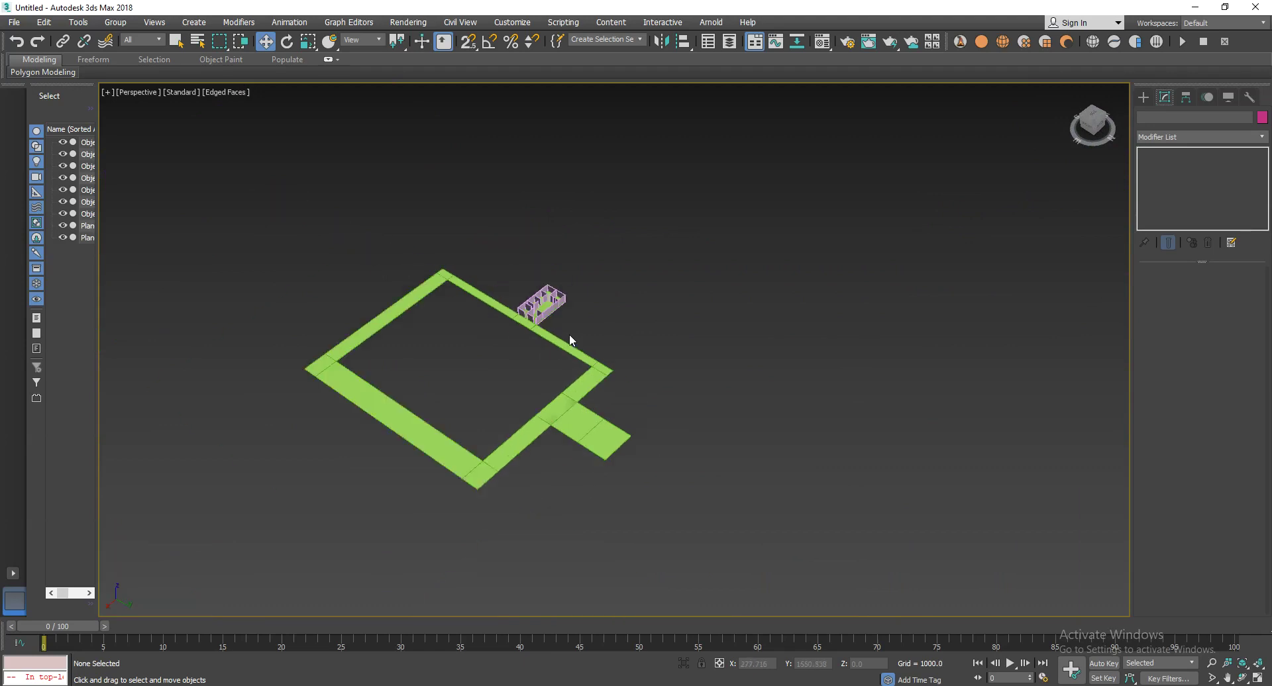
mouse_move(562, 359)
middle_mouse_down("alt")
mouse_move(635, 375)
mouse_move(775, 366)
mouse_move(832, 335)
mouse_move(866, 233)
mouse_move(957, 198)
mouse_move(1055, 296)
mouse_move(951, 372)
middle_mouse_up("alt")
left_click(619, 402)
scroll(634, 408, "up", 3)
type("1")
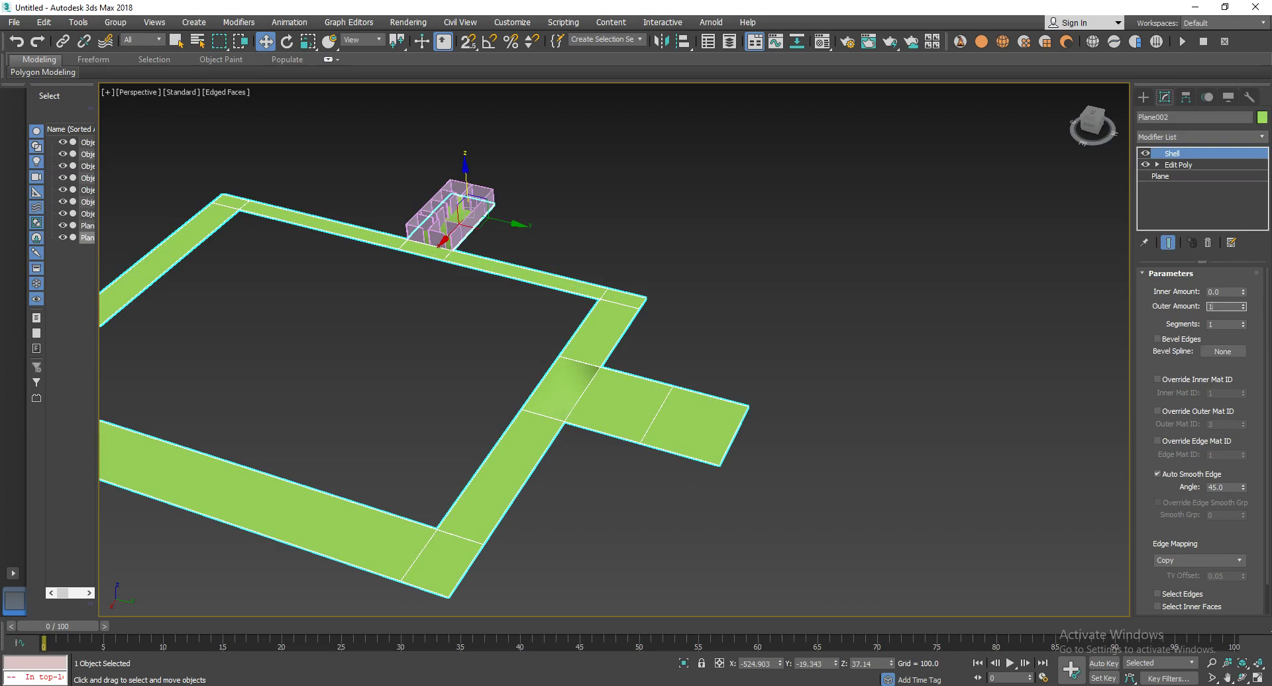
Set the path plane's Shell inner amount to 50 and deselect it.
type("50")
key("Return")
left_click(713, 260)
mouse_move(713, 259)
middle_mouse_down("alt")
mouse_move(538, 255)
mouse_move(449, 229)
mouse_move(464, 154)
mouse_move(588, 133)
mouse_move(689, 188)
mouse_move(703, 274)
middle_mouse_up("alt")
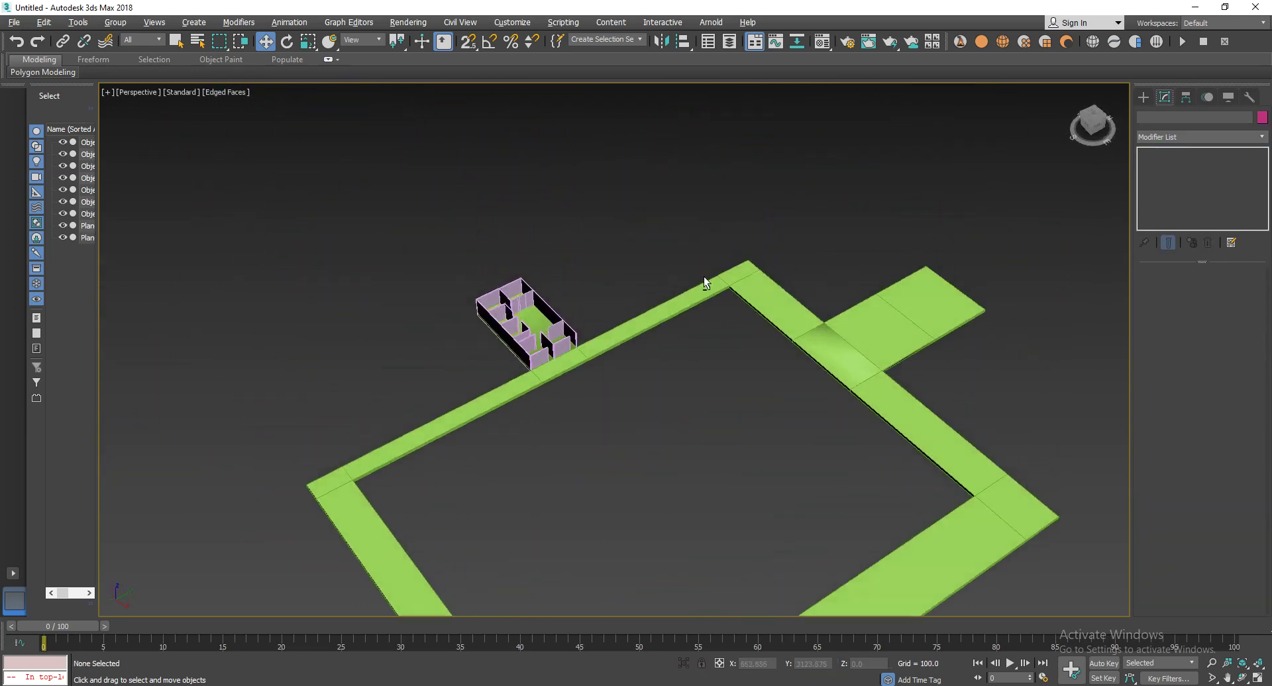
Orbit and zoom to a low side view to inspect the thickened plane.
scroll(473, 326, "up", 5)
scroll(495, 318, "up", 3)
mouse_move(586, 302)
middle_mouse_down("alt")
mouse_move(386, 221)
mouse_move(505, 304)
mouse_move(485, 369)
middle_mouse_up("alt")
scroll(450, 303, "up", 5)
scroll(450, 303, "up", 3)
scroll(449, 298, "up", 3)
scroll(454, 287, "up", 4)
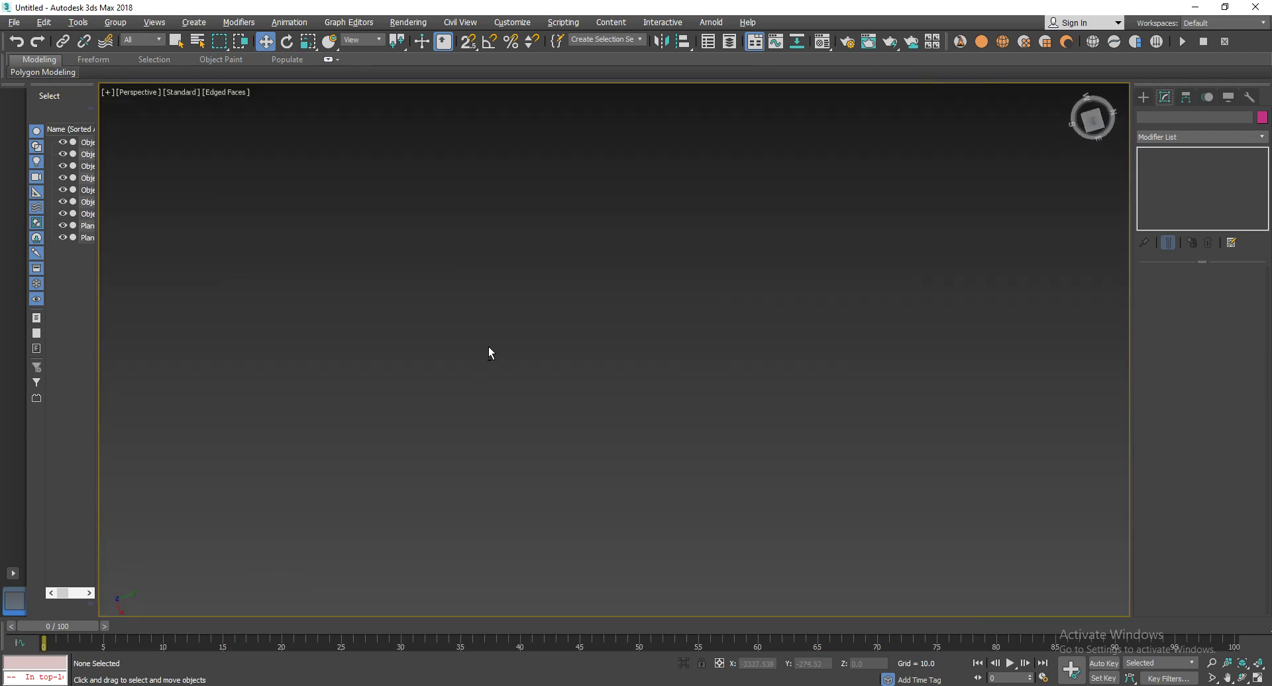
scroll(484, 335, "down", 2)
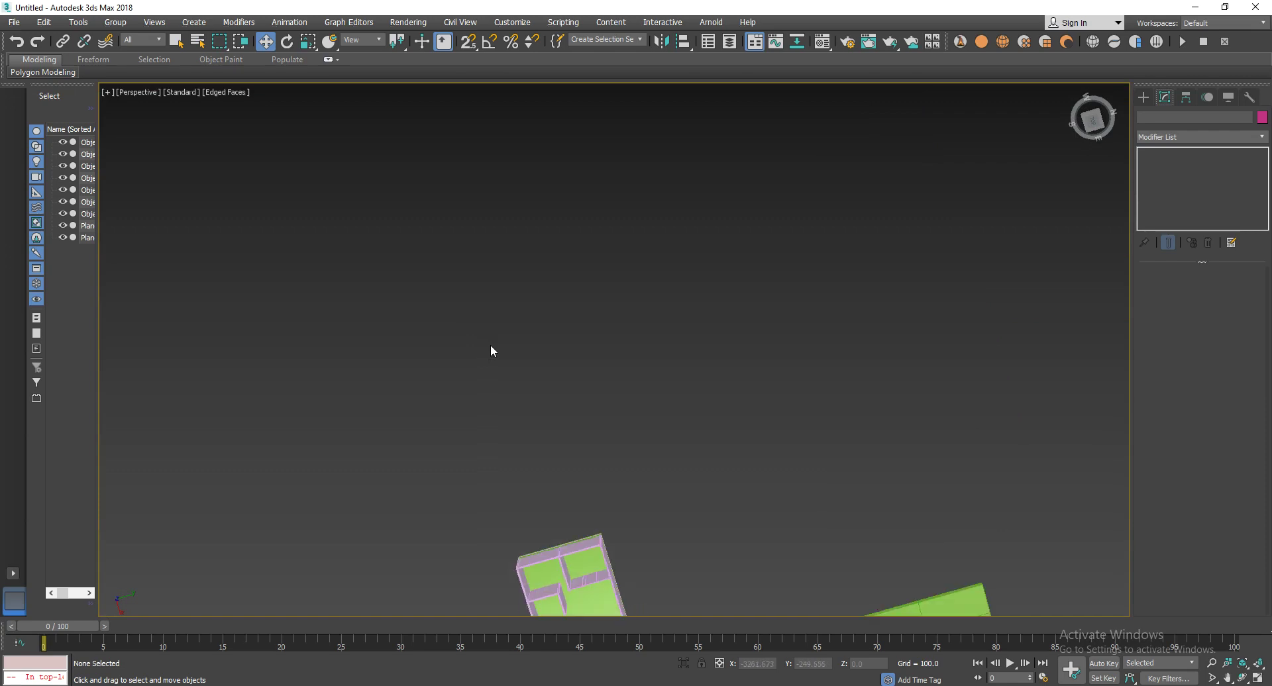
scroll(490, 344, "down", 3)
scroll(463, 253, "up", 5)
Lower the green path plane slightly along Z, then deselect it.
middle_click_drag(464, 253, 613, 216, "alt")
scroll(613, 220, "down", 3)
mouse_move(694, 195)
middle_mouse_down("alt")
mouse_move(511, 304)
mouse_move(508, 320)
middle_mouse_up("alt")
left_click(508, 320)
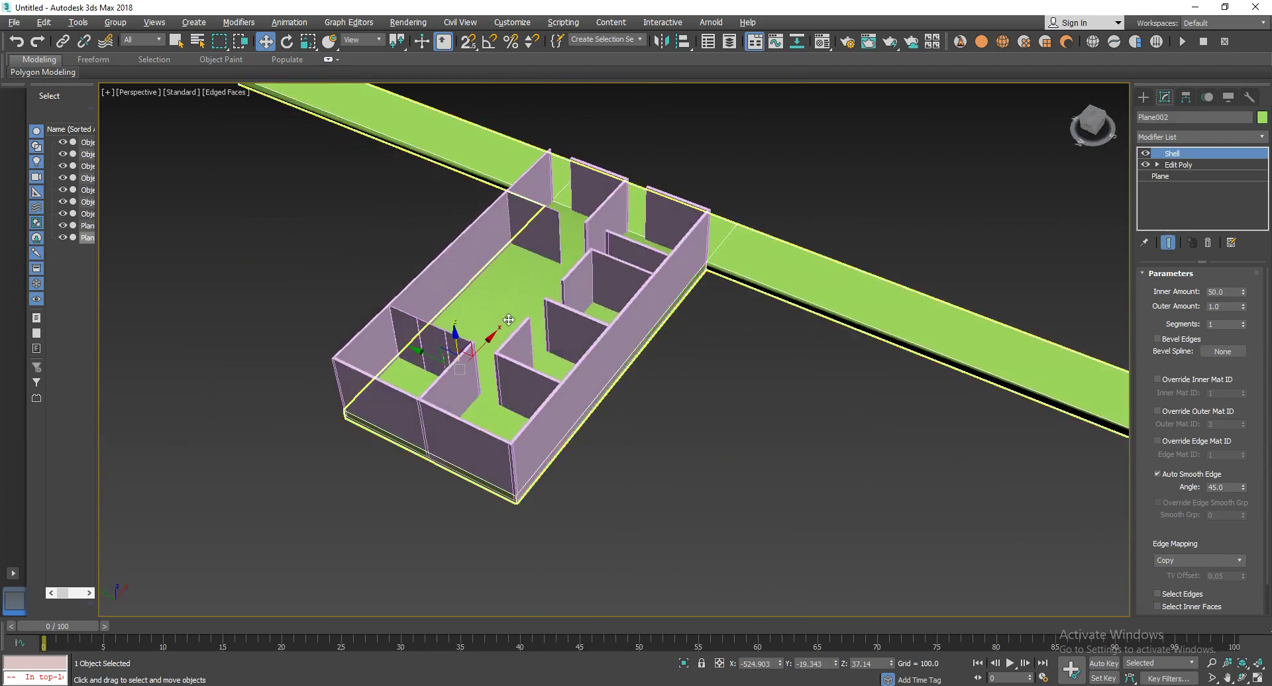
scroll(462, 339, "up", 2)
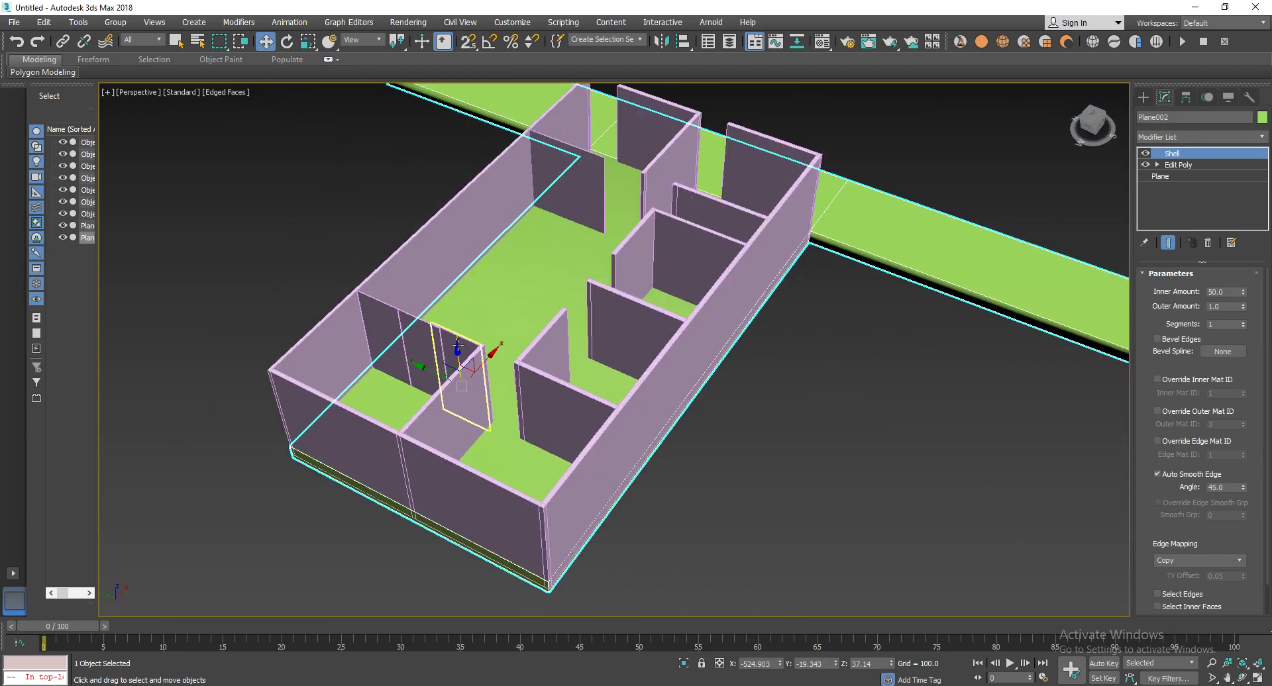
mouse_move(462, 356)
middle_mouse_down("alt")
mouse_move(475, 332)
mouse_move(446, 332)
mouse_move(472, 343)
middle_mouse_up("alt")
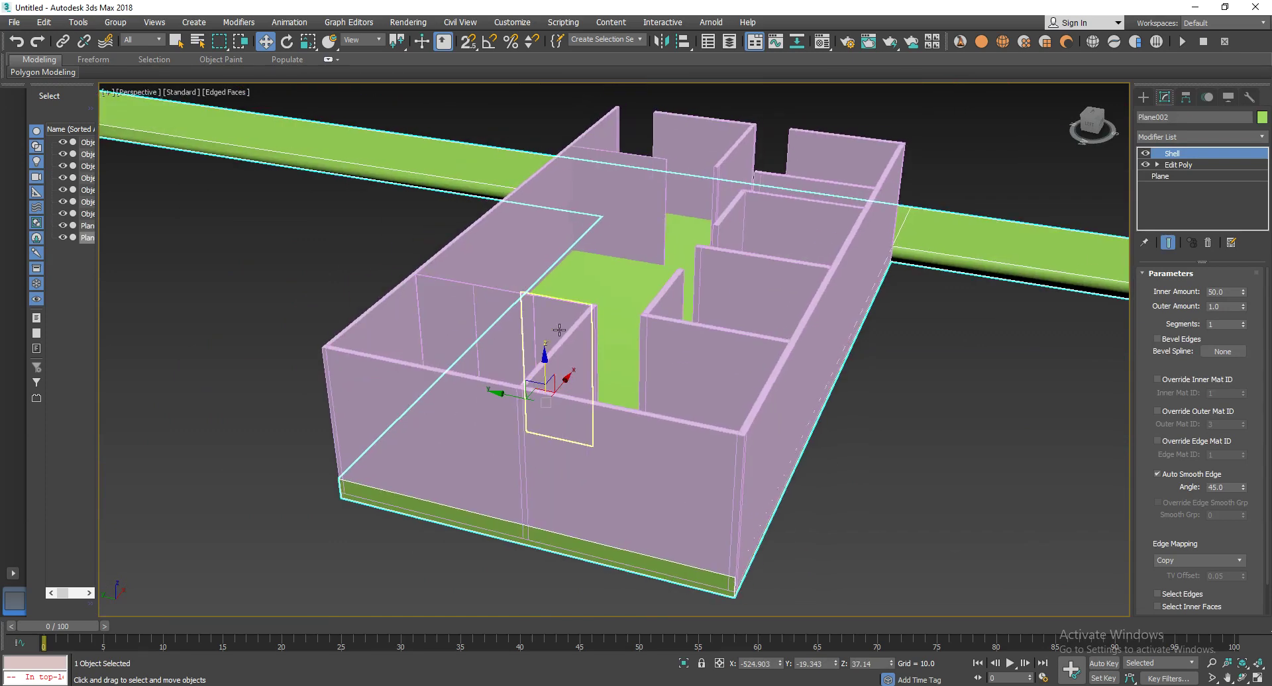
mouse_move(559, 330)
middle_mouse_down("alt")
mouse_move(546, 314)
mouse_move(531, 331)
middle_mouse_up("alt")
scroll(530, 303, "up", 3)
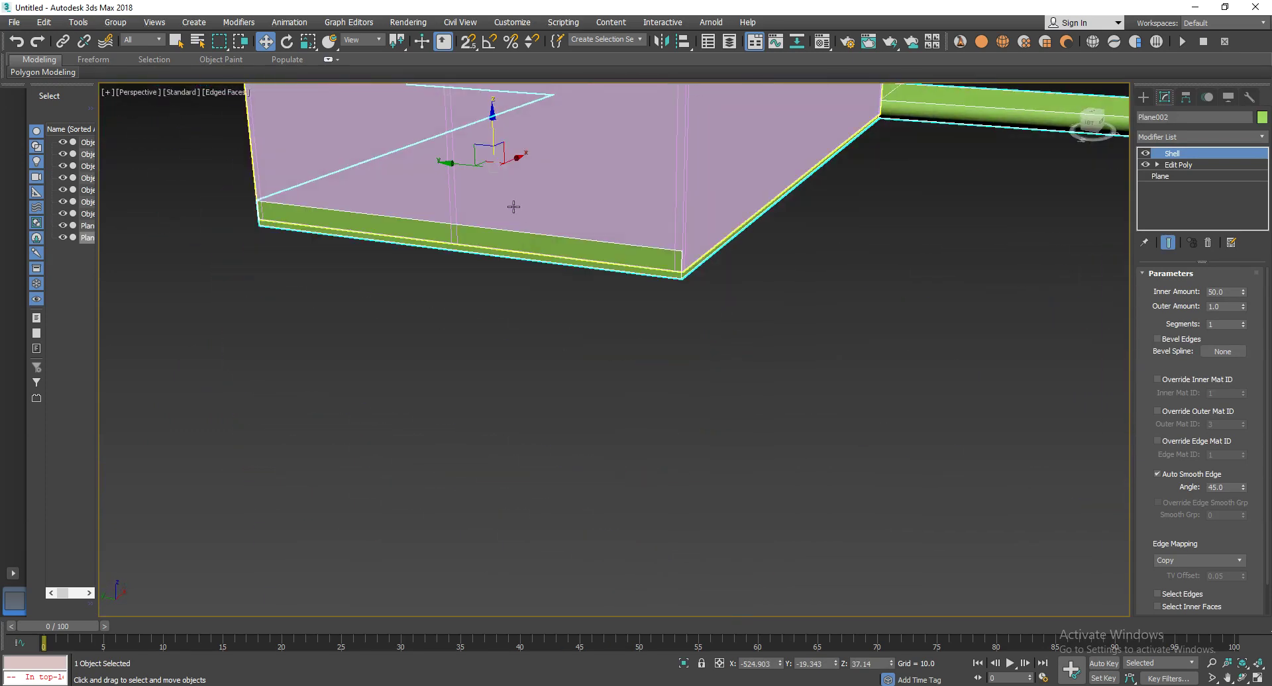
left_click_drag(492, 115, 494, 127)
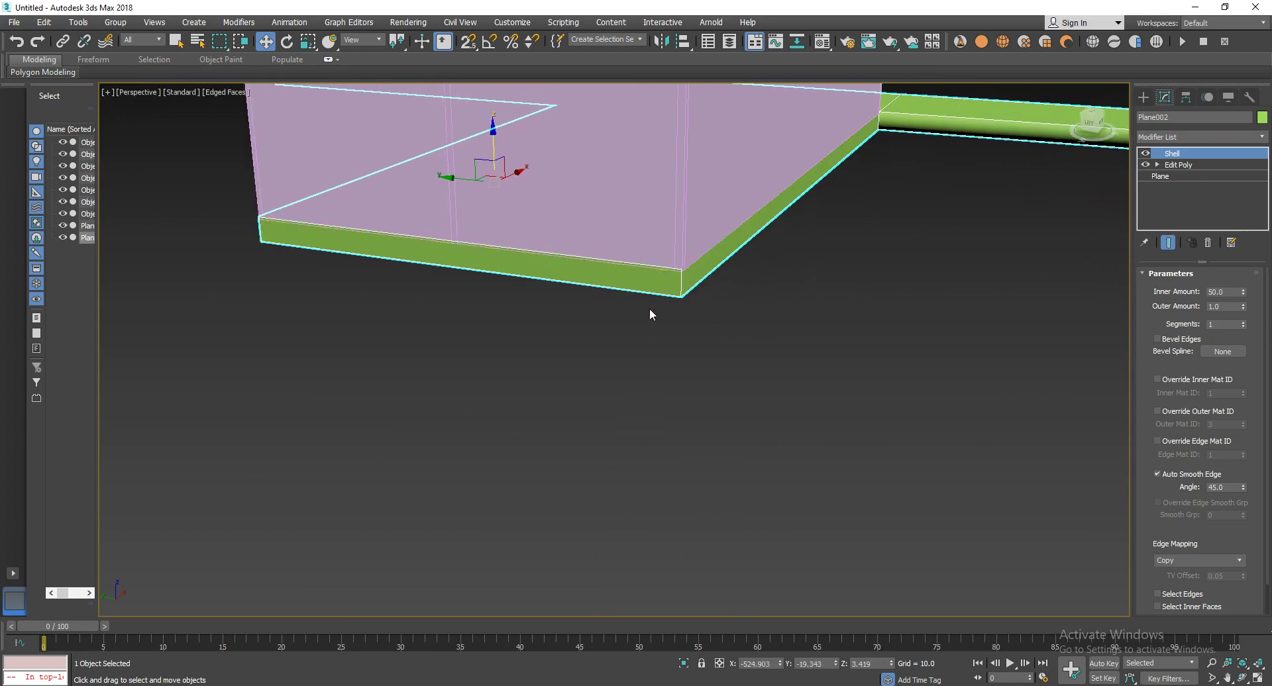
left_click(649, 315)
Orbit around the house and return to the earlier top-down layout view.
scroll(636, 378, "down", 5)
middle_click_drag(636, 377, 630, 315, "alt")
scroll(671, 258, "up", 4)
mouse_move(670, 258)
middle_mouse_down("alt")
mouse_move(632, 295)
mouse_move(527, 325)
middle_mouse_up("alt")
key("shift+z")
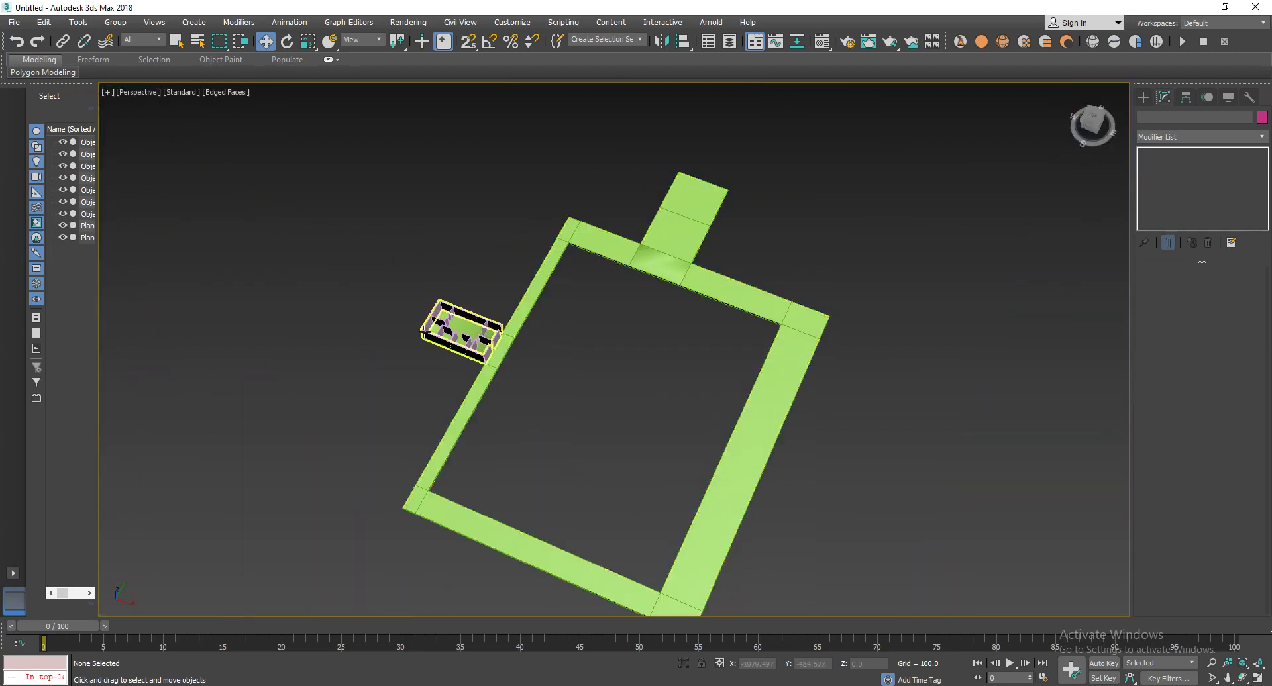
scroll(441, 333, "up", 3)
Delete the green path frame and zoom to the remaining walled house.
left_click(443, 332)
mouse_move(443, 332)
middle_mouse_down("alt")
mouse_move(534, 318)
mouse_move(514, 292)
mouse_move(581, 374)
middle_mouse_up("alt")
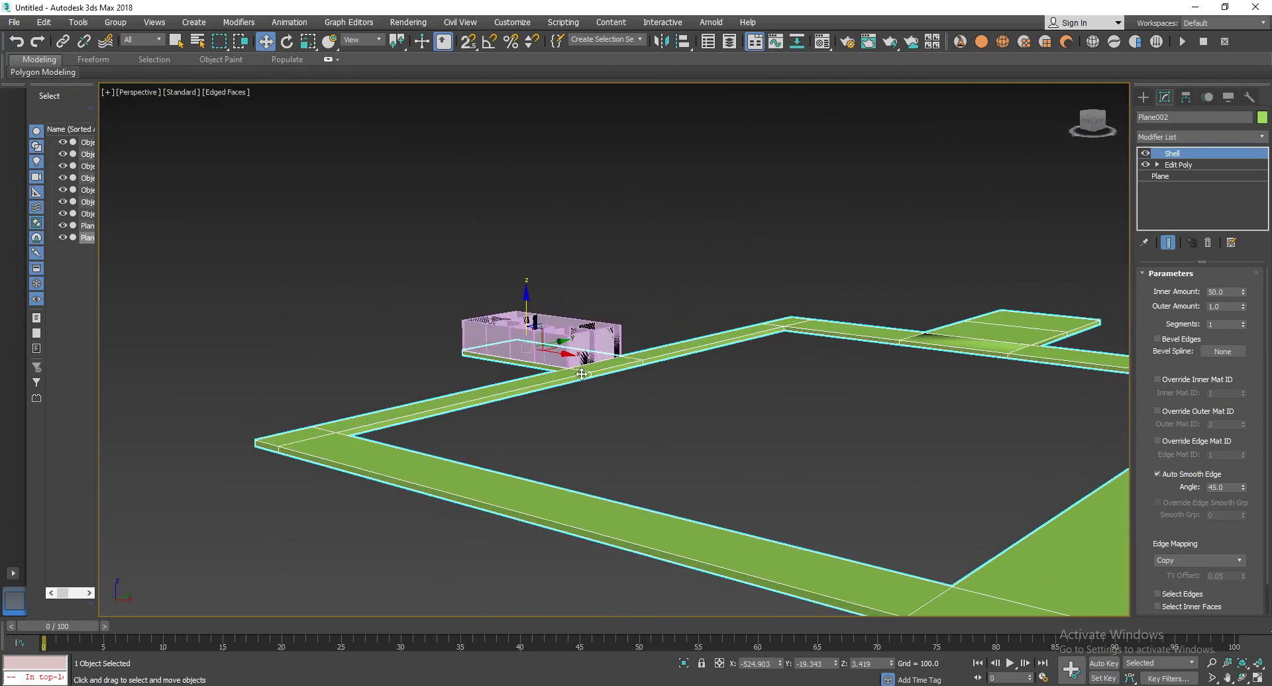
key("Delete")
left_click(545, 345)
key("z")
mouse_move(692, 341)
middle_mouse_down("alt")
mouse_move(582, 358)
mouse_move(499, 426)
mouse_move(598, 440)
mouse_move(658, 382)
mouse_move(610, 298)
mouse_move(653, 216)
mouse_move(519, 245)
mouse_move(426, 358)
mouse_move(602, 422)
mouse_move(633, 385)
middle_mouse_up("alt")
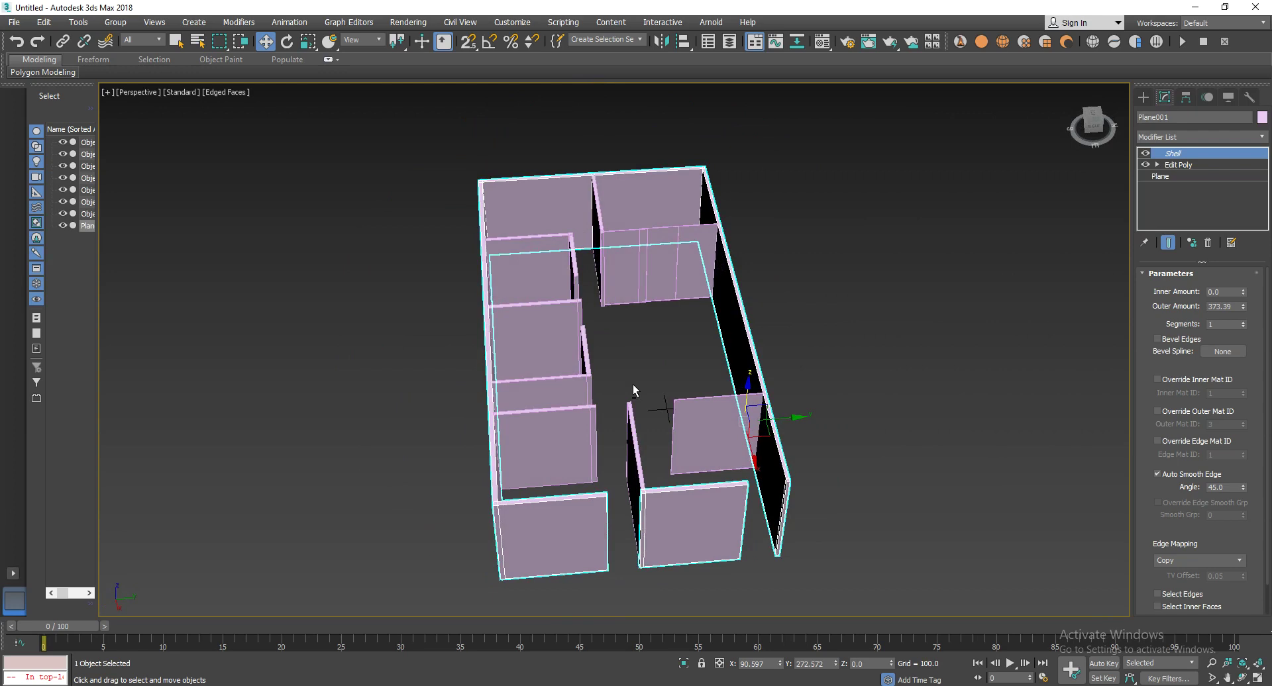
key("ctrl+s")
type("Game Inst.")
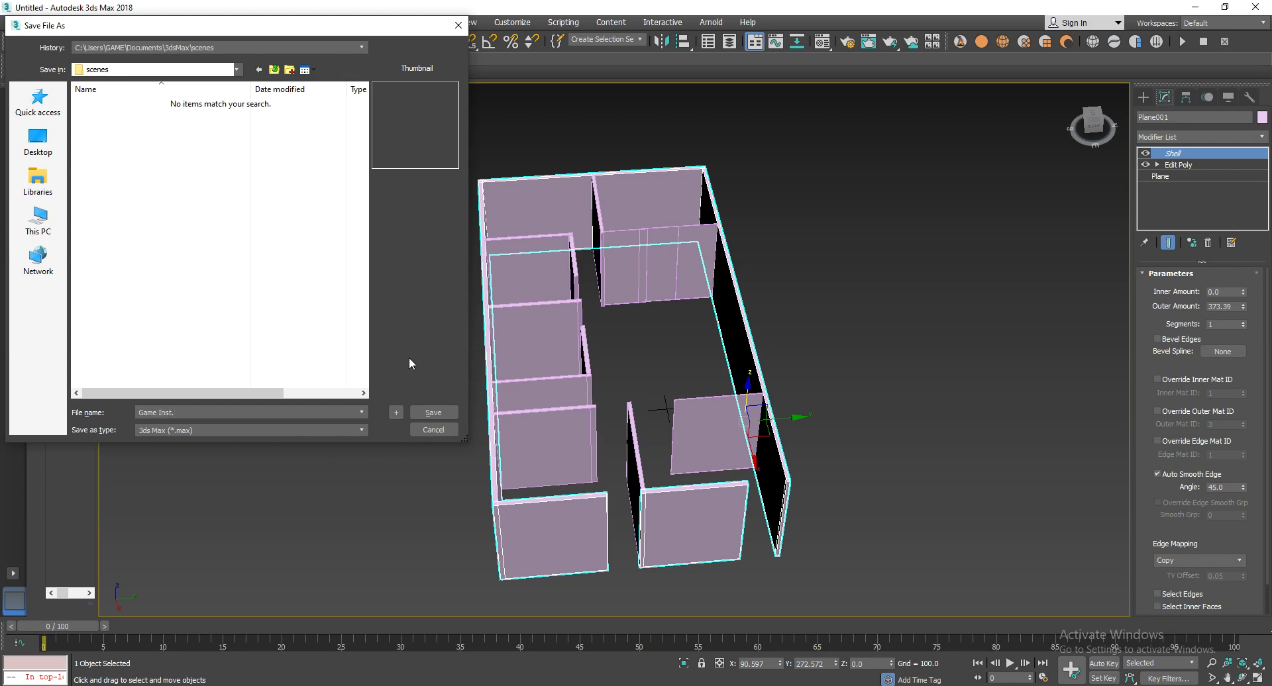
Save the scene as Game Inst.max in Downloads > student > 1 mwf max.
left_click(37, 222)
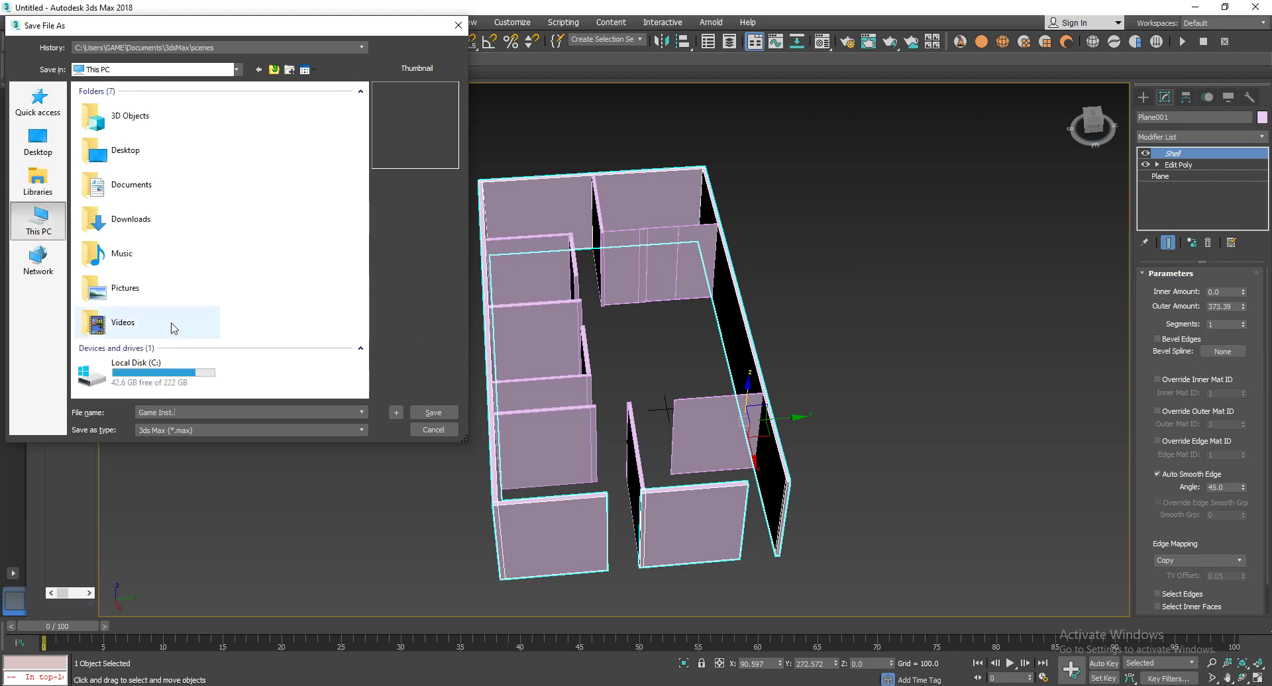
double_click(135, 224)
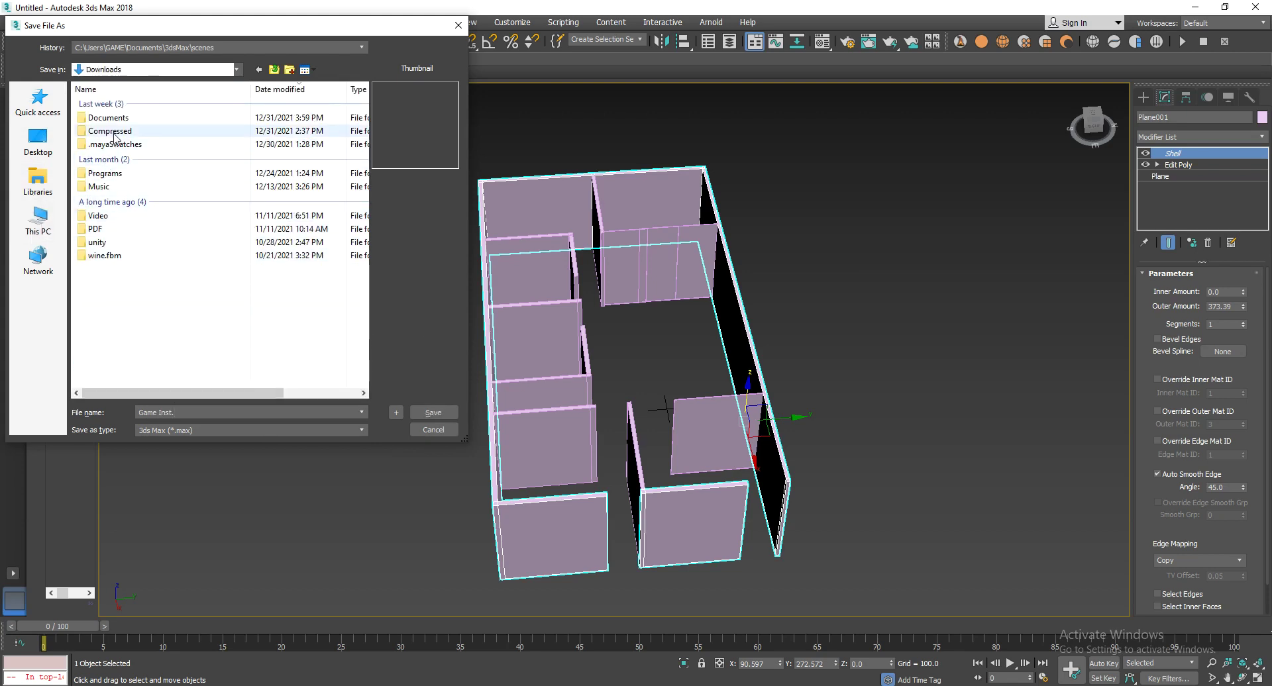
double_click(118, 130)
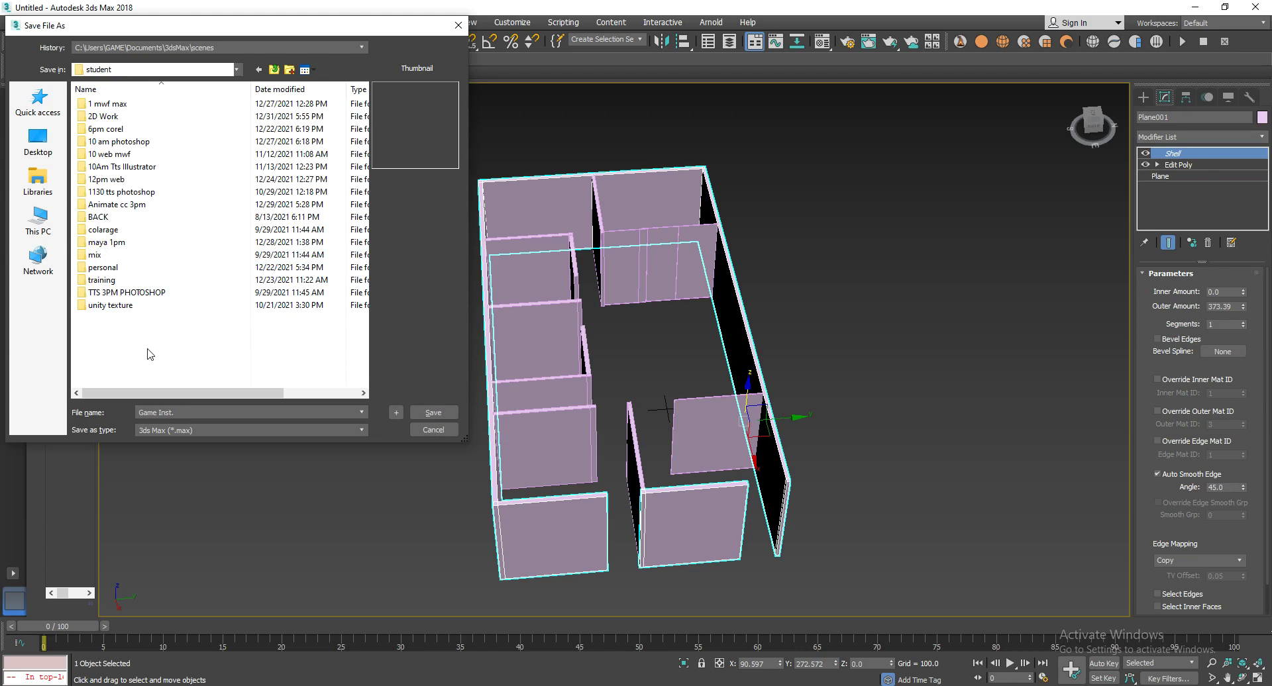
left_click(110, 242)
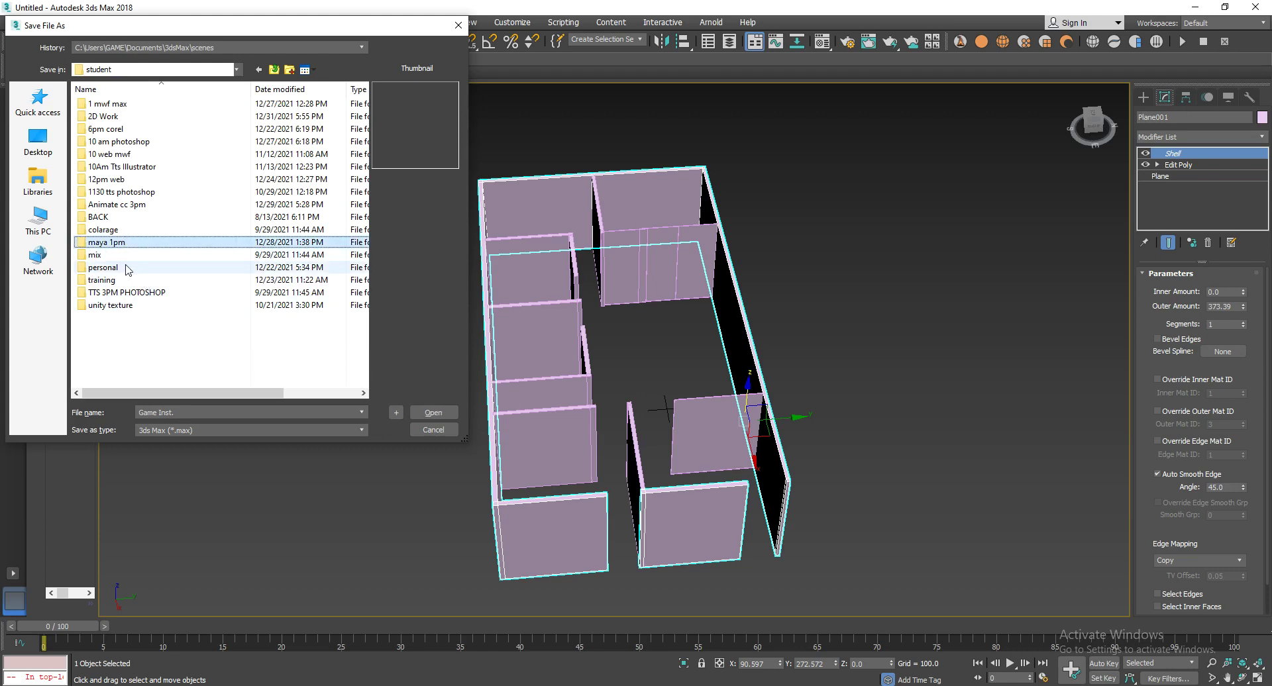
double_click(139, 104)
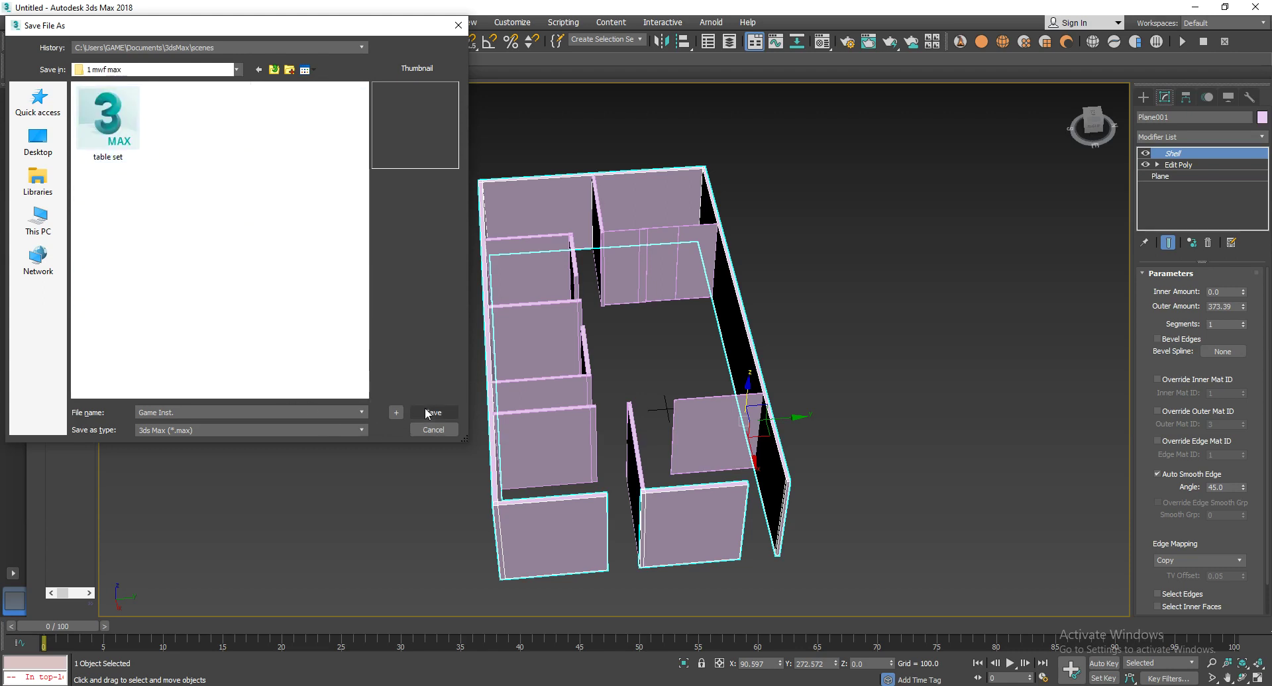
left_click(427, 413)
left_click(368, 366)
scroll(369, 366, "up", 3)
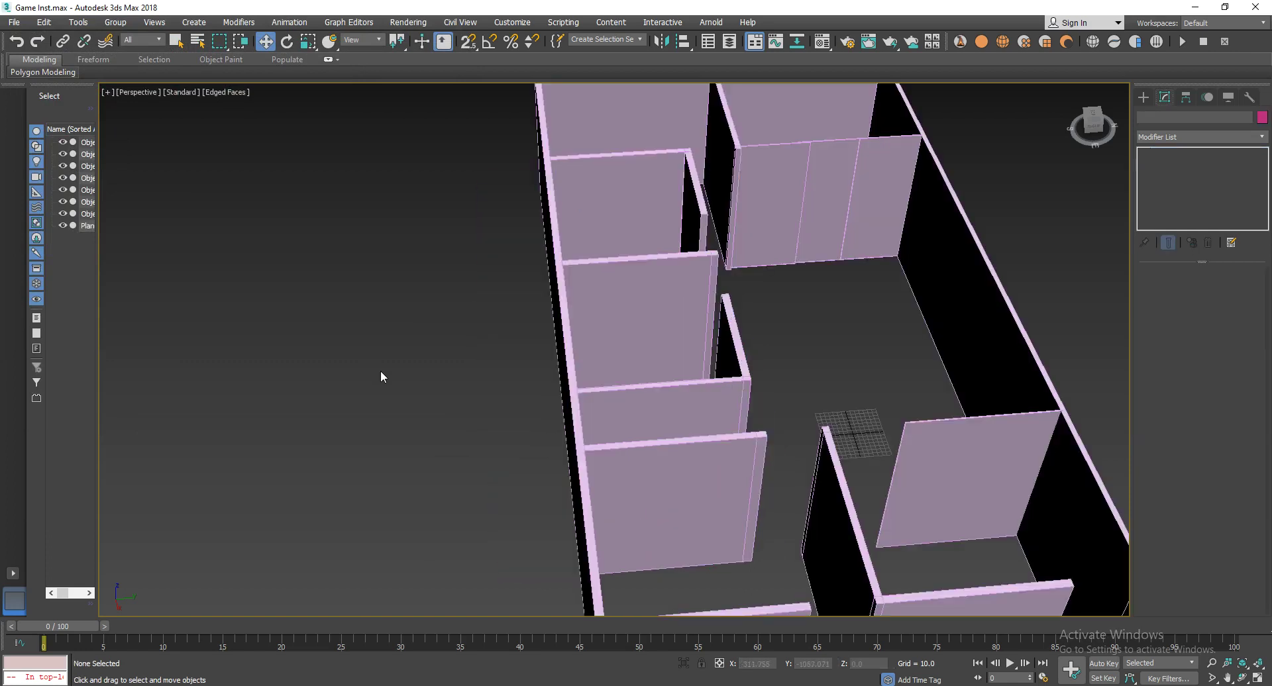